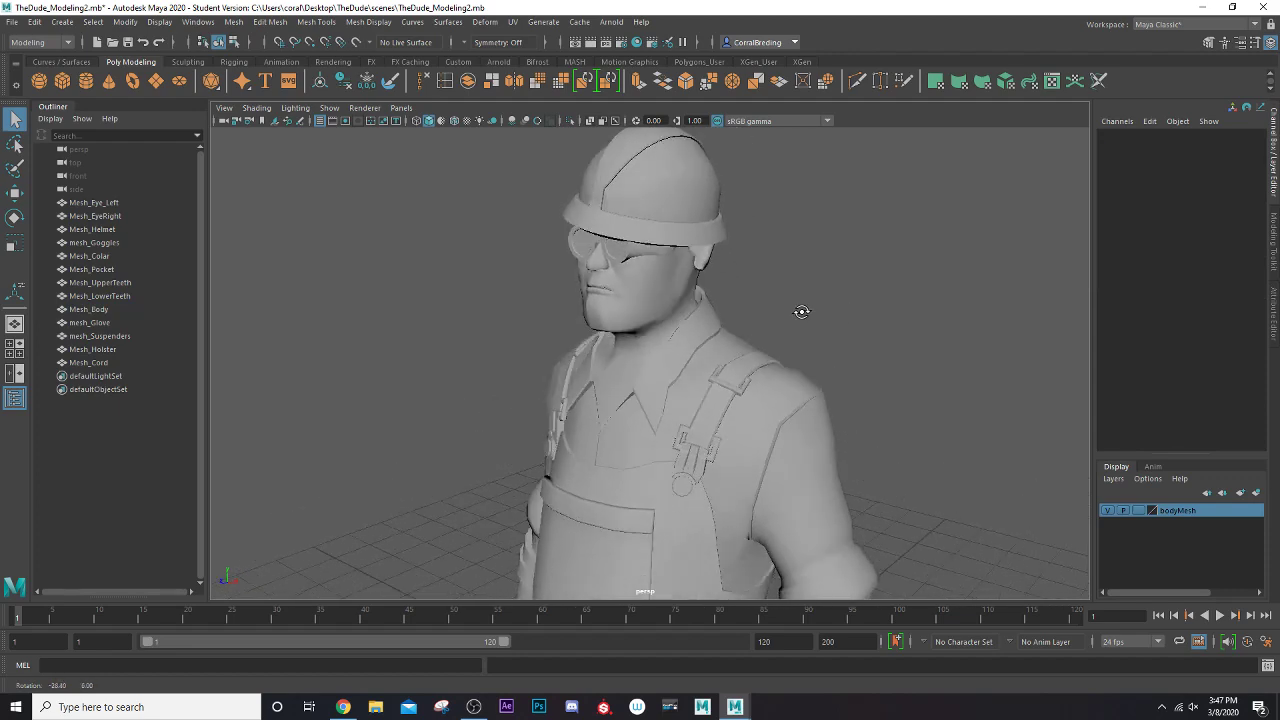
- Select the character's body mesh
scroll(797, 303, "up", 3)
middle_click_drag(738, 245, 794, 342, "alt")
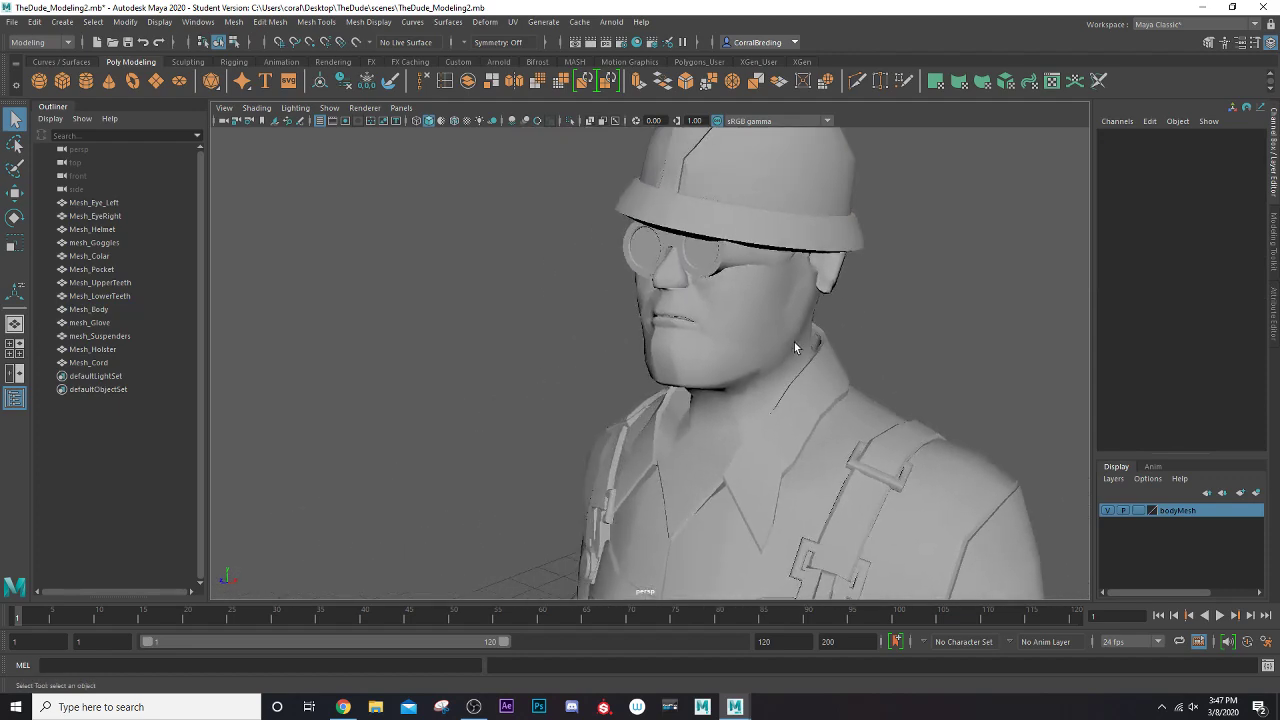
left_click(739, 366)
mouse_move(903, 384)
left_mouse_down("alt")
mouse_move(874, 375)
mouse_move(900, 377)
left_mouse_up("alt")
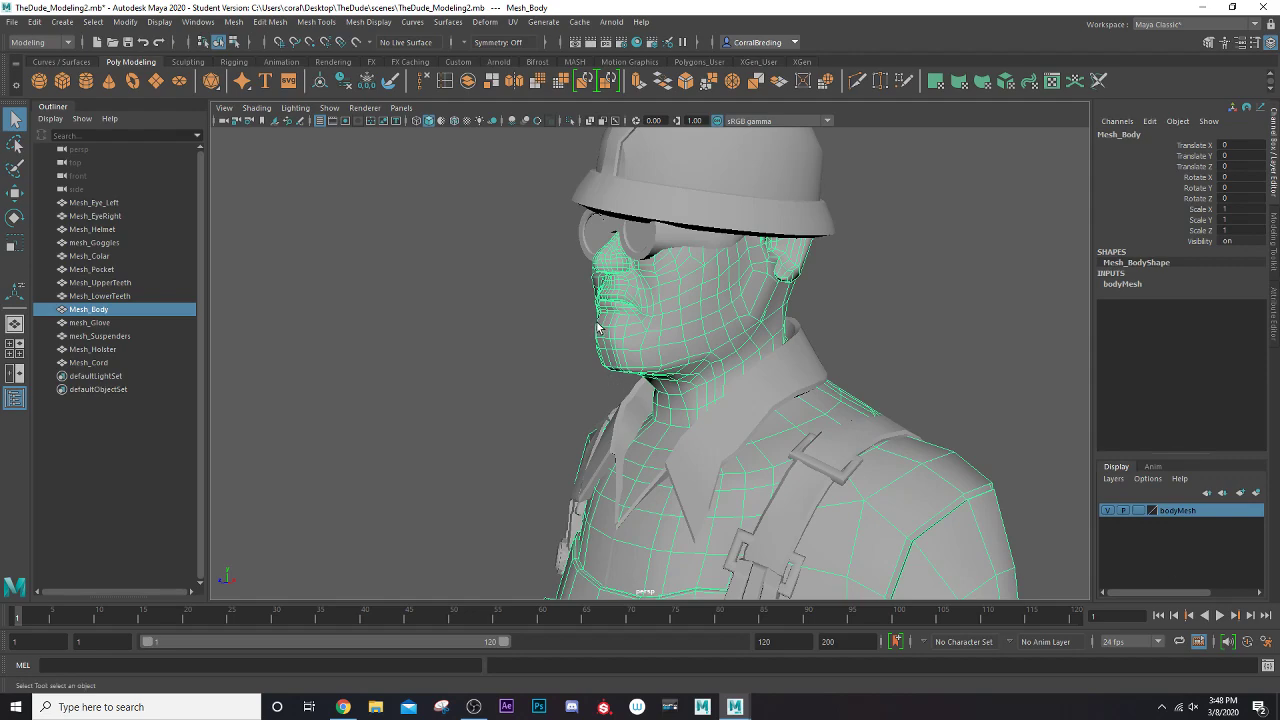
scroll(603, 333, "down", 3)
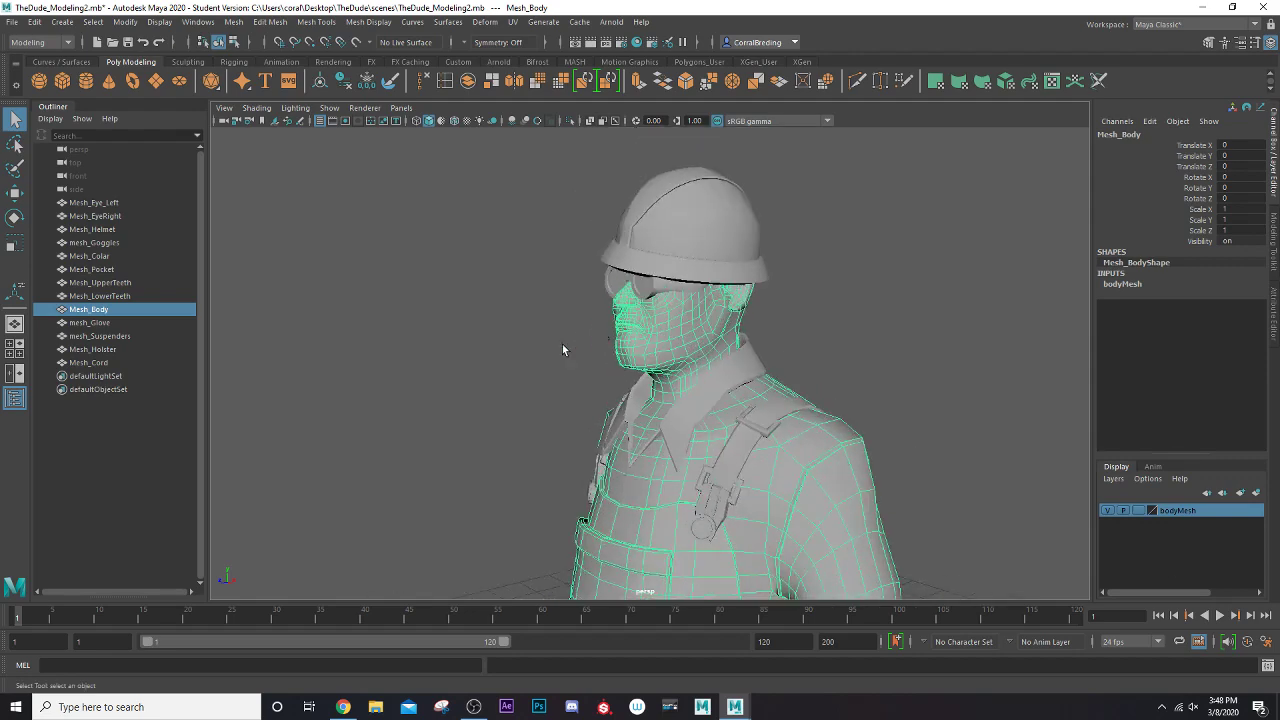
left_click(556, 375)
middle_click_drag(566, 402, 466, 218, "alt")
middle_click_drag(685, 300, 691, 397, "alt")
left_click(749, 389)
- Examine the body mesh's wireframe around the torso, legs, shoulders and head from several angles
middle_click_drag(604, 378, 599, 255, "alt")
scroll(596, 272, "up", 3)
scroll(596, 272, "down", 8)
scroll(596, 308, "up", 3)
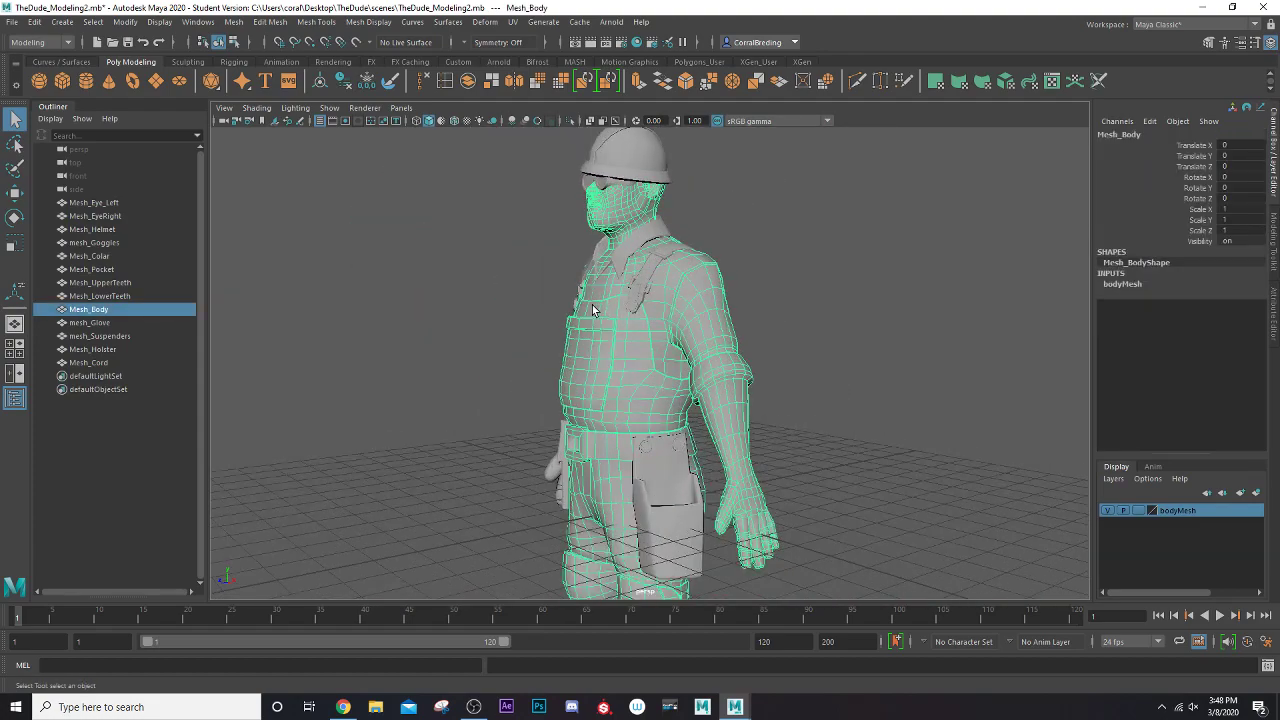
left_click_drag(605, 330, 634, 374, "alt")
middle_click_drag(640, 426, 645, 321, "alt")
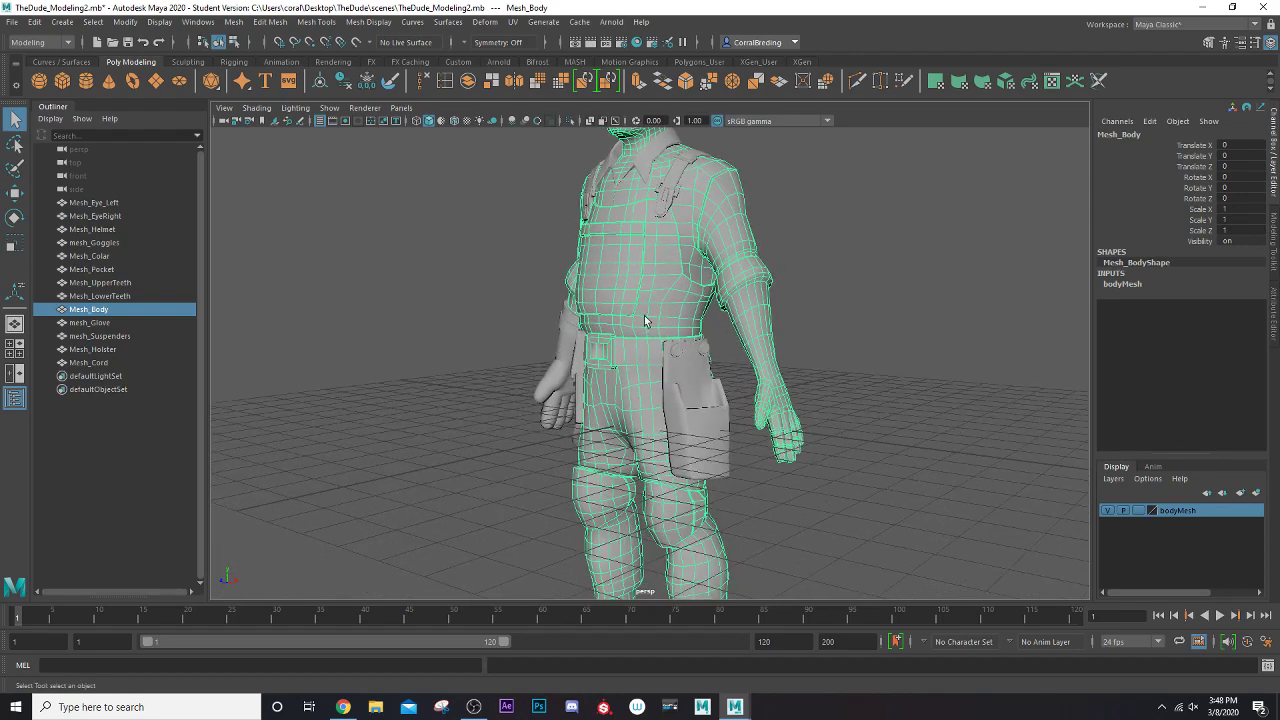
middle_click_drag(618, 433, 650, 560, "alt")
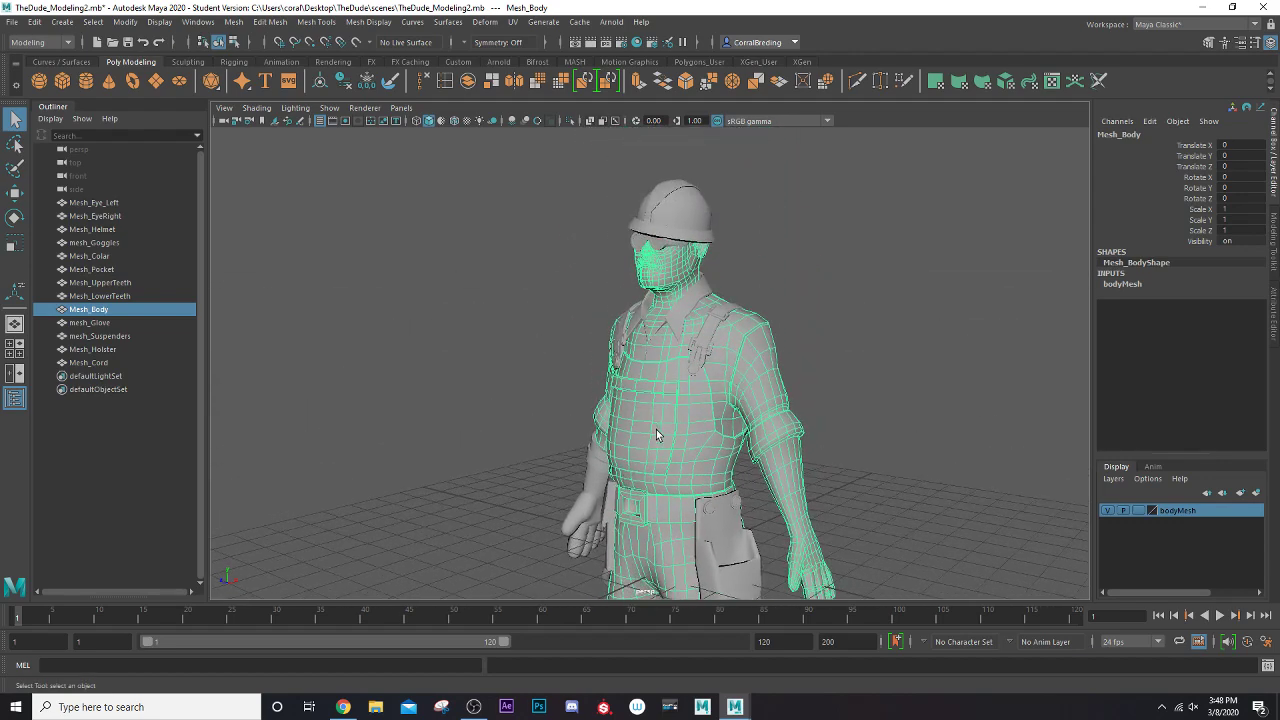
scroll(649, 426, "up", 7)
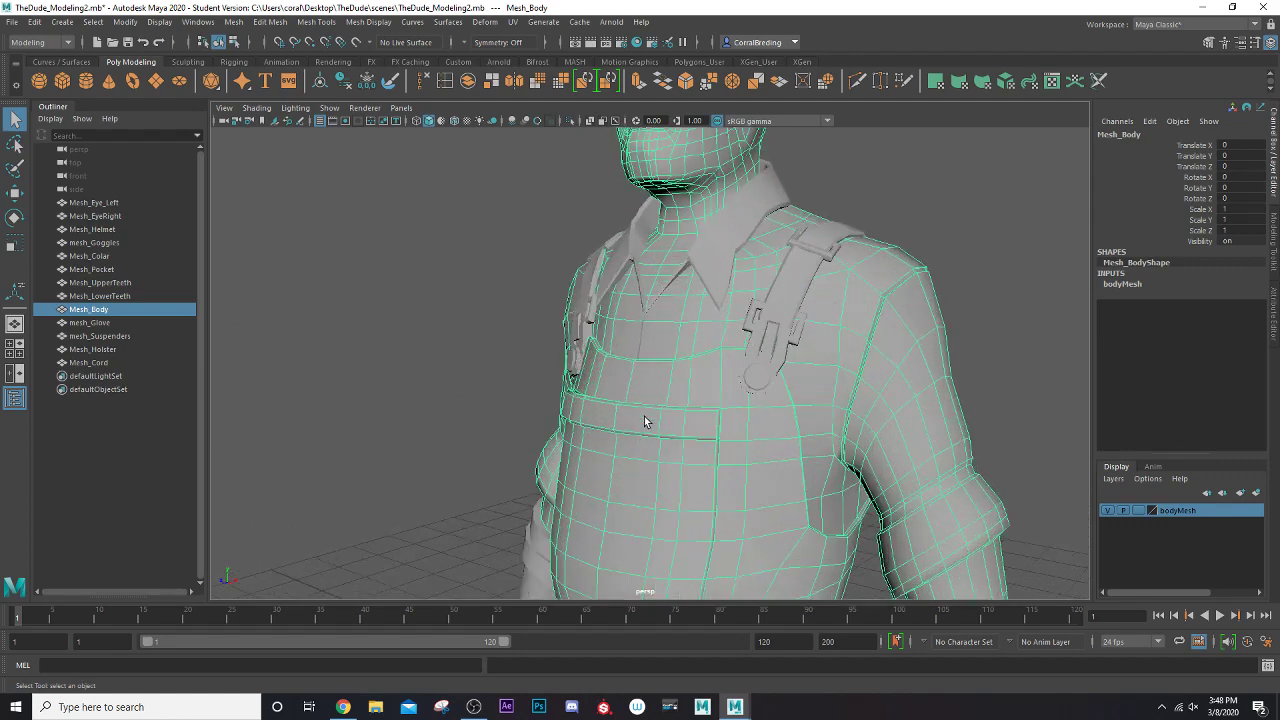
middle_click_drag(640, 238, 490, 342, "alt")
scroll(700, 390, "up", 2)
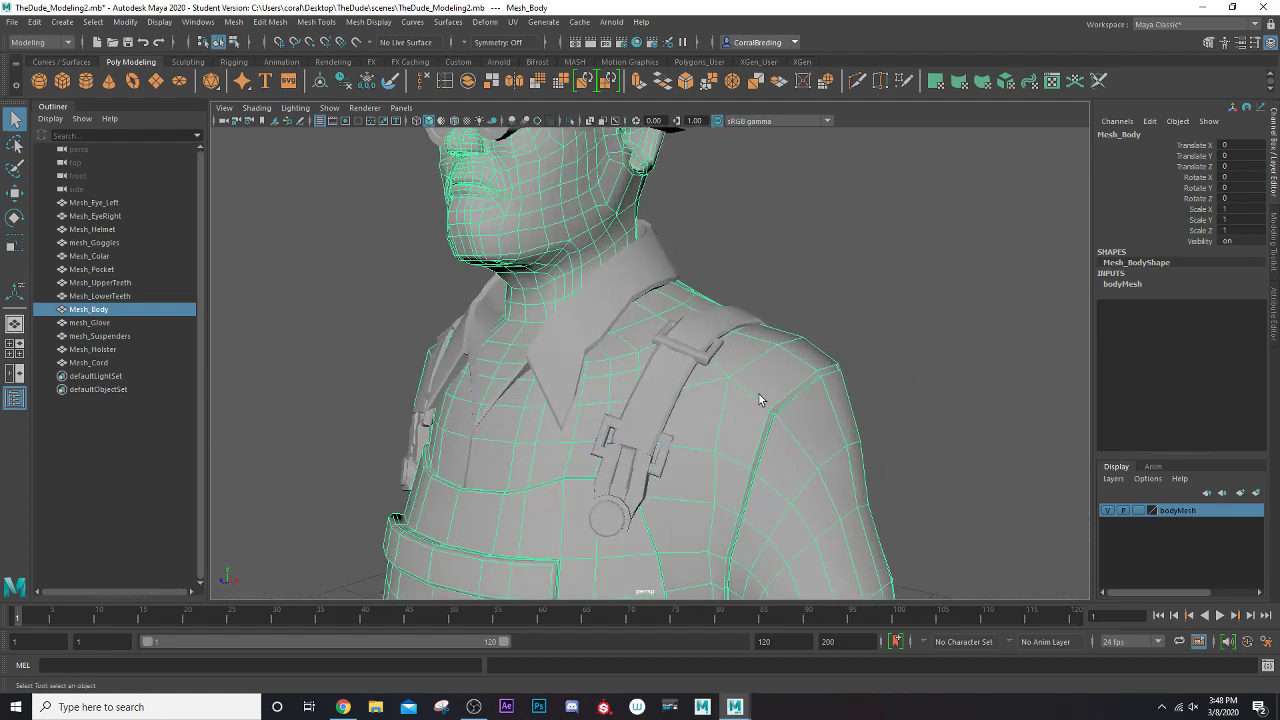
left_click_drag(754, 394, 716, 371, "alt")
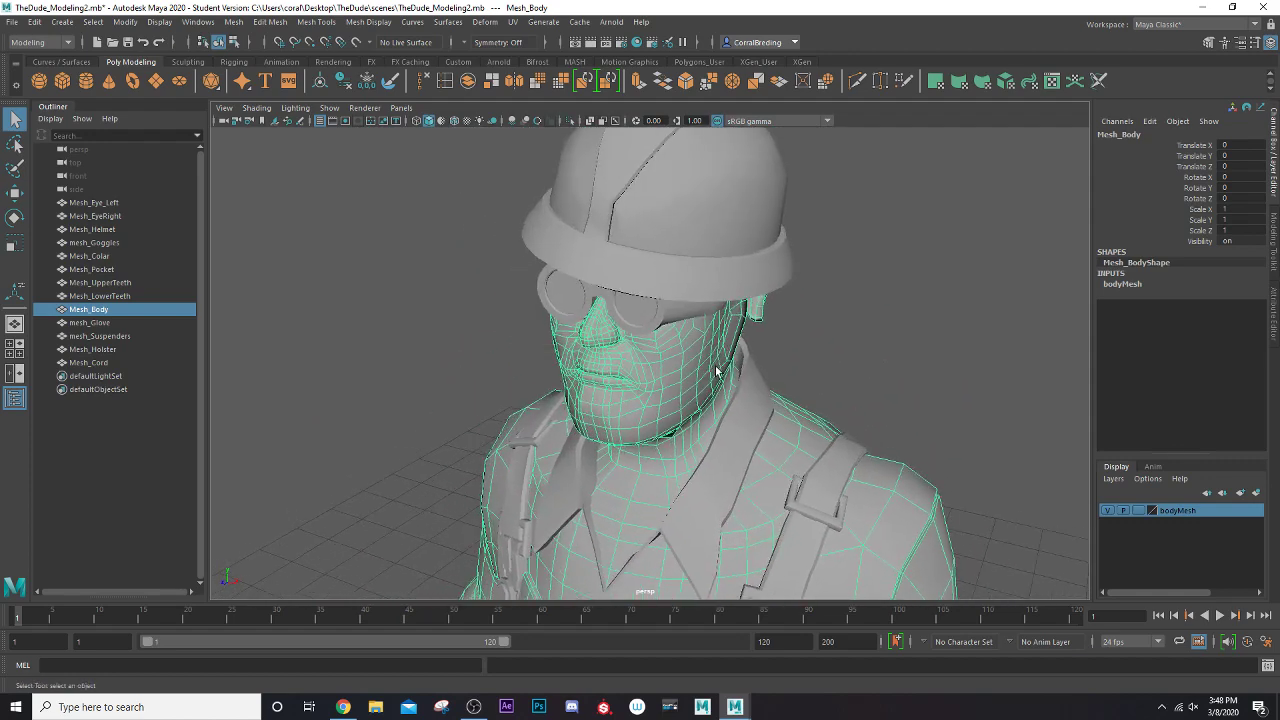
scroll(716, 371, "up", 2)
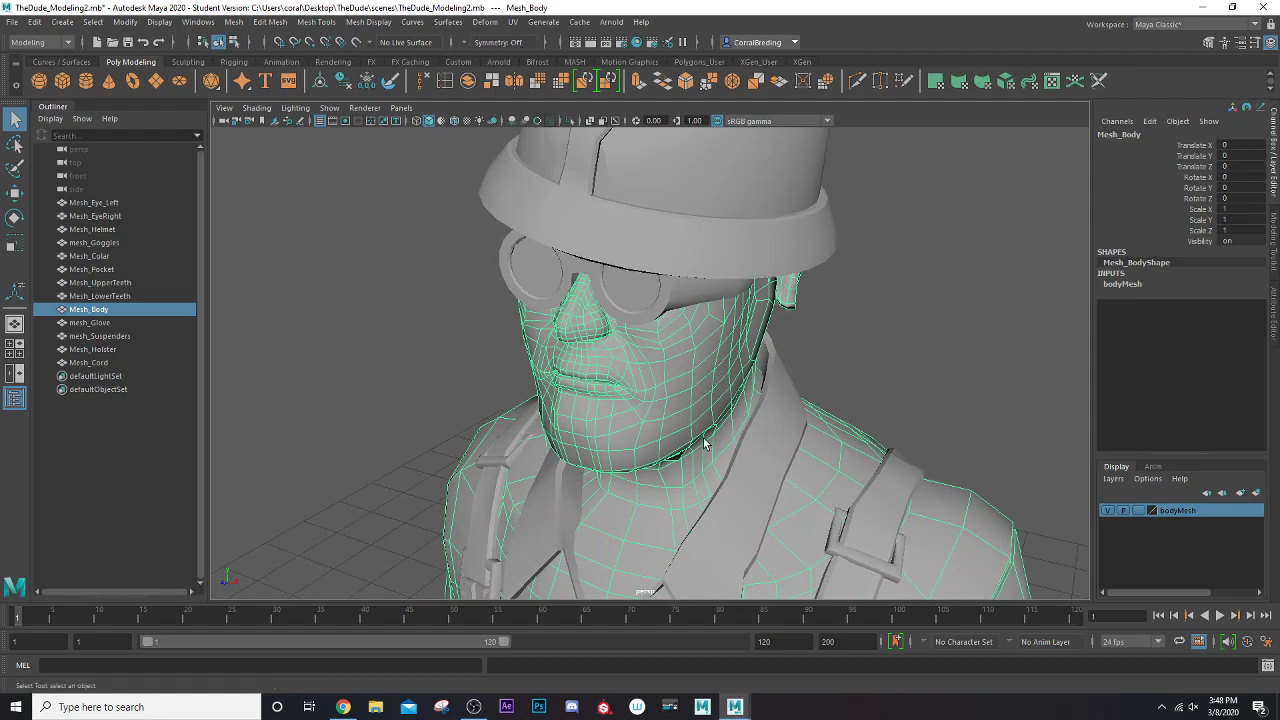
- Apply an automatic UV projection to the body mesh, return to object mode and reselect the mesh
left_click(513, 22)
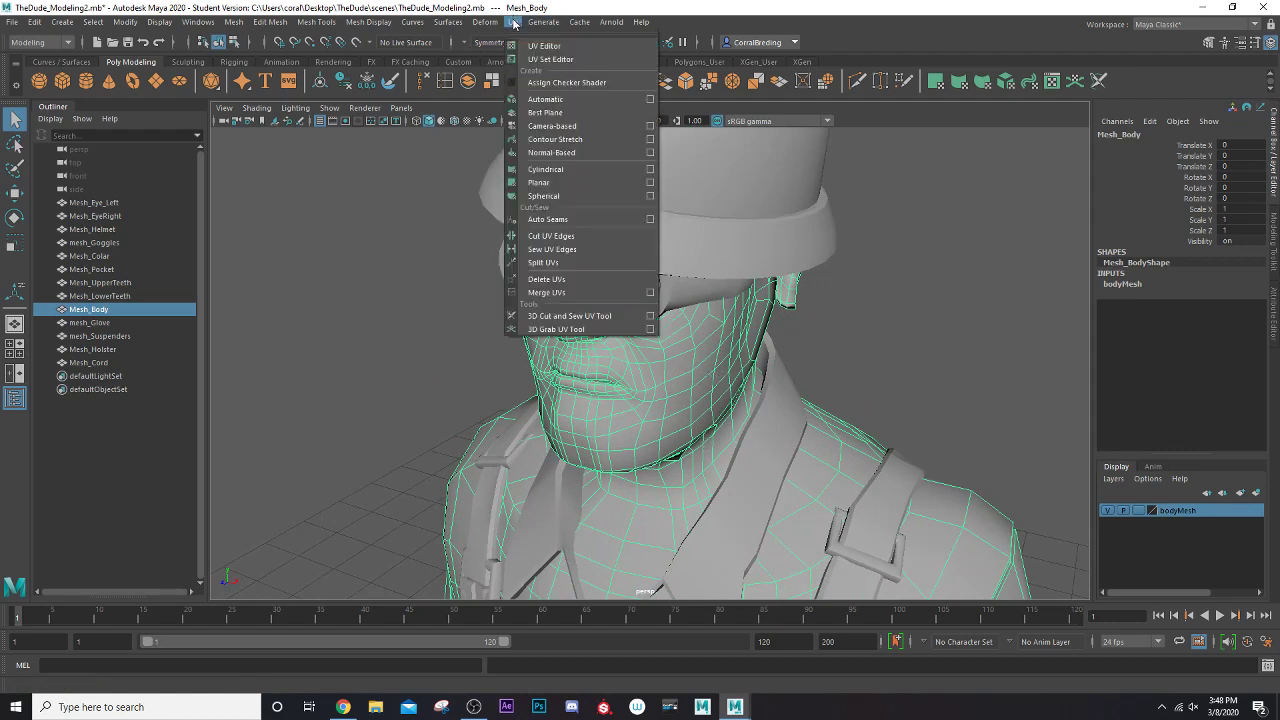
left_click(545, 99)
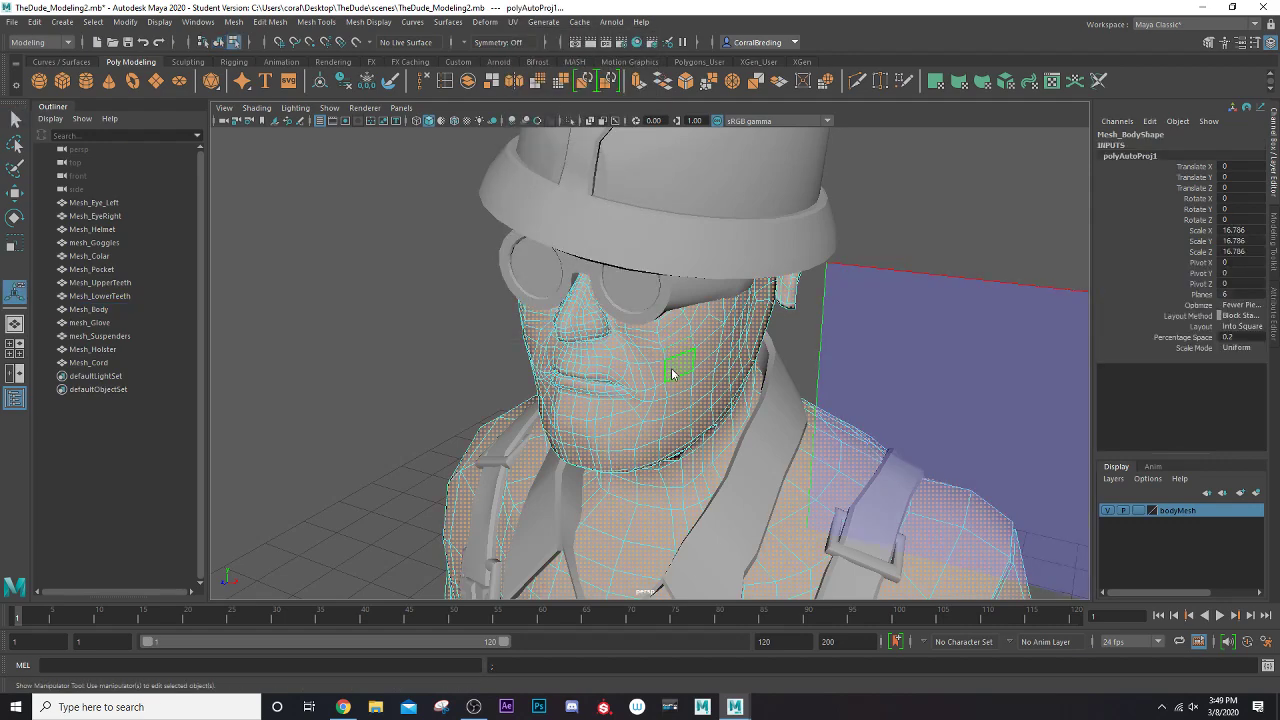
right_click_drag(671, 339, 716, 320)
left_click(879, 232)
left_click(714, 349)
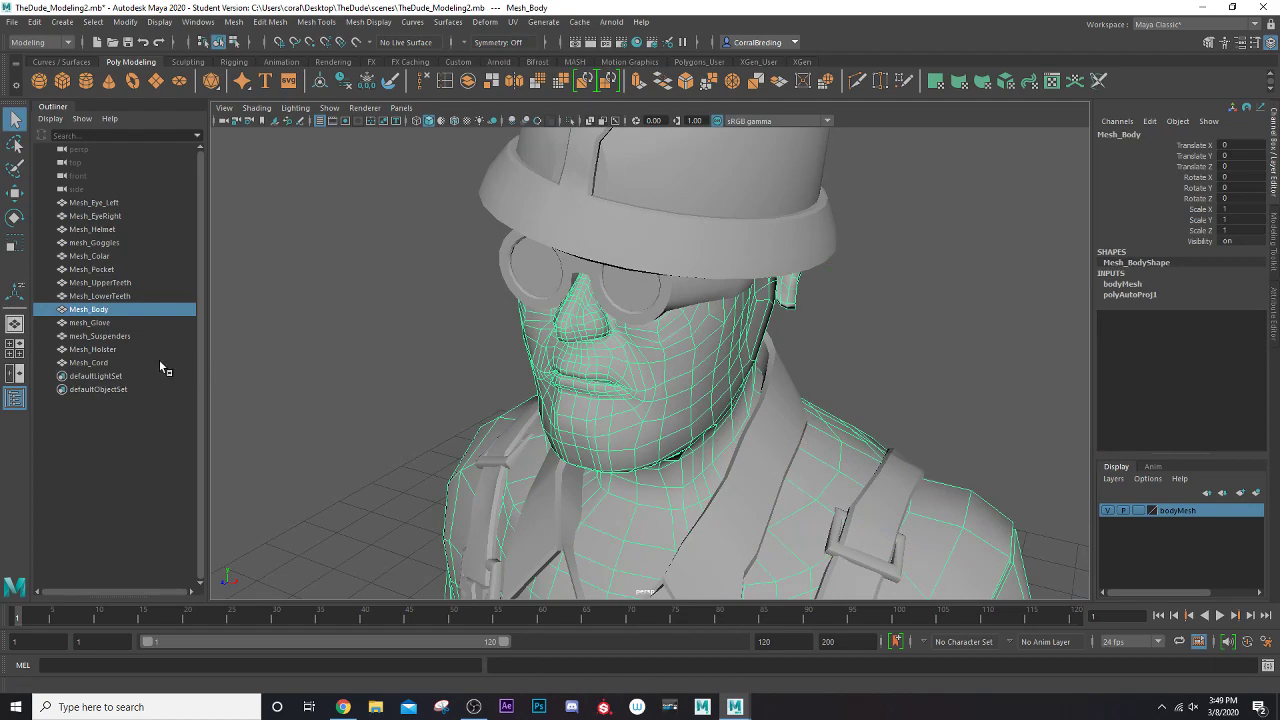
- Set up a two-pane side-by-side layout that shows the UV Editor next to the perspective view
left_click(15, 374)
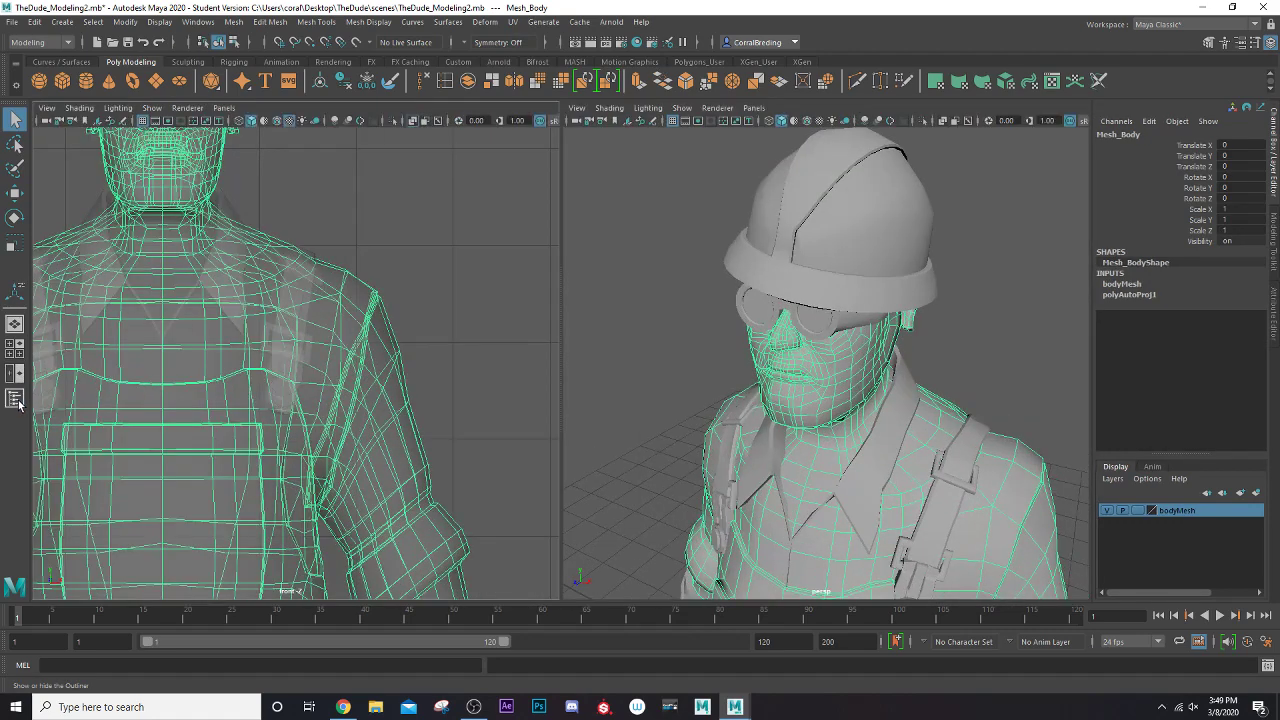
left_click(223, 107)
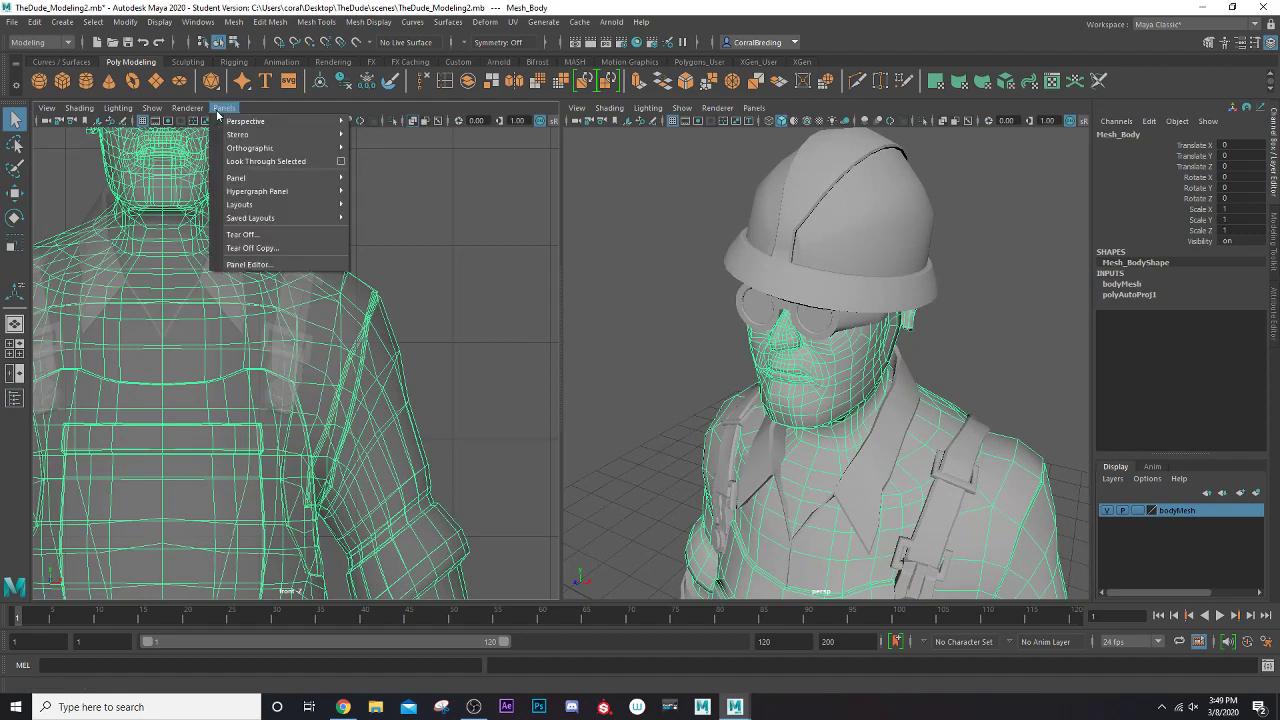
mouse_move(234, 178)
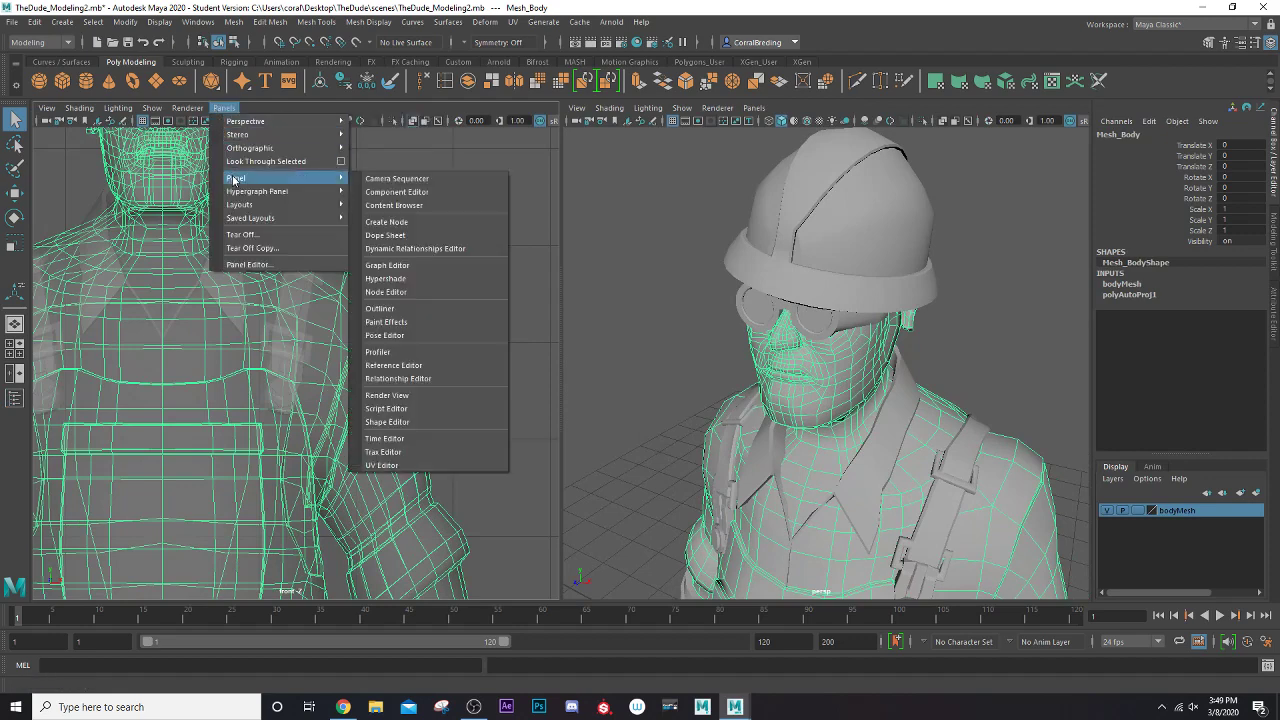
left_click(383, 465)
scroll(362, 370, "up", 3)
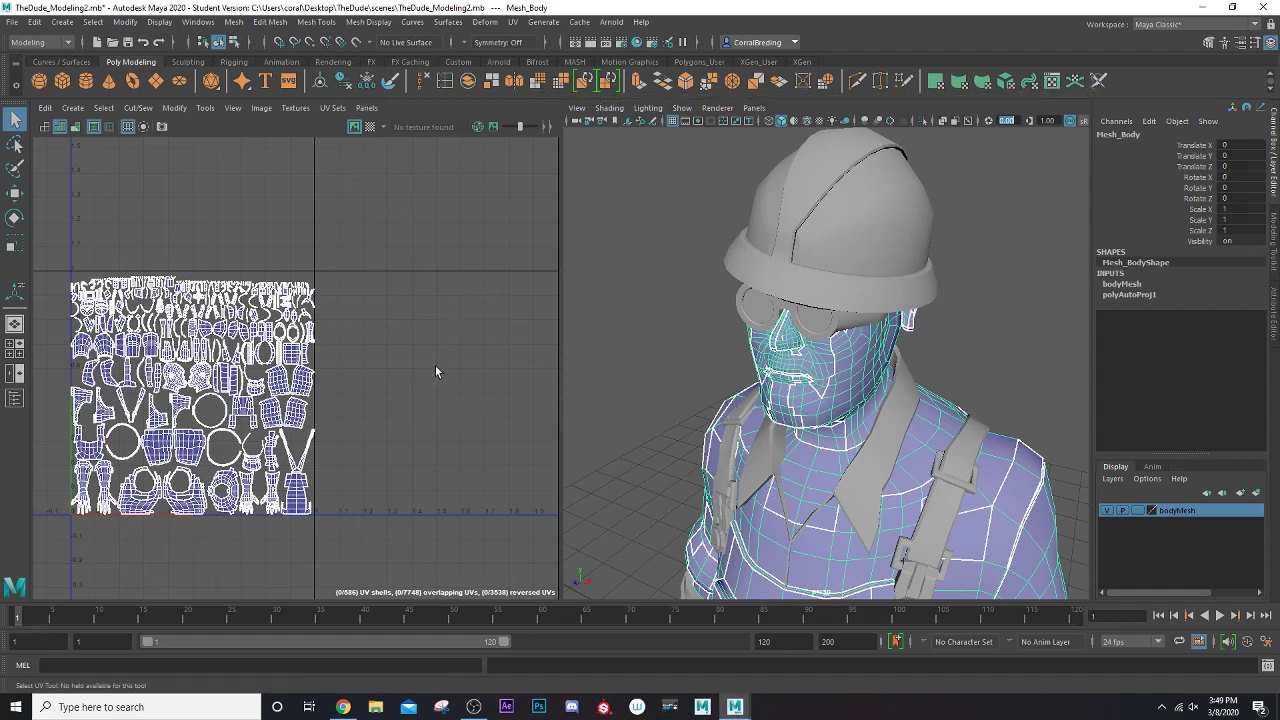
middle_click_drag(298, 383, 385, 240, "alt")
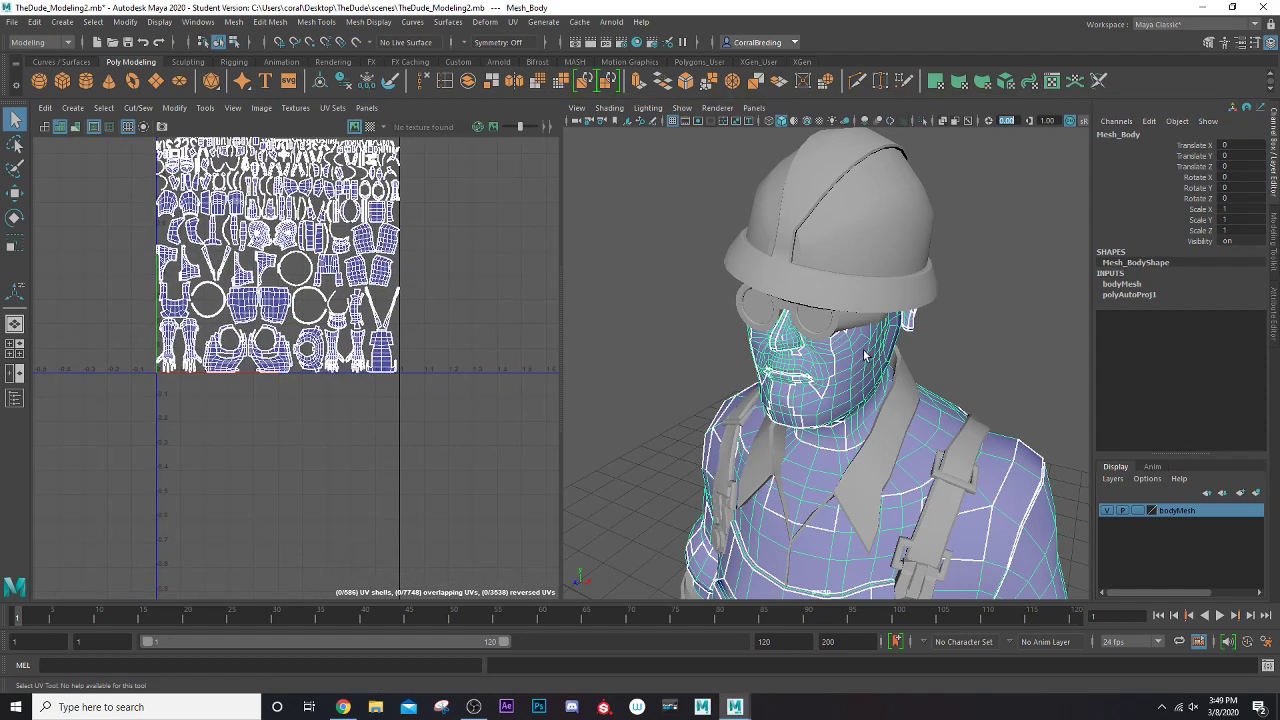
- Isolate the body mesh in the perspective view to hide the helmet, goggles and clothing accessories, and keep the mesh selected
left_click_drag(802, 379, 749, 277, "alt")
middle_click_drag(750, 280, 748, 312, "alt")
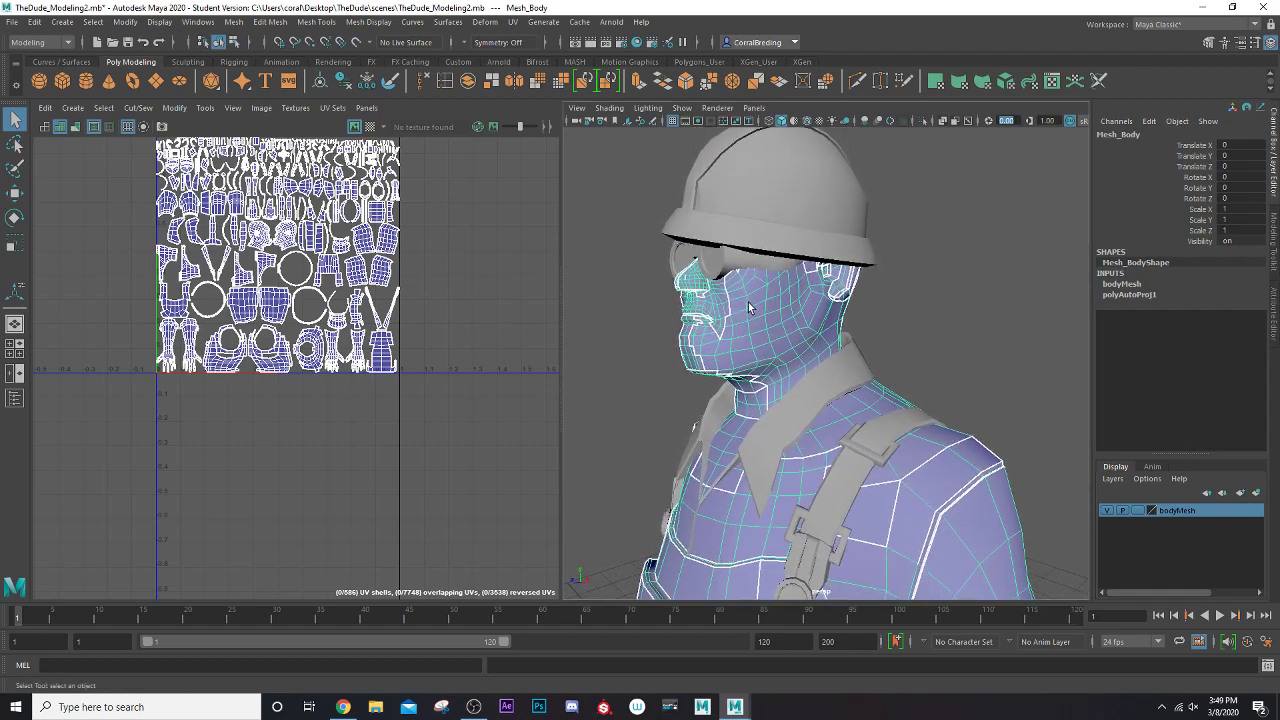
left_click(923, 121)
left_click(906, 182)
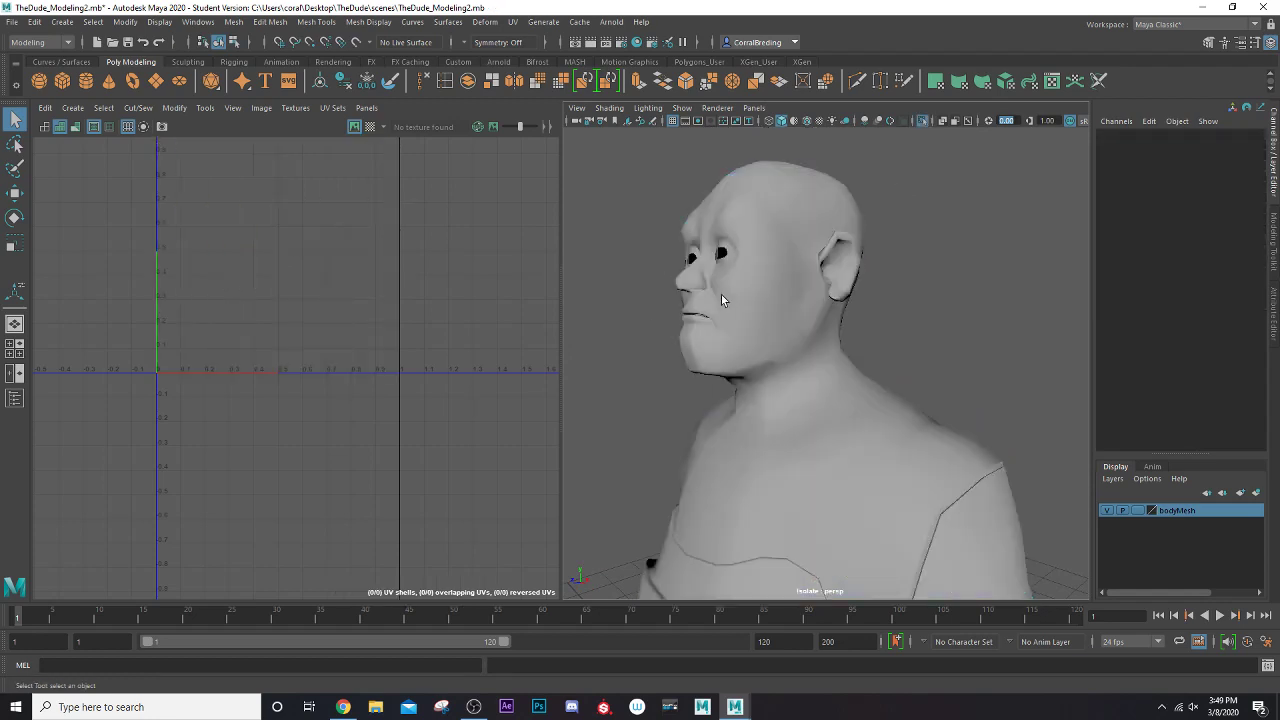
left_click(749, 280)
- Select one of the large body UV shells in the UV Editor using UV shell selection
middle_click_drag(315, 242, 312, 365, "alt")
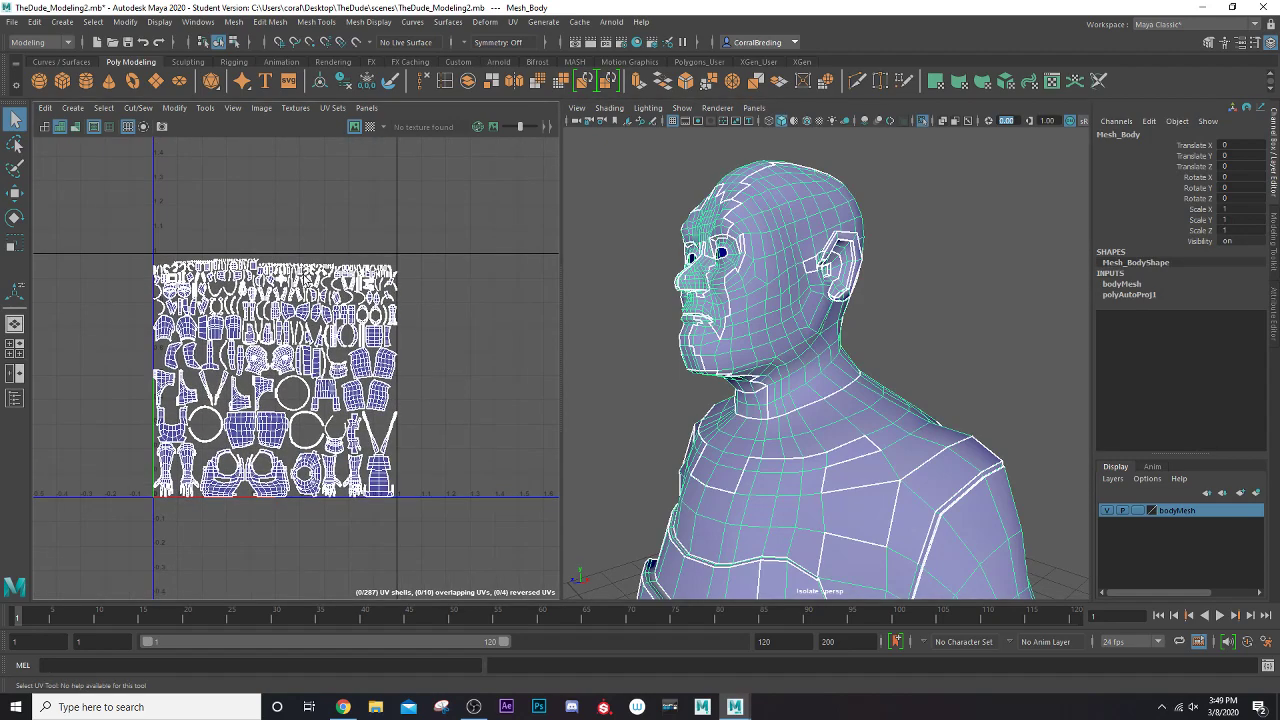
scroll(209, 430, "down", 2)
scroll(209, 430, "up", 5)
right_click_drag(303, 408, 256, 388)
left_click(304, 440)
left_click(397, 438)
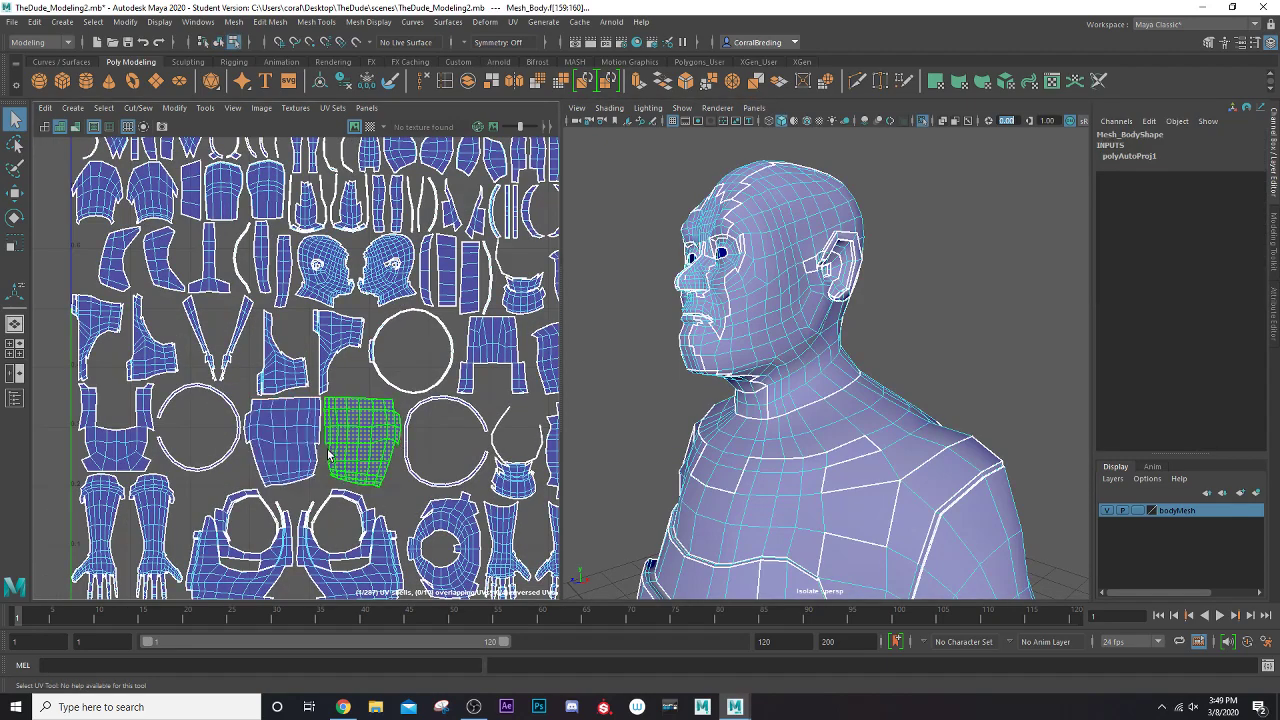
- Examine how the automatic projection has divided the body mesh into UV shells across the layout
middle_click_drag(306, 439, 247, 483, "alt")
scroll(247, 483, "down", 4)
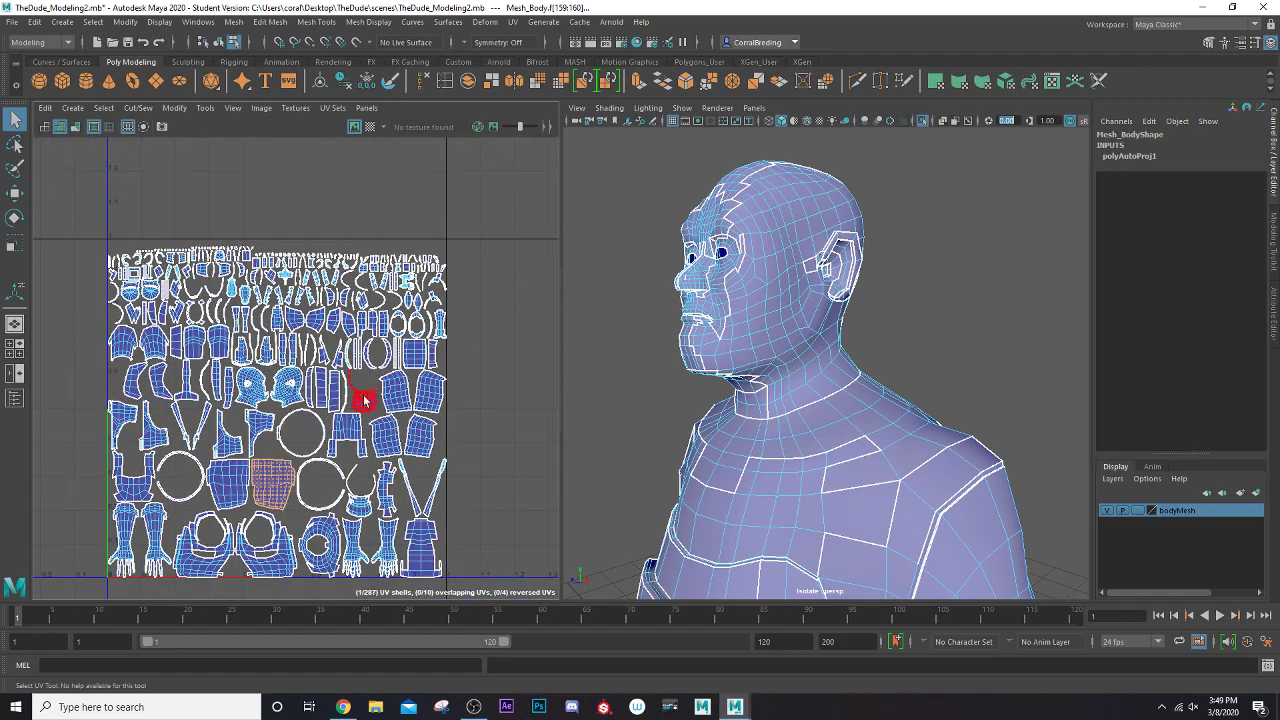
middle_click_drag(368, 393, 403, 365, "alt")
scroll(410, 350, "up", 2)
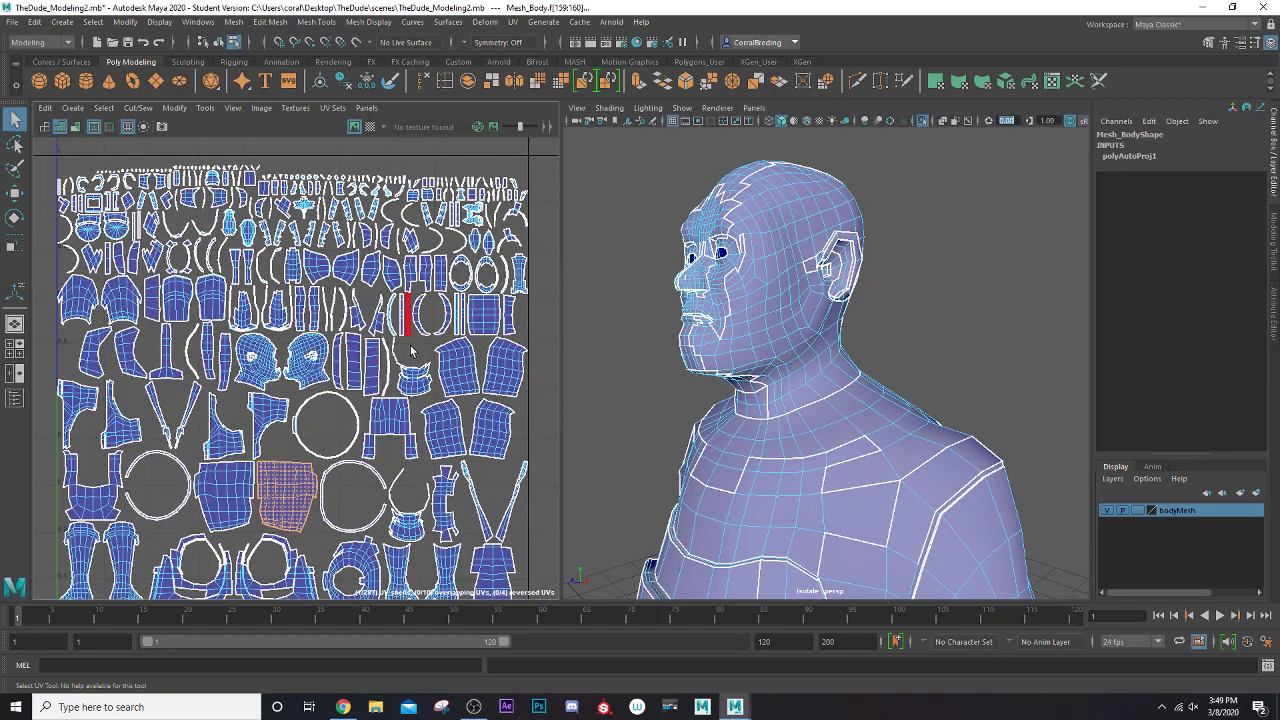
scroll(497, 372, "up", 1)
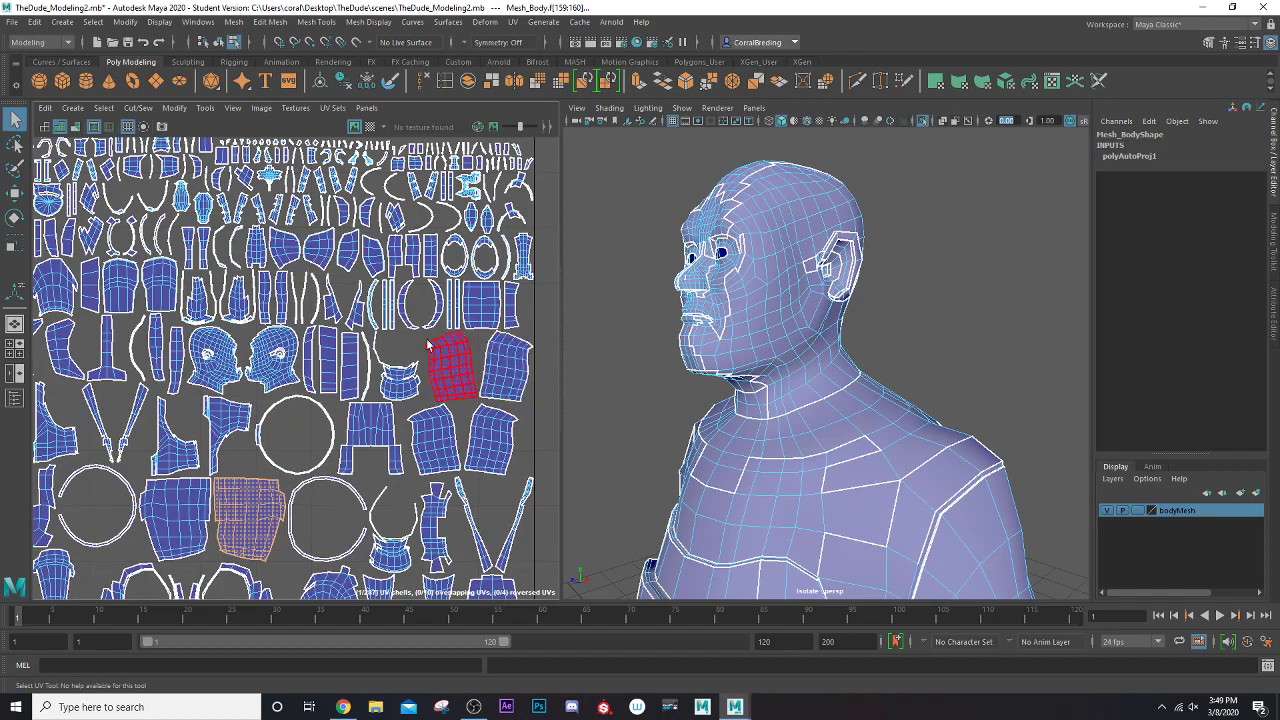
middle_click_drag(406, 328, 525, 340, "alt")
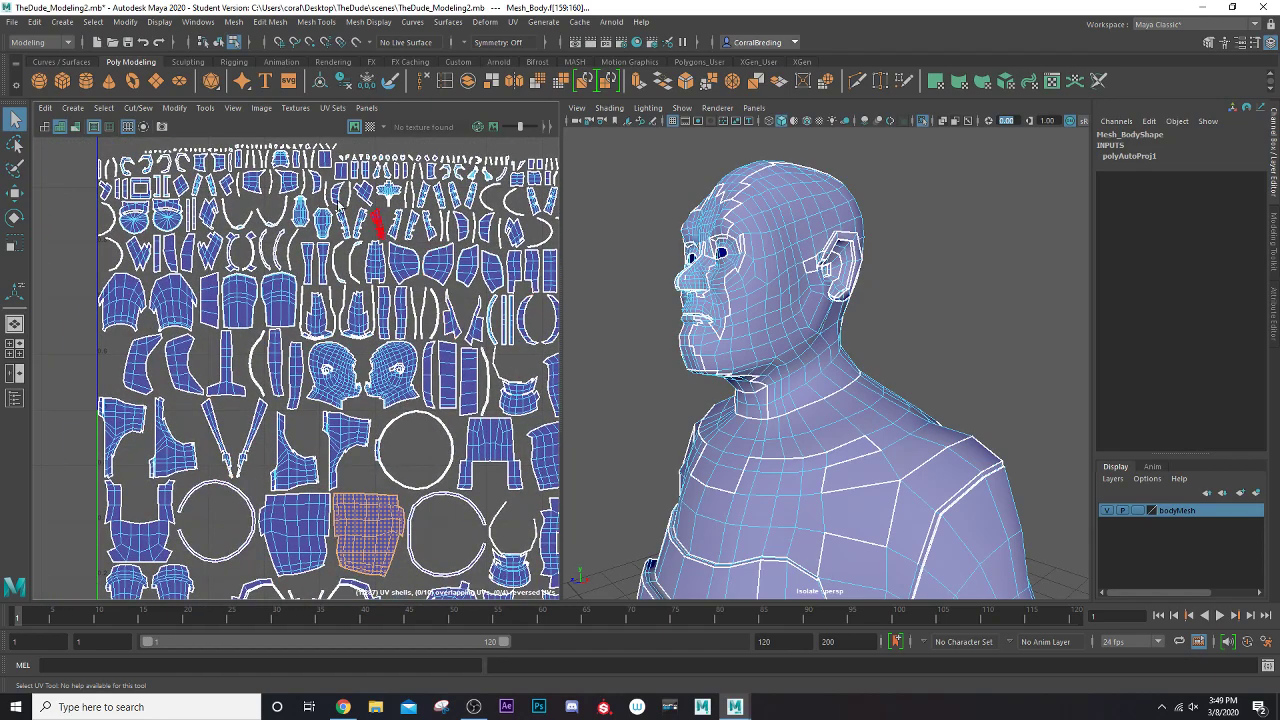
middle_click_drag(453, 304, 260, 390, "alt")
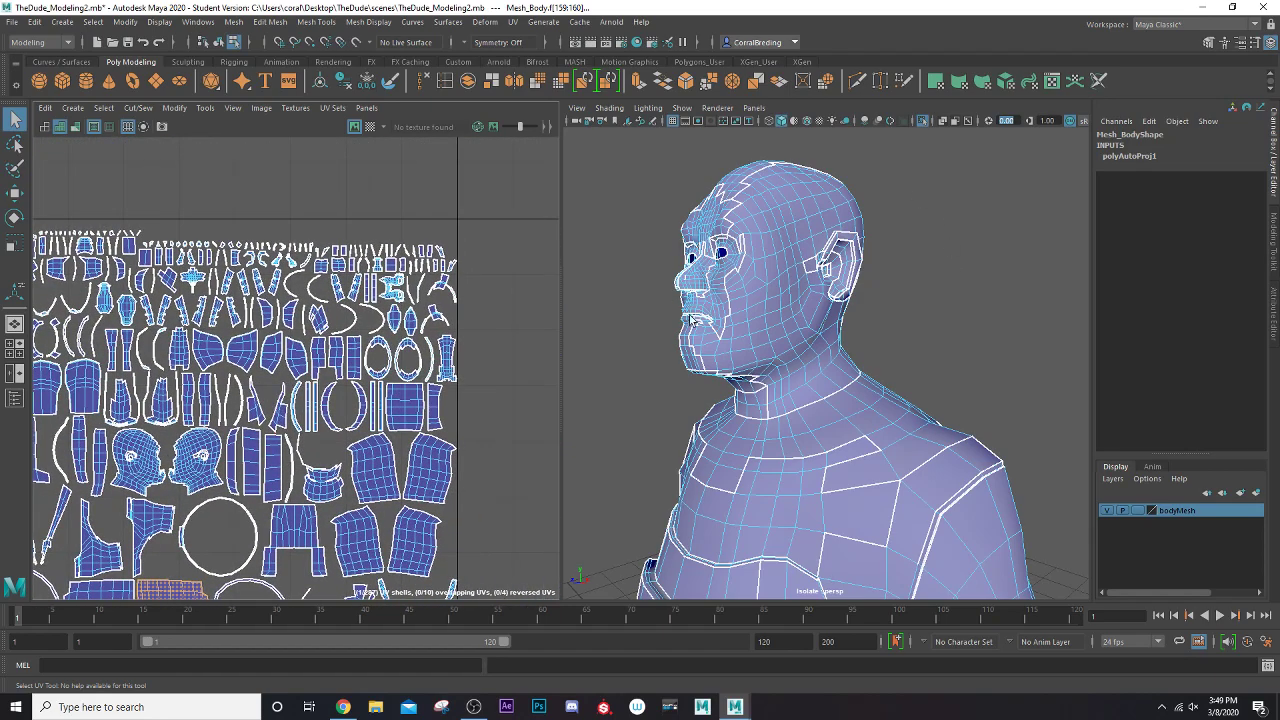
scroll(420, 455, "up", 5)
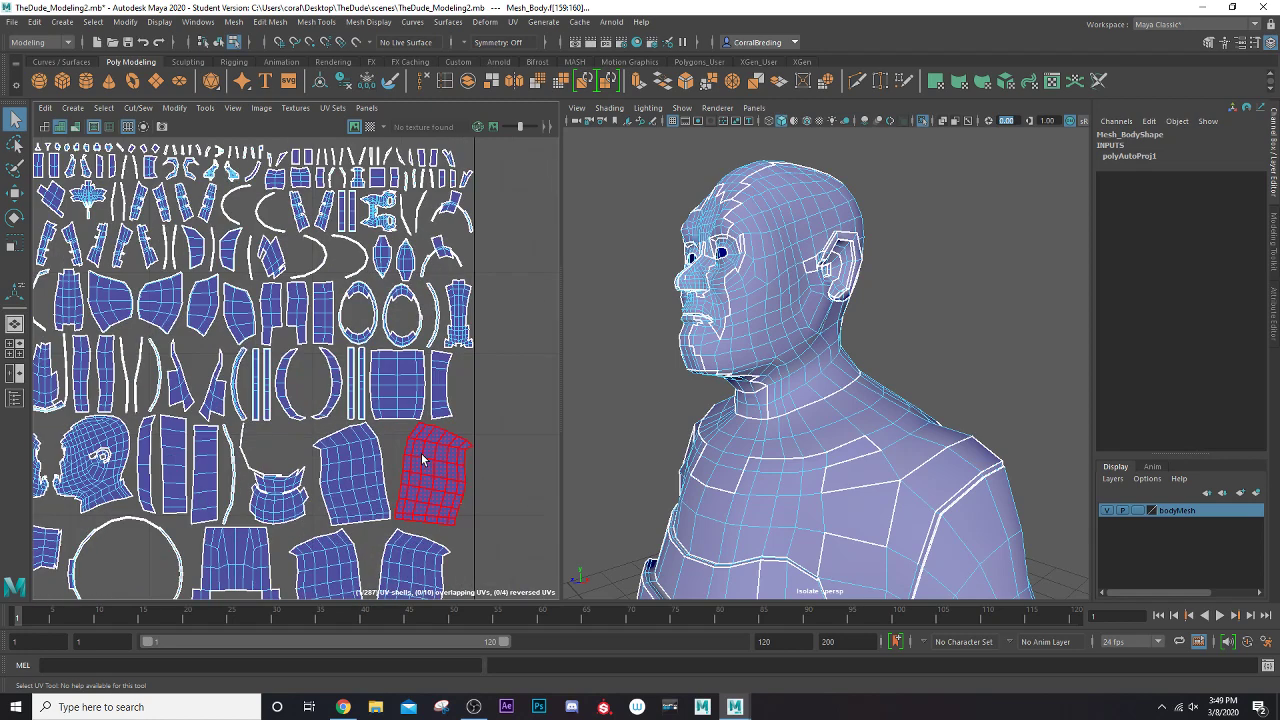
- Switch the component selection to faces in the UV Editor
right_click(428, 455)
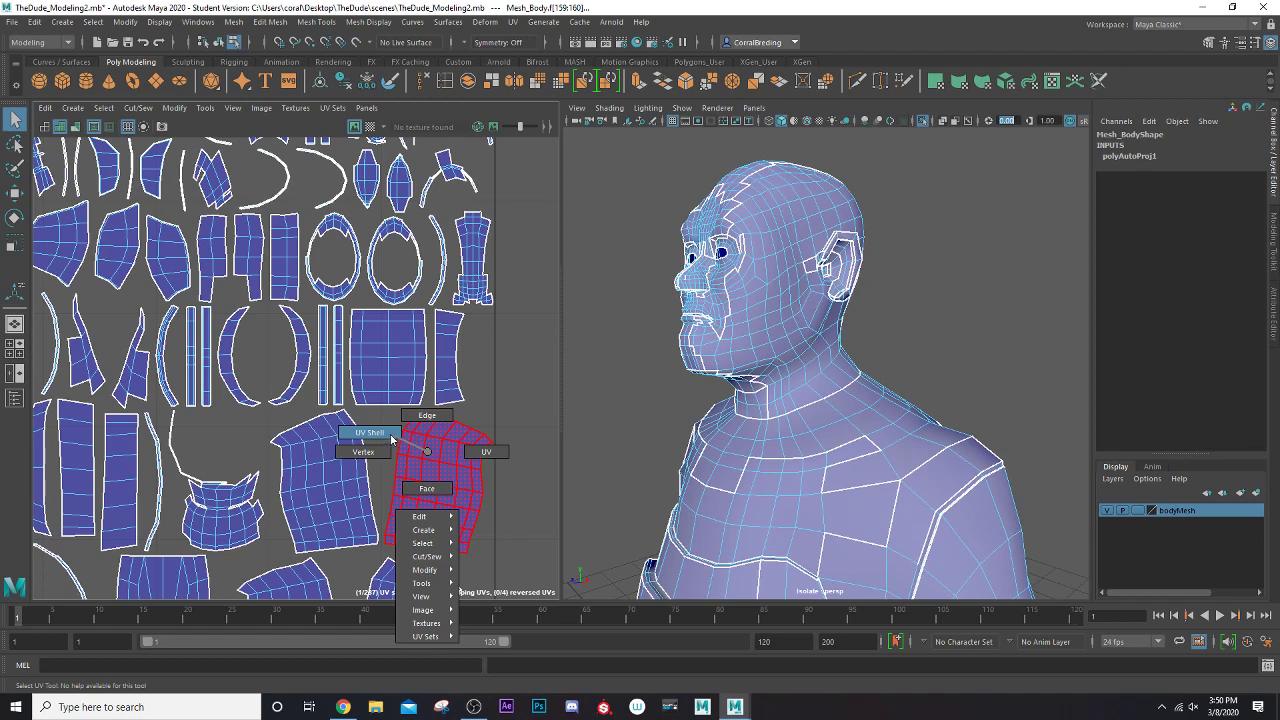
right_click_drag(411, 449, 428, 491)
- Try selecting the faces on the front half of the head from the side view, and clear the selection after checking the front
left_click_drag(797, 330, 825, 363, "alt")
scroll(824, 363, "up", 3)
scroll(823, 363, "down", 3)
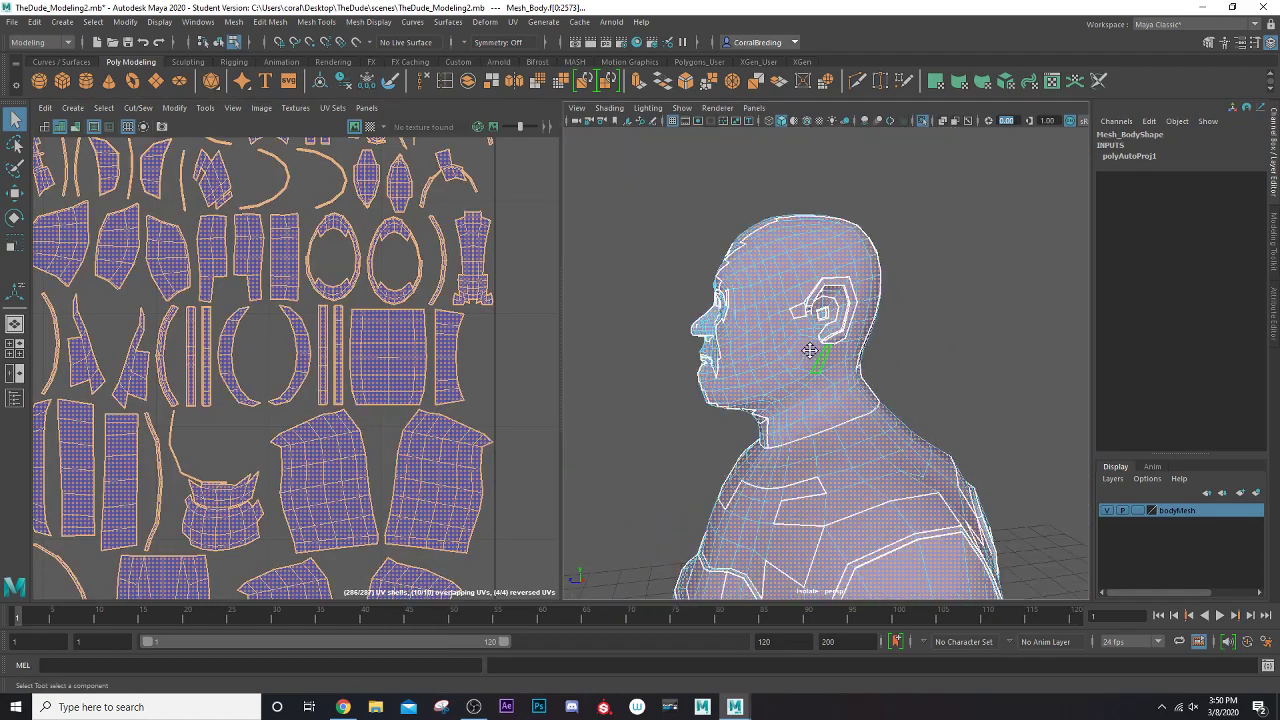
mouse_move(811, 351)
middle_mouse_down("alt")
mouse_move(874, 369)
mouse_move(815, 366)
middle_mouse_up("alt")
scroll(868, 365, "up", 3)
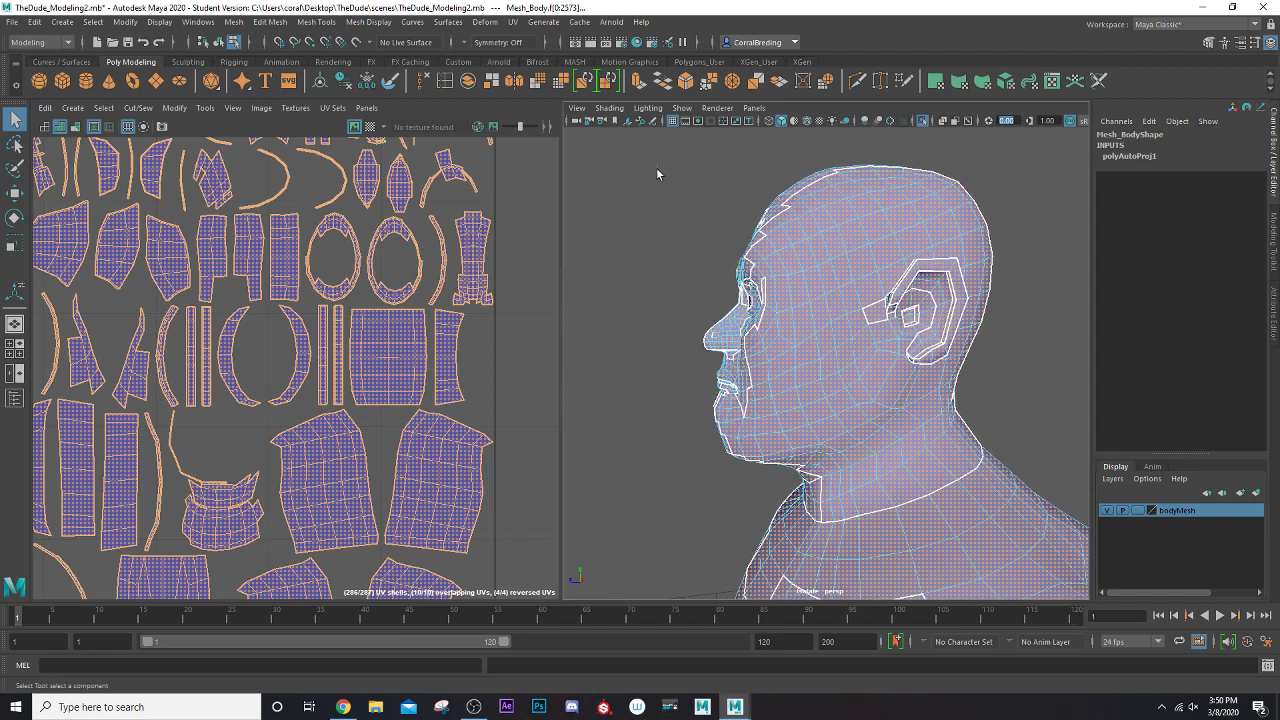
left_click_drag(656, 167, 892, 467)
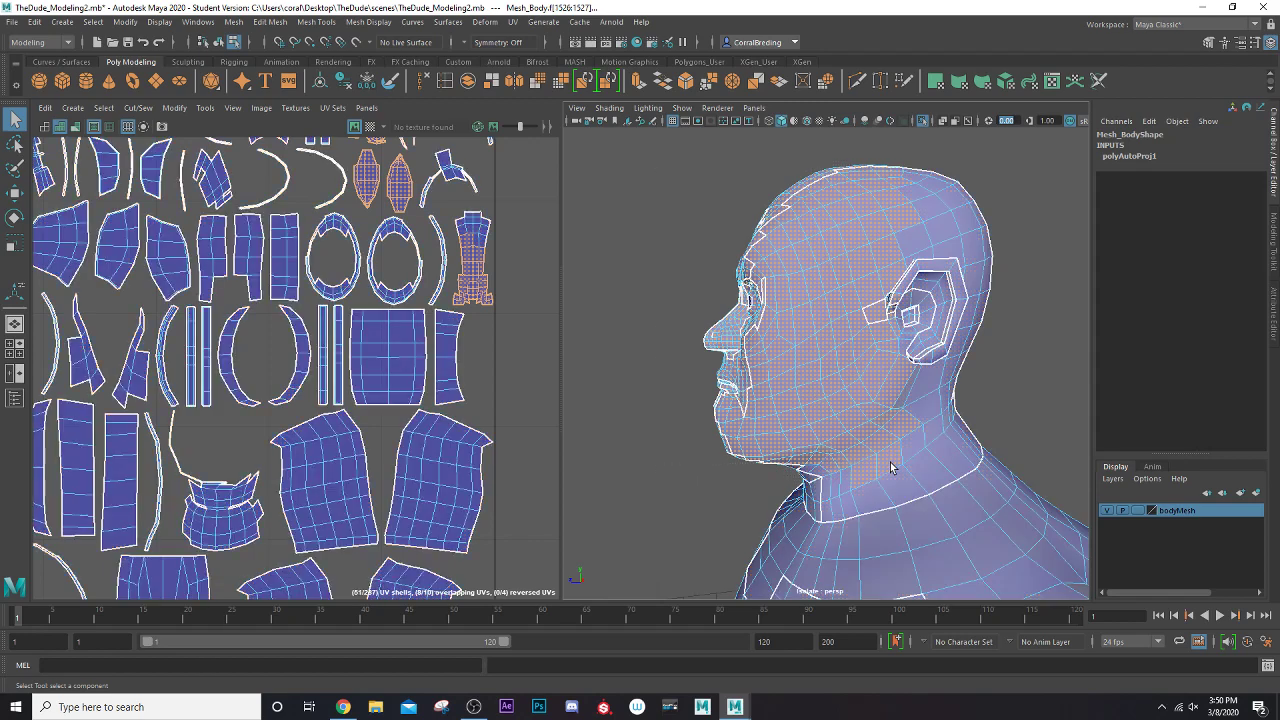
left_click_drag(780, 422, 892, 409, "alt")
left_click(650, 200)
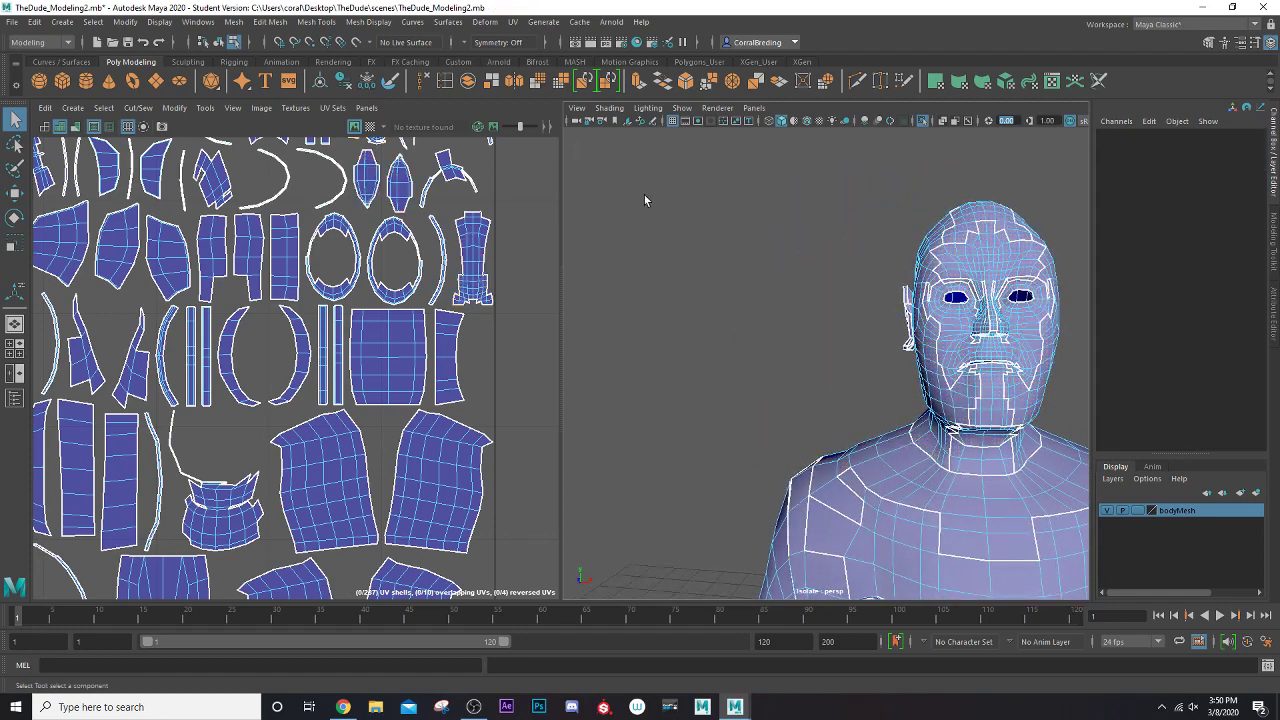
- Set the symmetry to Object X
left_click(464, 43)
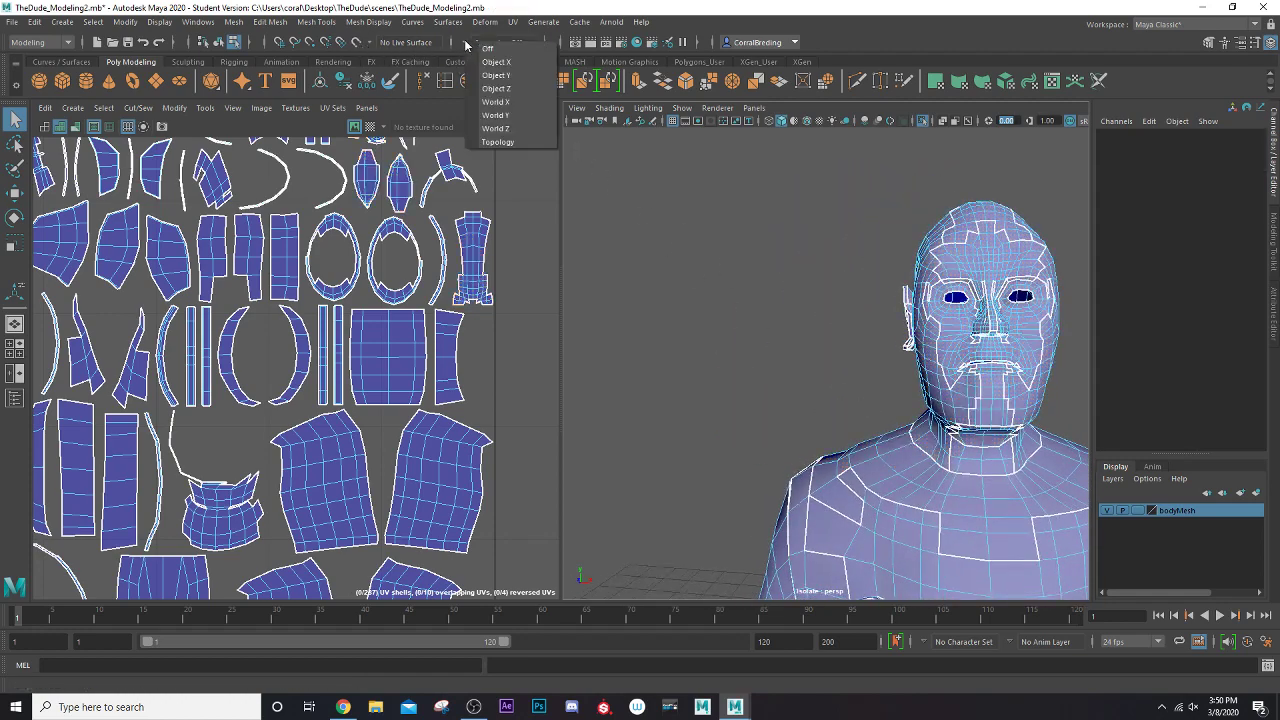
left_click(496, 62)
left_click_drag(745, 298, 663, 307, "alt")
scroll(663, 307, "down", 5)
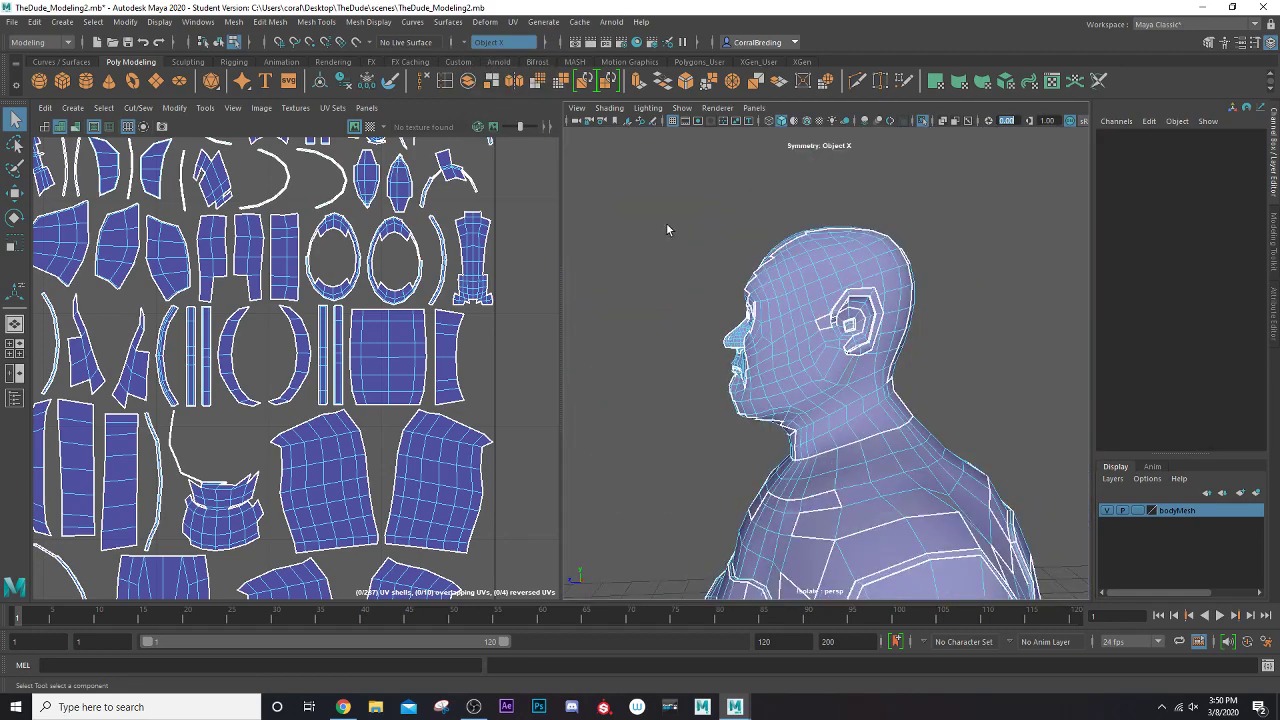
- Select the faces on the front half of the head and upper neck from the side view, with the symmetry active
left_click_drag(670, 214, 826, 424)
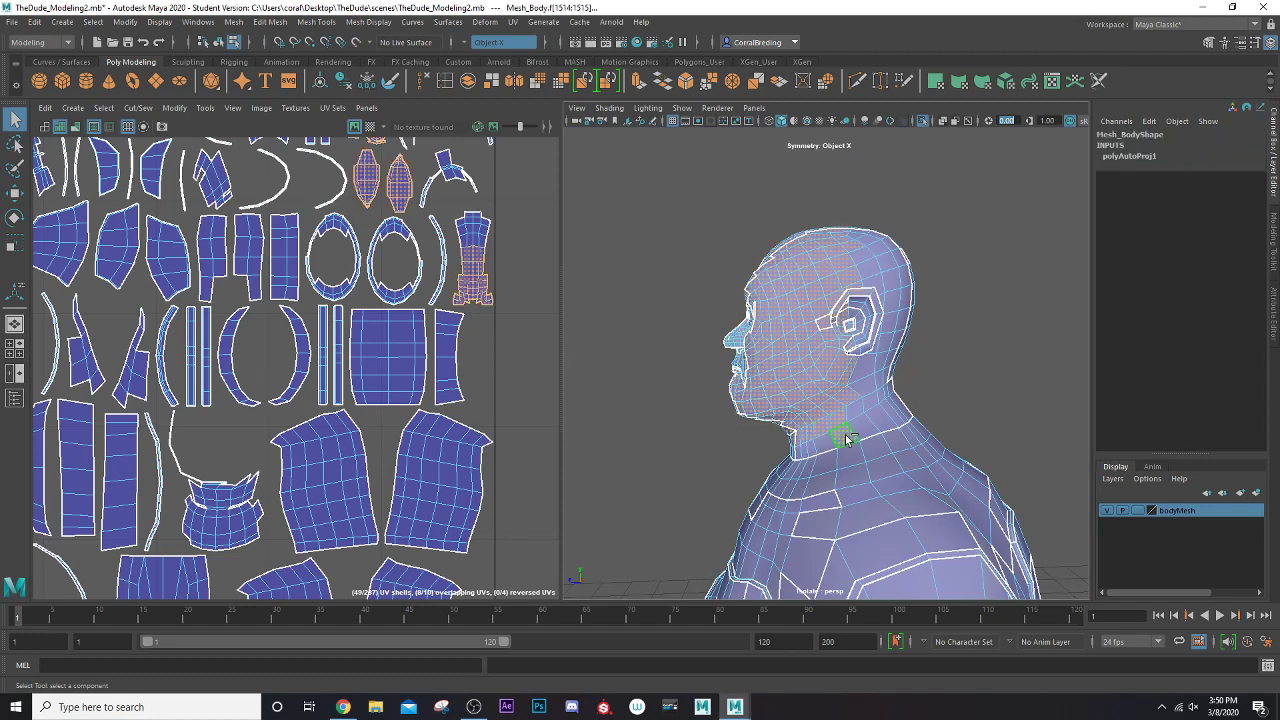
left_click(849, 439, "ctrl")
left_click(850, 434, "ctrl")
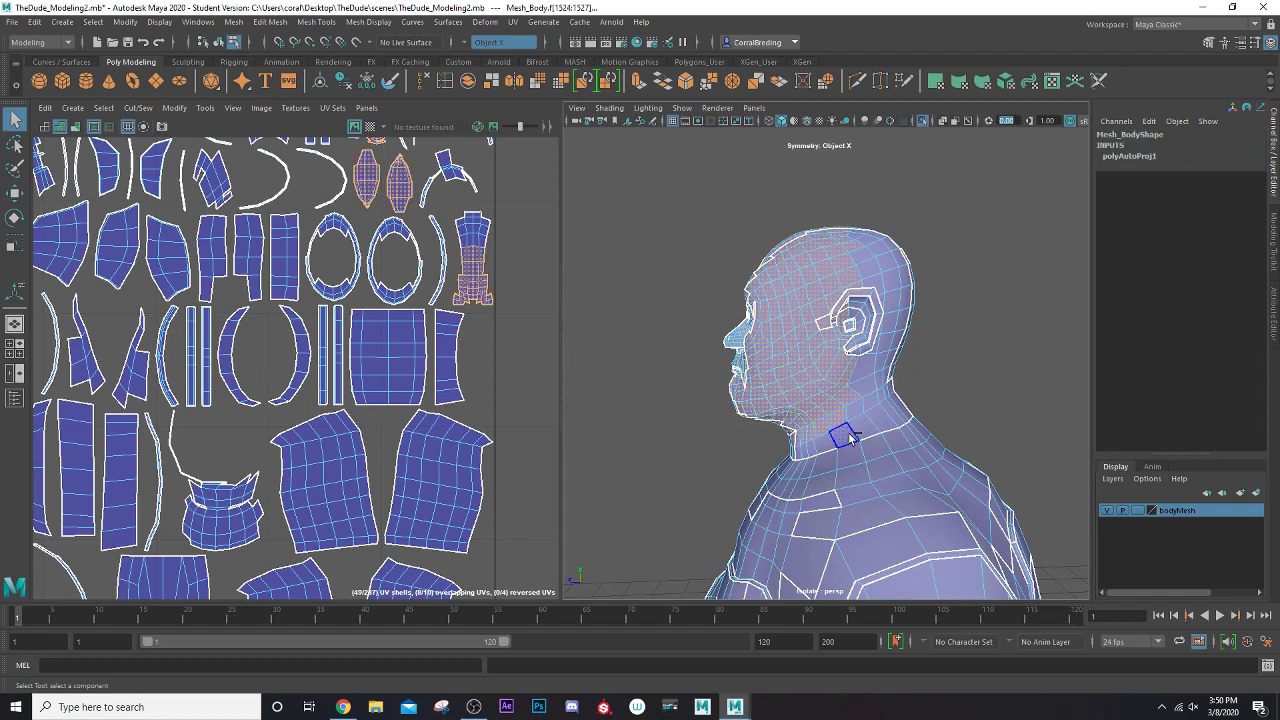
double_click(851, 377, "ctrl")
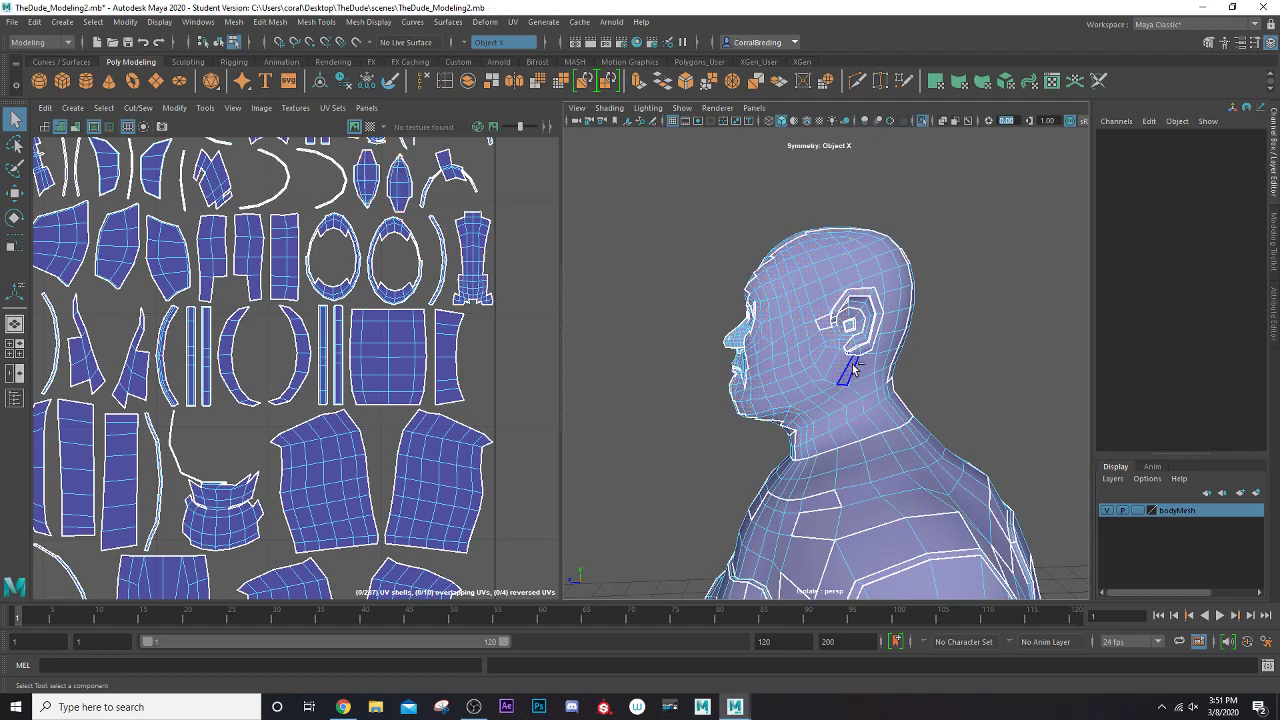
key("ctrl+z")
- Deselect the faces on the outer ear and earlobe from the front-of-head selection
scroll(853, 369, "up", 3)
middle_click_drag(854, 369, 839, 353, "alt")
left_click_drag(773, 404, 836, 383, "alt")
scroll(740, 414, "up", 3)
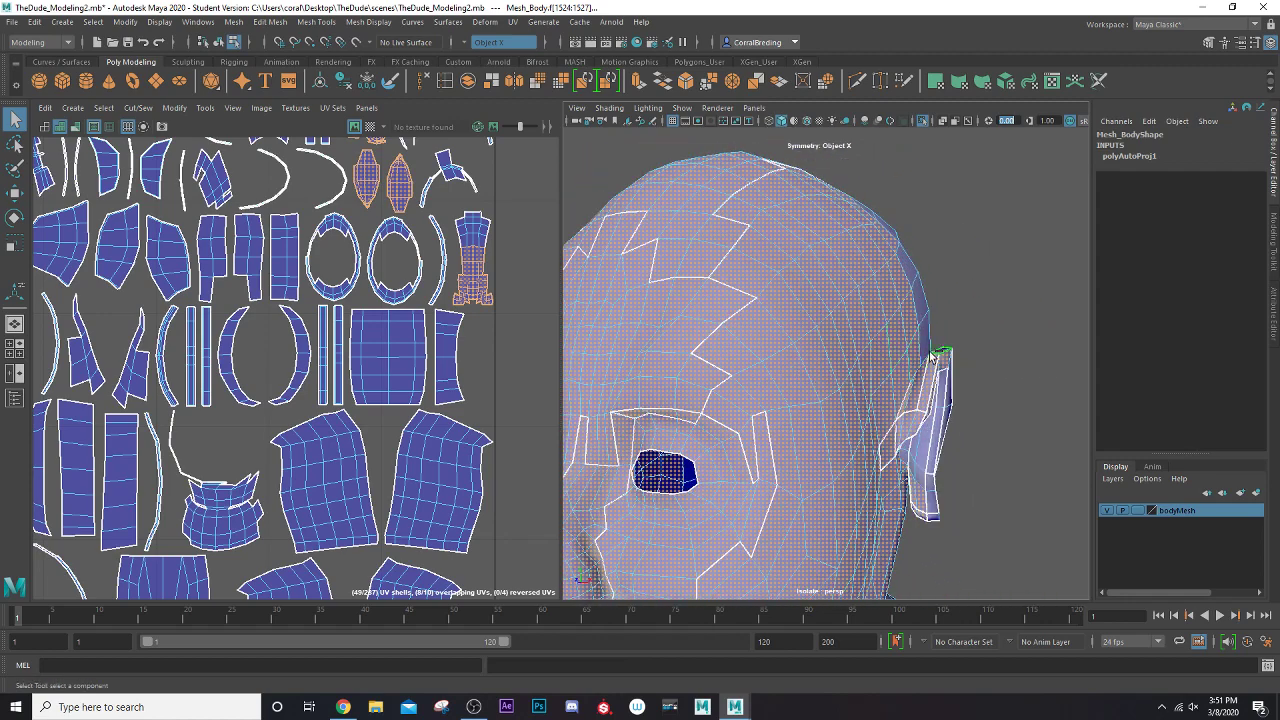
left_click_drag(988, 515, 912, 412)
scroll(982, 512, "up", 3)
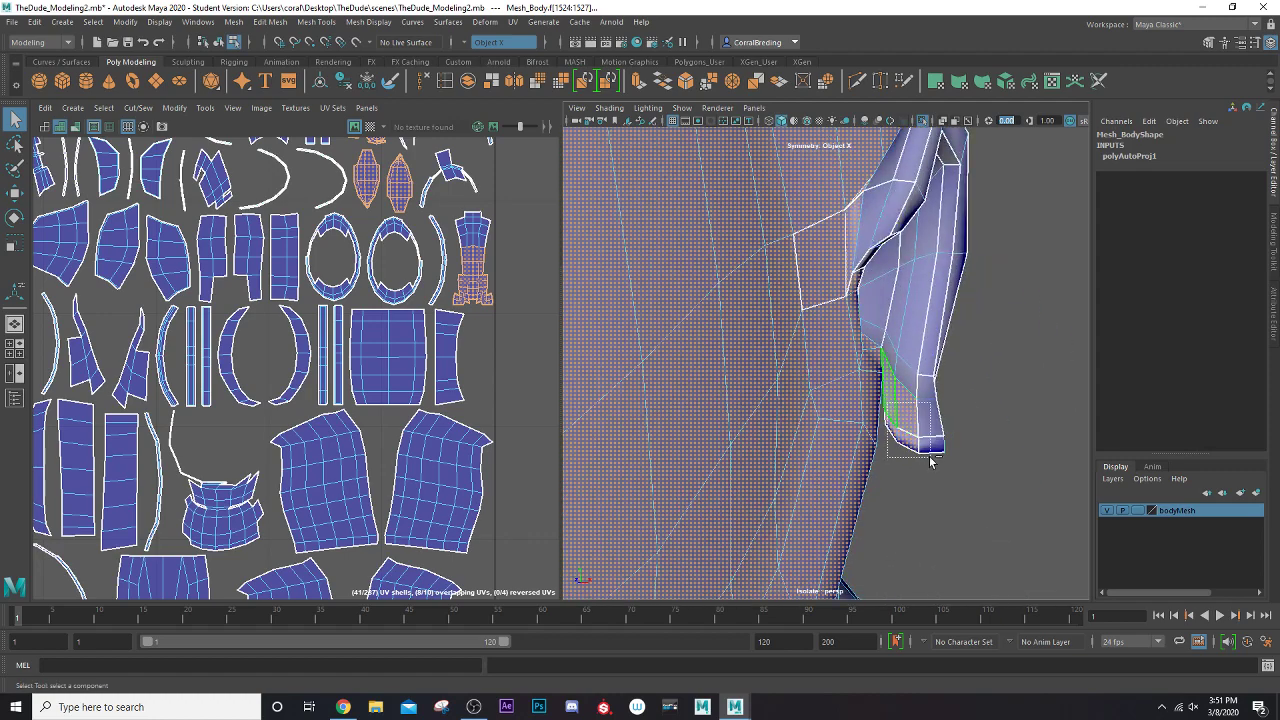
- Deselect the remaining inner-ear faces so that only the front of the head around the ear stays selected
left_click_drag(930, 460, 966, 398, "alt")
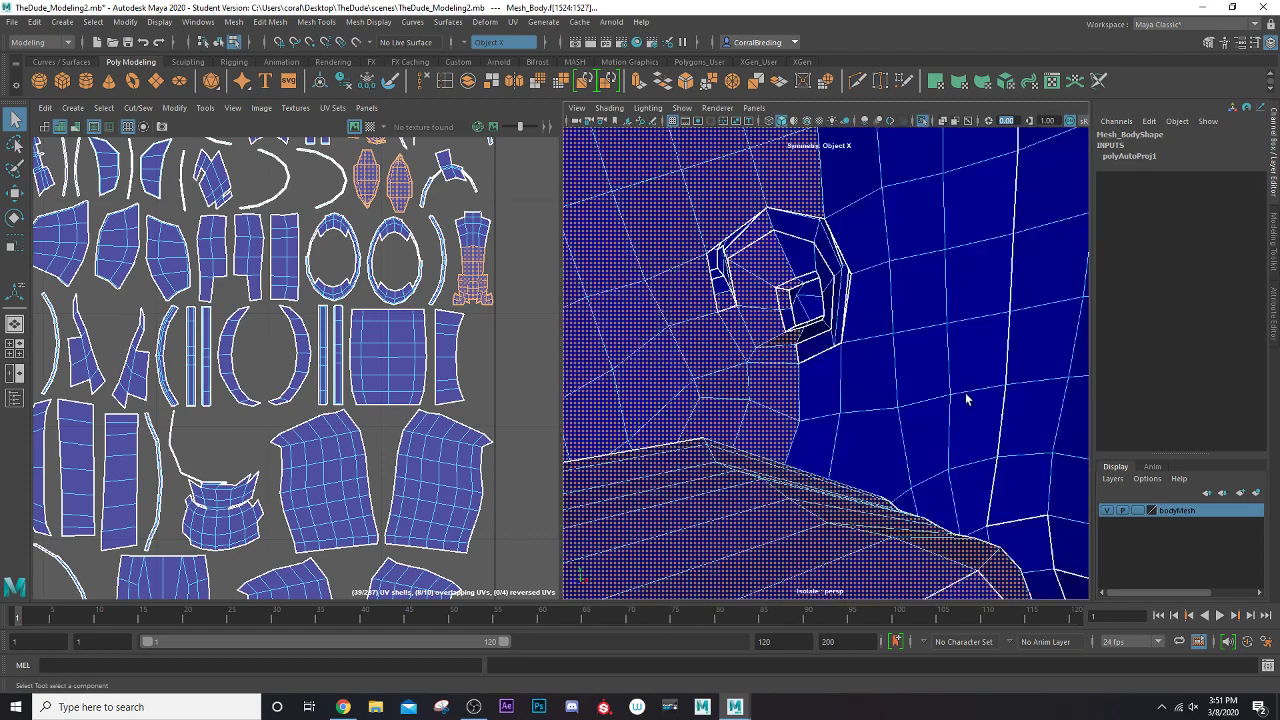
right_click_drag(929, 398, 863, 409, "alt")
left_click_drag(866, 372, 923, 394, "alt")
right_click_drag(923, 394, 925, 357, "alt")
left_click_drag(968, 380, 825, 311, "alt")
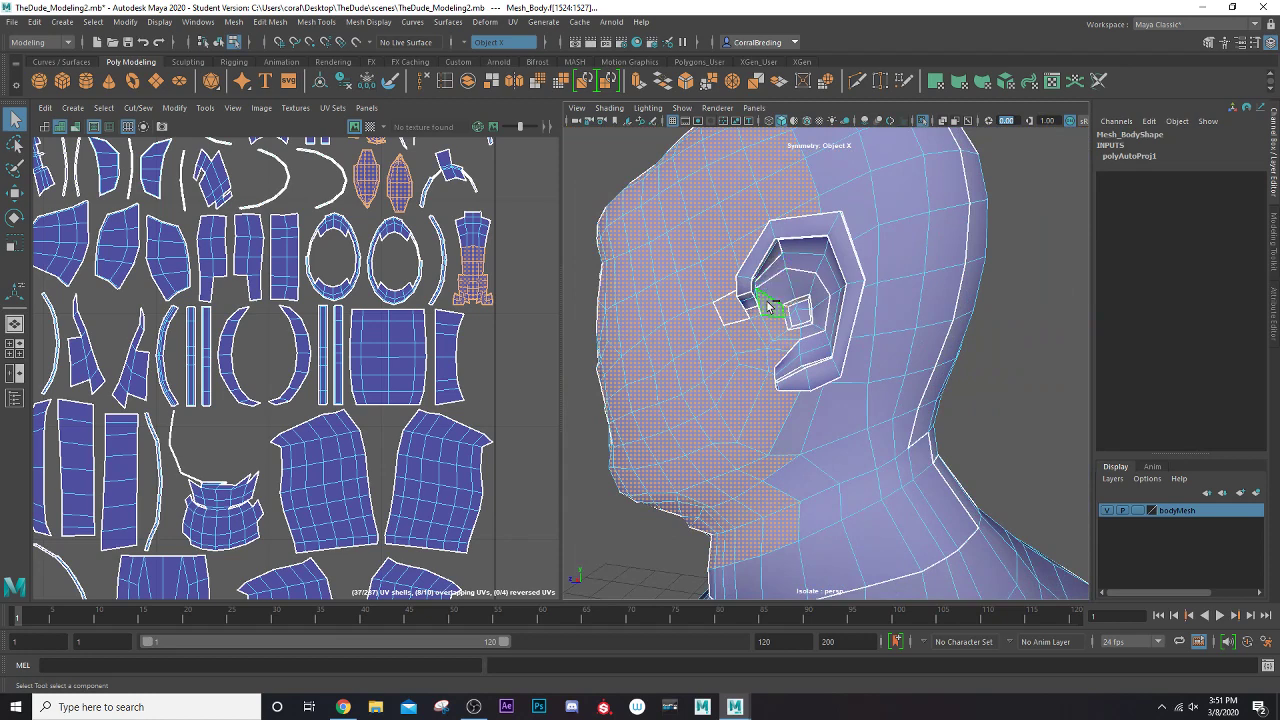
scroll(785, 312, "up", 3)
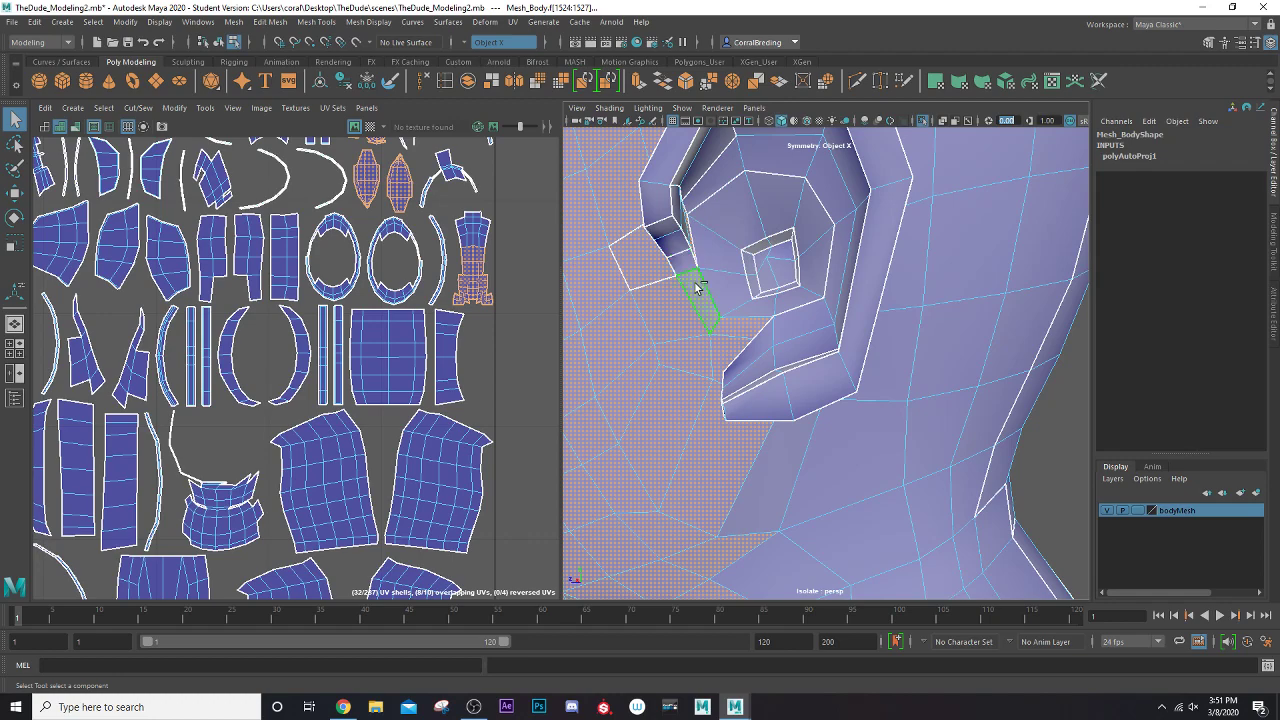
left_click_drag(741, 349, 788, 373, "alt")
scroll(708, 330, "down", 5)
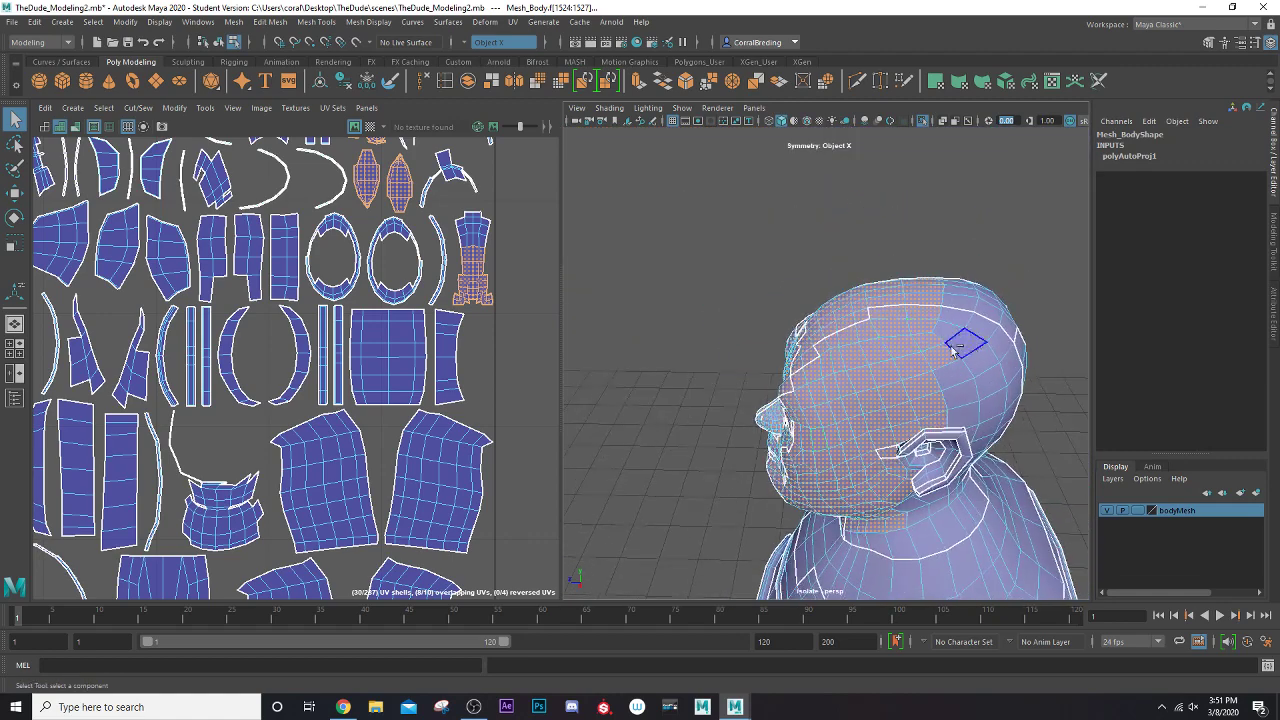
left_click_drag(868, 326, 864, 278, "alt")
- Deselect the faces at the back of the mouth cavity inside the head
scroll(864, 278, "up", 10)
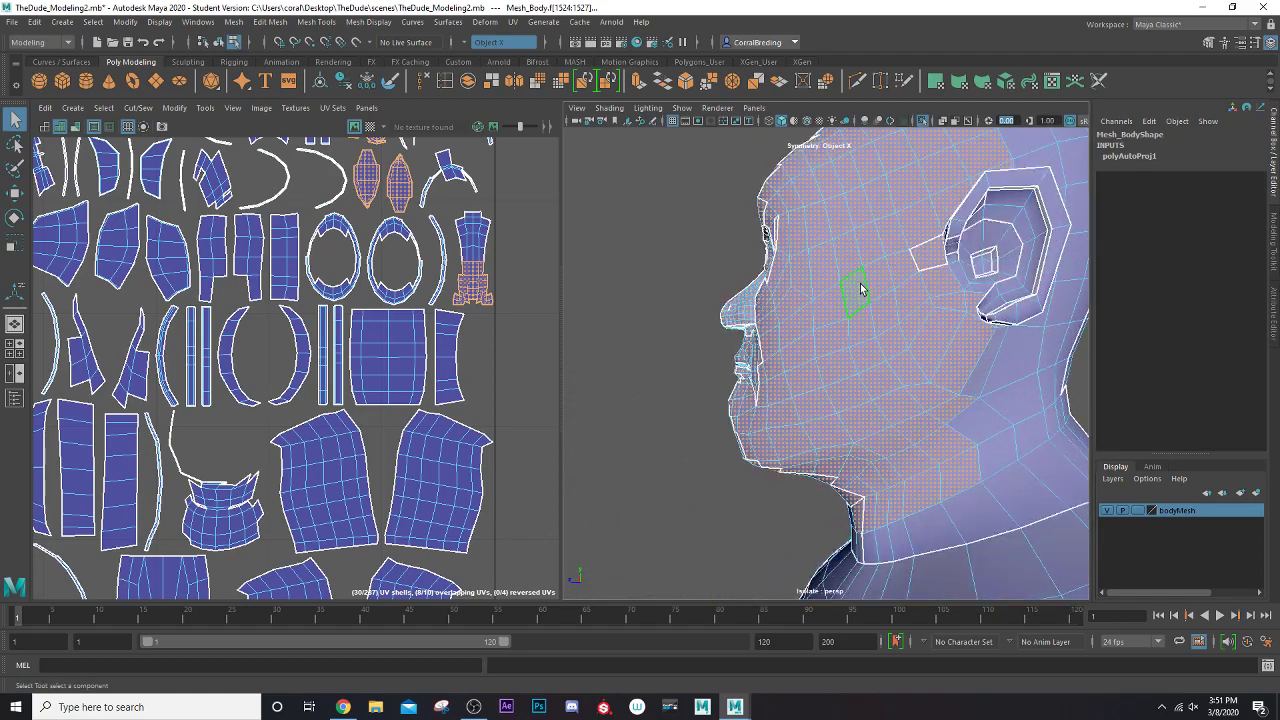
middle_click_drag(849, 264, 832, 304, "alt")
scroll(797, 276, "up", 5)
scroll(832, 304, "down", 5)
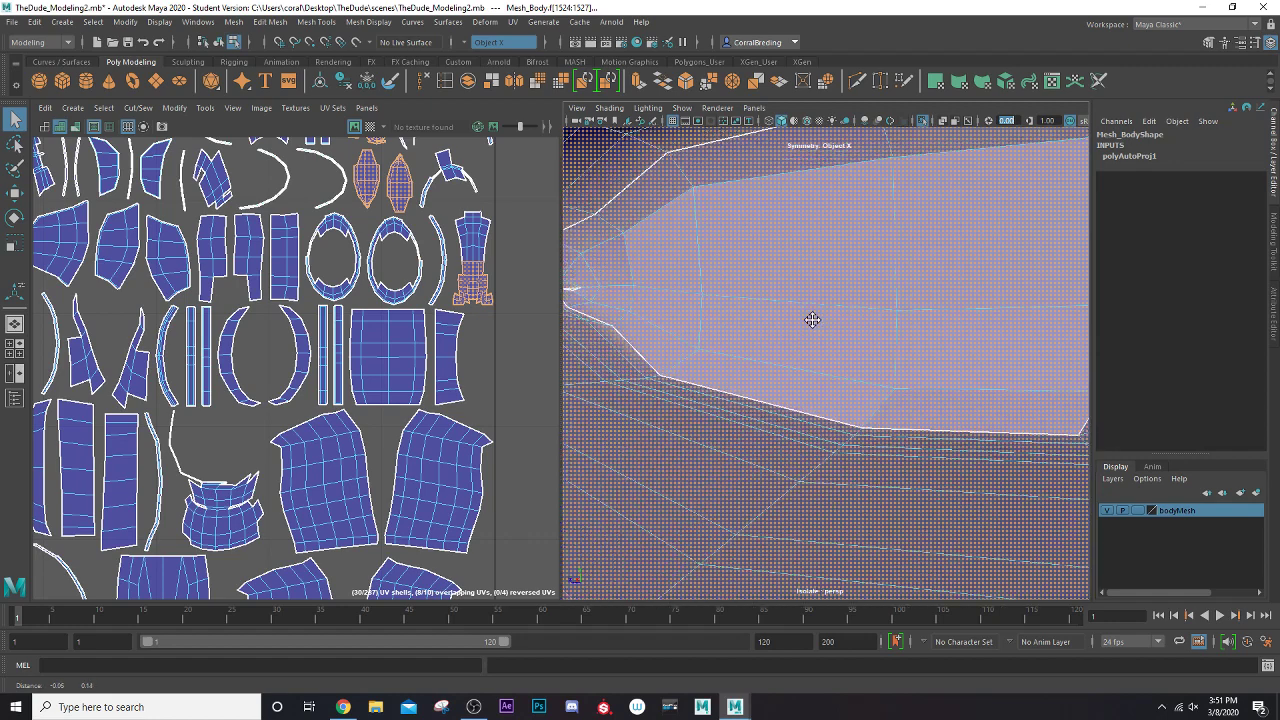
left_click_drag(811, 320, 800, 329, "alt")
middle_click_drag(800, 329, 707, 335, "alt")
left_click_drag(707, 335, 680, 352, "alt")
left_click(837, 314, "ctrl")
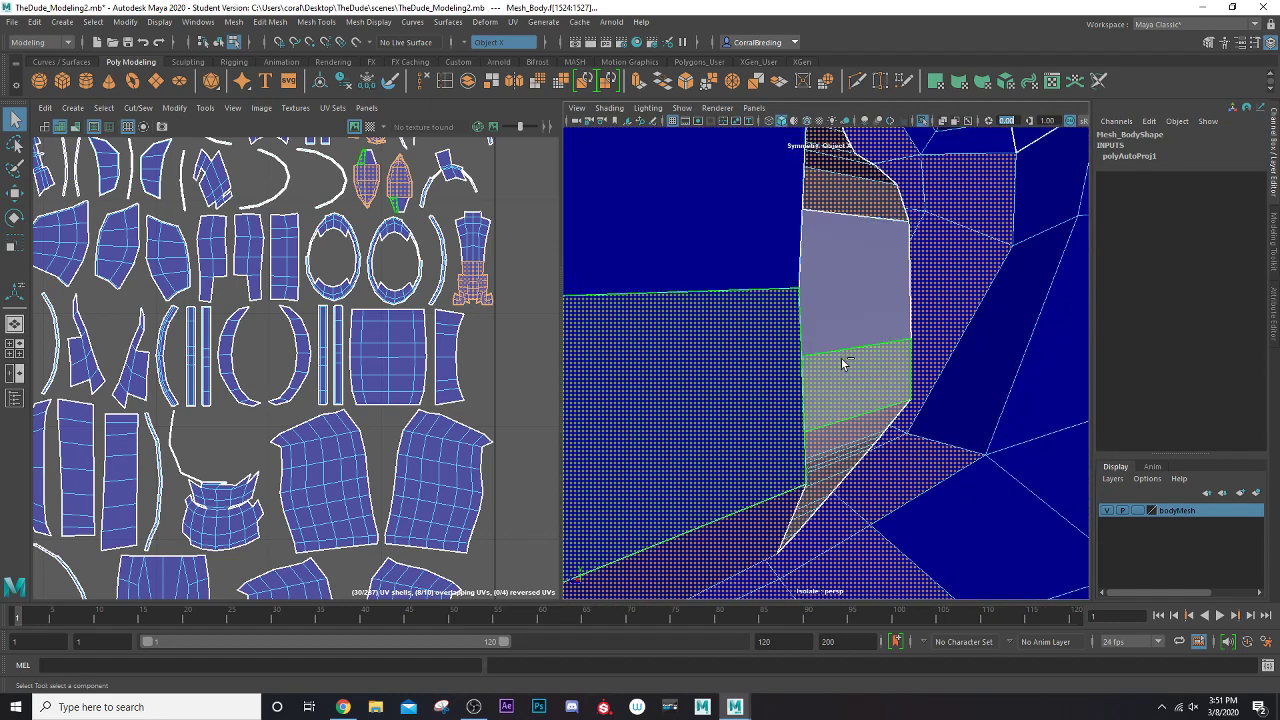
scroll(846, 357, "up", 5)
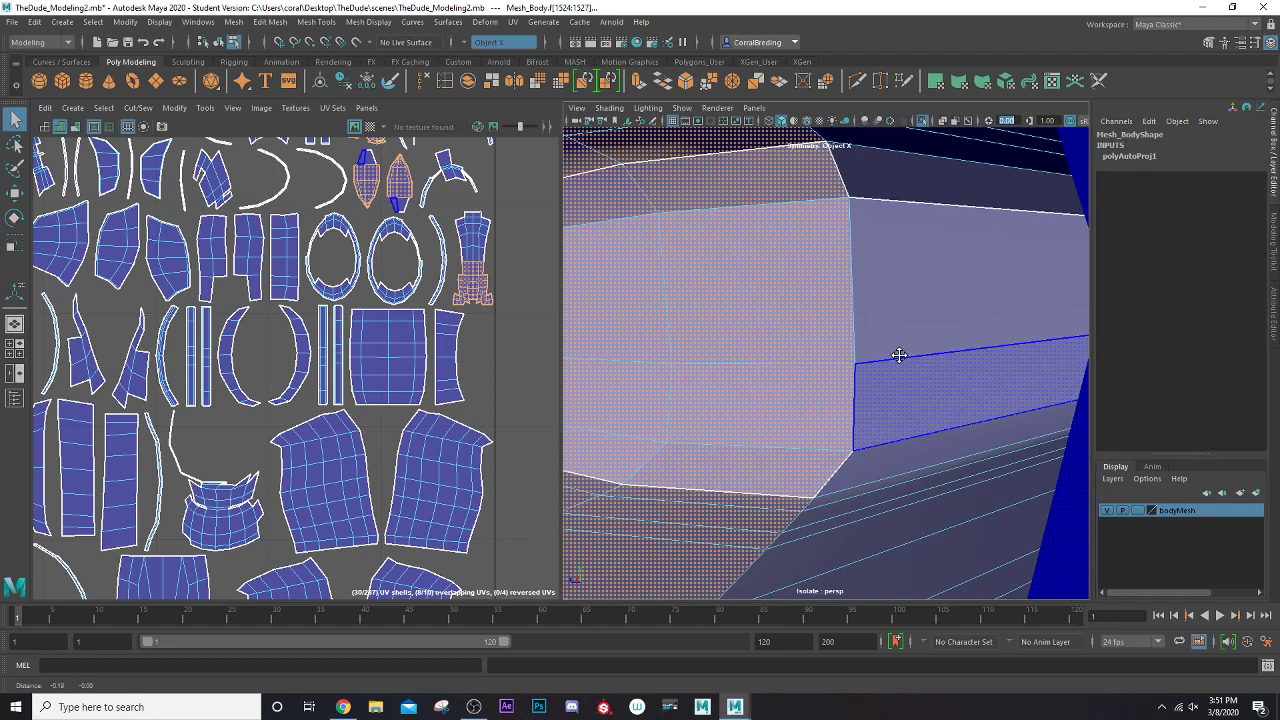
left_click(788, 375)
left_click_drag(788, 375, 913, 385, "alt")
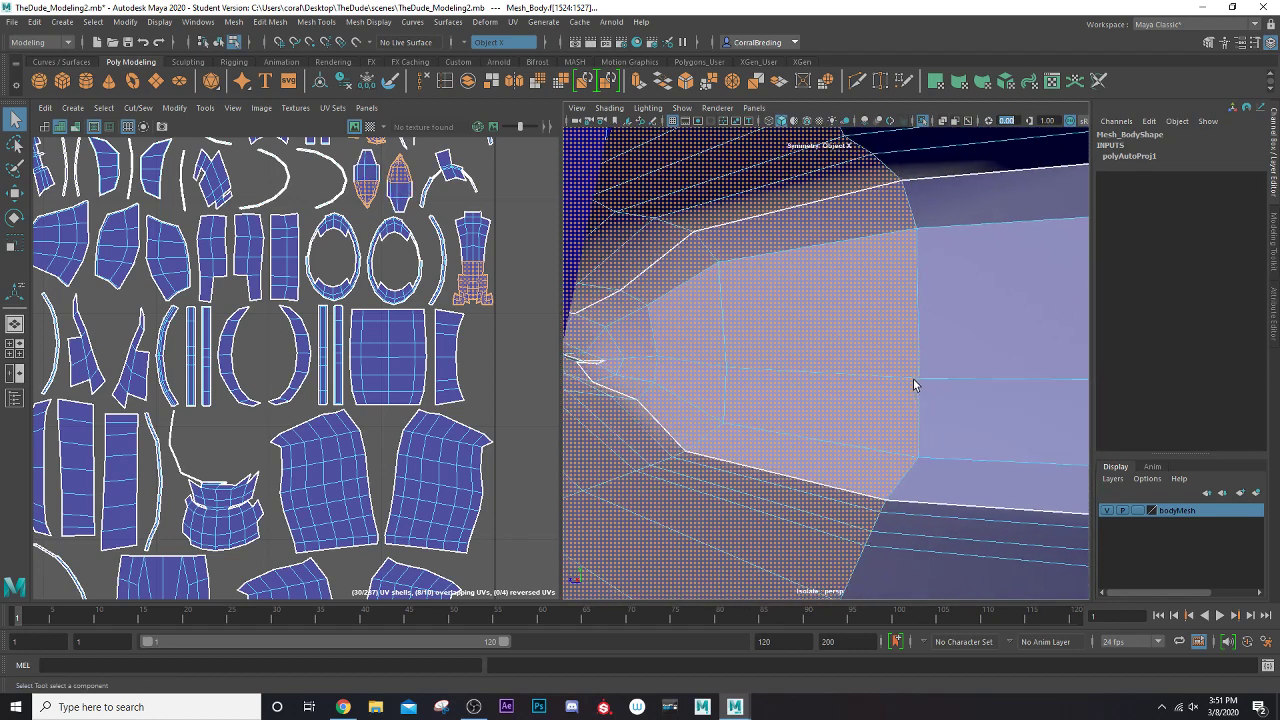
- Deselect the rest of the mouth cavity faces up to the inner edge of the lips
left_click(836, 357, "ctrl")
double_click(823, 387, "ctrl")
left_click_drag(823, 387, 752, 390, "alt")
double_click(640, 416, "ctrl")
mouse_move(643, 414)
left_mouse_down("alt")
mouse_move(751, 406)
mouse_move(652, 402)
left_mouse_up("alt")
double_click(657, 425, "ctrl")
middle_click_drag(688, 399, 751, 388, "alt")
left_click_drag(751, 388, 776, 394, "alt")
left_click(808, 380, "ctrl")
scroll(812, 420, "down", 10)
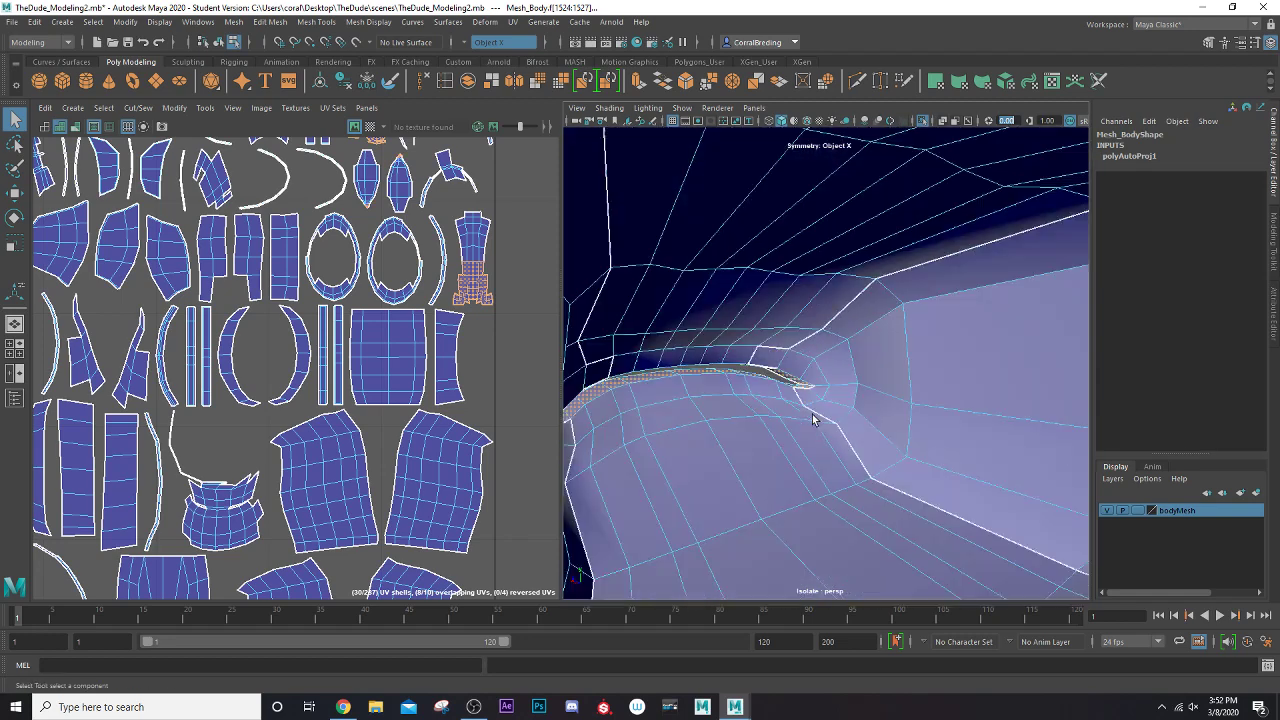
- Add the unselected faces beneath the ear and along the side of the neck to the face selection
left_click_drag(908, 397, 842, 459, "alt")
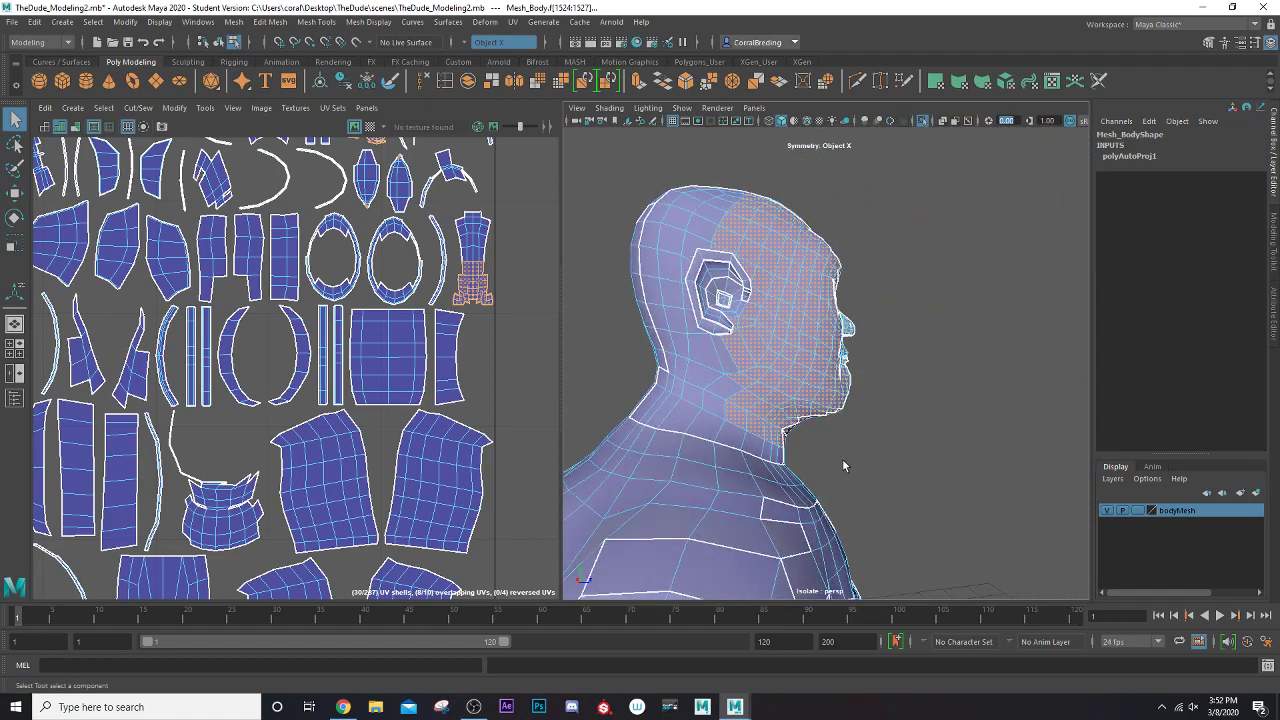
scroll(842, 459, "up", 5)
middle_click_drag(662, 388, 784, 370, "alt")
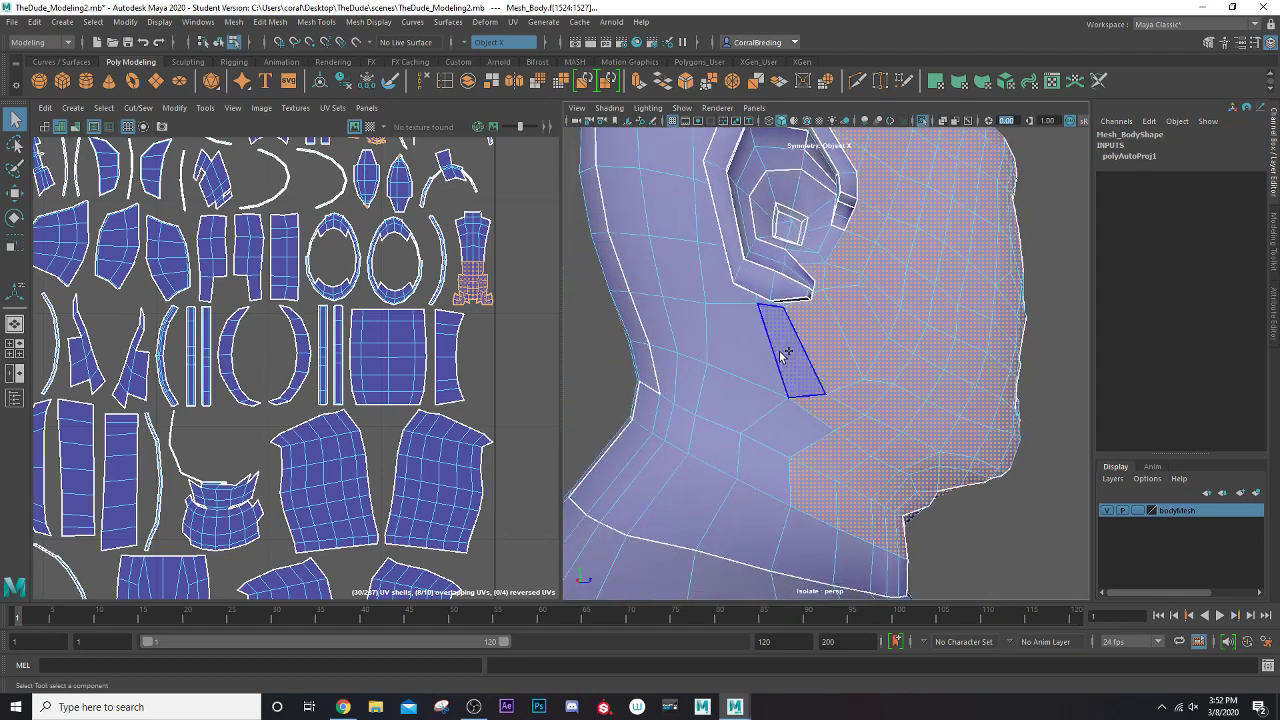
left_click(767, 462)
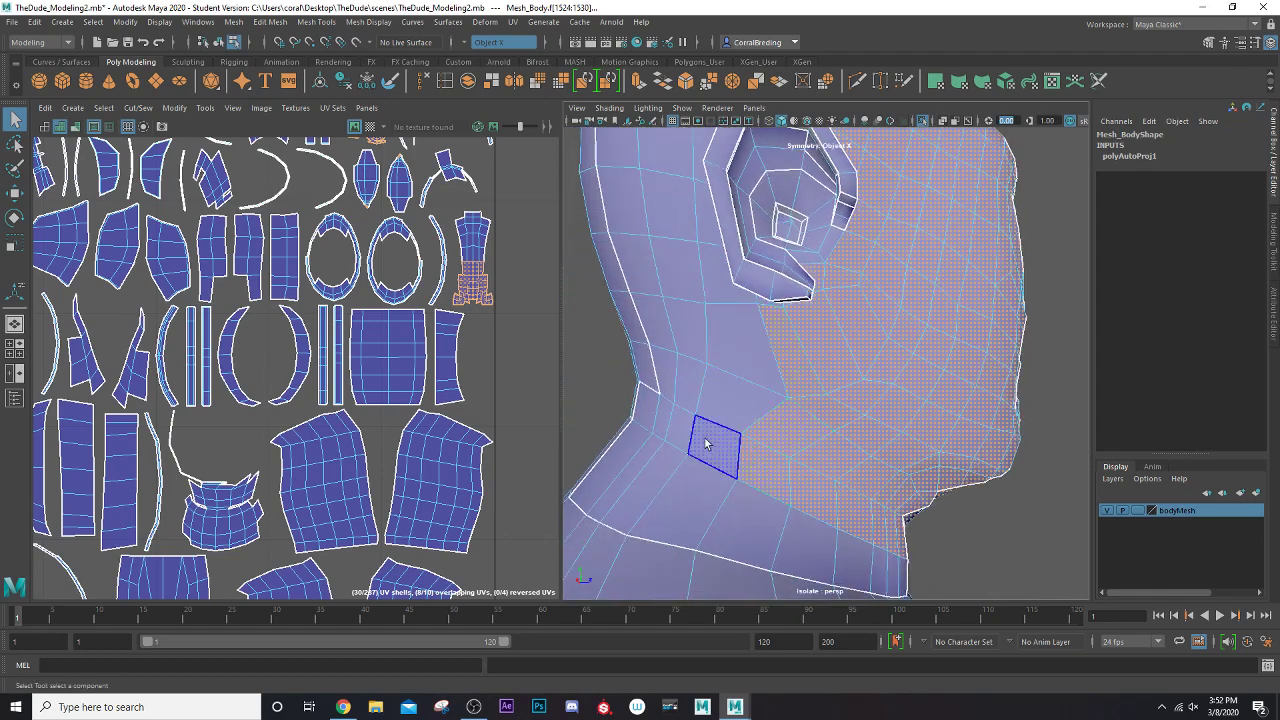
left_click_drag(703, 443, 922, 373, "alt")
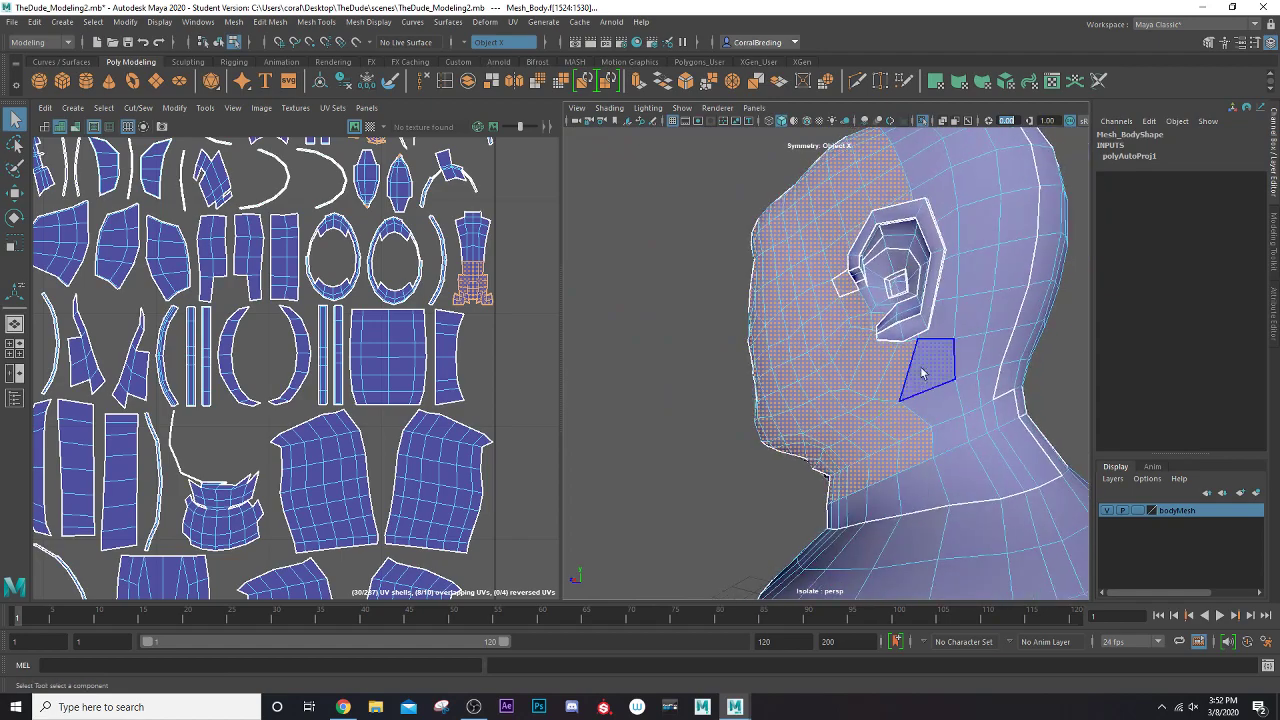
- Apply a Camera-based UV projection to the selected face region from the front view of the head
left_click_drag(922, 446, 710, 388, "alt")
scroll(660, 423, "up", 4)
scroll(661, 422, "down", 7)
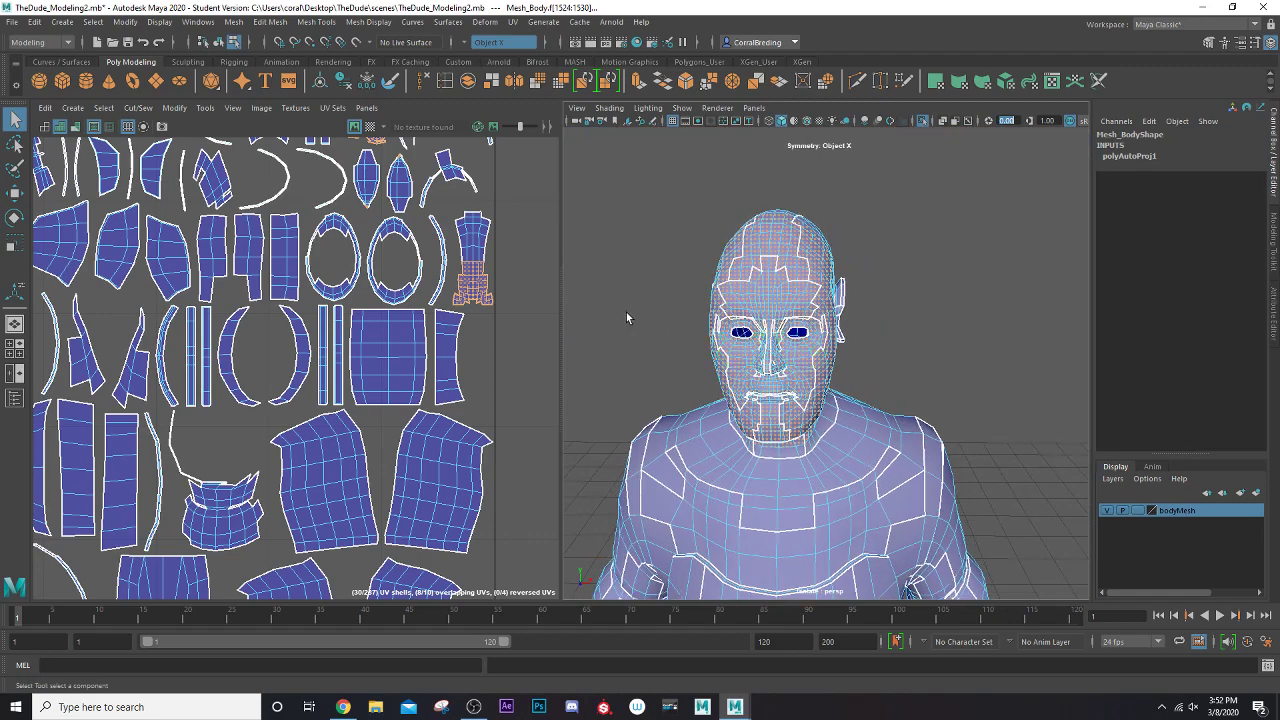
middle_click_drag(656, 300, 668, 328, "alt")
scroll(668, 328, "up", 3)
left_click_drag(686, 323, 717, 304, "alt")
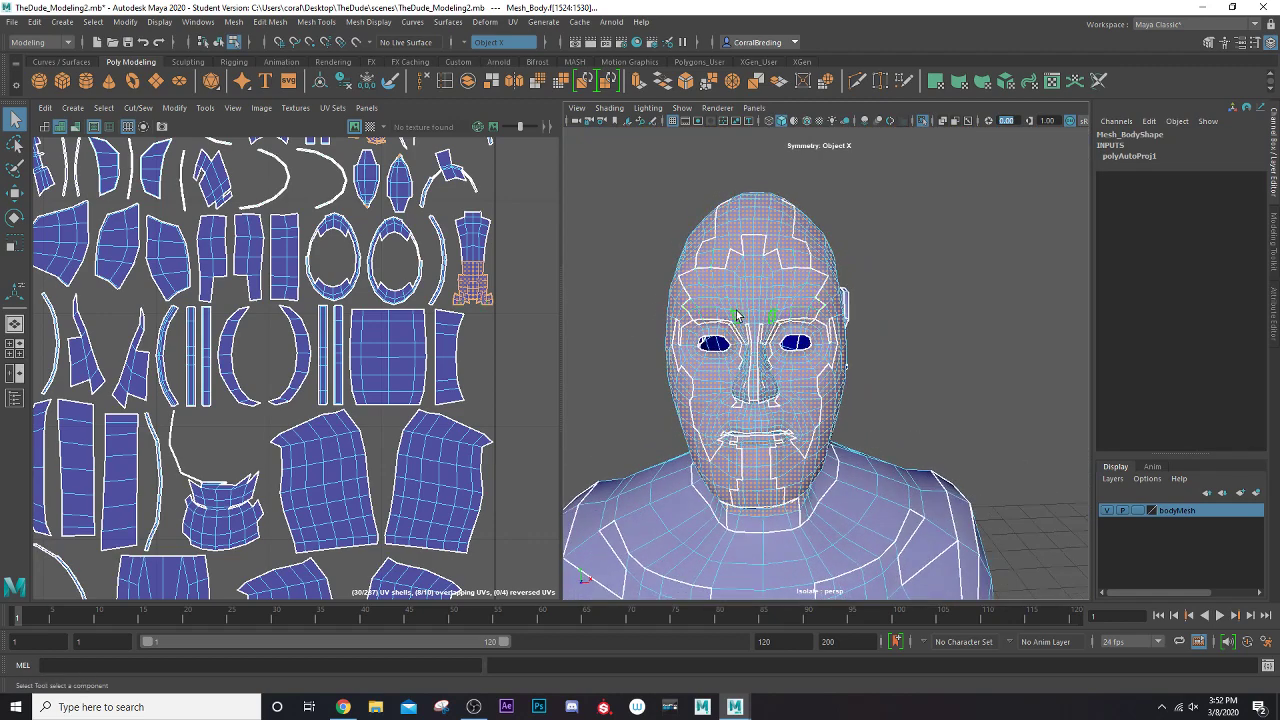
scroll(410, 372, "down", 5)
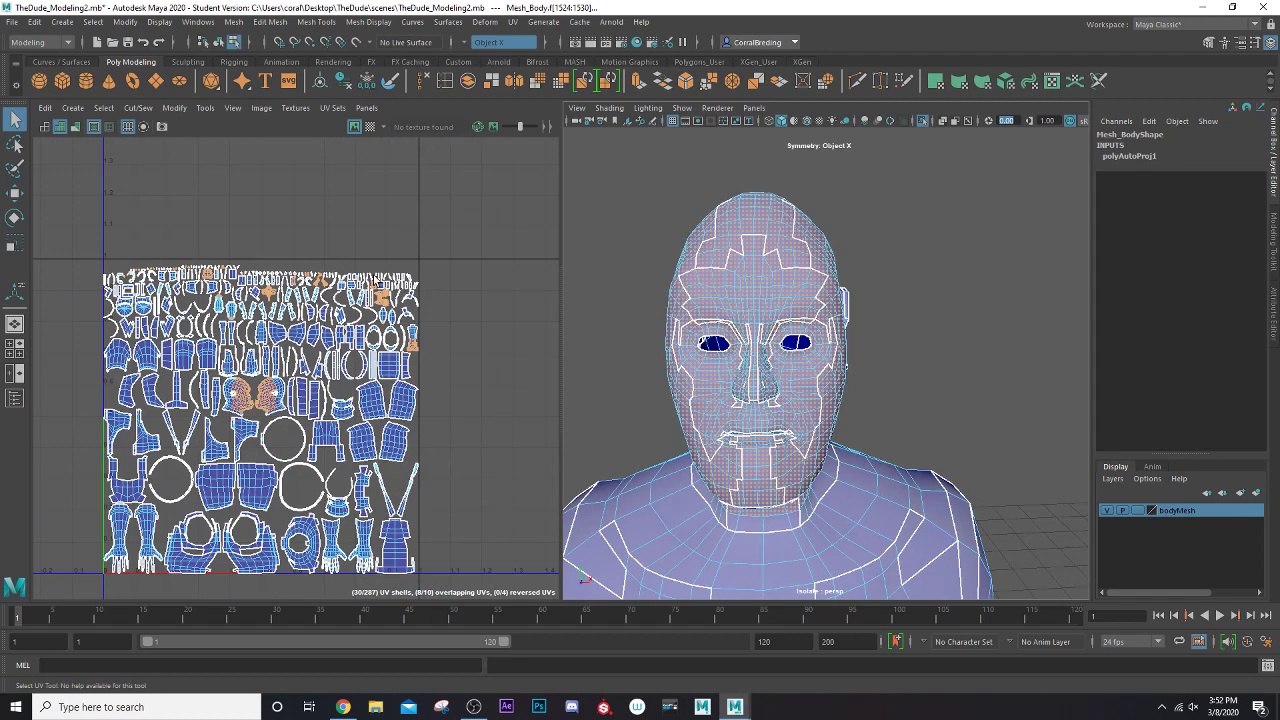
left_click(511, 22)
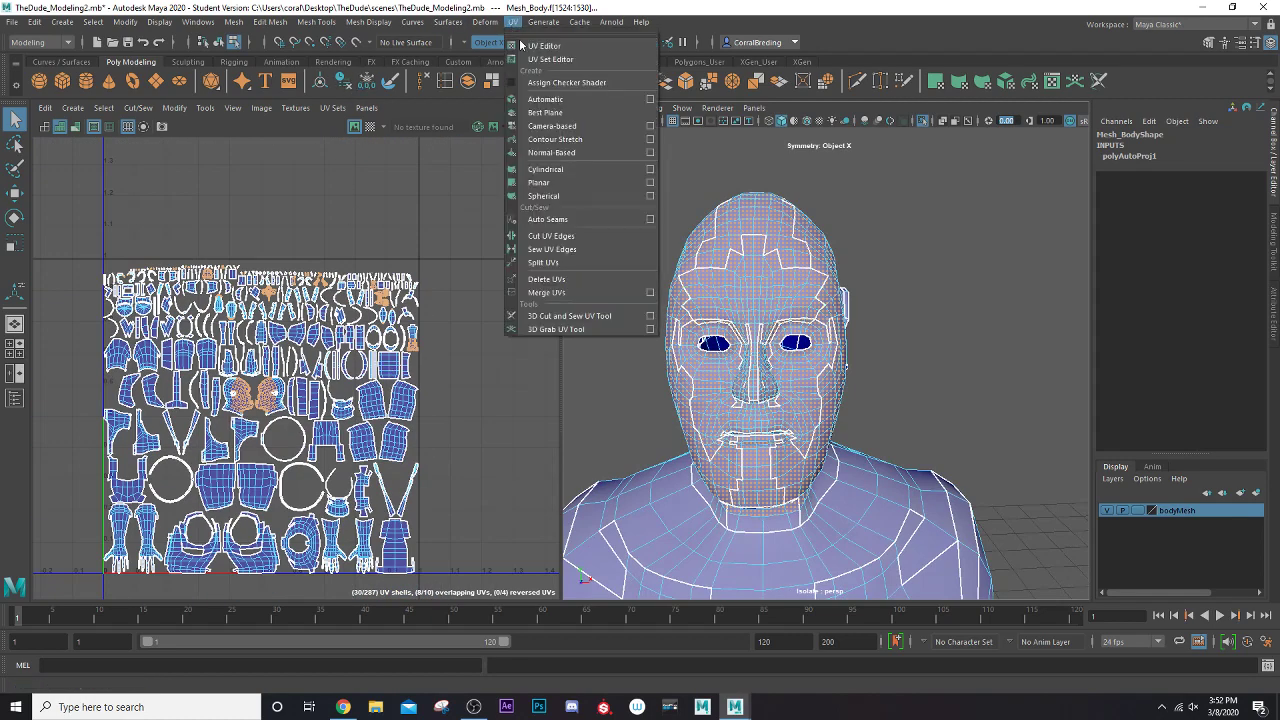
left_click(557, 128)
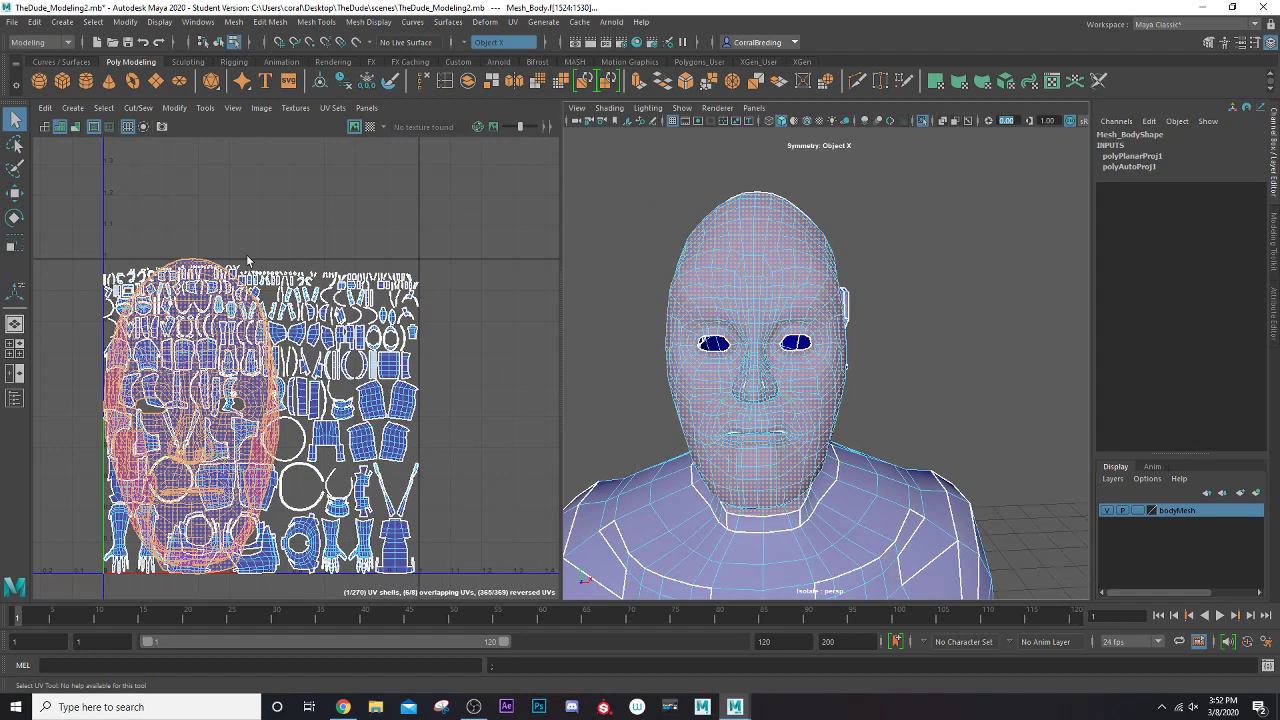
- Turn symmetry off and select the projected face as a whole UV shell
right_click_drag(239, 223, 181, 205)
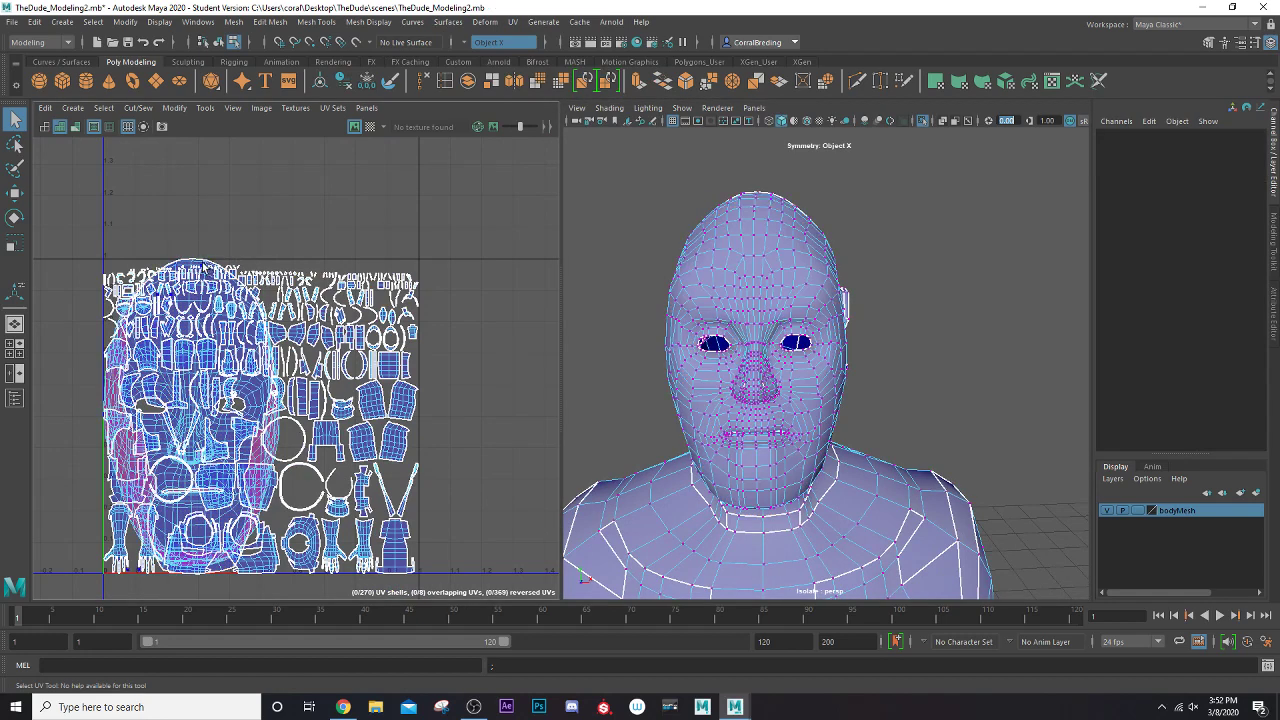
left_click(467, 44)
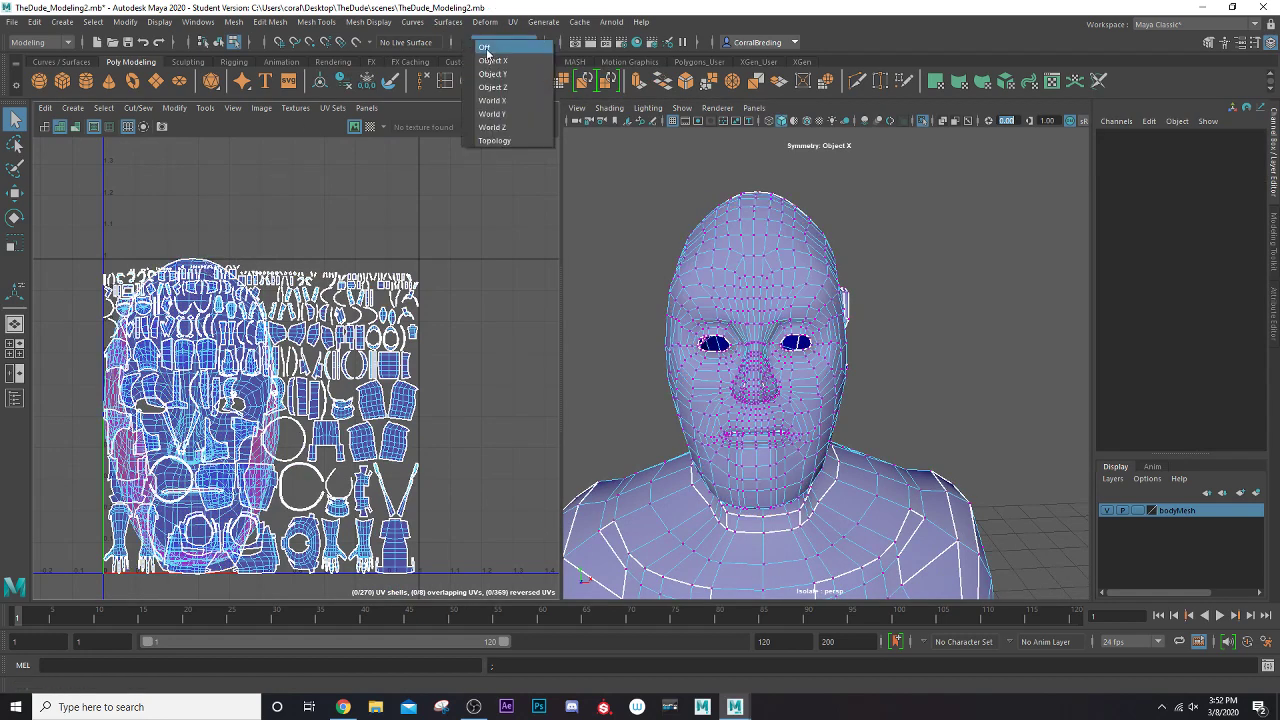
left_click(485, 48)
right_click_drag(217, 222, 177, 195)
left_click(197, 334)
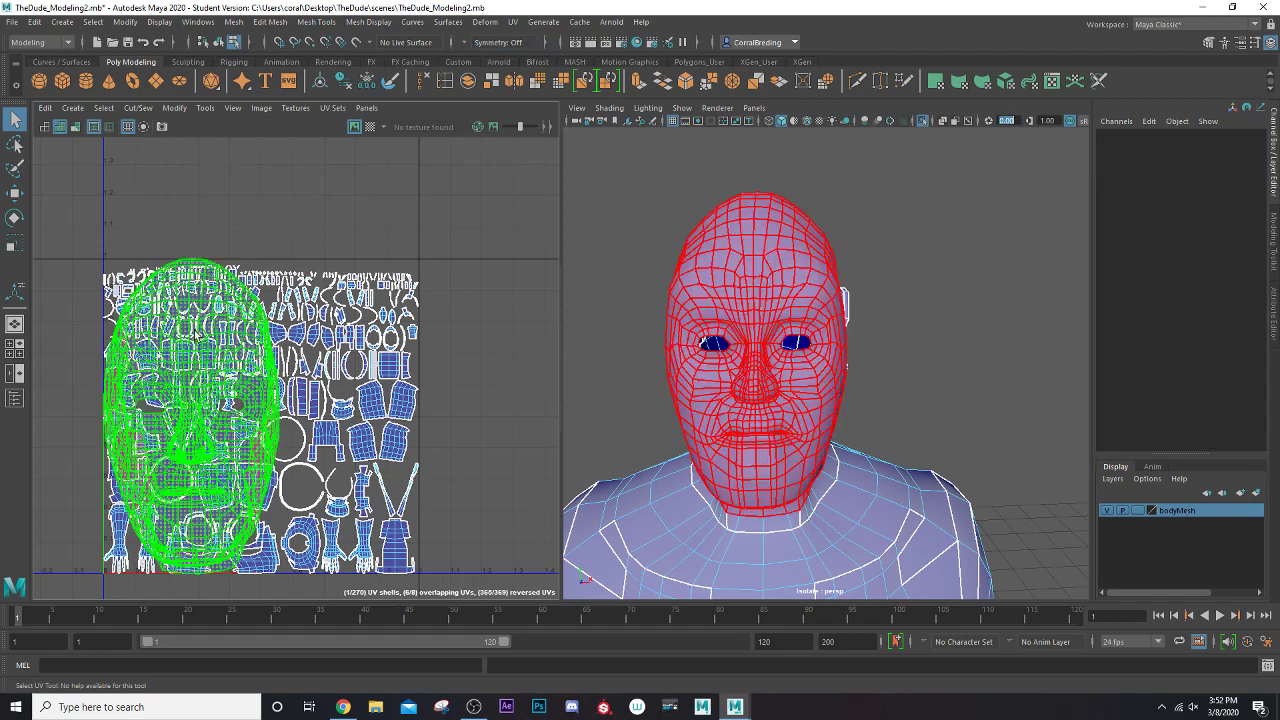
- Move the face shell horizontally in the positive U direction, clear of the 0 to 1 space and the other shells
scroll(226, 380, "down", 3)
key("w")
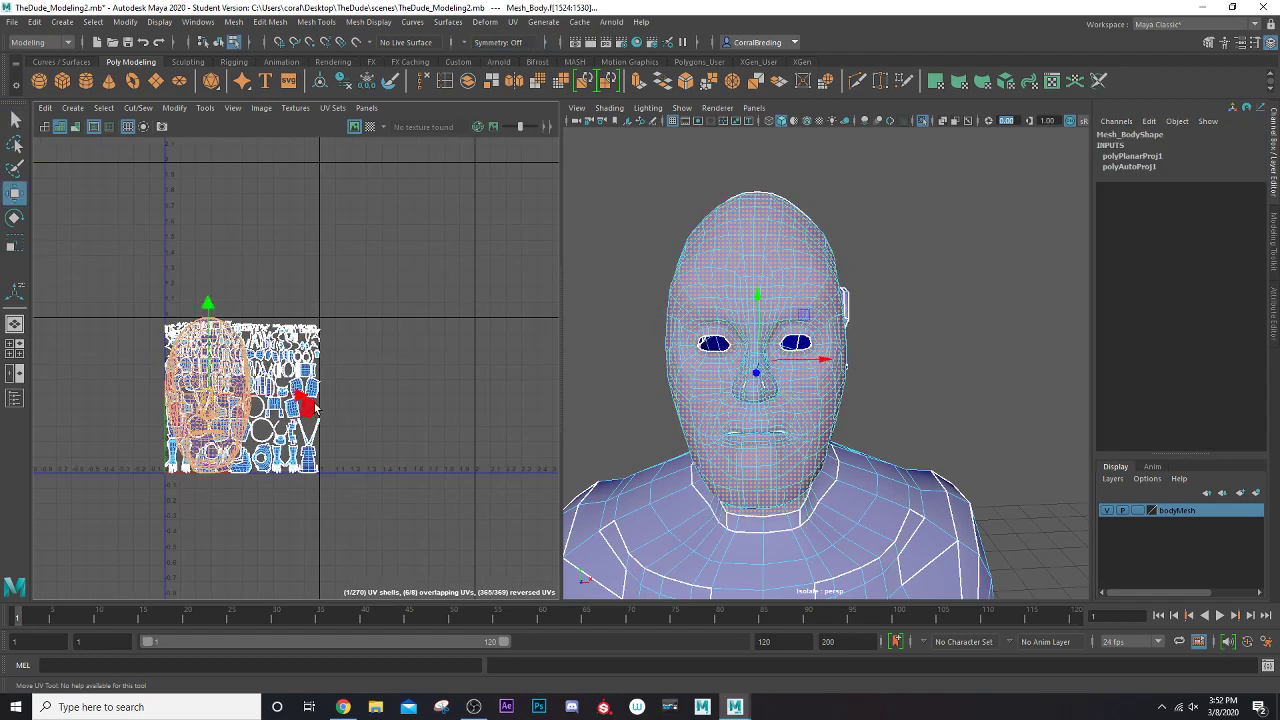
left_click_drag(298, 396, 509, 396)
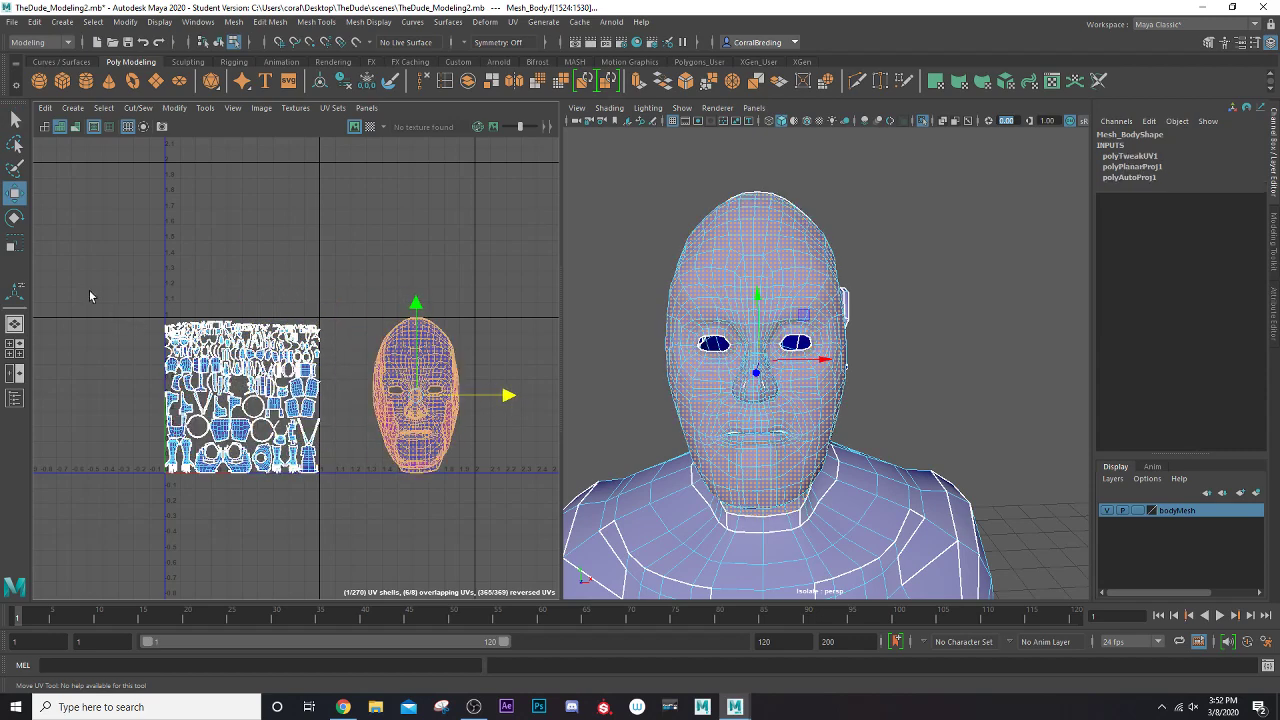
- Select all the remaining body shells and move them in the negative U direction, outside the 0 to 1 space
left_click_drag(231, 438, 338, 516)
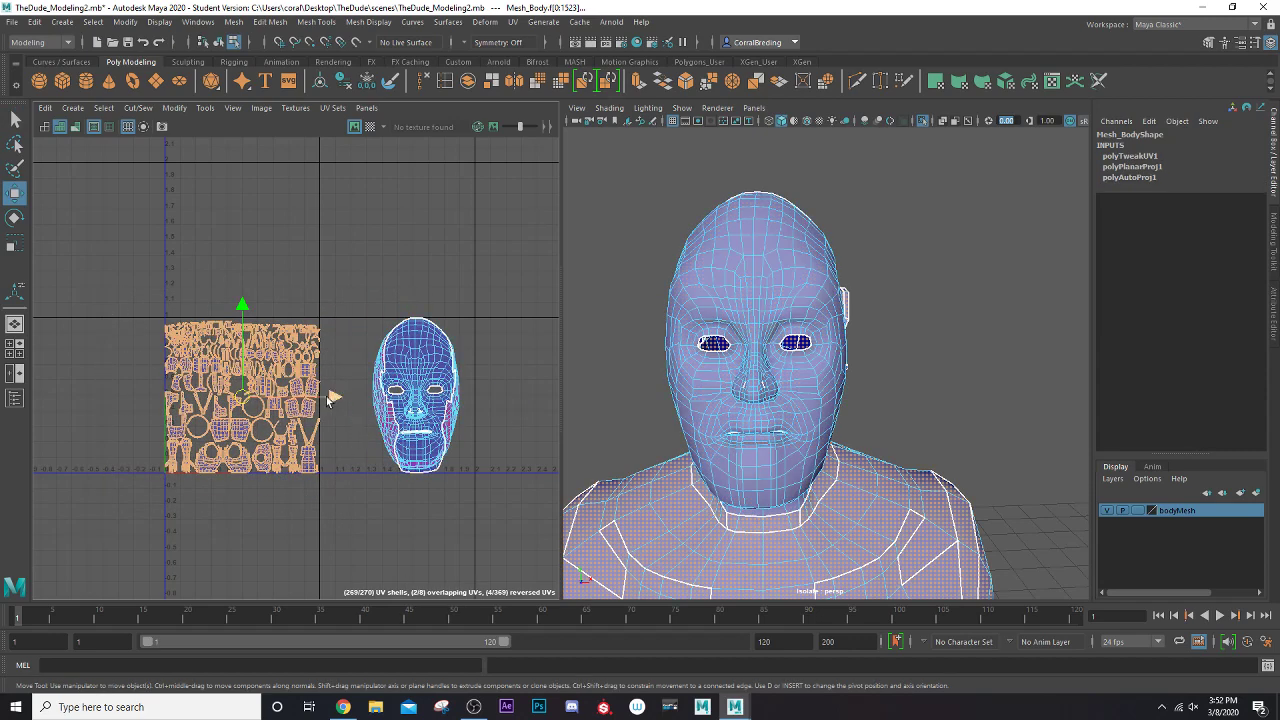
left_click_drag(330, 397, 170, 396)
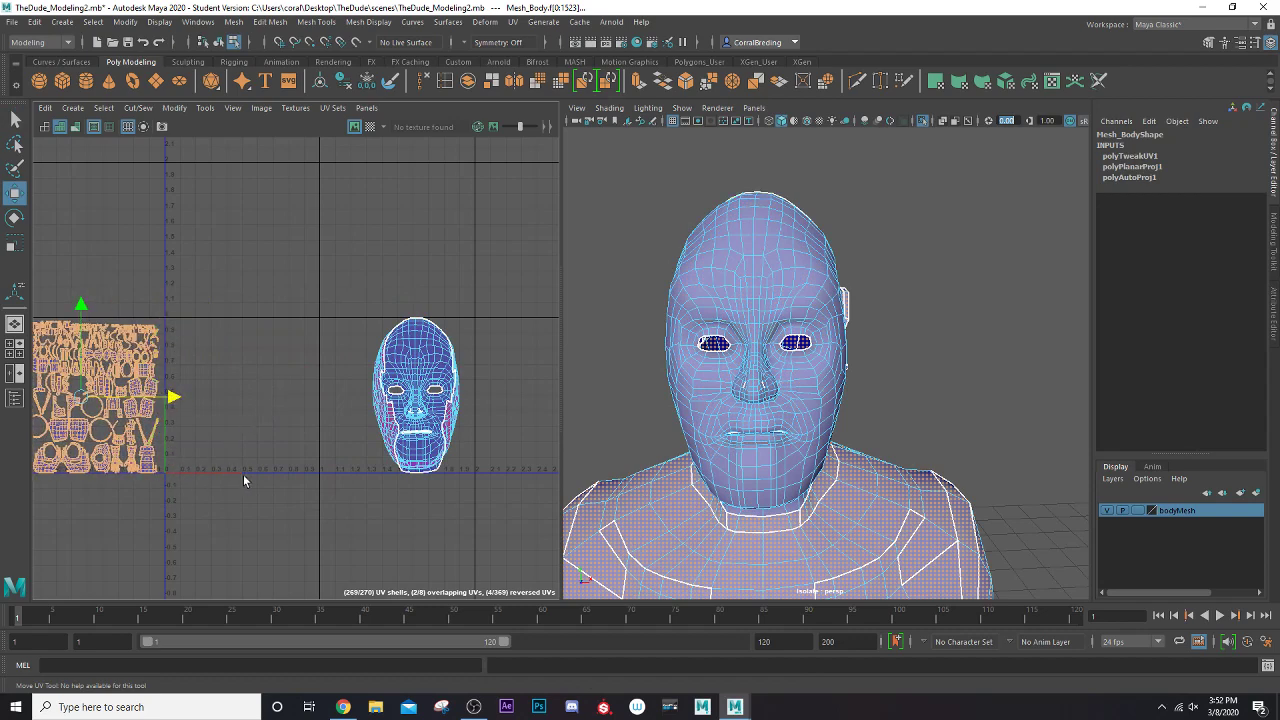
scroll(321, 473, "up", 3)
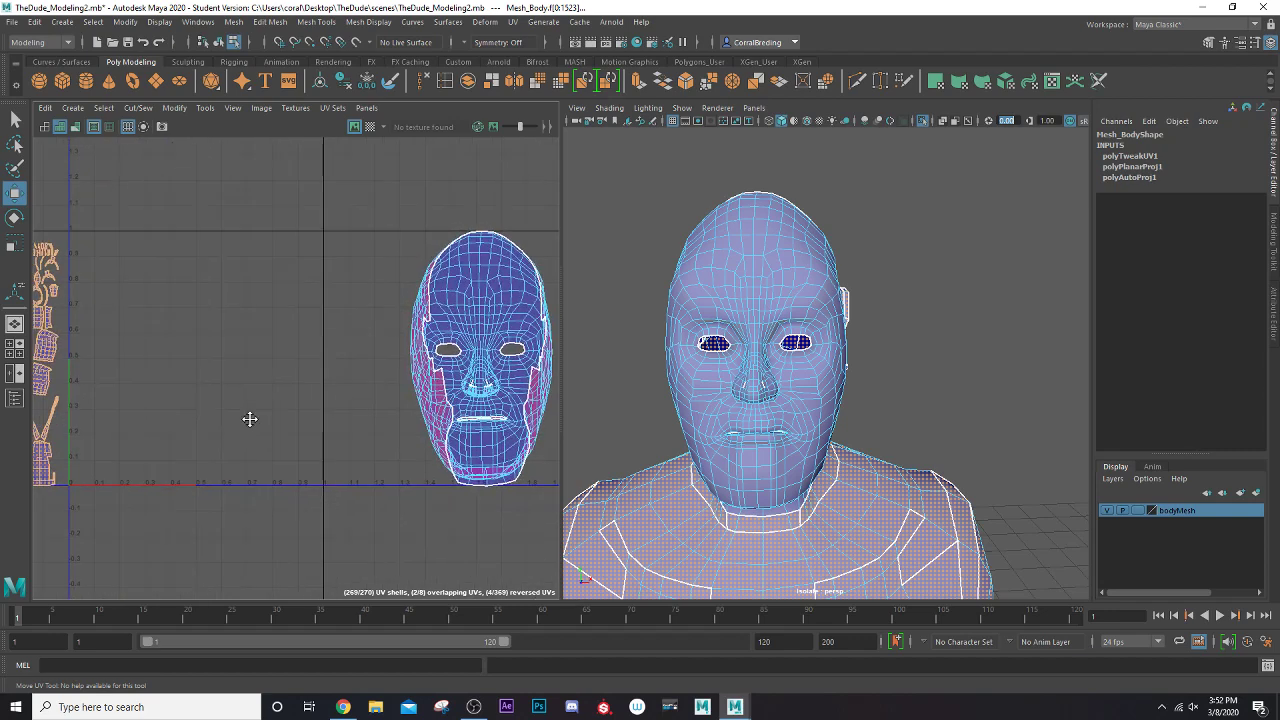
middle_click_drag(251, 417, 279, 499, "alt")
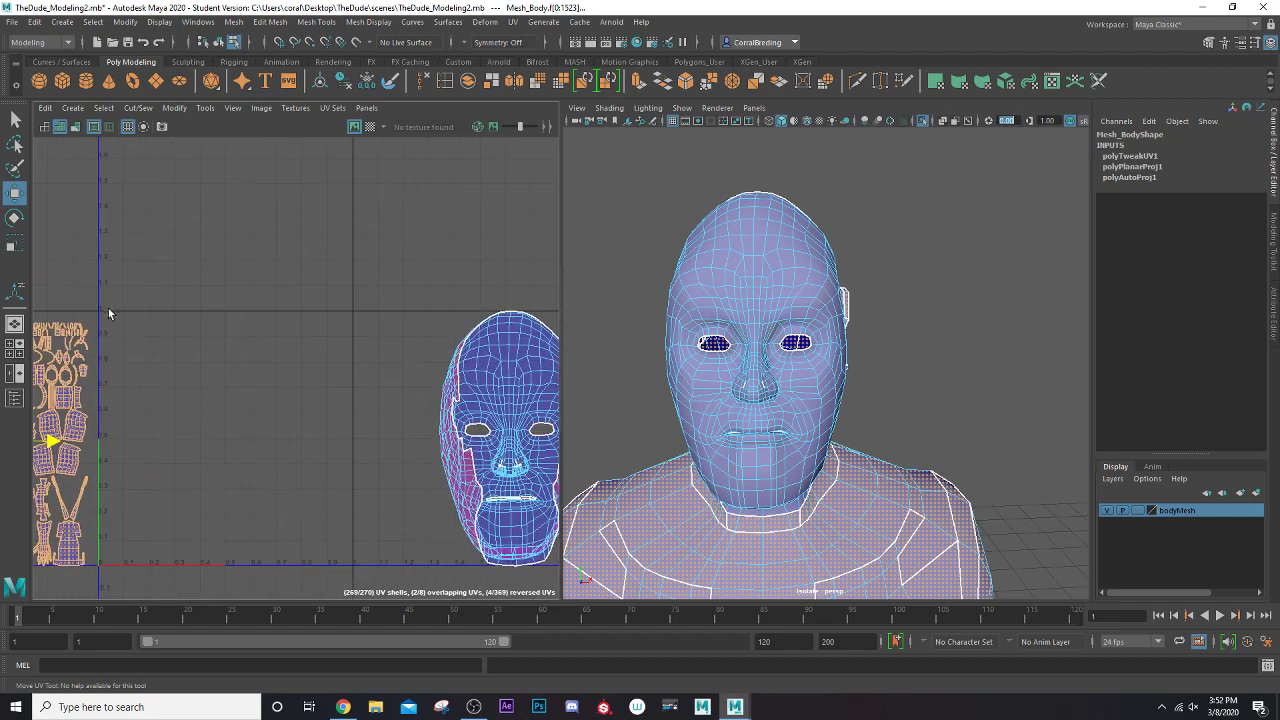
scroll(108, 330, "down", 3)
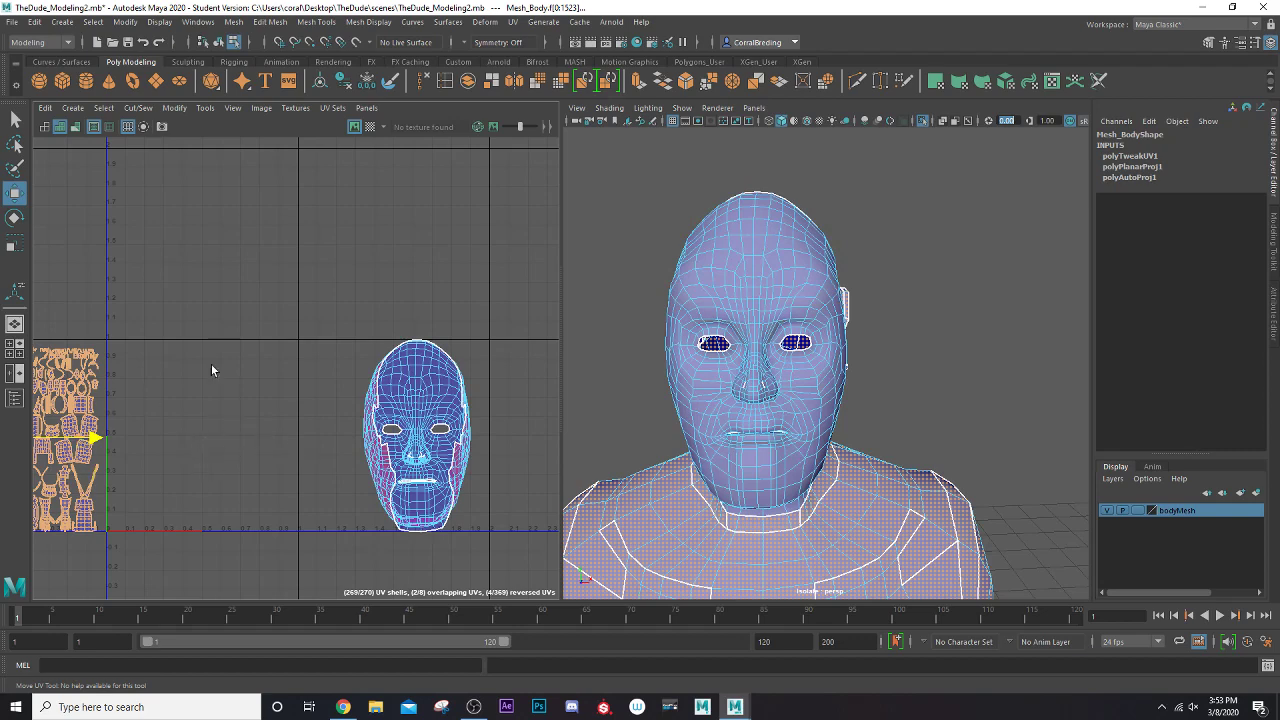
middle_click_drag(243, 426, 249, 401, "alt")
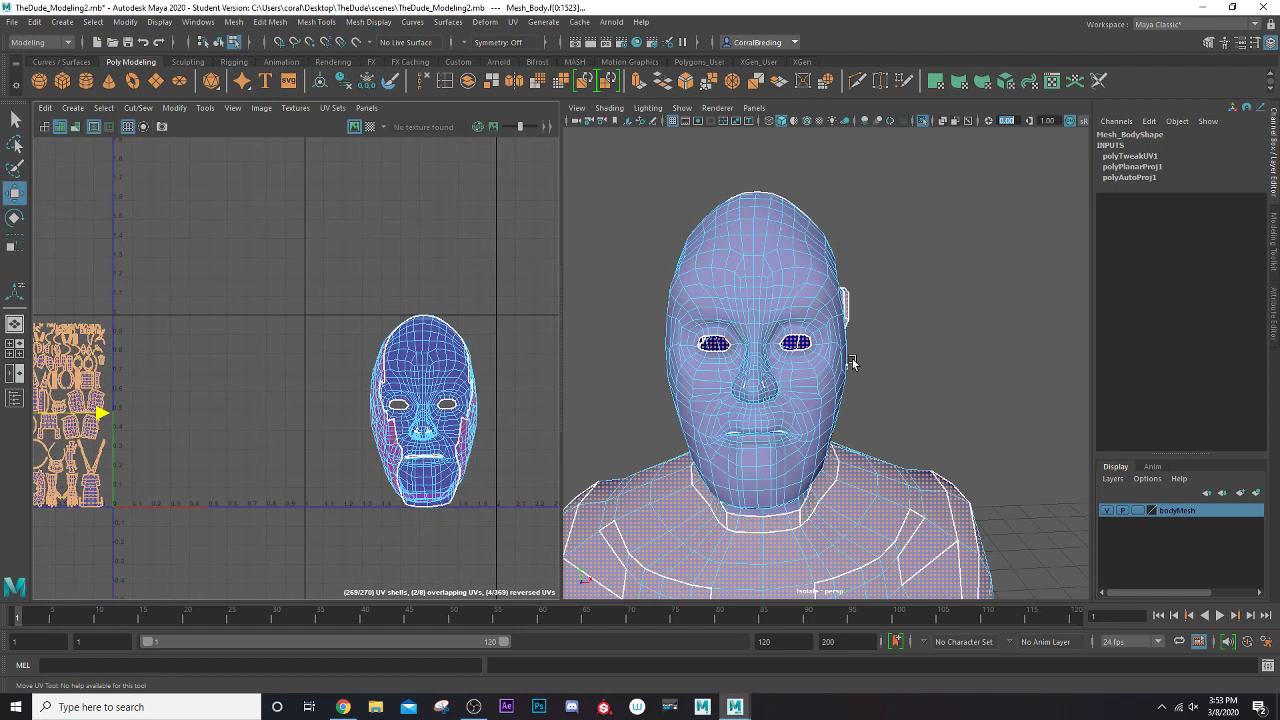
- Select the projected face's UV shell and inspect the area it covers around the head
scroll(848, 363, "down", 3)
scroll(846, 363, "up", 8)
mouse_move(671, 408)
left_mouse_down("alt")
mouse_move(664, 376)
mouse_move(710, 240)
mouse_move(806, 251)
mouse_move(740, 294)
mouse_move(749, 277)
mouse_move(775, 285)
mouse_move(797, 270)
left_mouse_up("alt")
left_click(726, 216)
left_click(848, 237)
key("f")
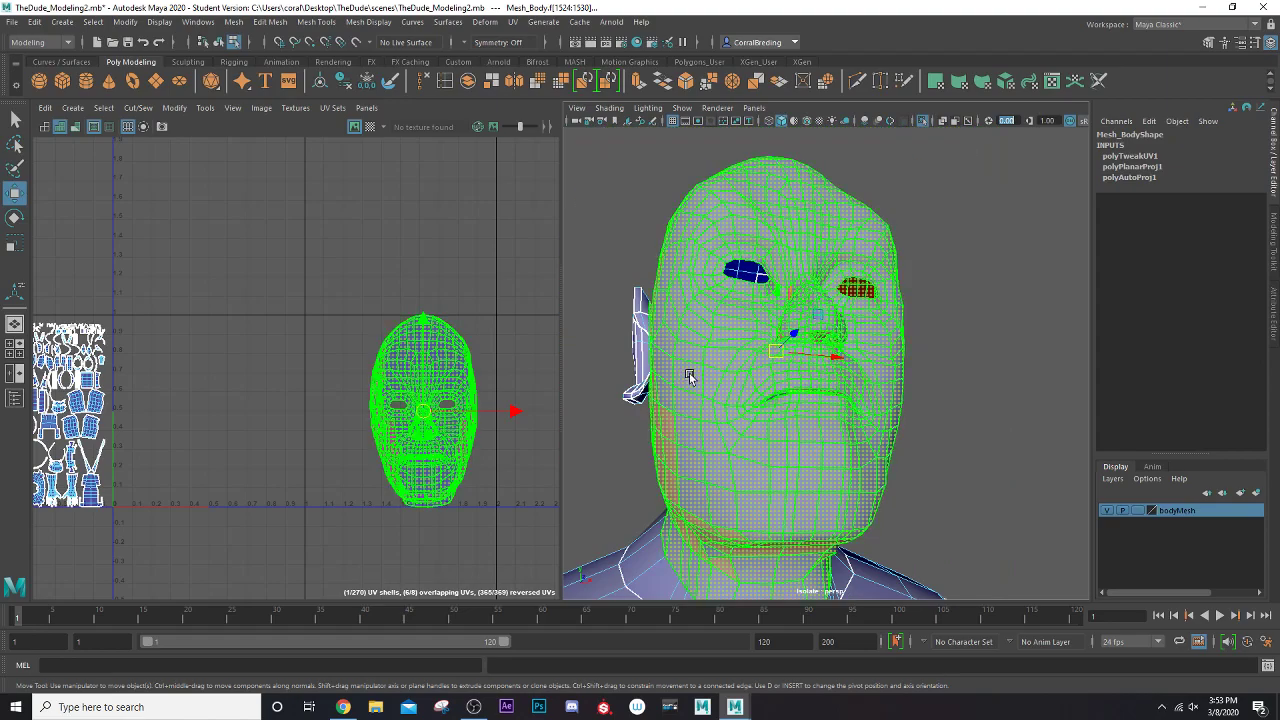
left_click_drag(681, 370, 733, 374, "alt")
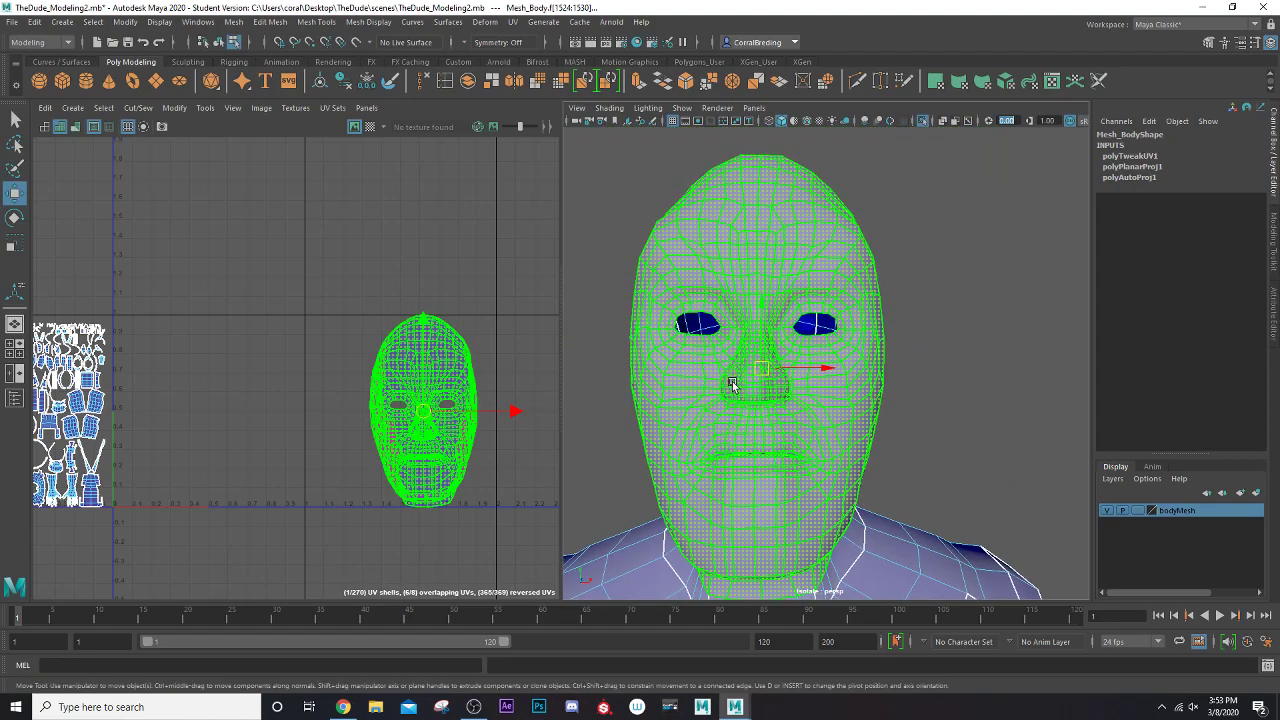
left_click_drag(621, 326, 690, 430, "alt")
scroll(863, 331, "down", 5)
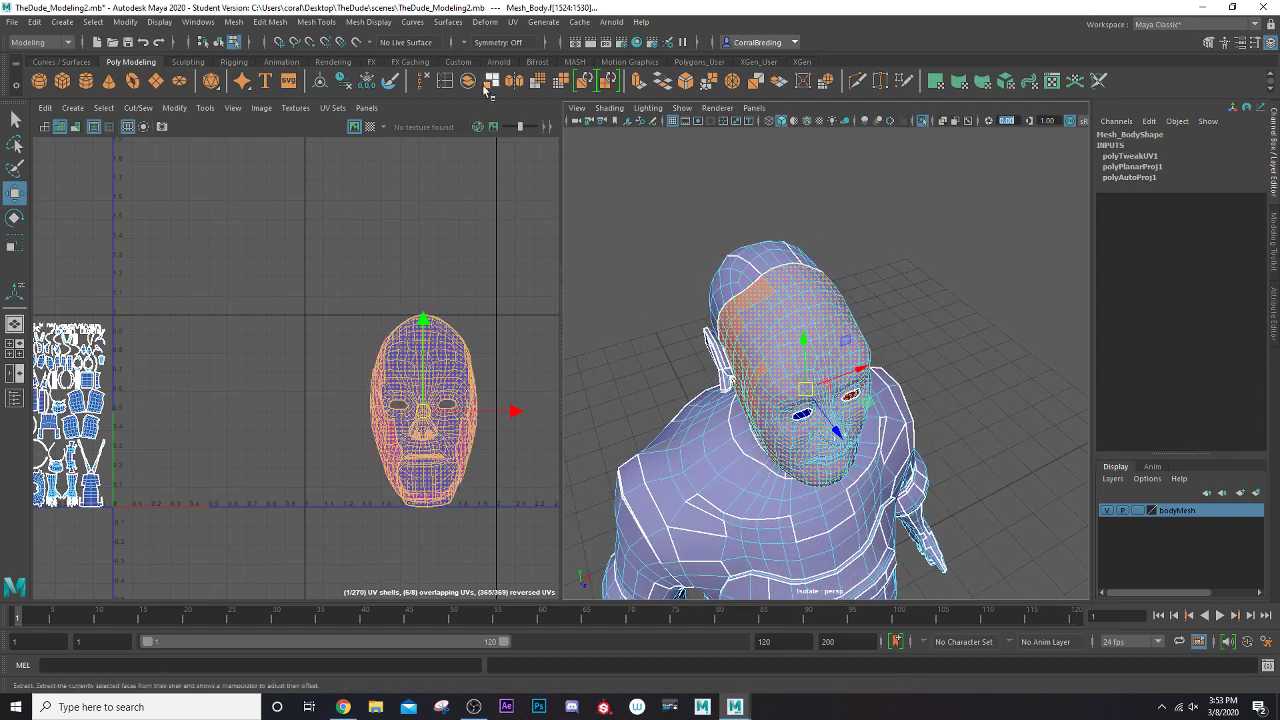
- Select the face as a UV shell and apply Unfold to it
right_click_drag(443, 346, 403, 323)
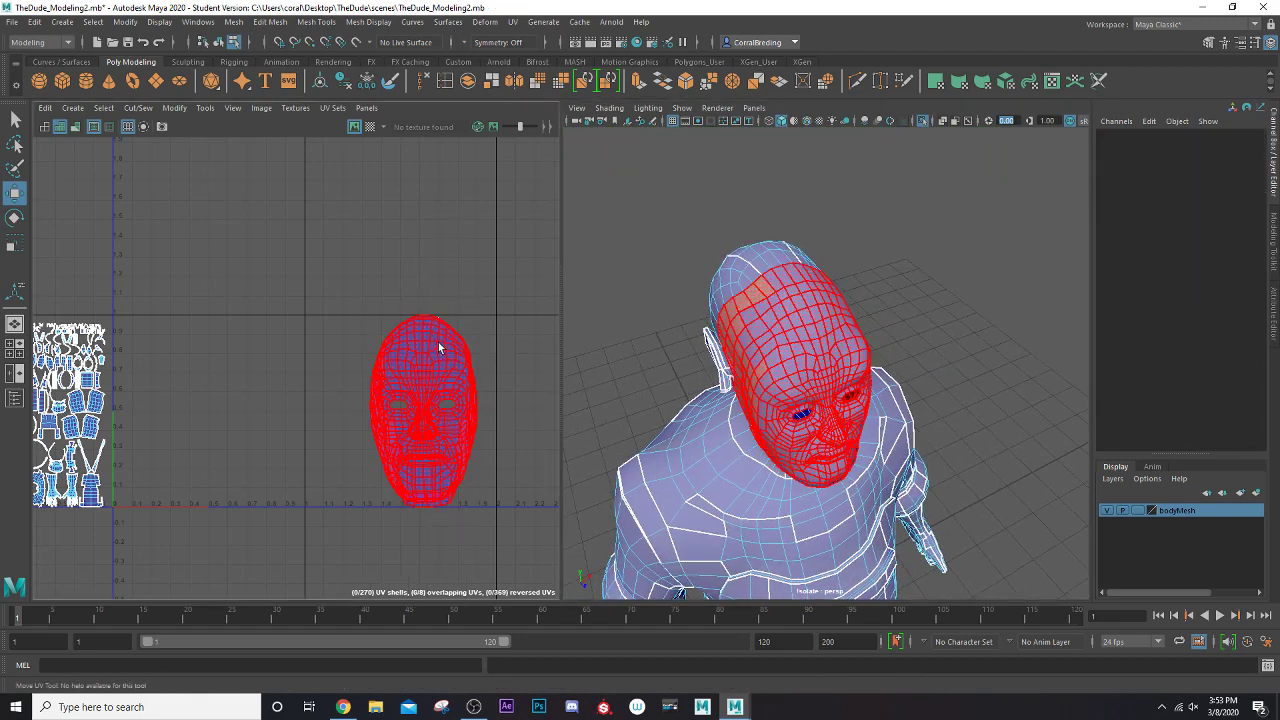
left_click(440, 348)
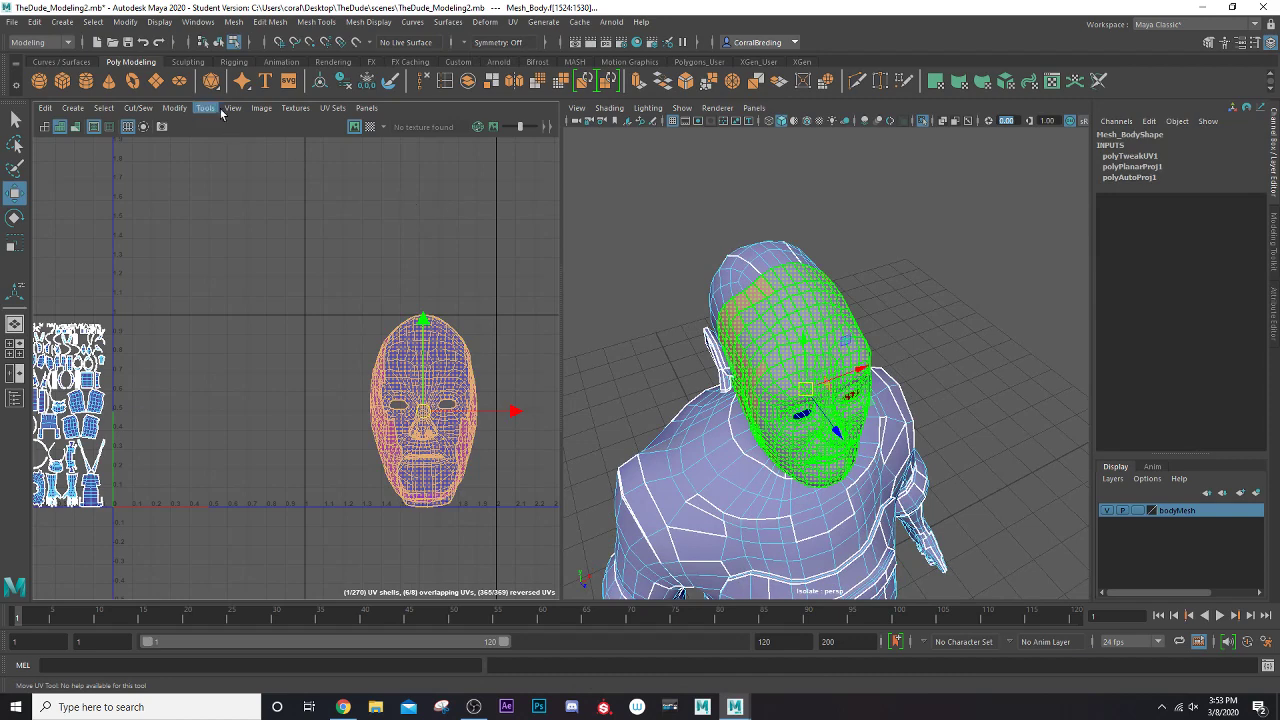
left_click(174, 108)
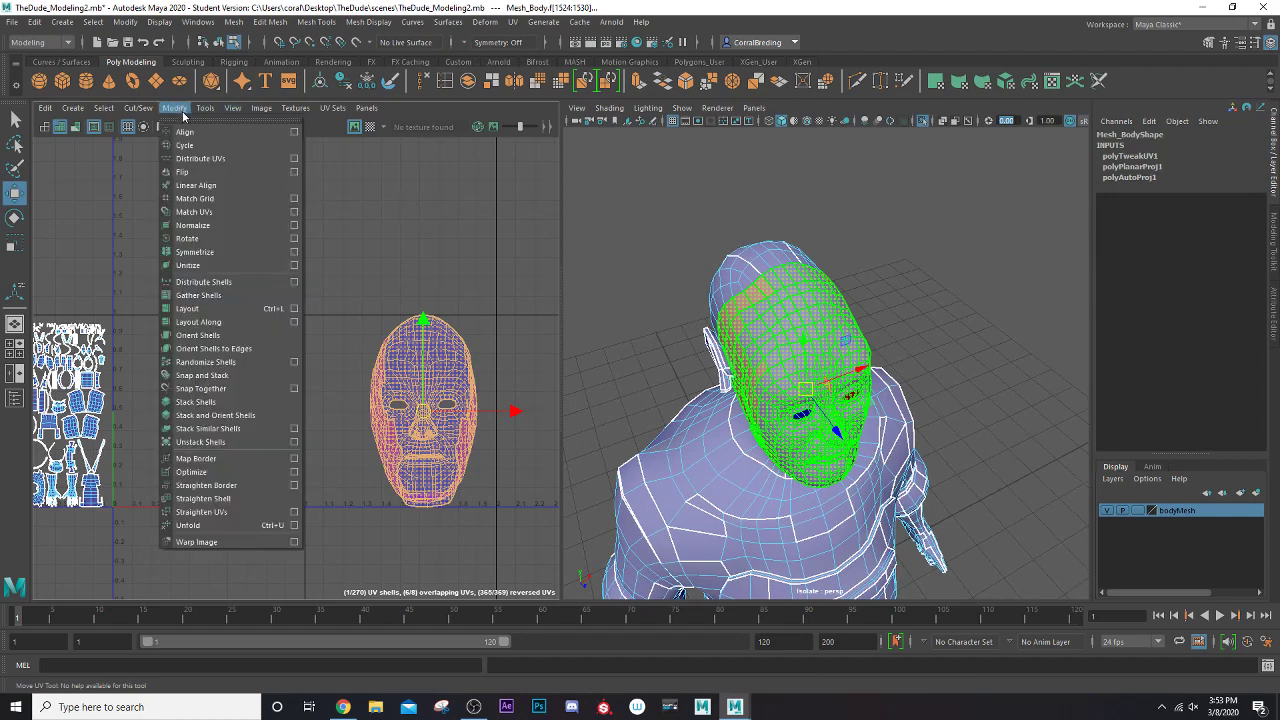
left_click(189, 525)
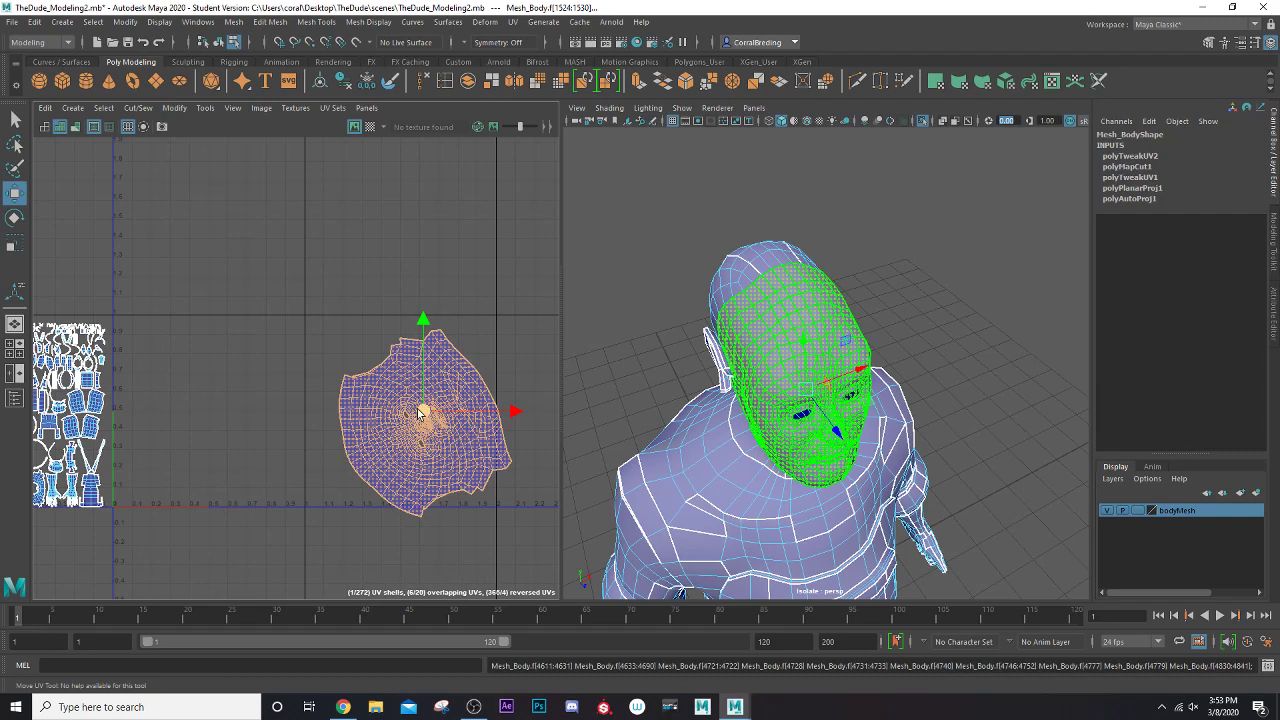
- Rotate the unfolded face shell clockwise until the face stands upright in UV space
key("e")
left_click_drag(471, 342, 464, 486)
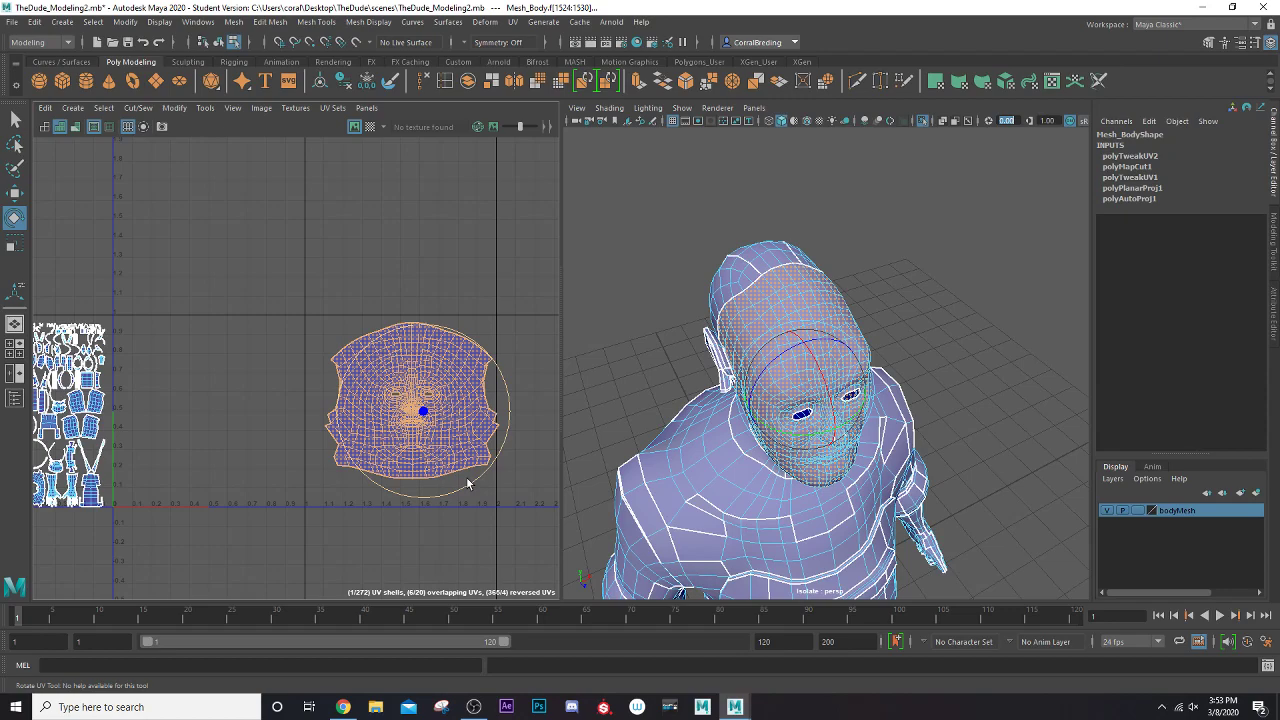
scroll(434, 402, "up", 5)
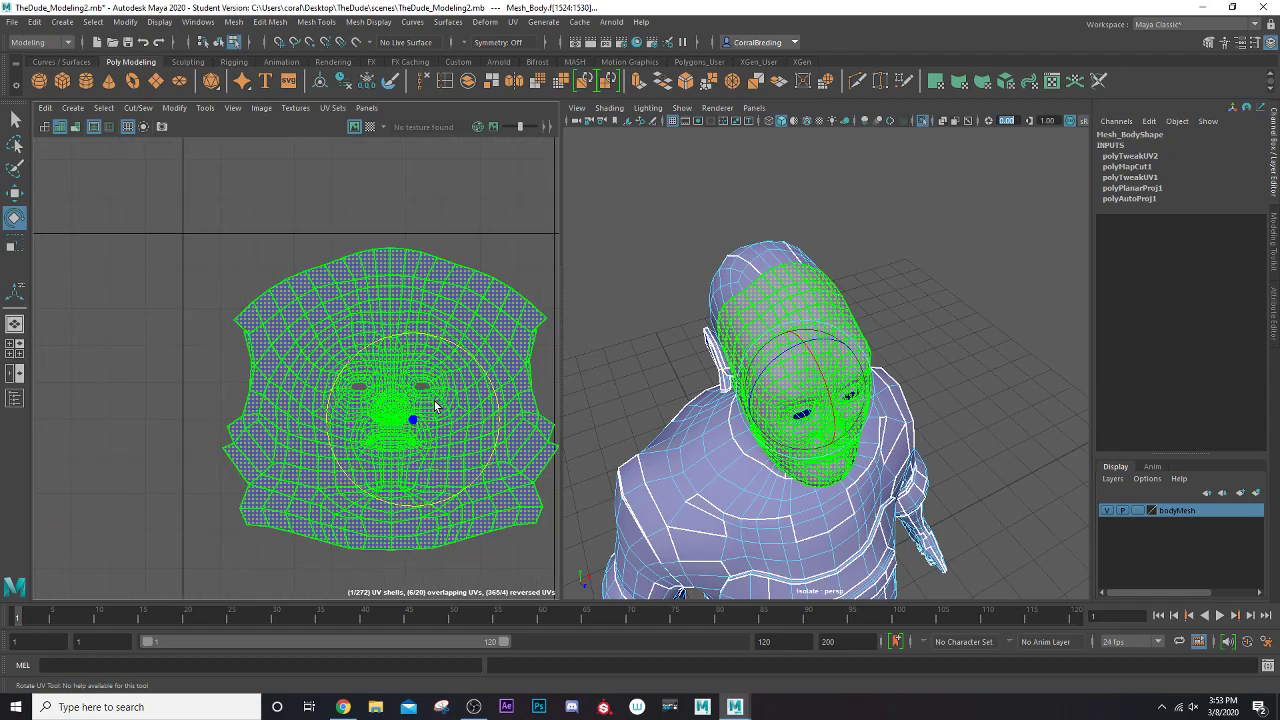
middle_click_drag(334, 371, 269, 287, "alt")
scroll(269, 287, "up", 2)
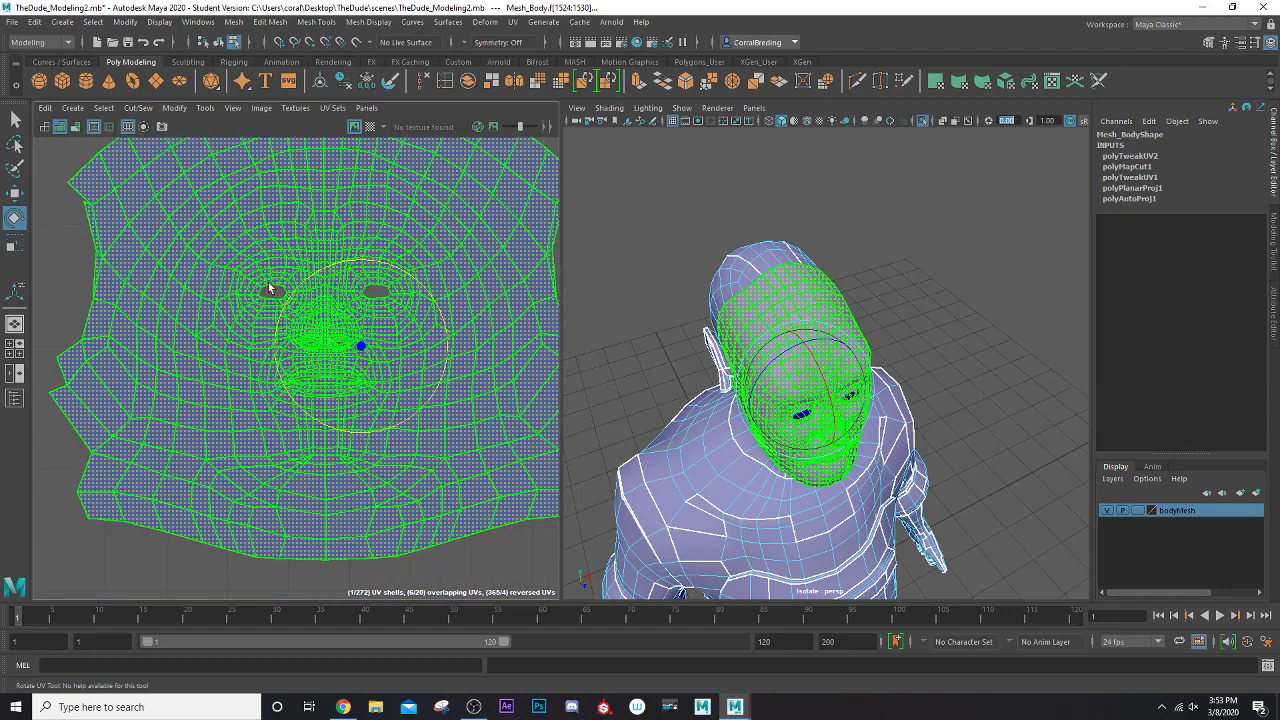
scroll(278, 398, "down", 3)
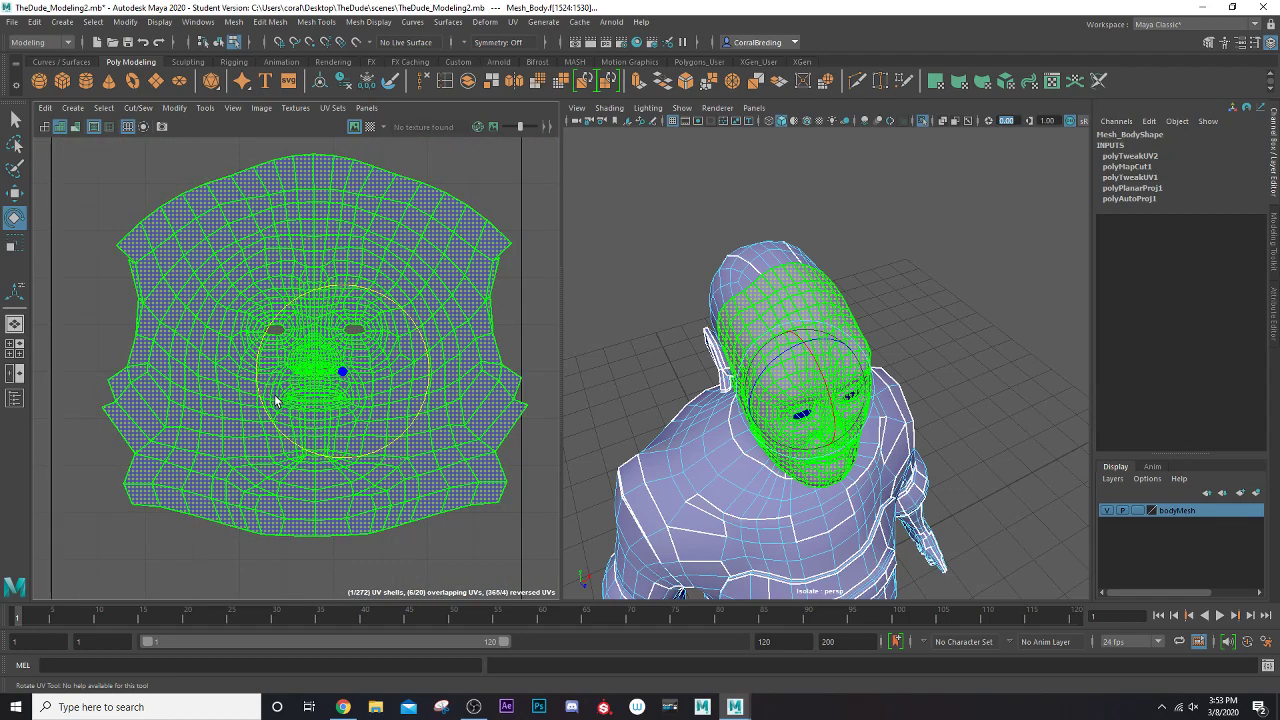
- Select the body mesh as an object, display the checker map on it, and inspect the pattern across the face
right_click_drag(800, 293, 846, 250)
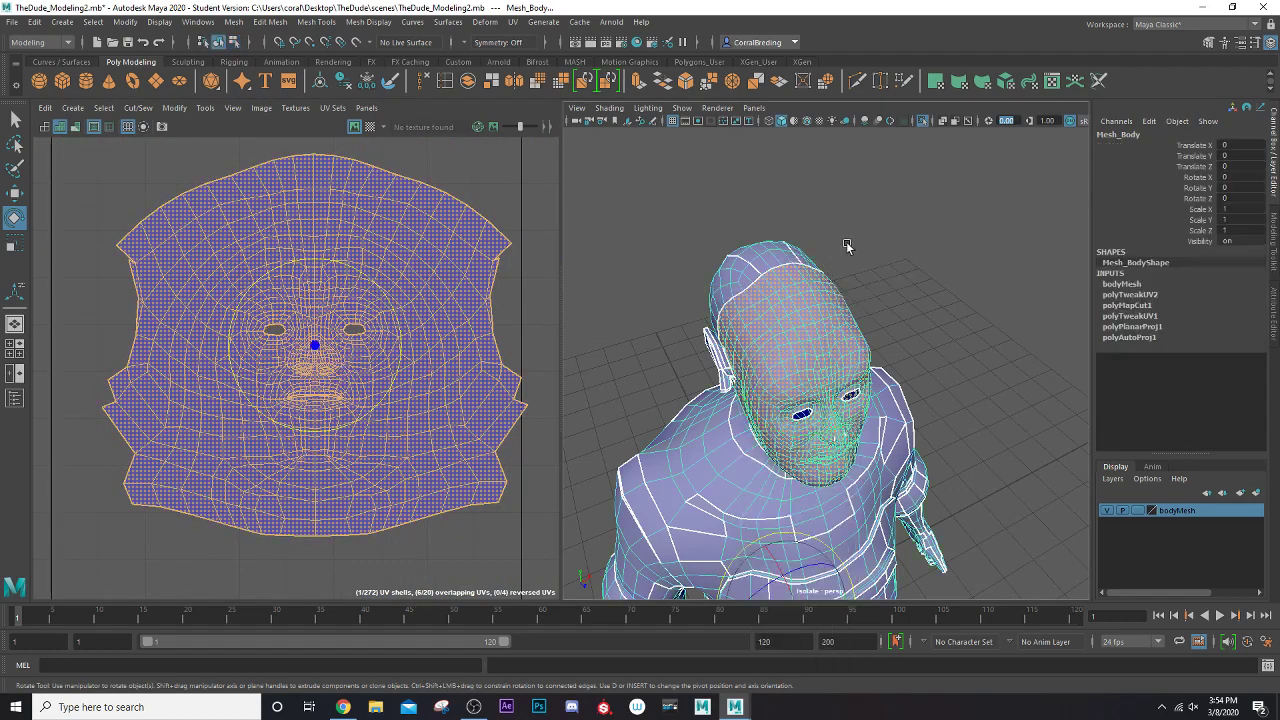
left_click(369, 127)
left_click_drag(832, 304, 808, 271, "alt")
scroll(793, 320, "up", 7)
scroll(793, 320, "down", 7)
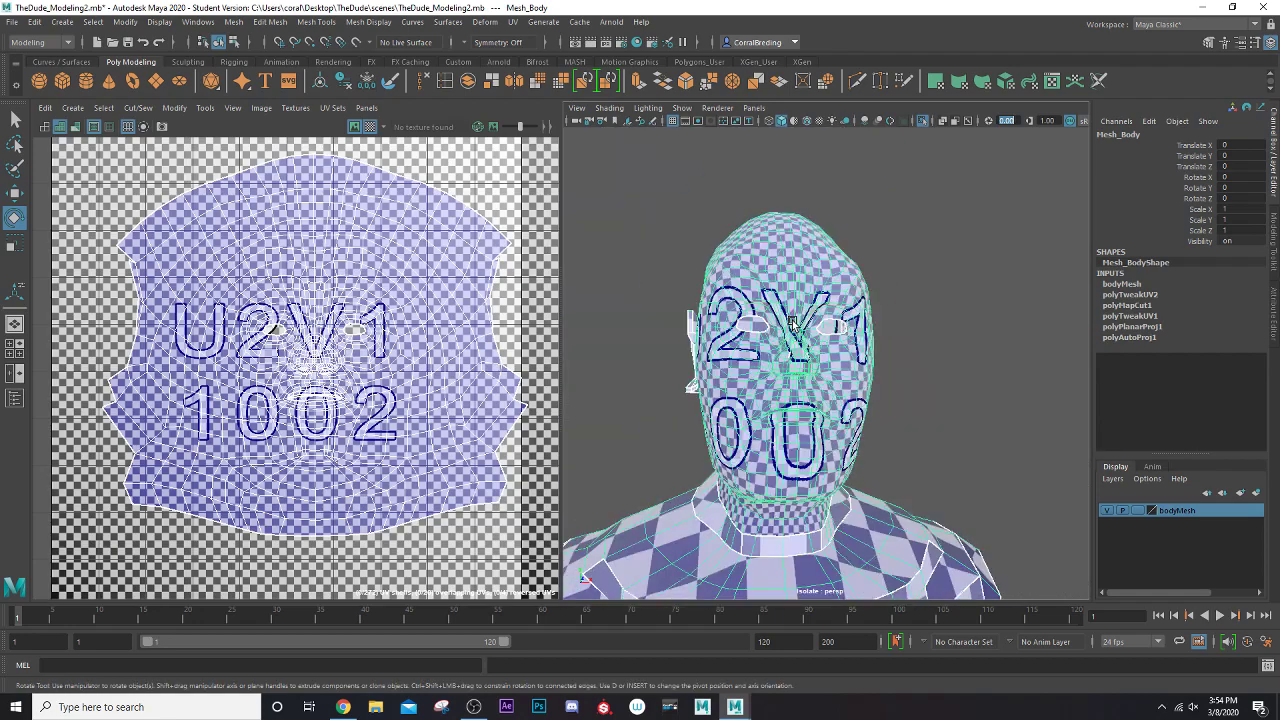
scroll(793, 320, "up", 4)
left_click_drag(786, 322, 722, 328, "alt")
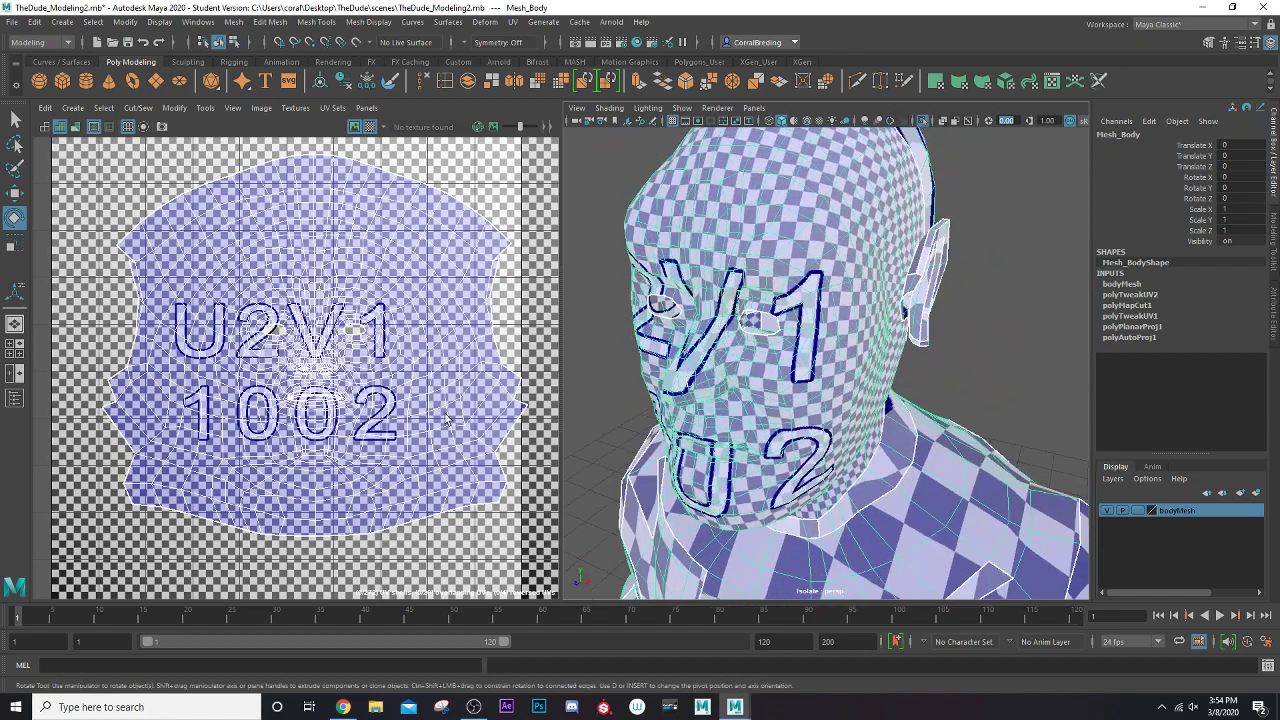
scroll(410, 416, "down", 6)
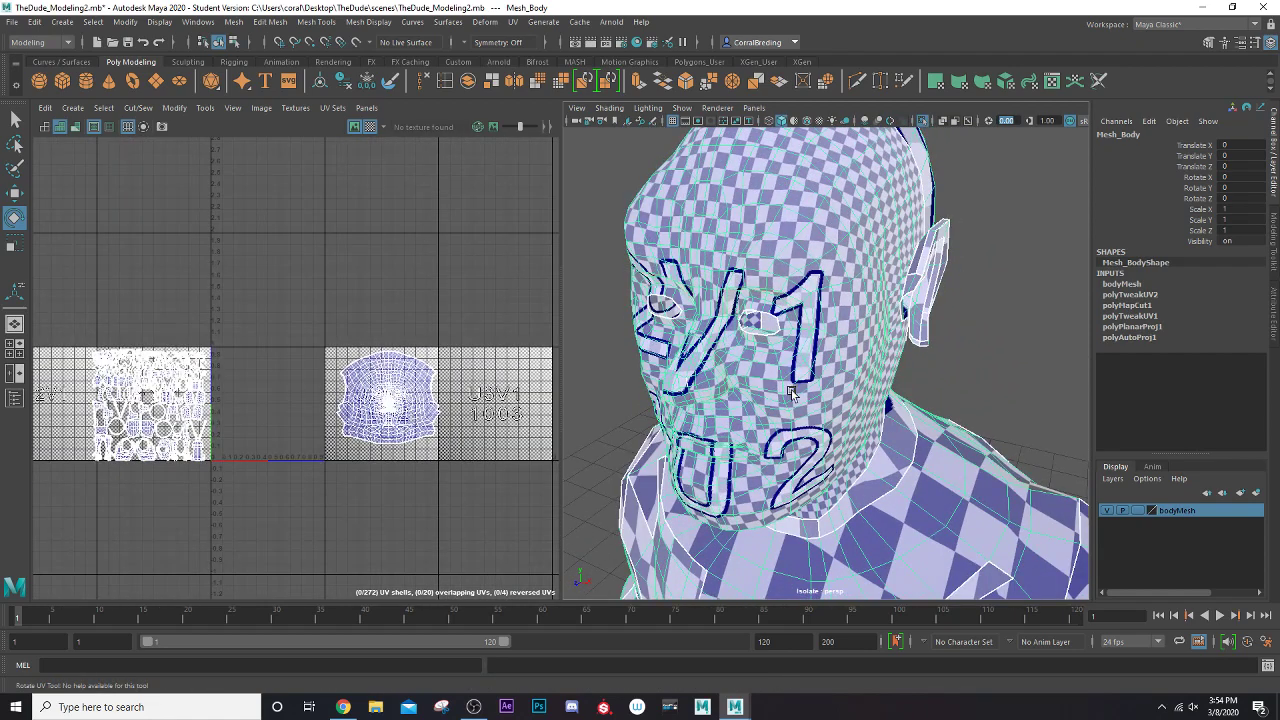
left_click_drag(829, 416, 758, 449, "alt")
left_click_drag(787, 435, 660, 442, "alt")
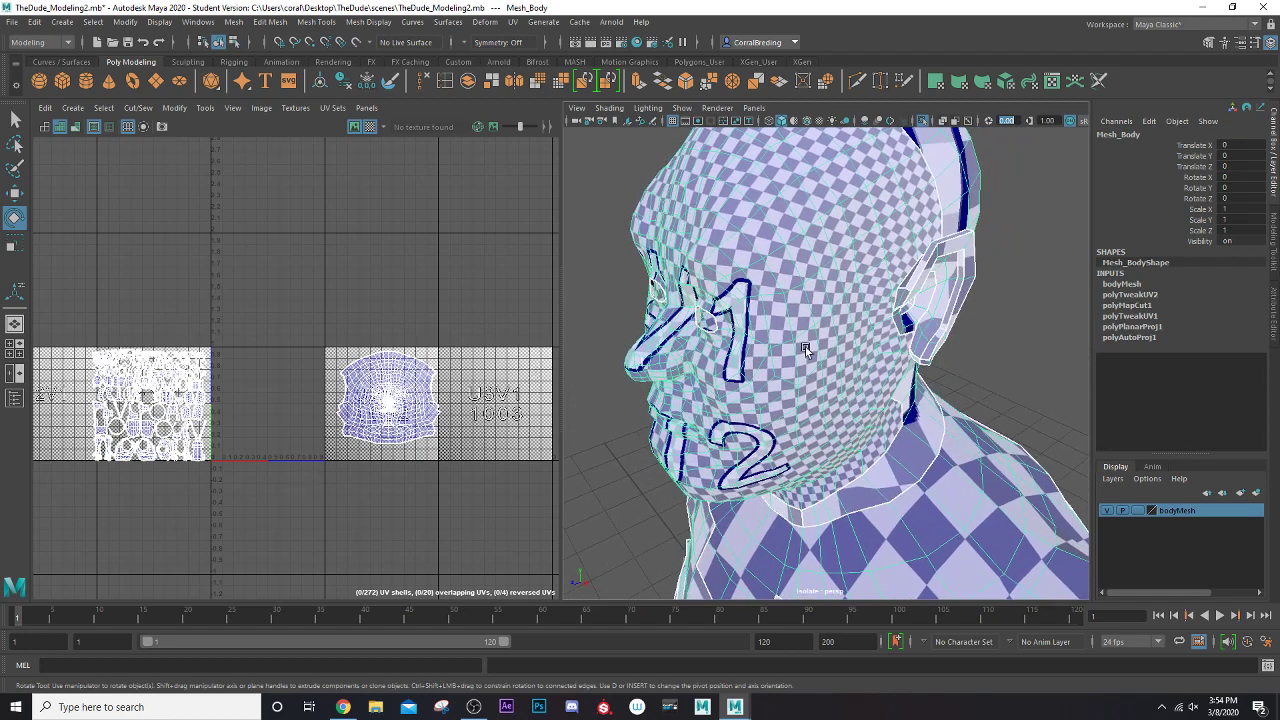
- Select the face UV shell, scale it uniformly to about a third, and place it at the upper-left corner of tile 1002
right_click_drag(381, 380, 387, 380)
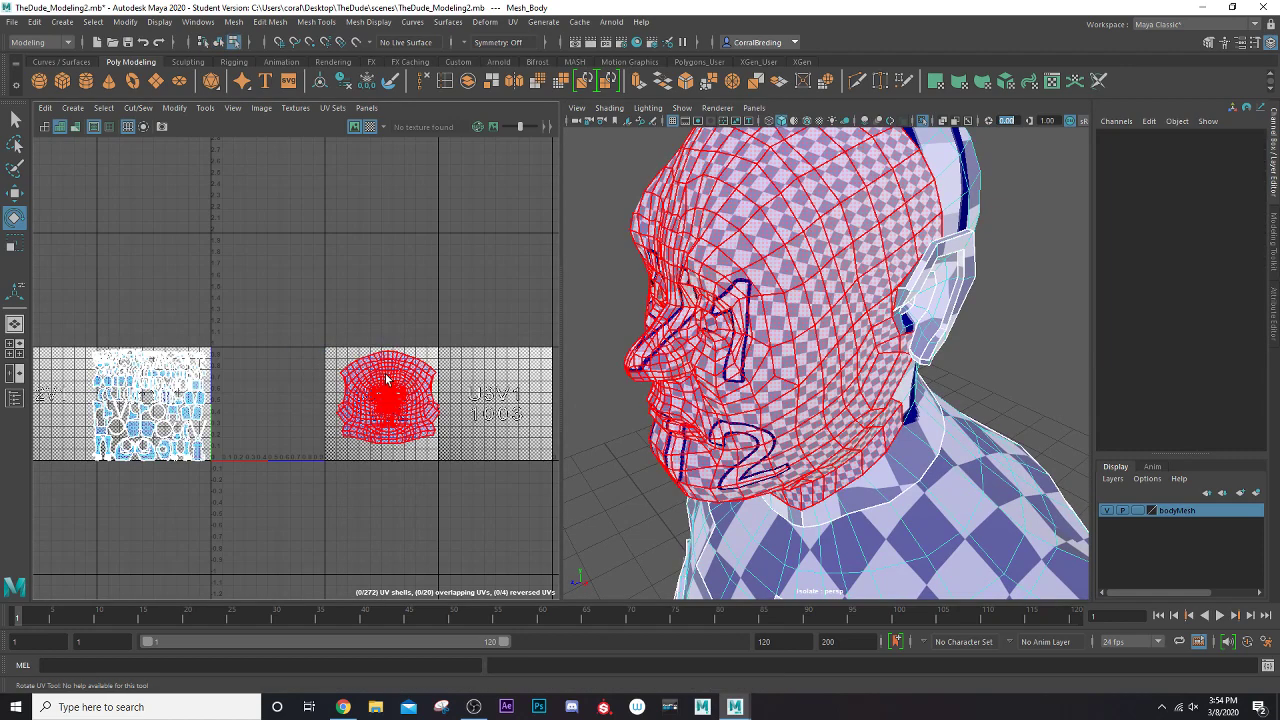
left_click(389, 380)
left_click_drag(766, 392, 771, 380, "alt")
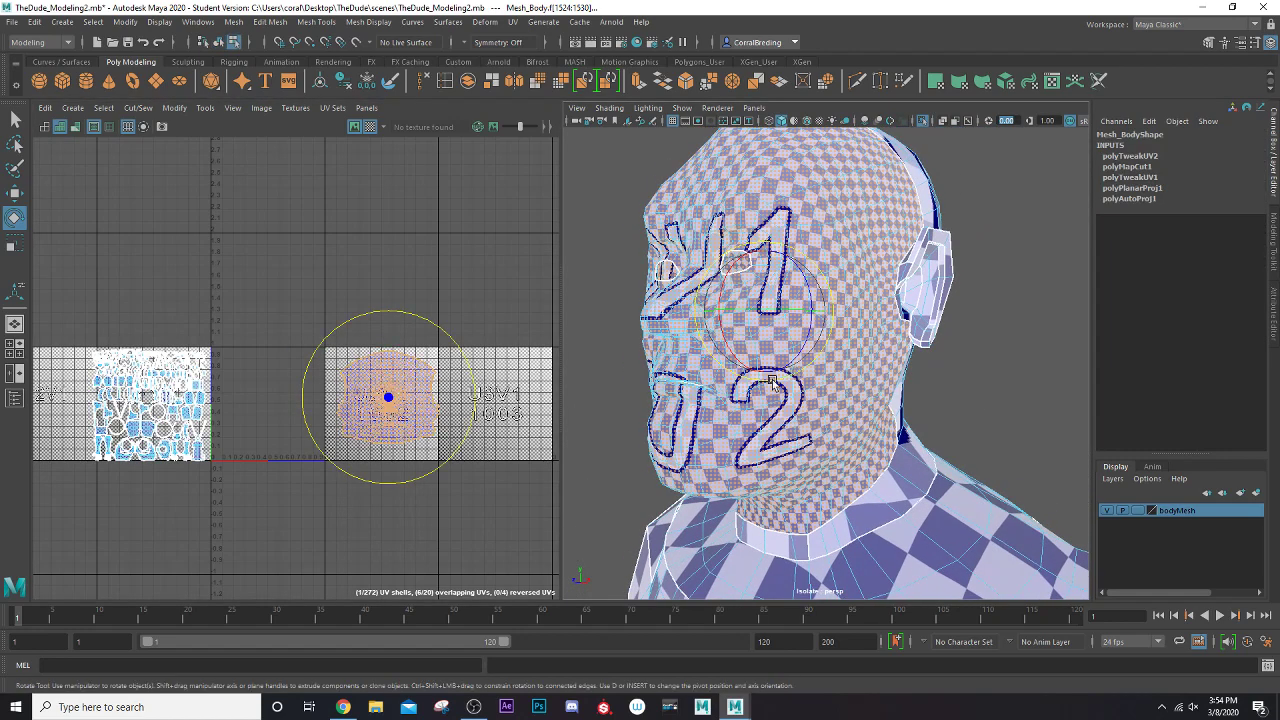
key("r")
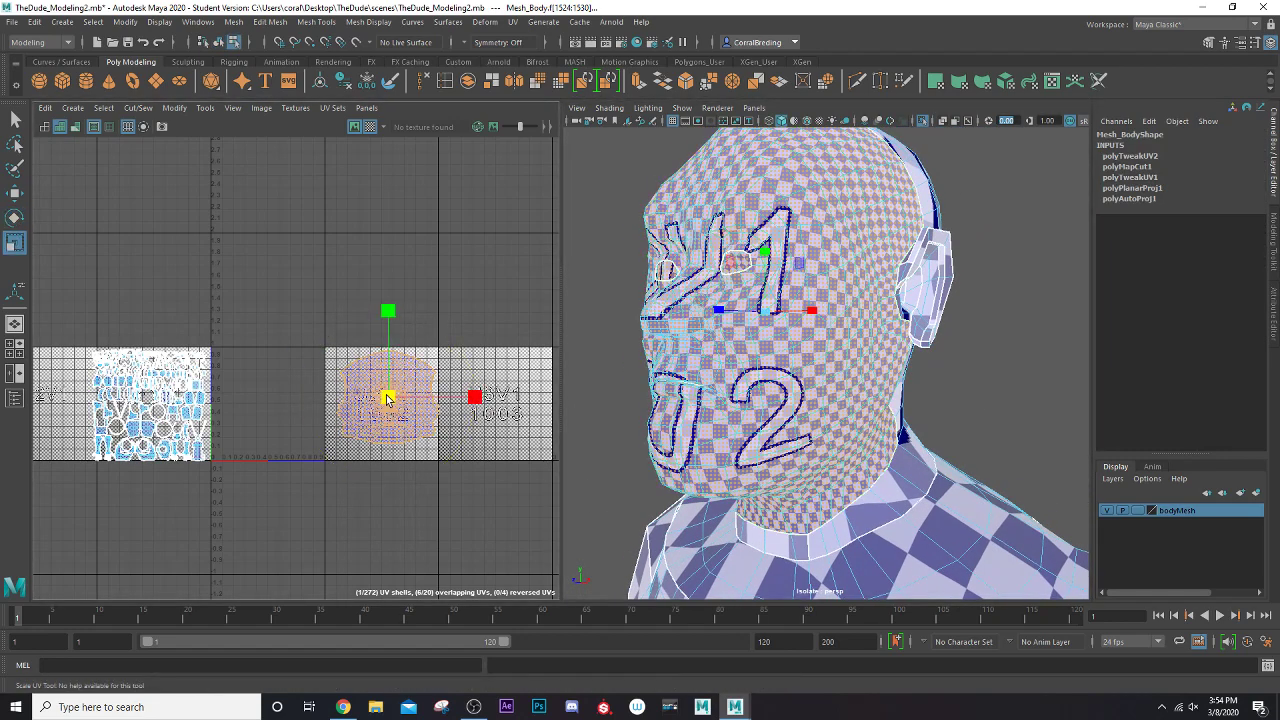
left_click_drag(389, 398, 340, 370)
key("w")
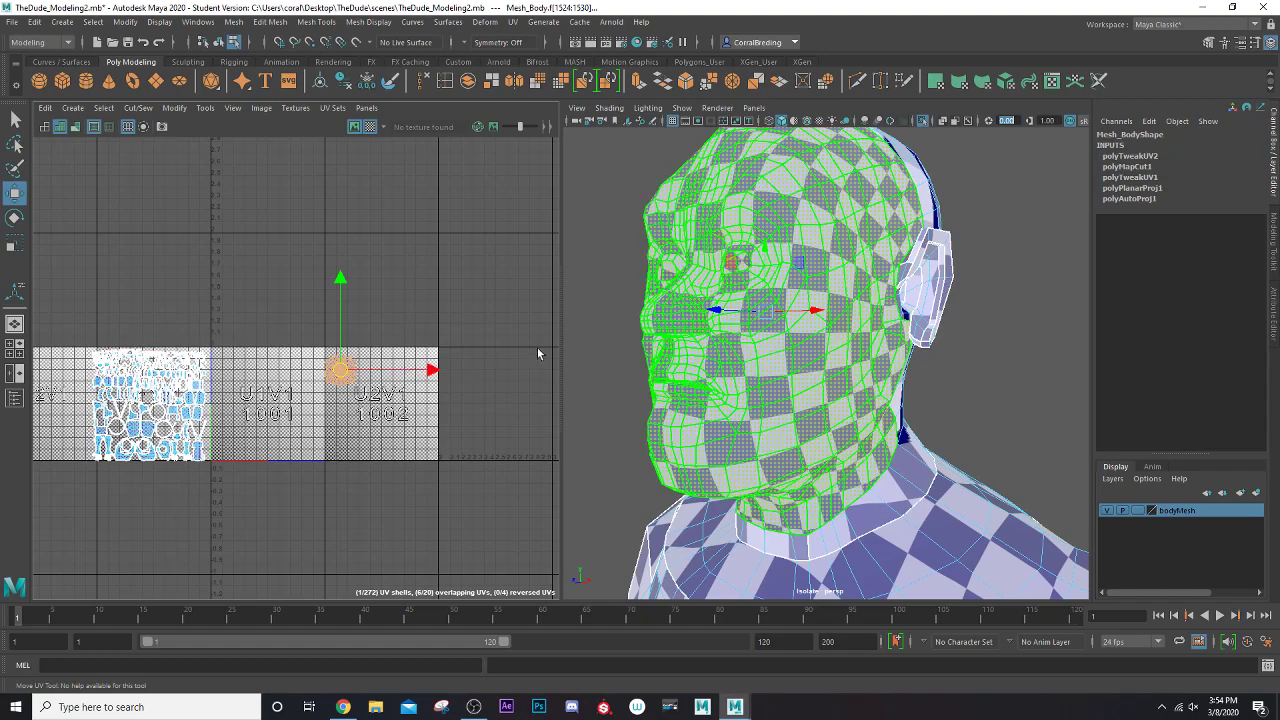
- Examine the checker pattern for stretching on the front of the face, both sides of the head and under the chin
left_click_drag(651, 325, 809, 323, "alt")
left_click_drag(822, 371, 655, 378, "alt")
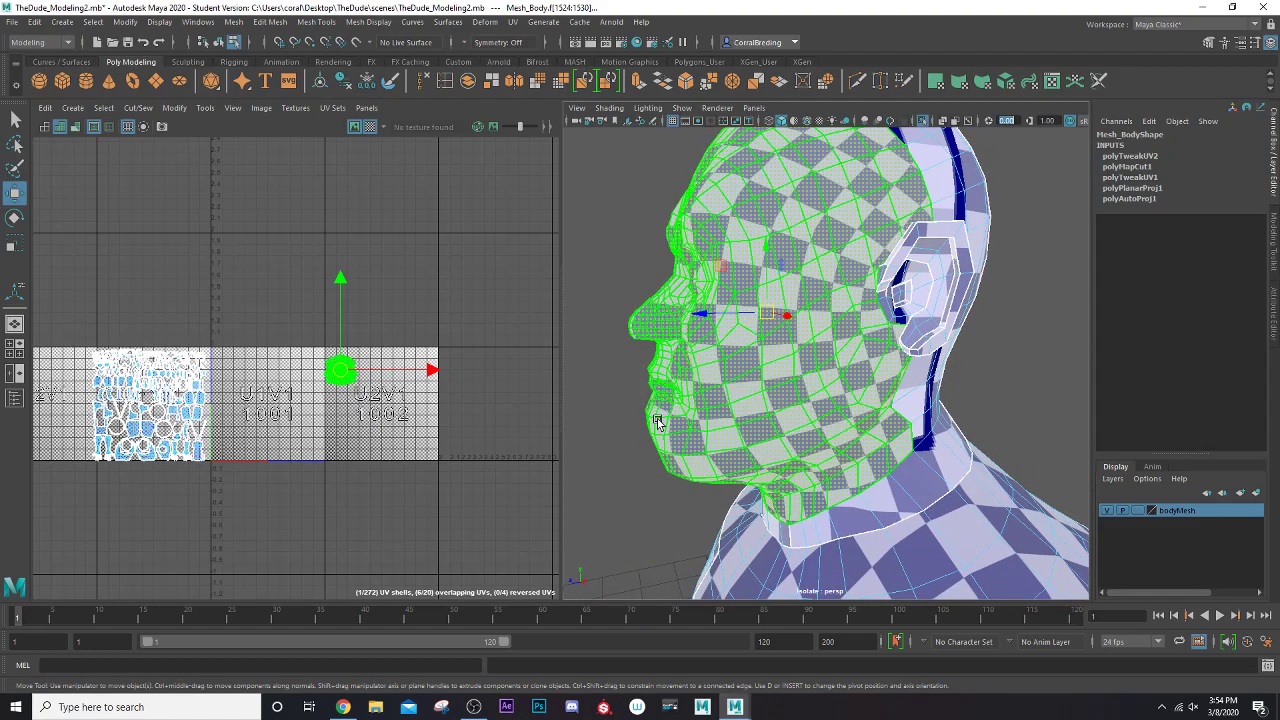
left_click_drag(657, 422, 710, 258, "alt")
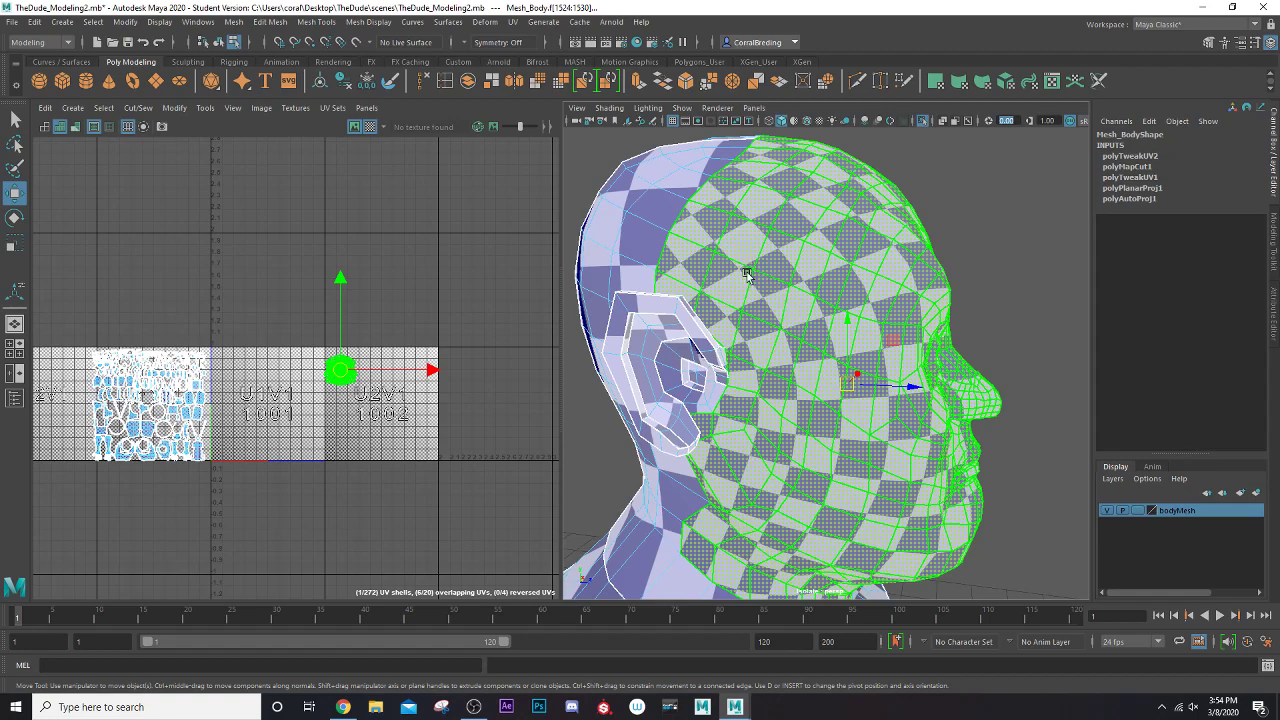
left_click_drag(868, 365, 747, 342, "alt")
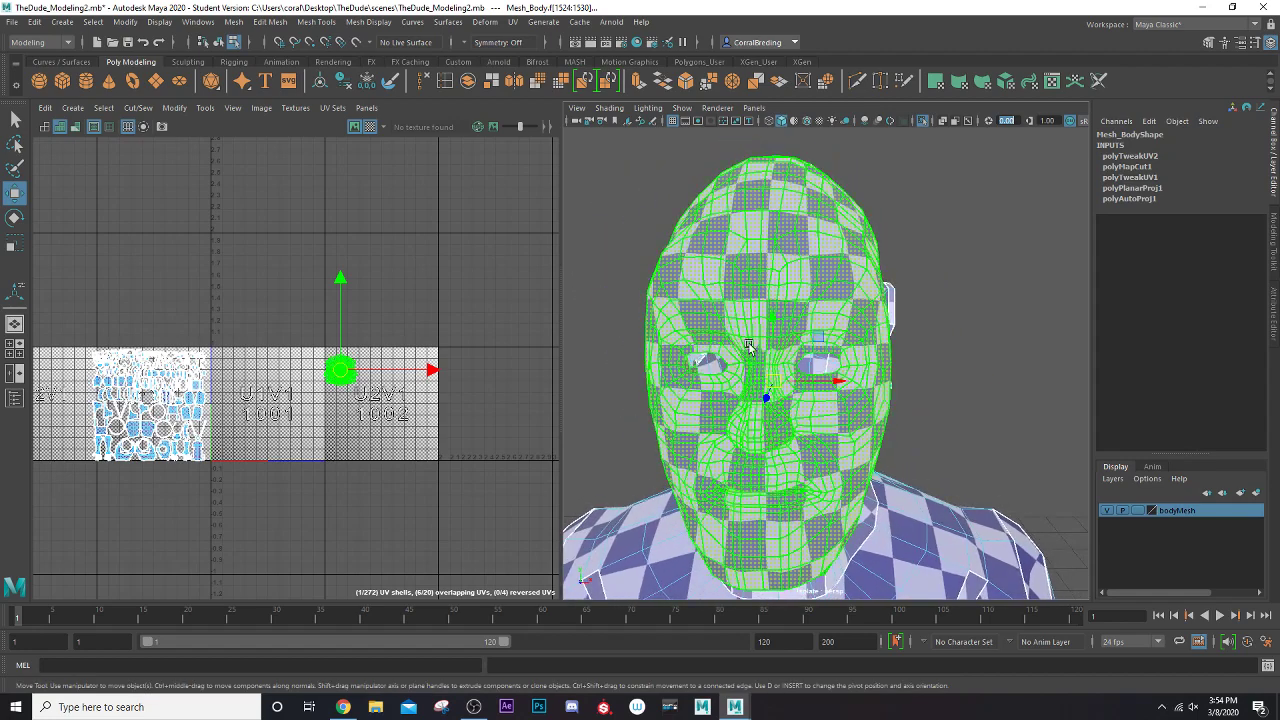
left_click_drag(741, 432, 758, 390, "alt")
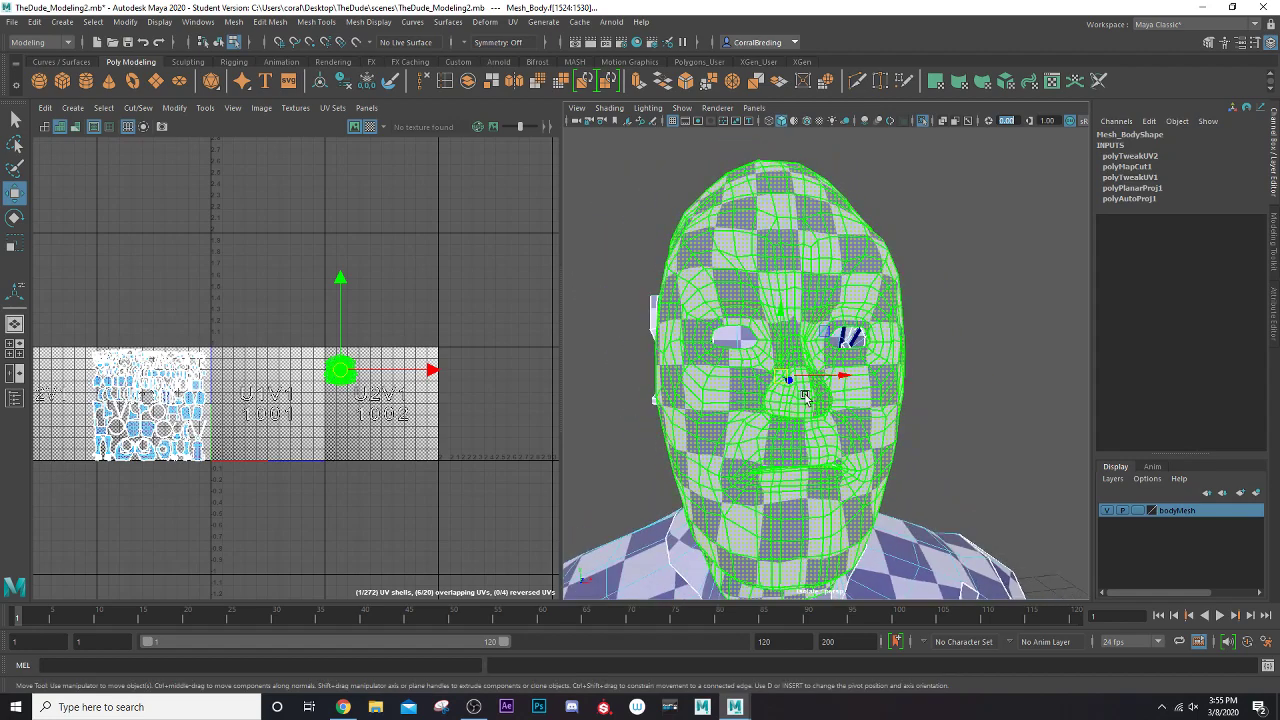
scroll(298, 394, "down", 2)
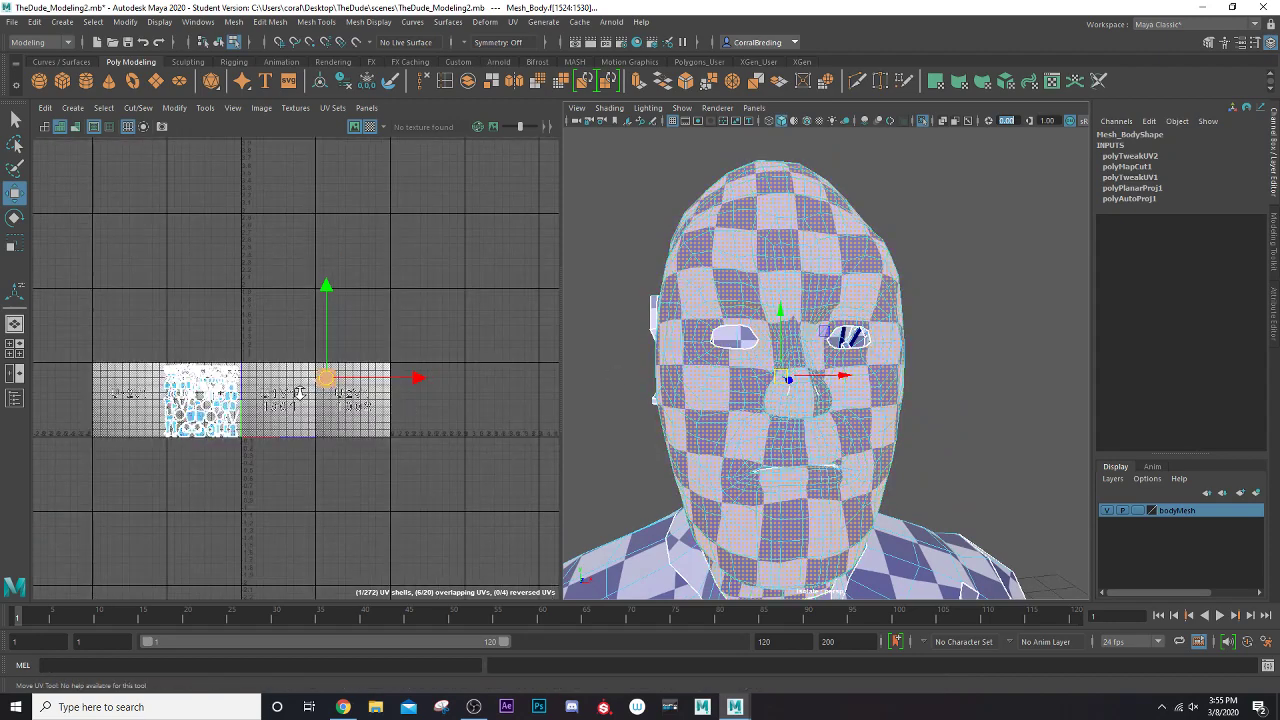
scroll(310, 385, "up", 5)
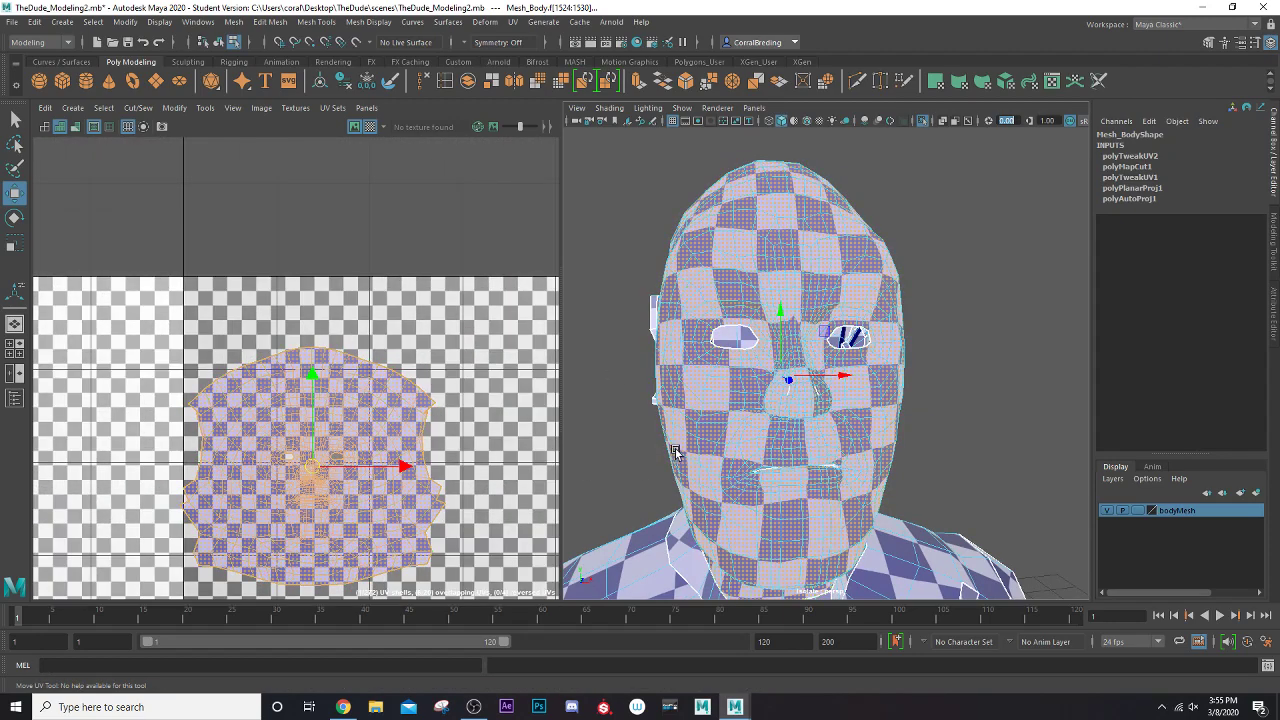
left_click_drag(675, 452, 768, 372, "alt")
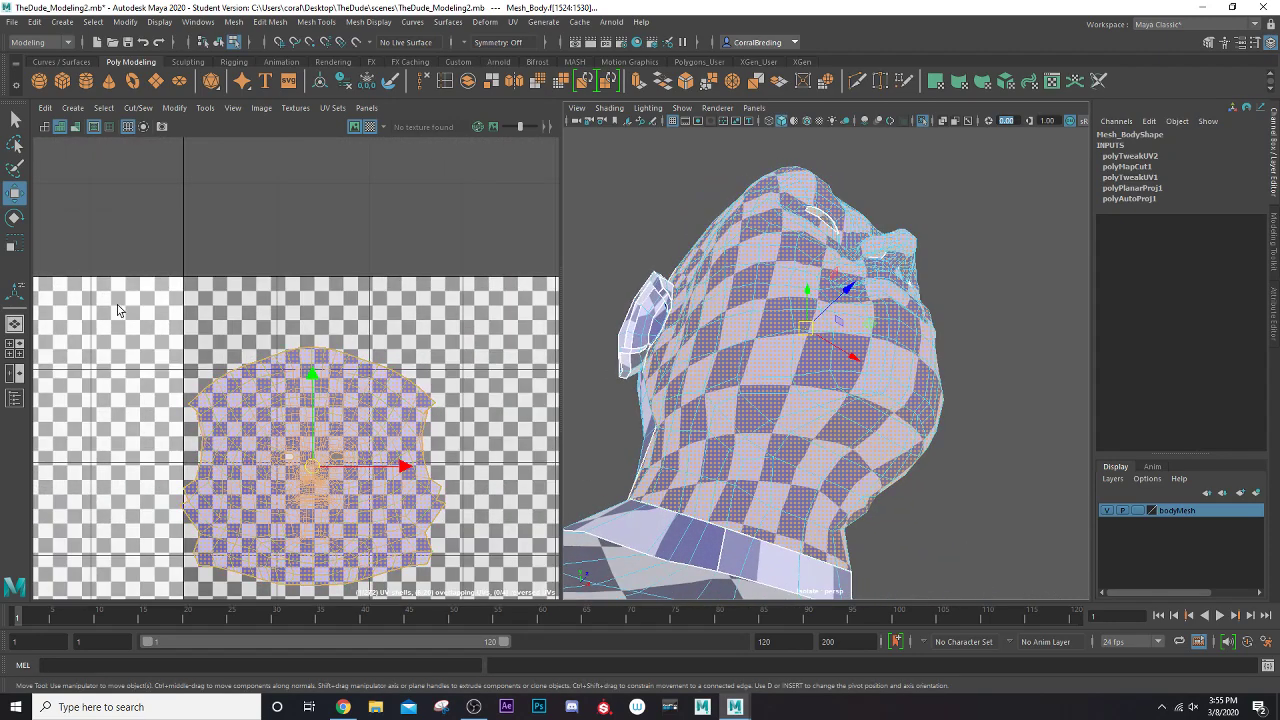
- Select the edge loop running beneath the chin and down both sides of the neck, and cut the UVs along it
right_click_drag(117, 304, 117, 270)
middle_click_drag(291, 413, 322, 262, "alt")
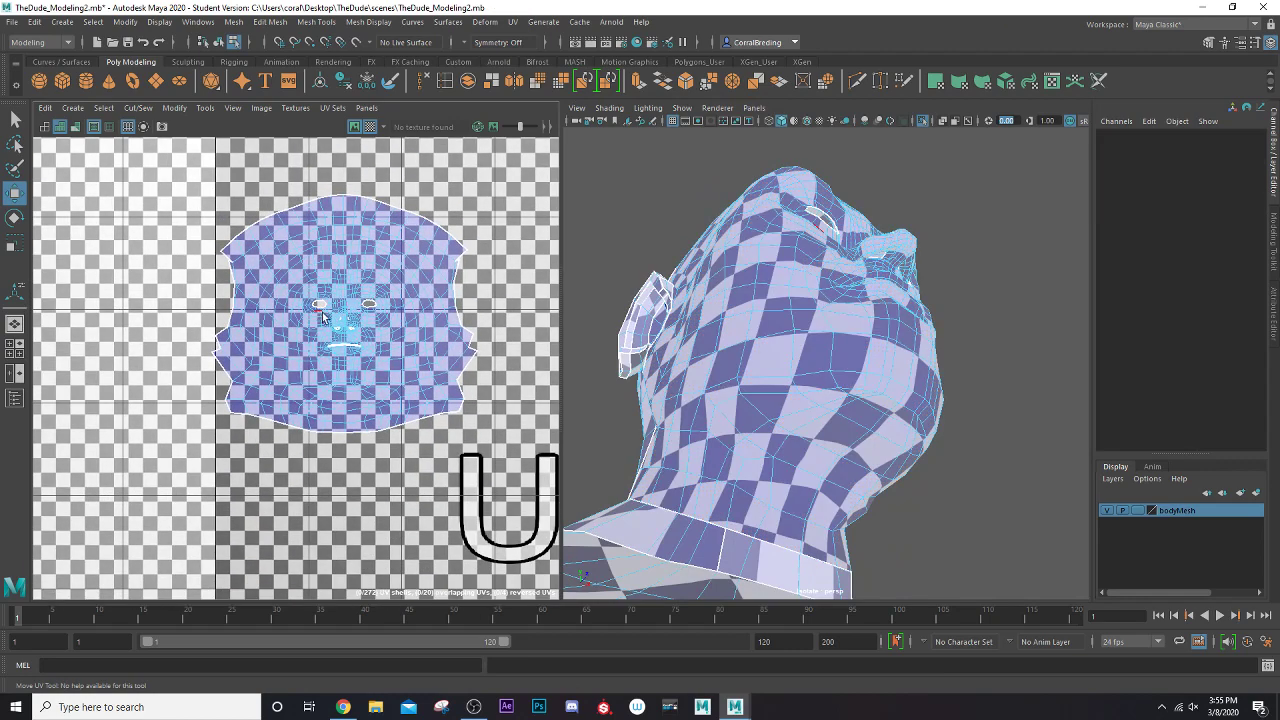
left_click_drag(720, 412, 808, 462, "alt")
left_click(812, 450)
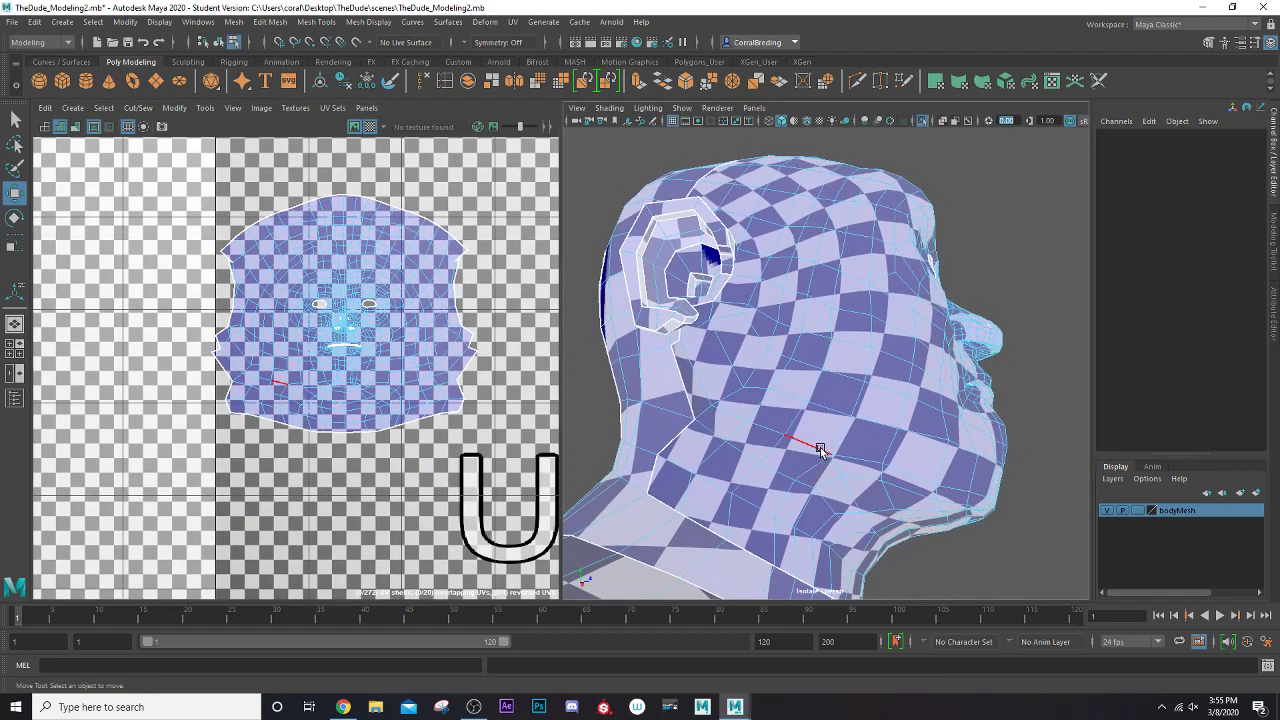
double_click(812, 450)
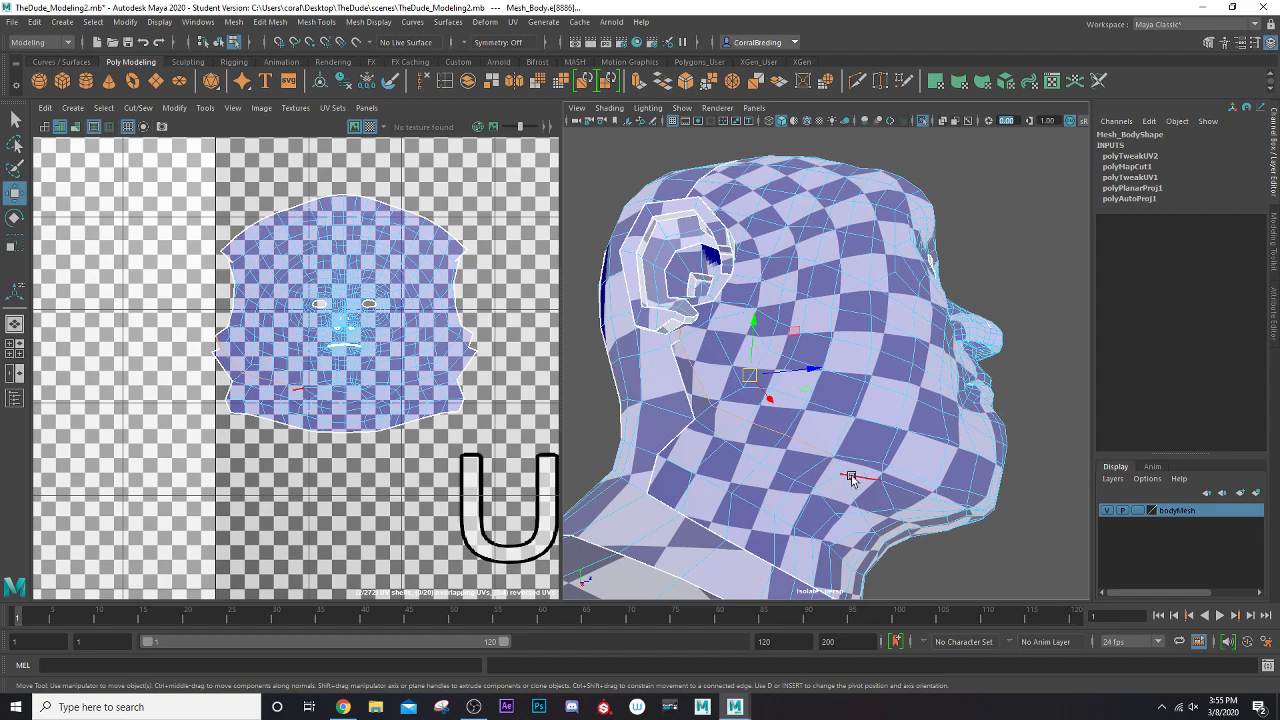
left_click_drag(853, 466, 736, 398, "alt")
left_click(820, 348)
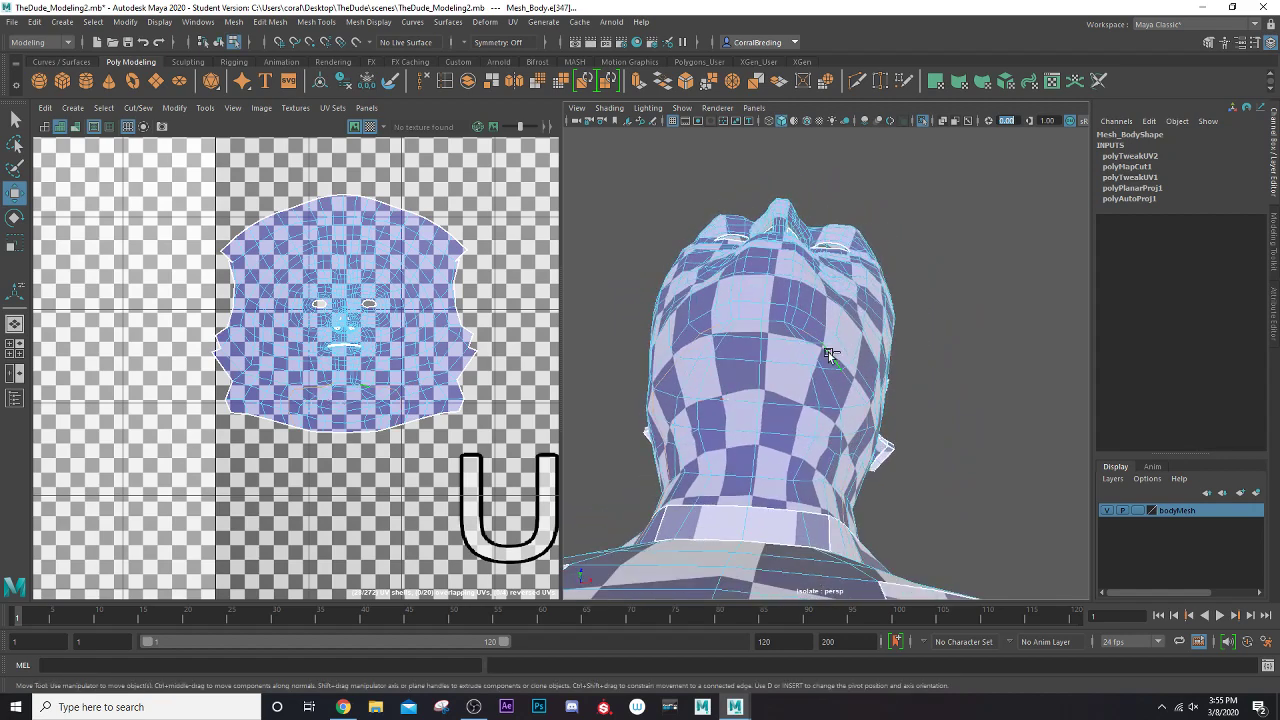
left_click_drag(829, 354, 685, 418, "alt")
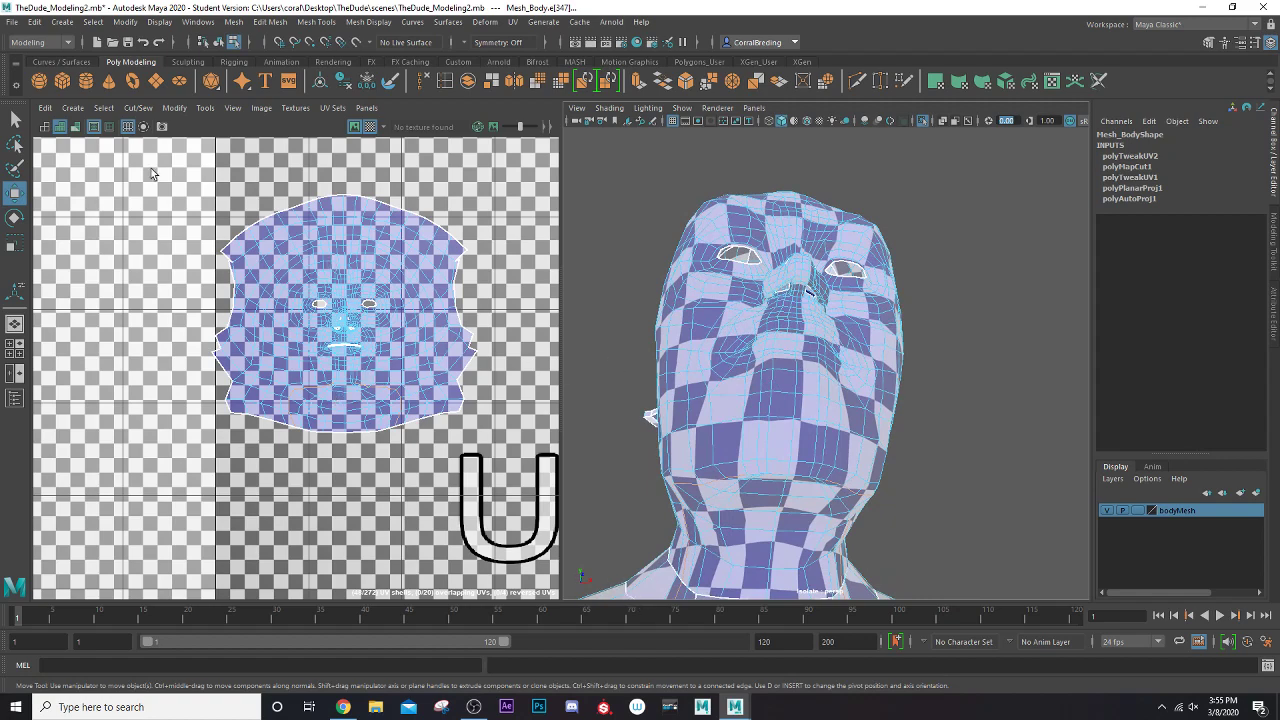
left_click(138, 108)
left_click(155, 180)
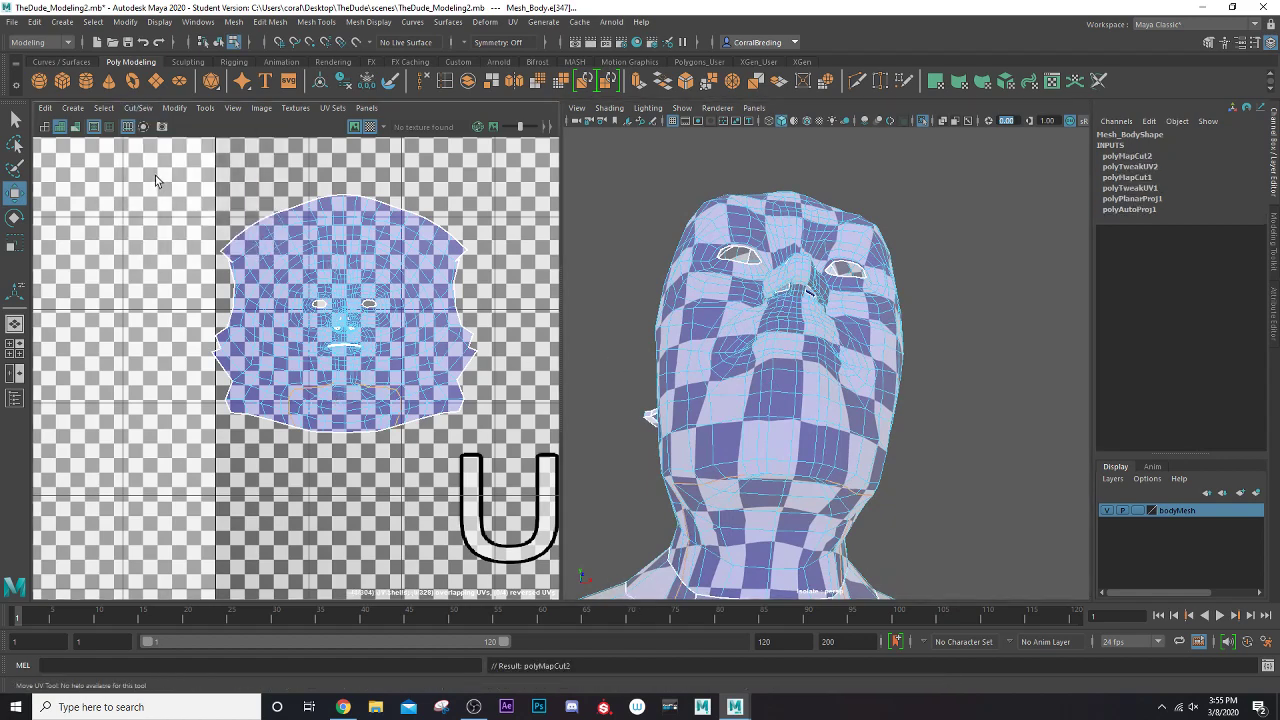
- Select the centre-line edges from the top of the head down the forehead and cut the UVs along them
left_click_drag(848, 458, 870, 486, "alt")
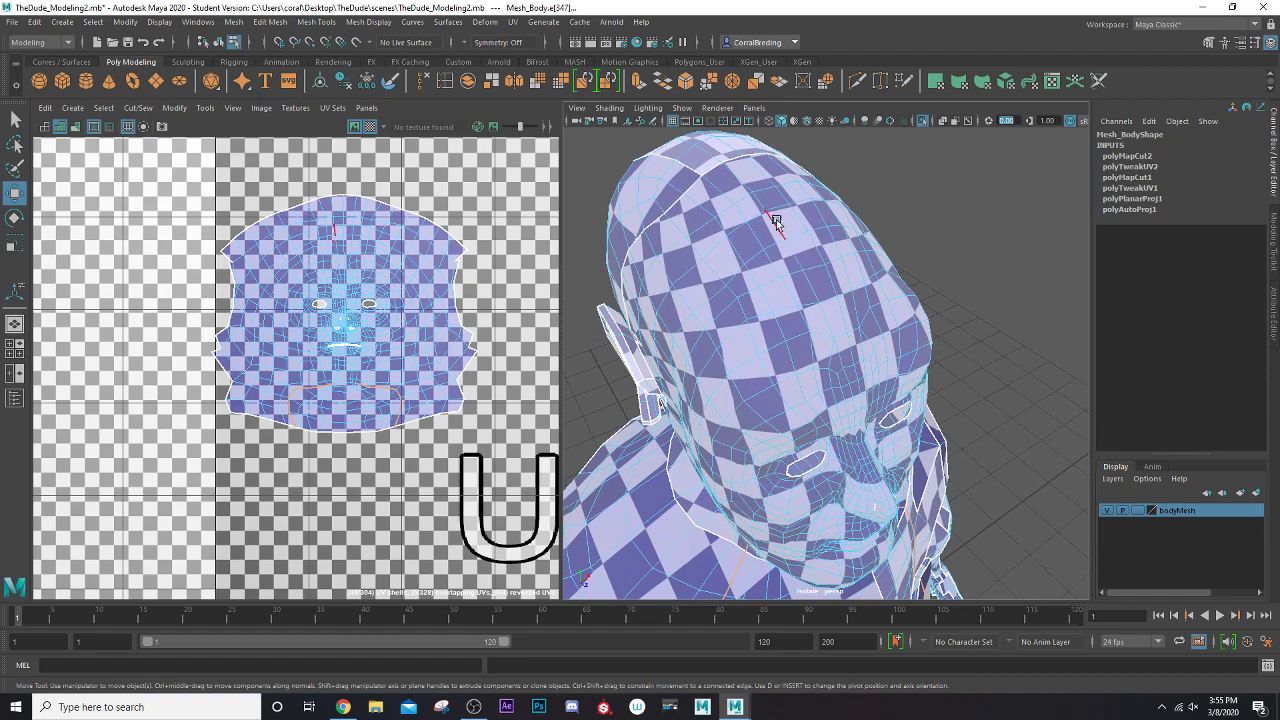
left_click_drag(782, 200, 757, 196, "alt")
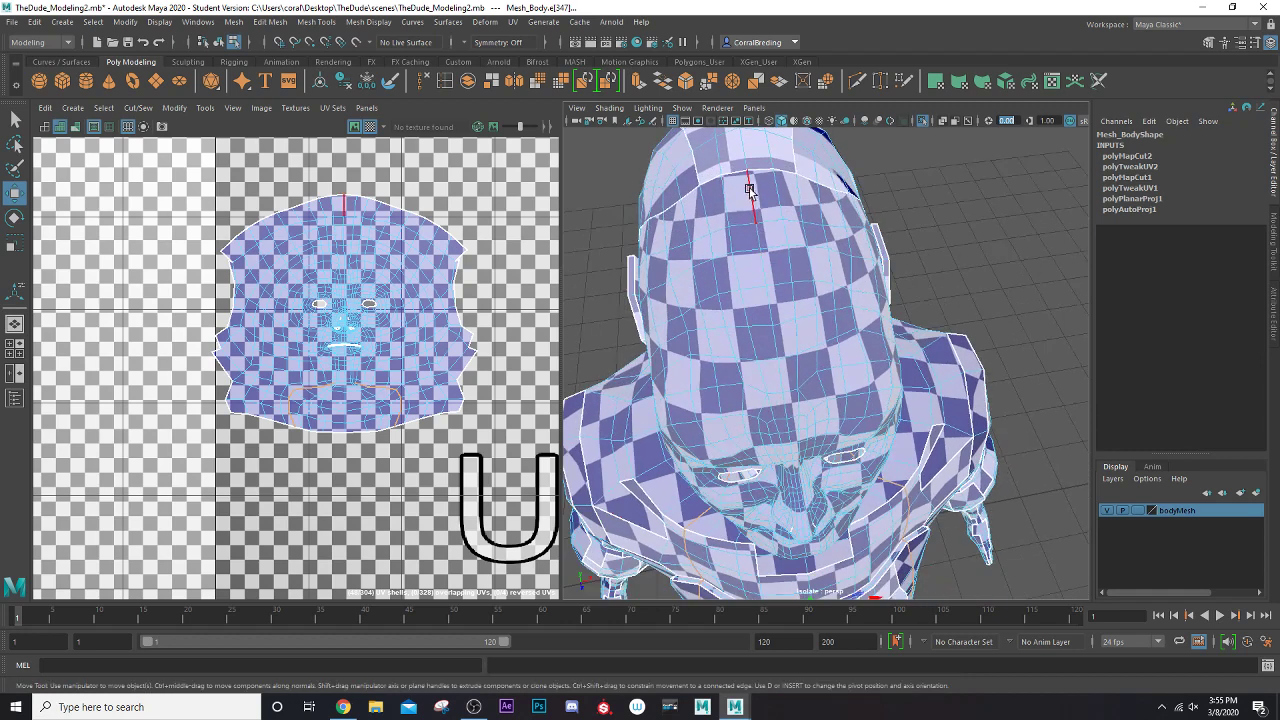
left_click(753, 195)
key("q")
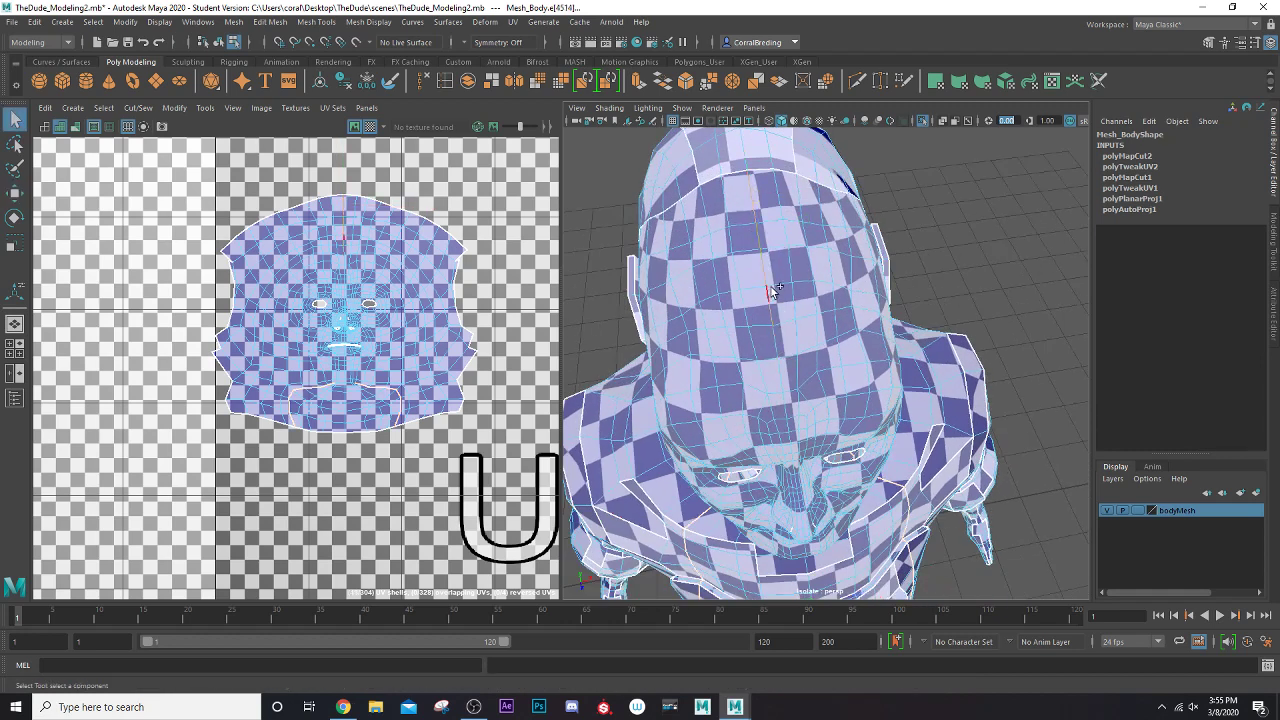
left_click_drag(781, 347, 762, 264, "alt")
left_click(762, 264)
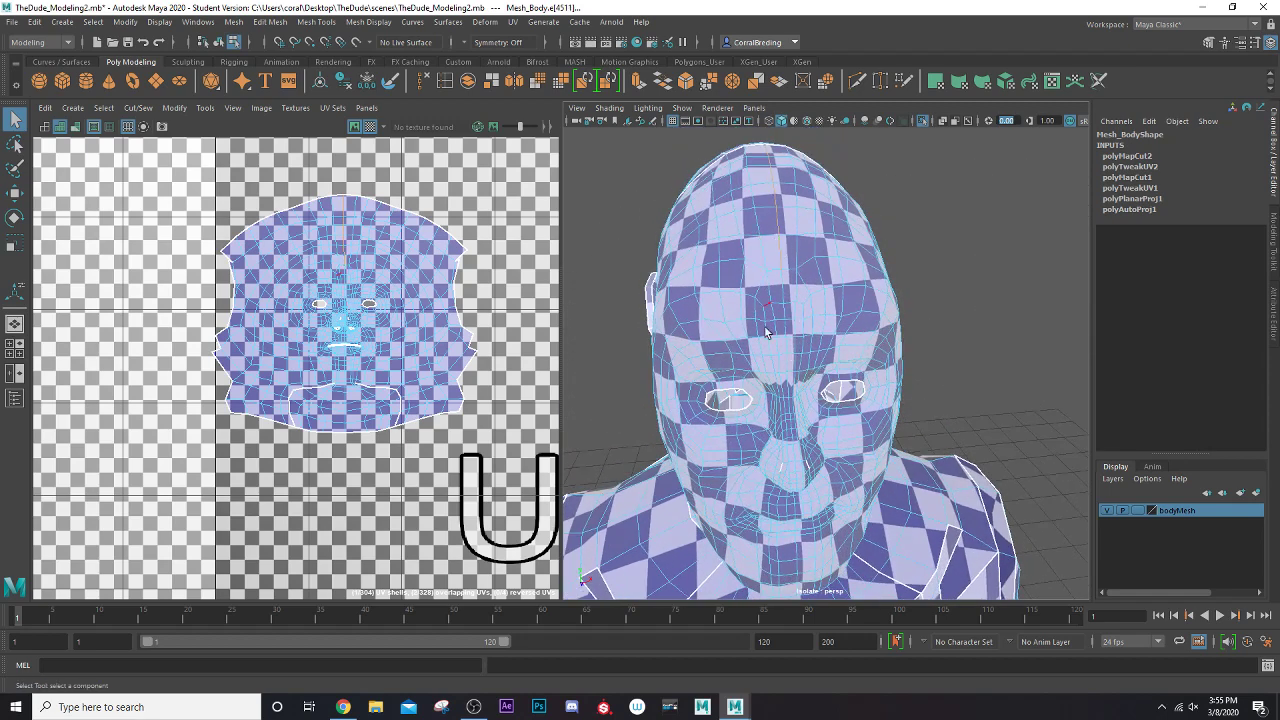
left_click_drag(766, 333, 871, 335, "alt")
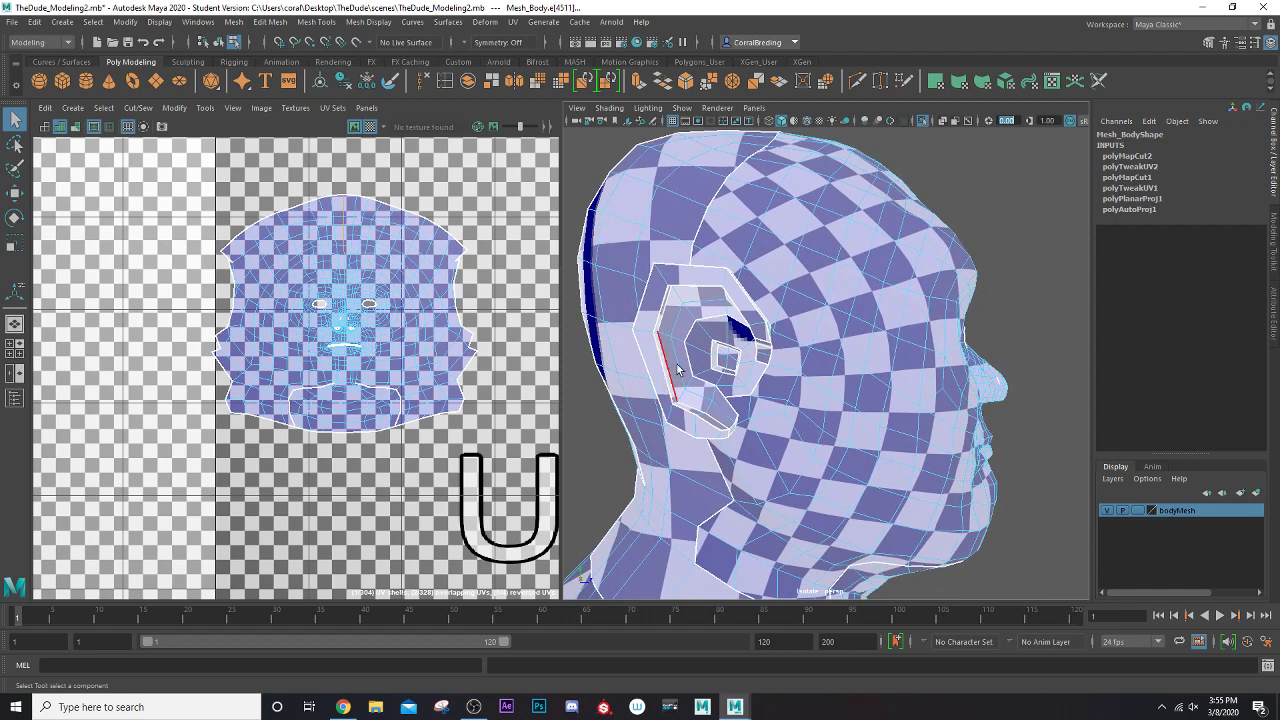
left_click(138, 108)
left_click(155, 183)
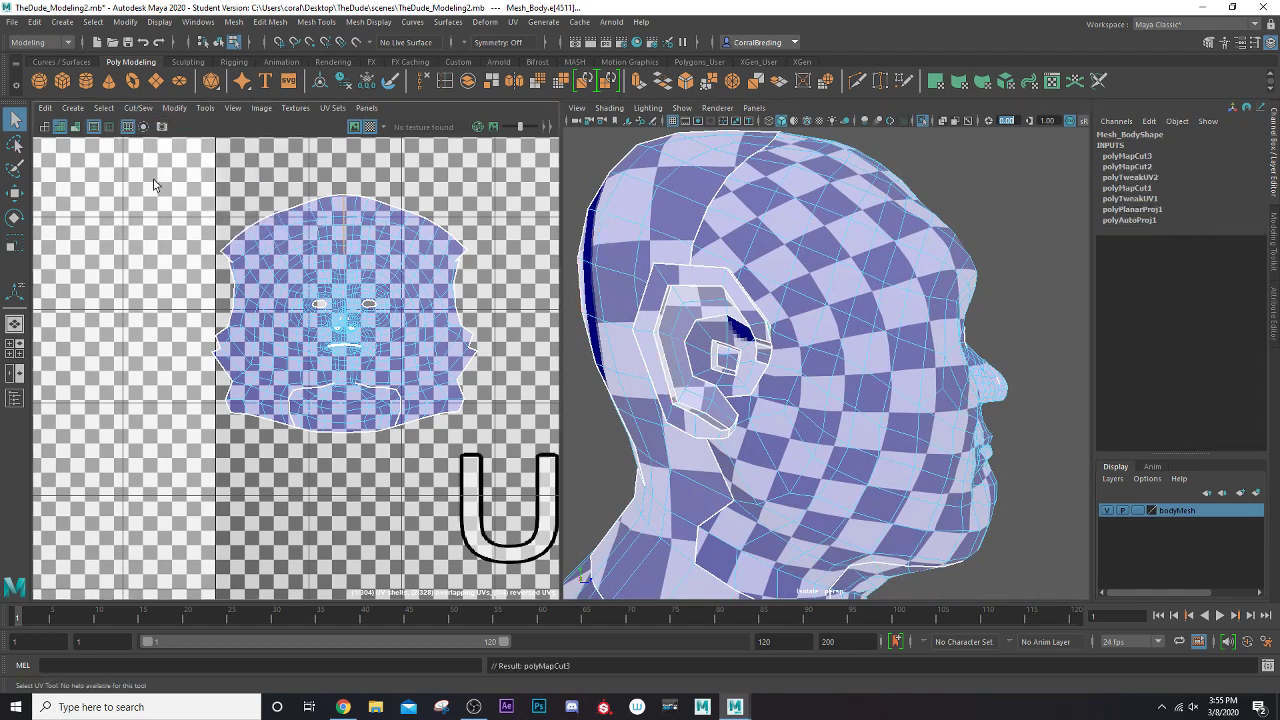
- Select the face UV shell, unfold it, and rotate it until the face stands upright and symmetrical
left_click_drag(851, 322, 716, 316, "alt")
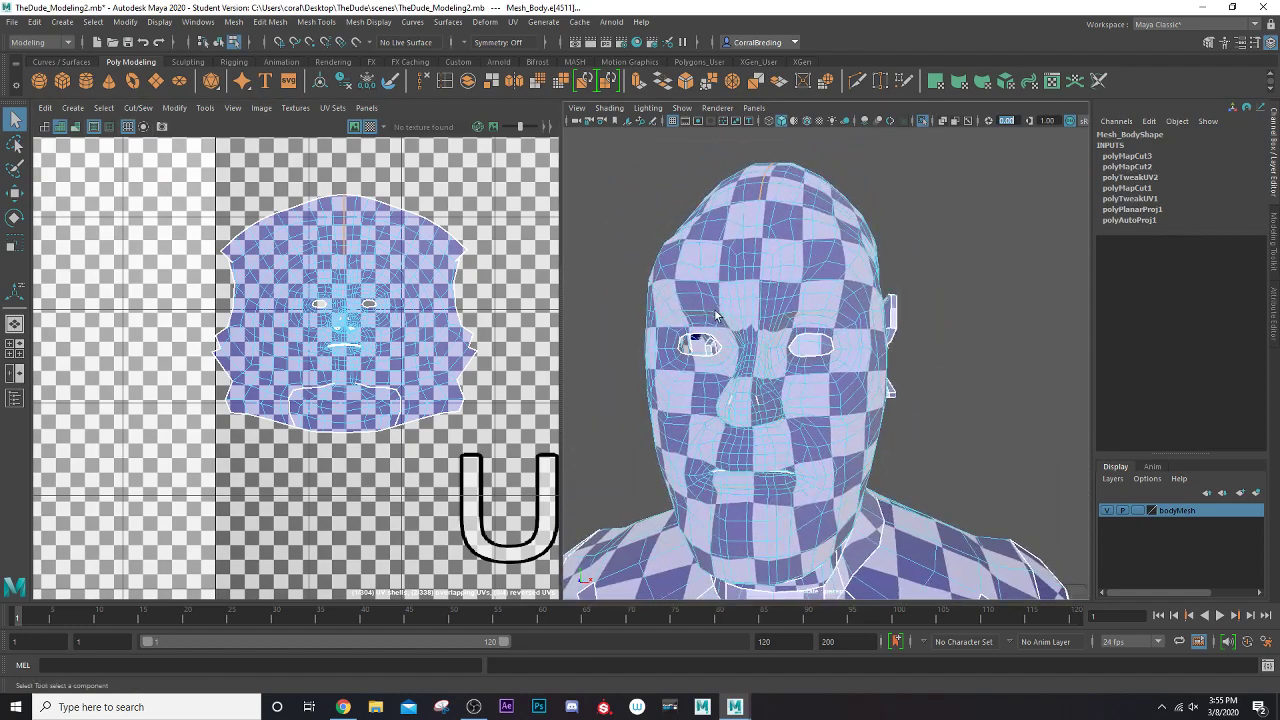
right_click_drag(366, 293, 330, 280)
left_click(354, 305)
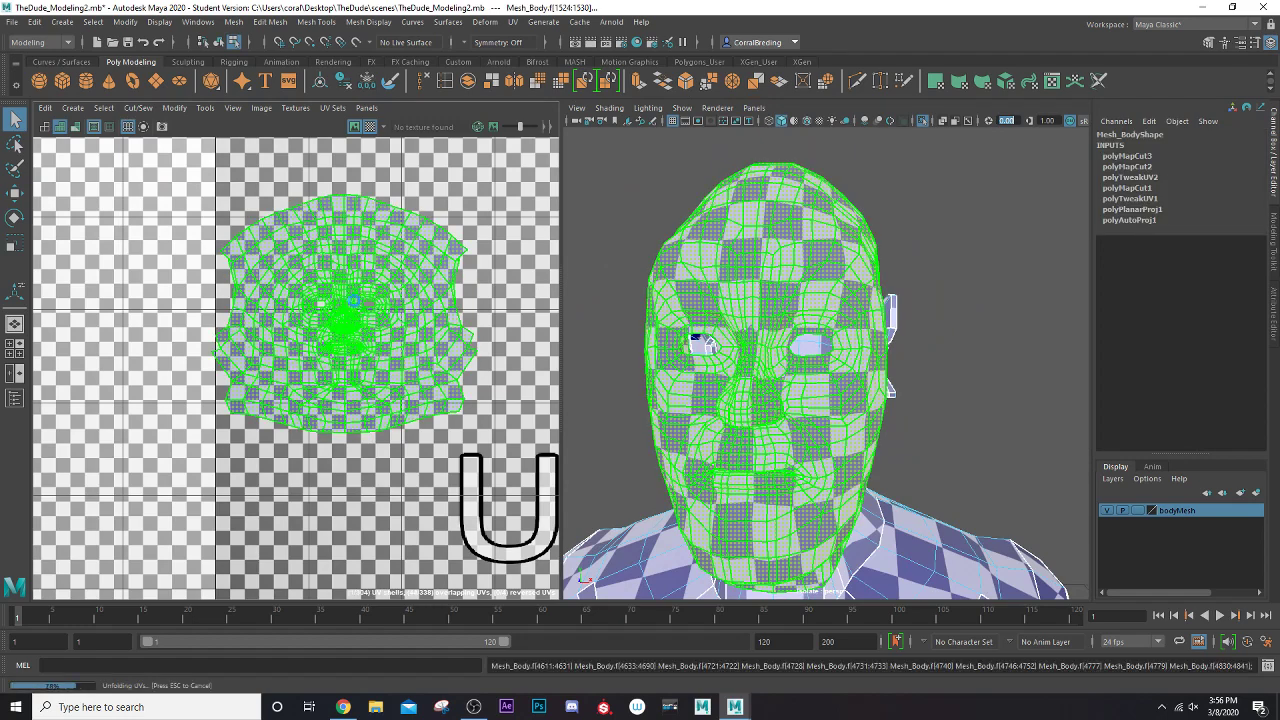
key("e")
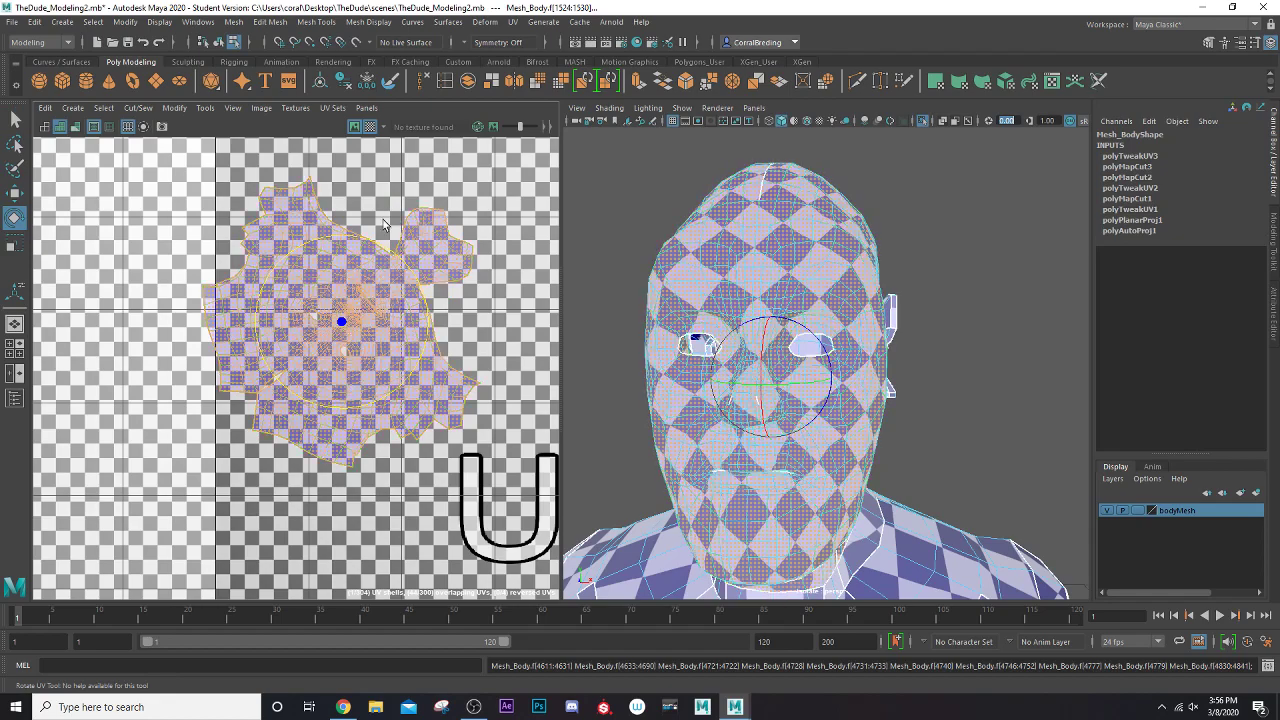
left_click_drag(384, 250, 374, 392)
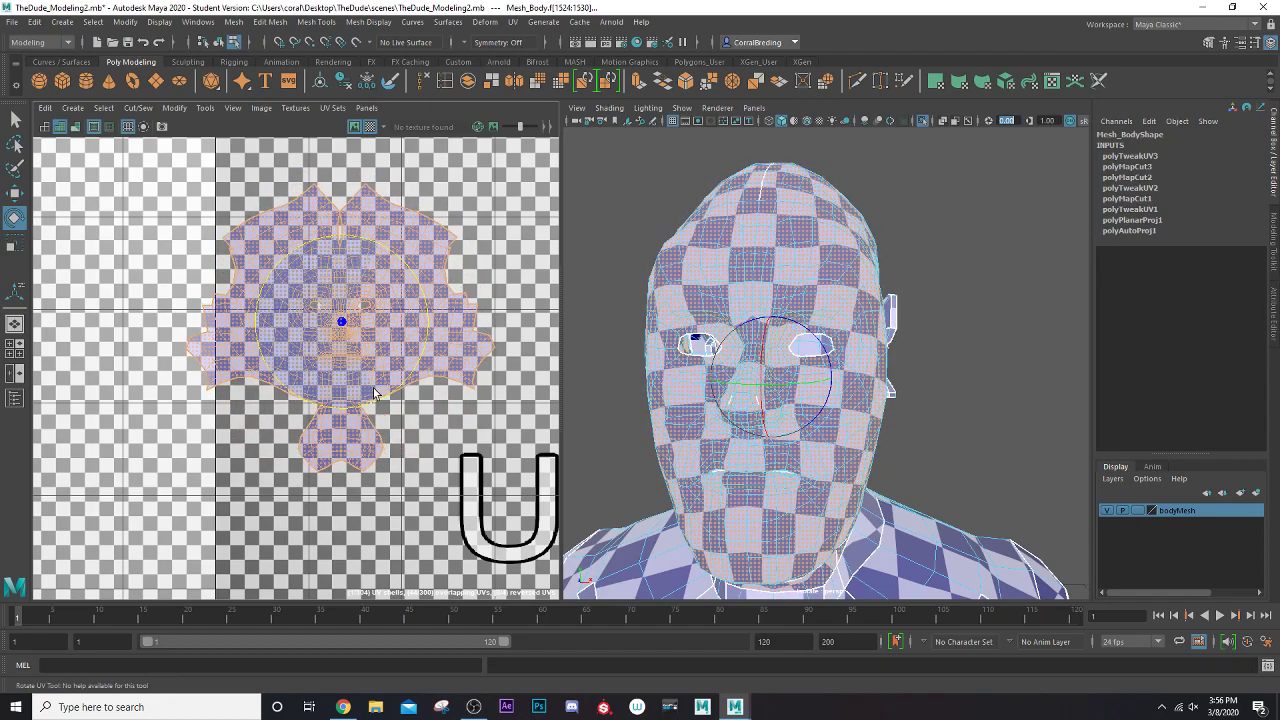
- Select the pinched UV joining both sides at the upper end of the forehead slit and move it slightly down
mouse_move(757, 318)
left_mouse_down("alt")
mouse_move(725, 282)
mouse_move(631, 283)
mouse_move(703, 312)
mouse_move(709, 277)
mouse_move(794, 286)
mouse_move(688, 289)
mouse_move(649, 300)
mouse_move(646, 323)
mouse_move(667, 305)
mouse_move(671, 332)
mouse_move(748, 298)
left_mouse_up("alt")
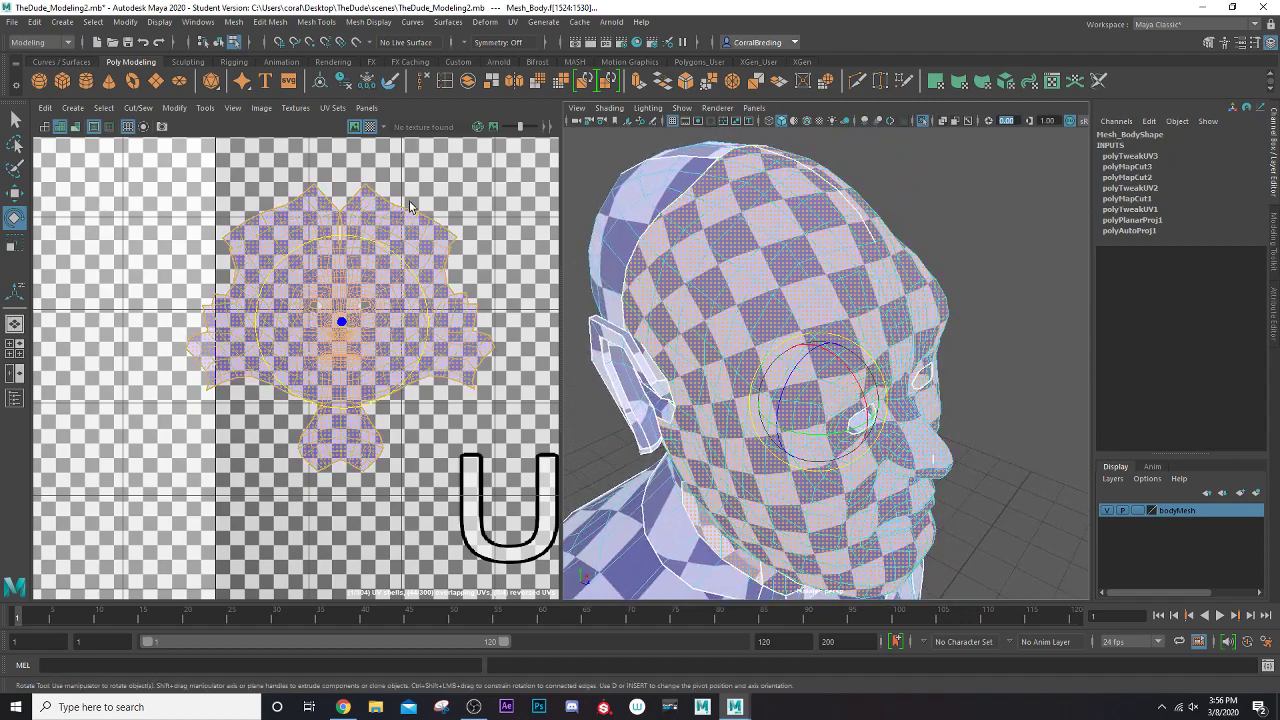
scroll(335, 220, "up", 8)
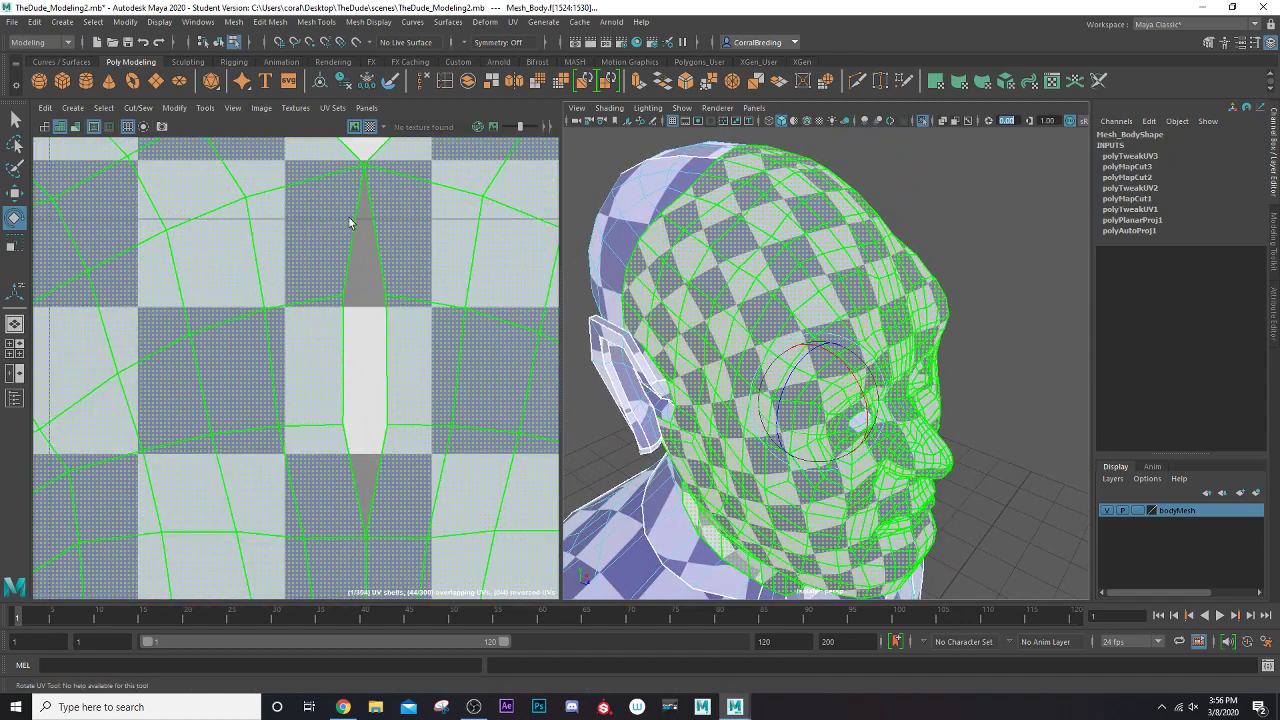
scroll(340, 300, "up", 5)
mouse_move(342, 265)
right_mouse_down()
mouse_move(320, 258)
mouse_move(338, 246)
mouse_move(352, 268)
right_mouse_up()
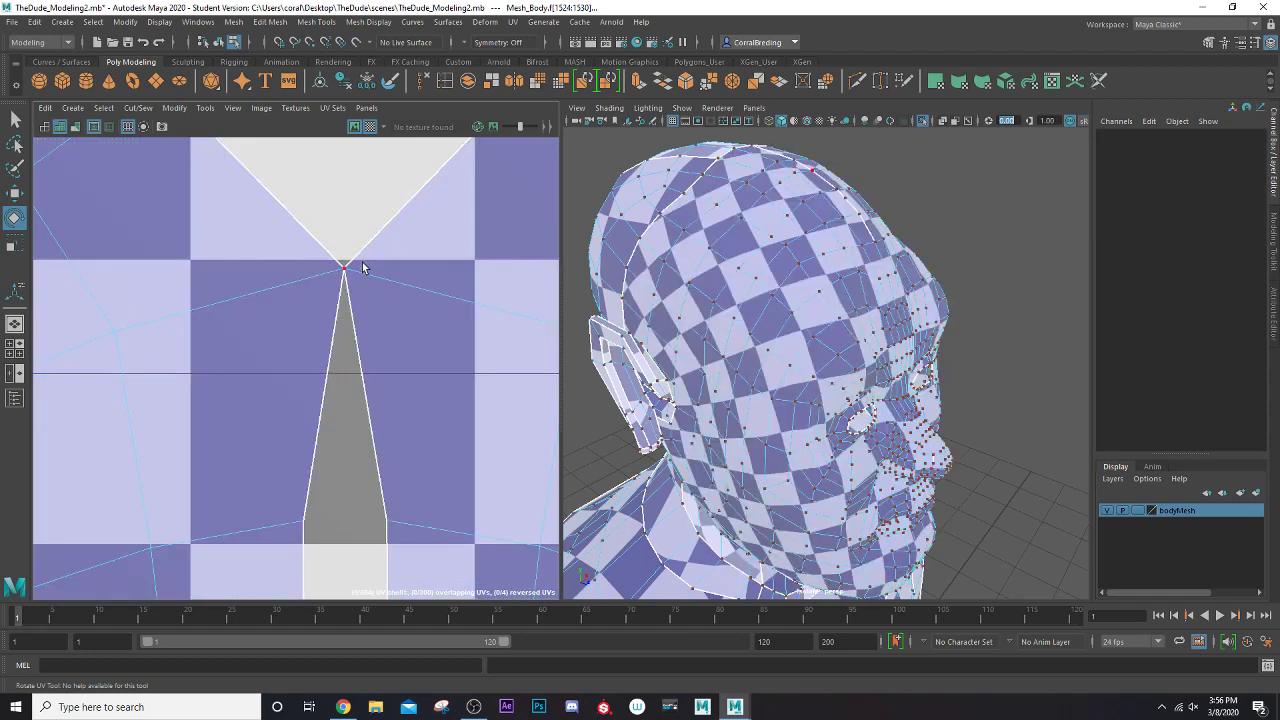
left_click(345, 268)
left_click_drag(854, 246, 758, 322, "alt")
scroll(783, 288, "up", 8)
scroll(783, 287, "down", 3)
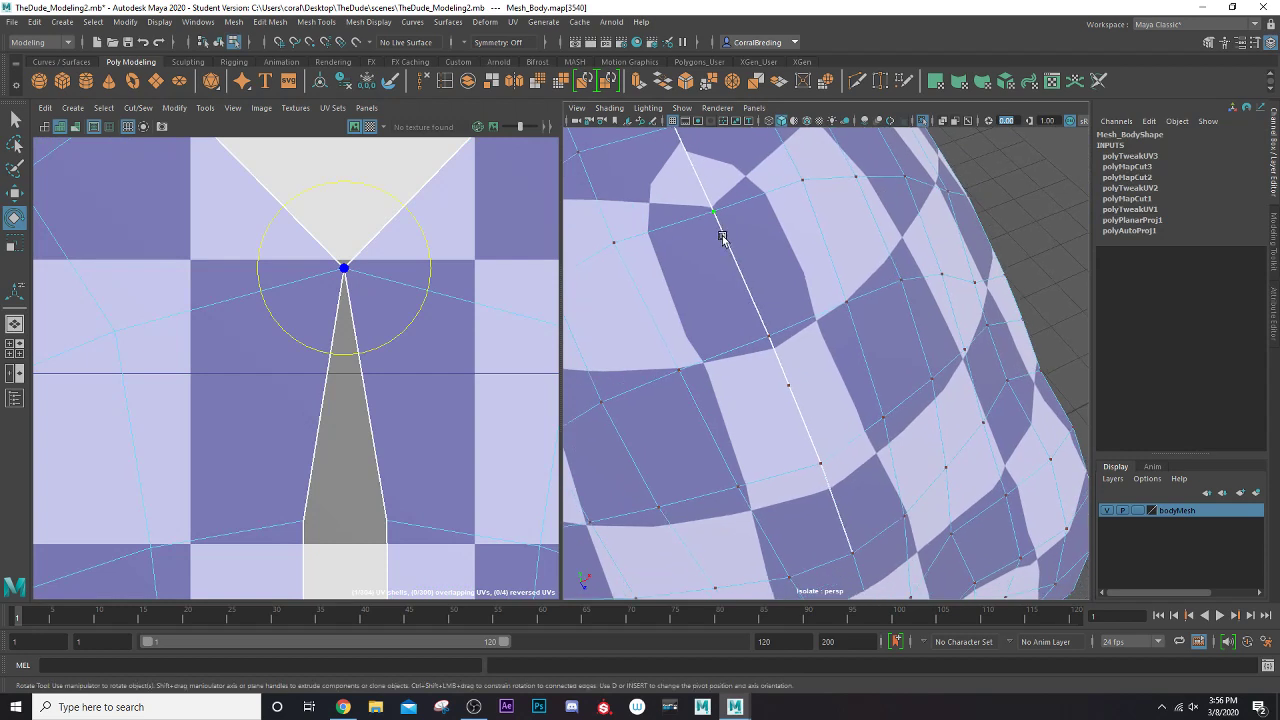
key("w")
mouse_move(432, 265)
left_mouse_down()
mouse_move(420, 266)
mouse_move(437, 266)
left_mouse_up()
key("ctrl+z")
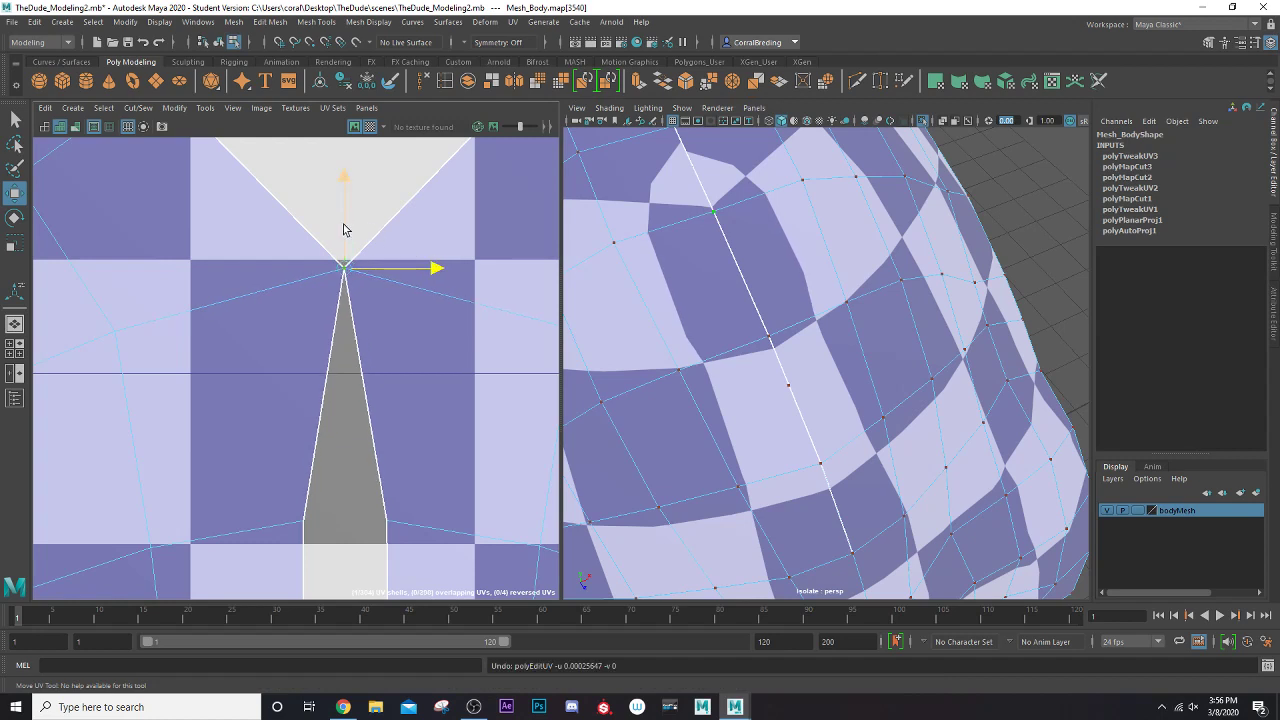
left_click_drag(343, 230, 332, 279)
- Select the short edge still joining both sides above the forehead slit and cut its UVs
right_click(312, 285)
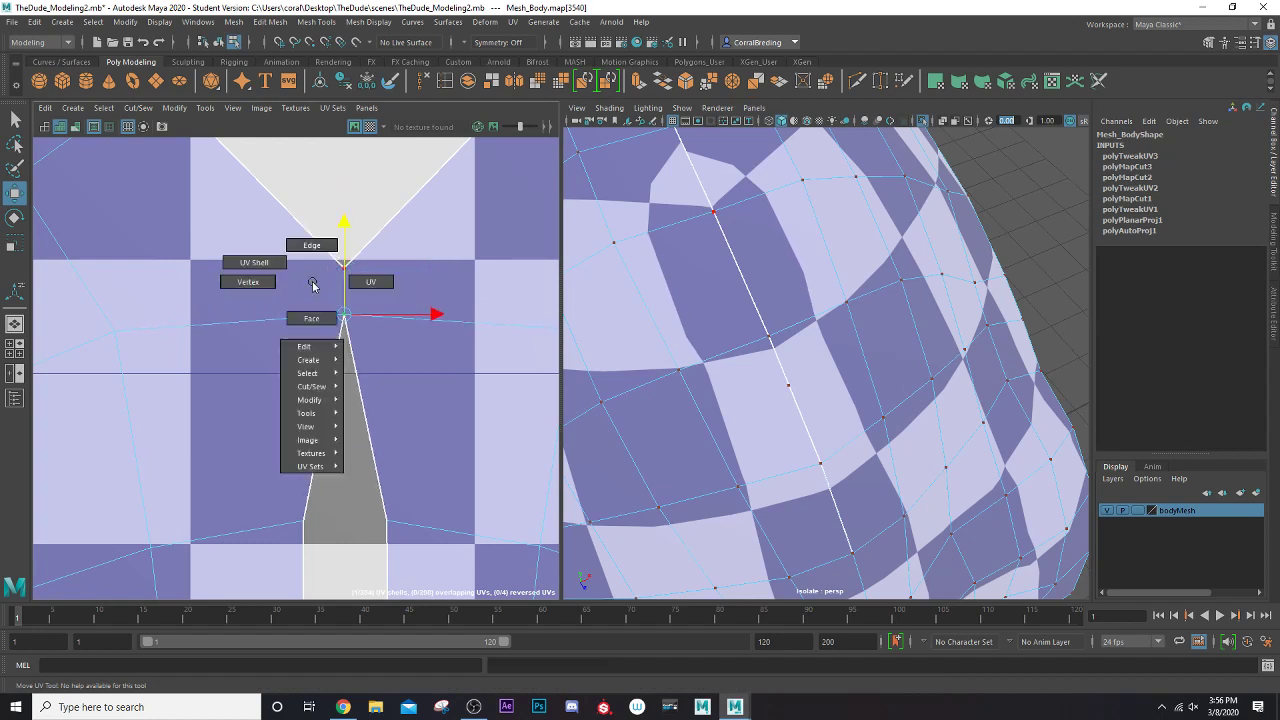
left_click(248, 281)
left_click(343, 267)
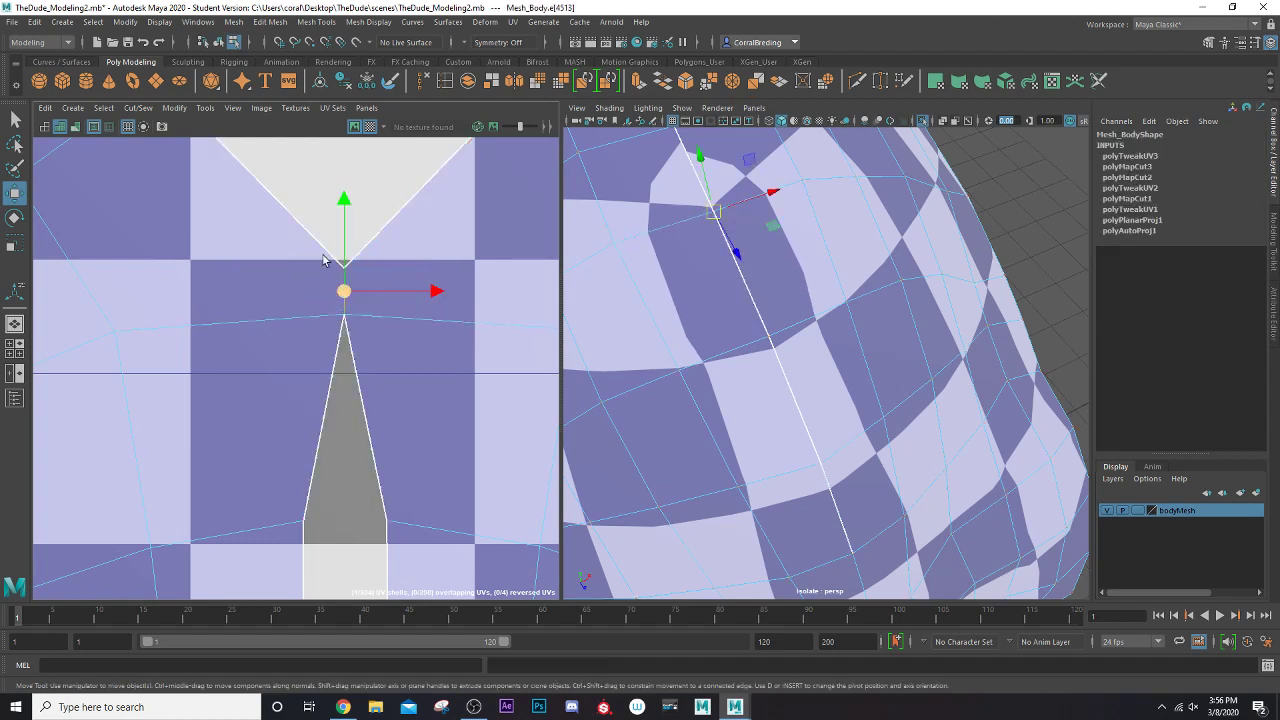
left_click(140, 108)
left_click(150, 186)
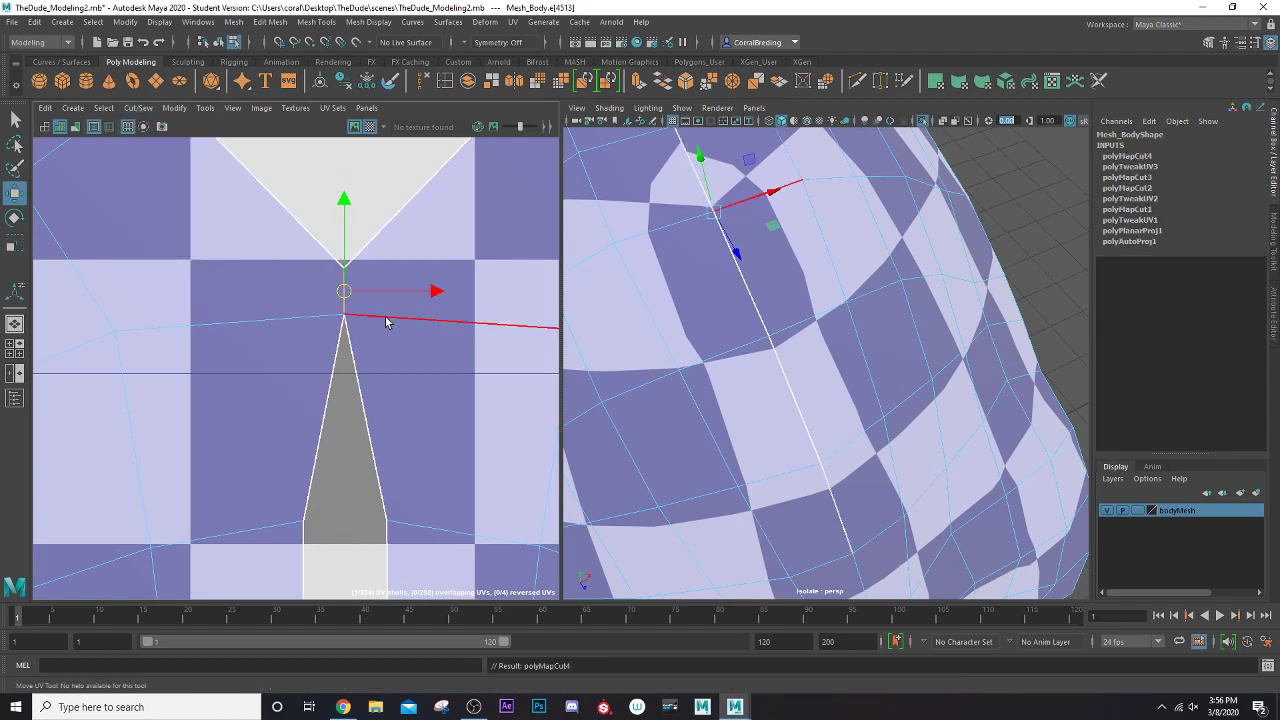
- Check the vertices along the forehead seam and delete the extra vertex lying between the regular edge crossings
right_click_drag(753, 296, 729, 293)
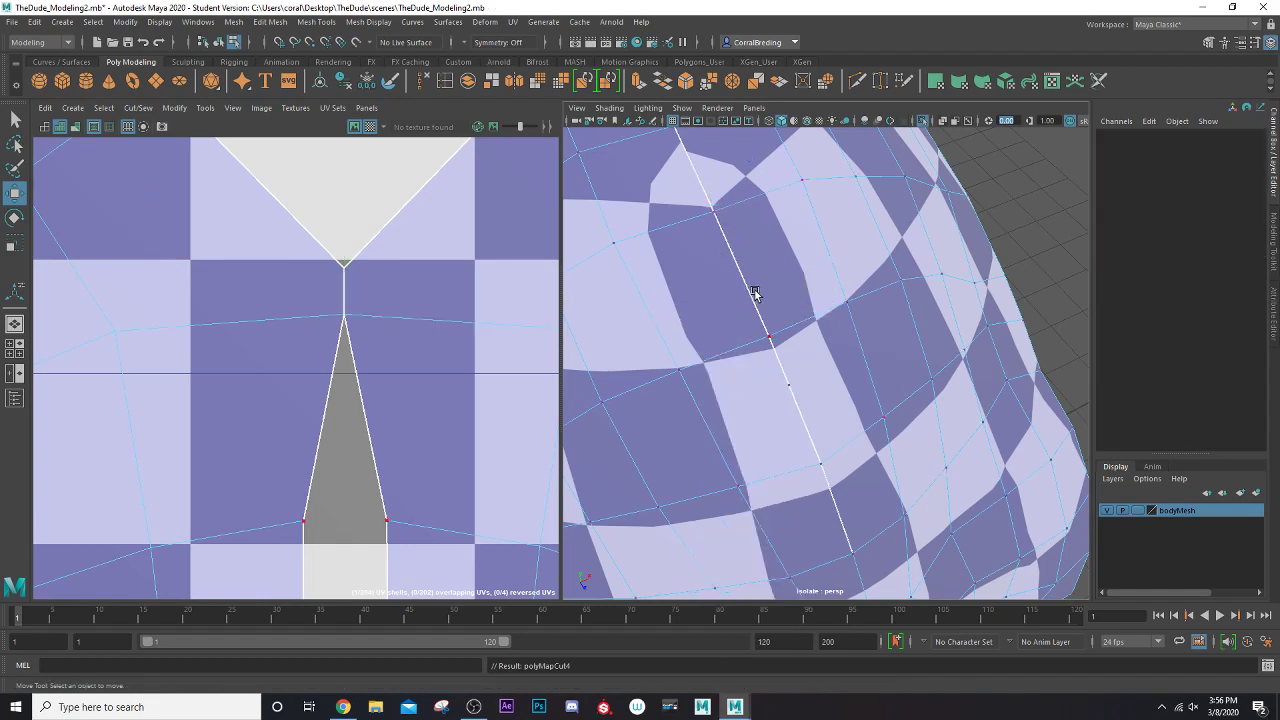
left_click(727, 240)
left_click_drag(689, 198, 716, 224, "alt")
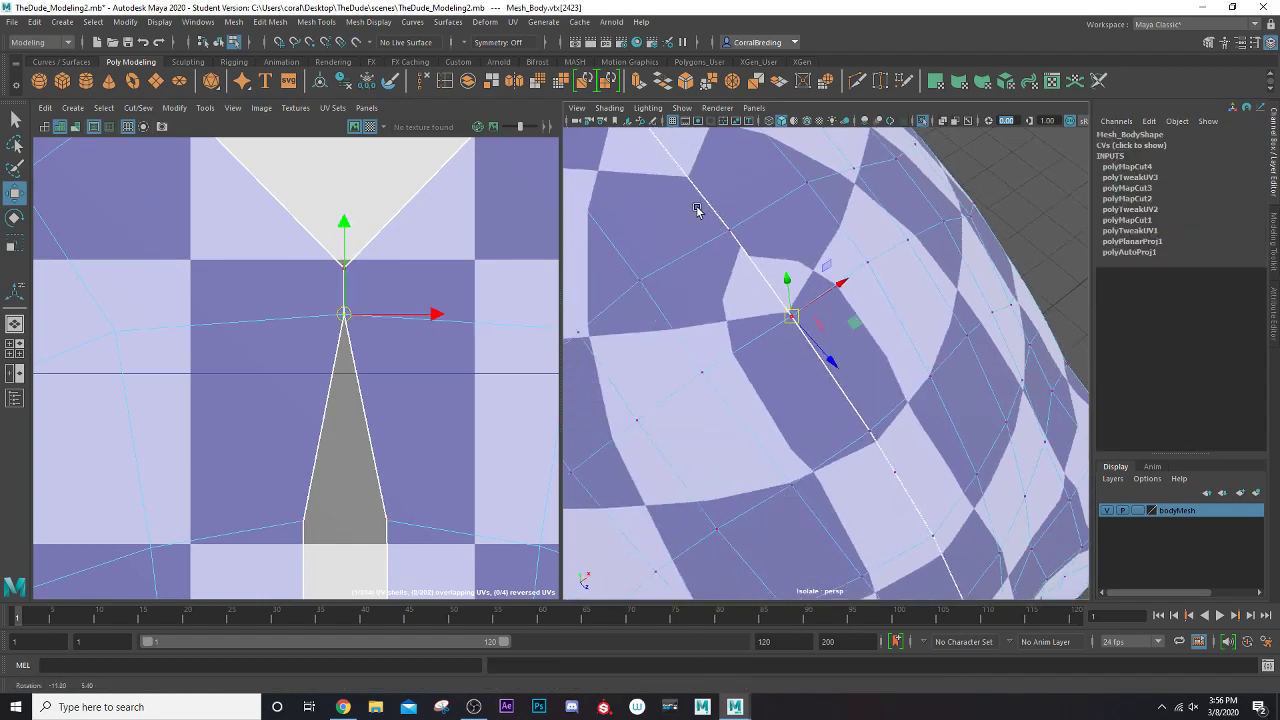
left_click(724, 229)
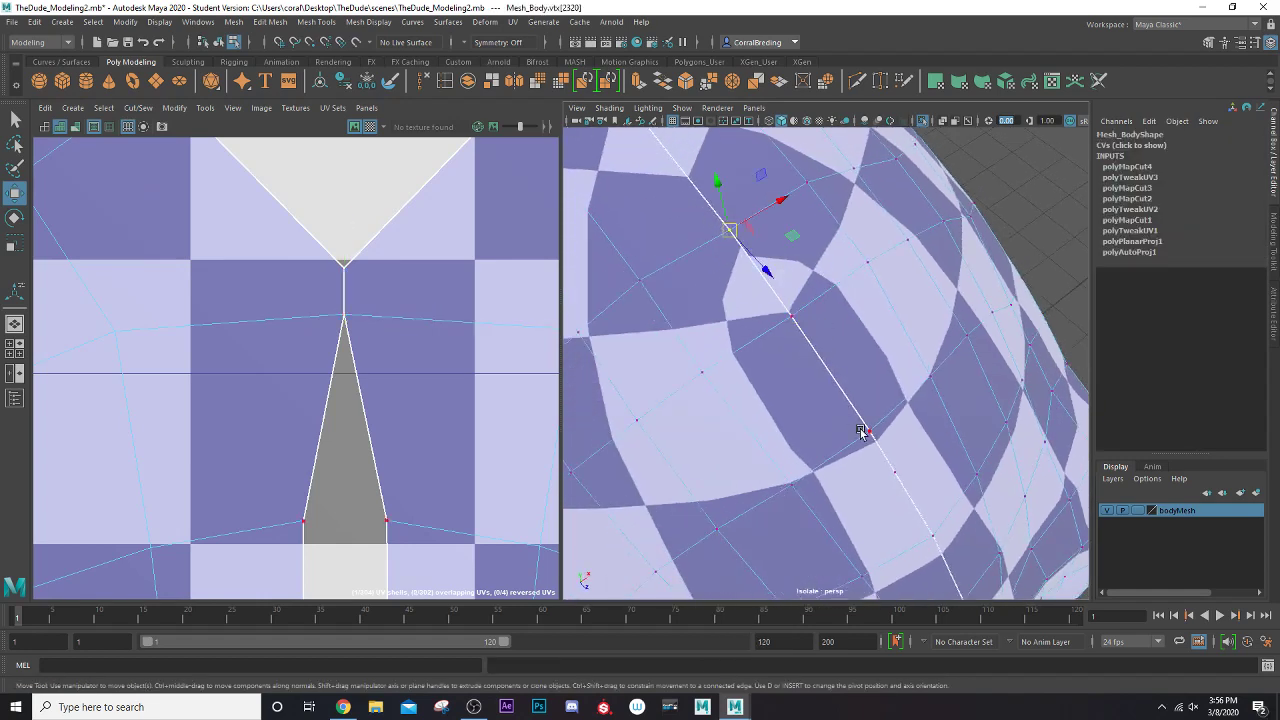
left_click(880, 484)
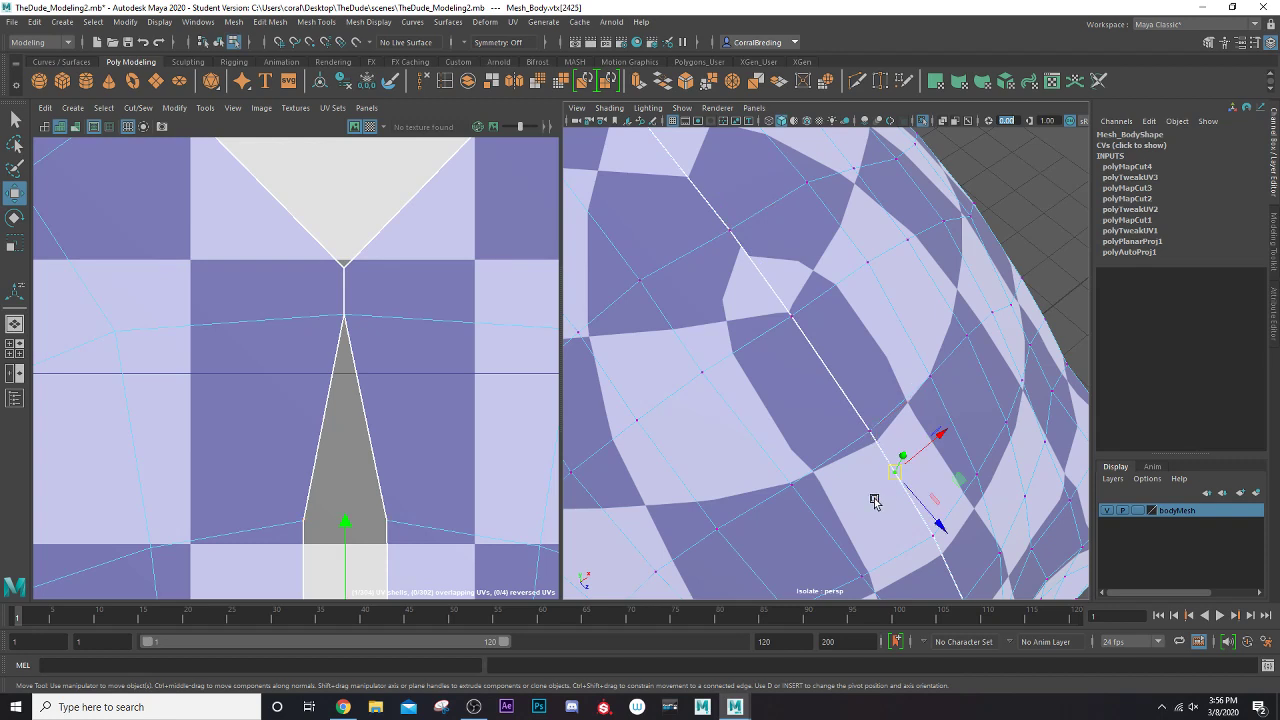
left_click(874, 501)
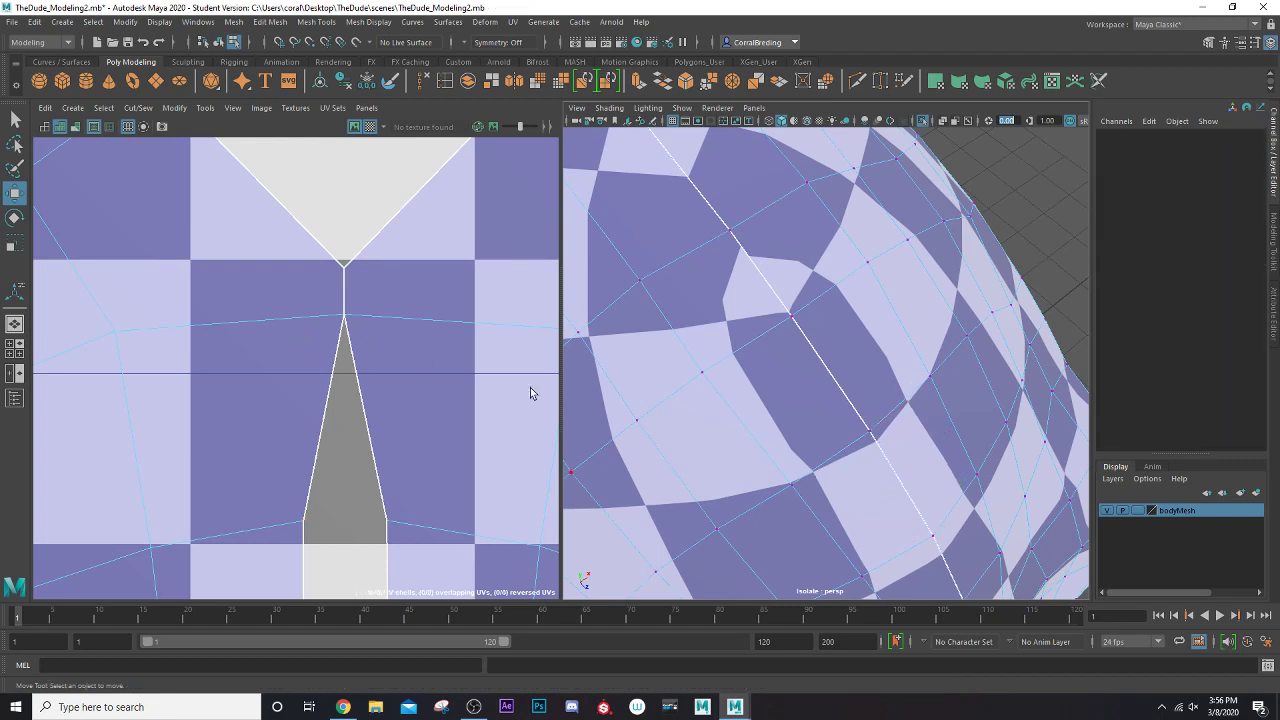
- Try to open the pinched forehead seam by moving its short cut edge sideways, and undo the move
middle_click_drag(374, 311, 391, 287, "alt")
right_click_drag(379, 246, 392, 244)
left_click(366, 242)
scroll(377, 317, "down", 3)
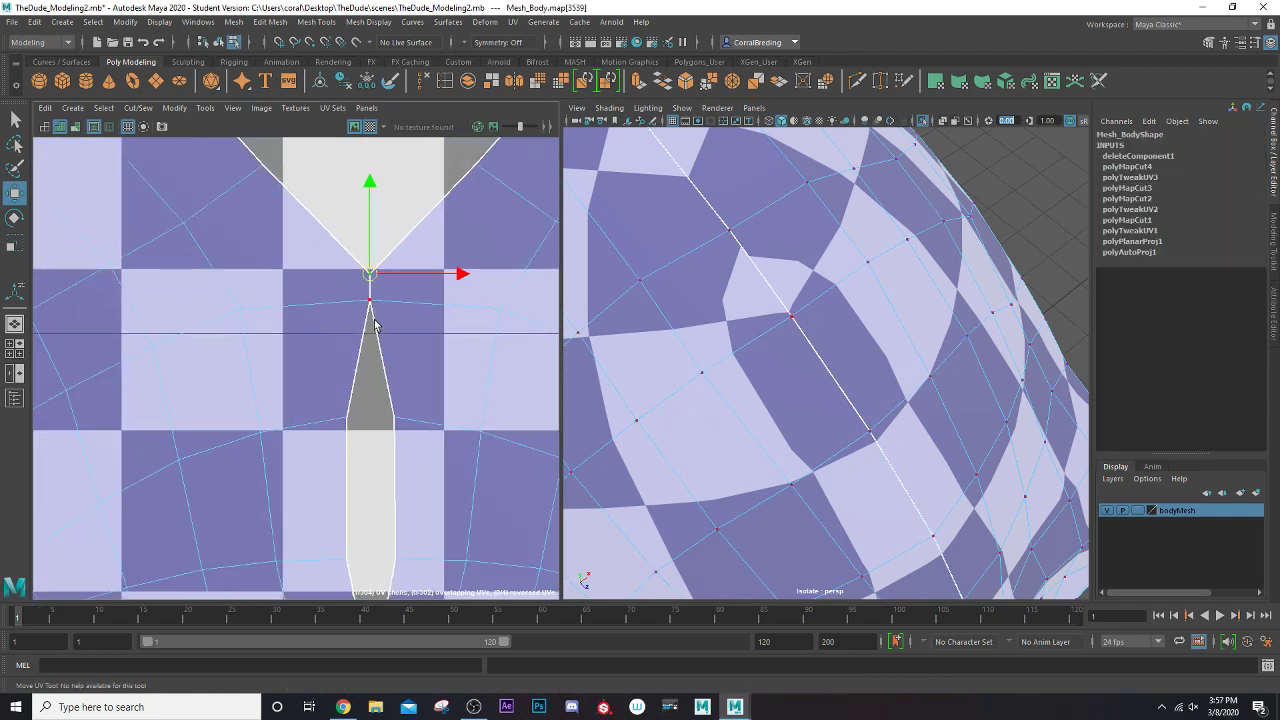
scroll(386, 319, "up", 1)
right_click_drag(368, 298, 366, 277)
left_click(367, 281)
mouse_move(408, 287)
left_mouse_down()
mouse_move(391, 288)
mouse_move(423, 283)
mouse_move(413, 286)
left_mouse_up()
key("ctrl+z")
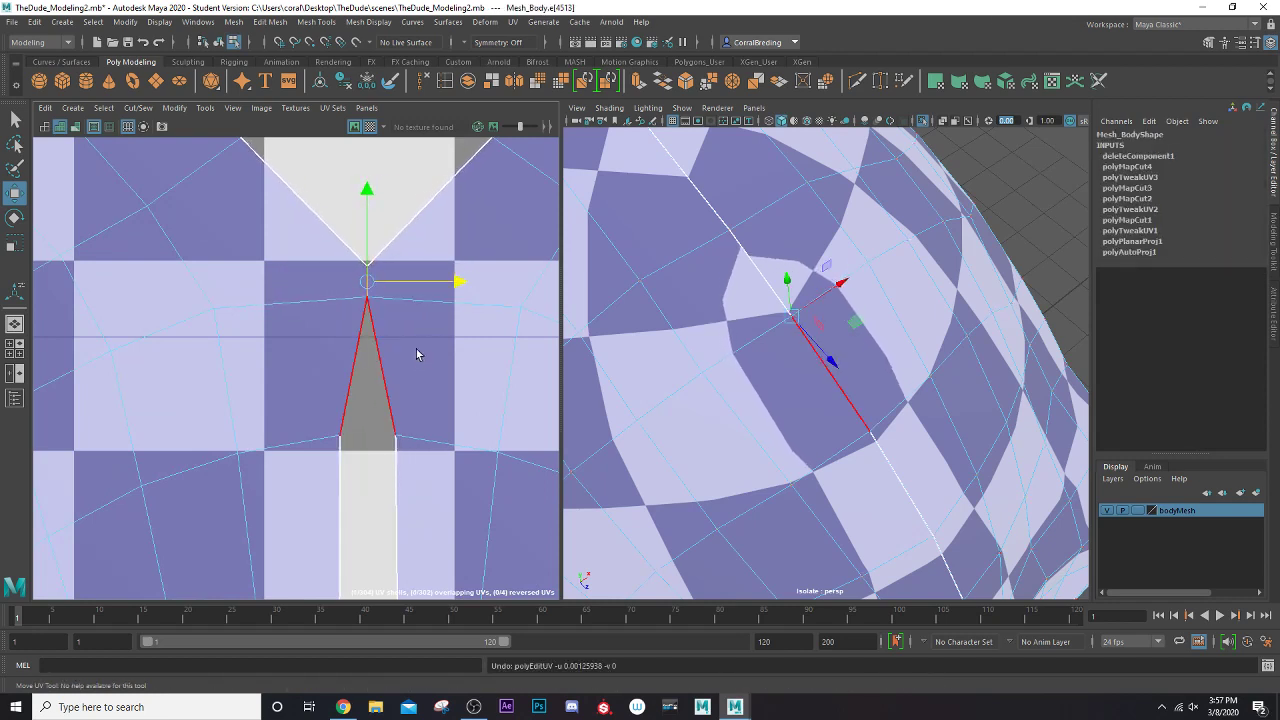
- Try to shift the two UVs at the ends of the short seam edge sideways together, and undo the move
right_click_drag(376, 323, 372, 305)
left_click(371, 298)
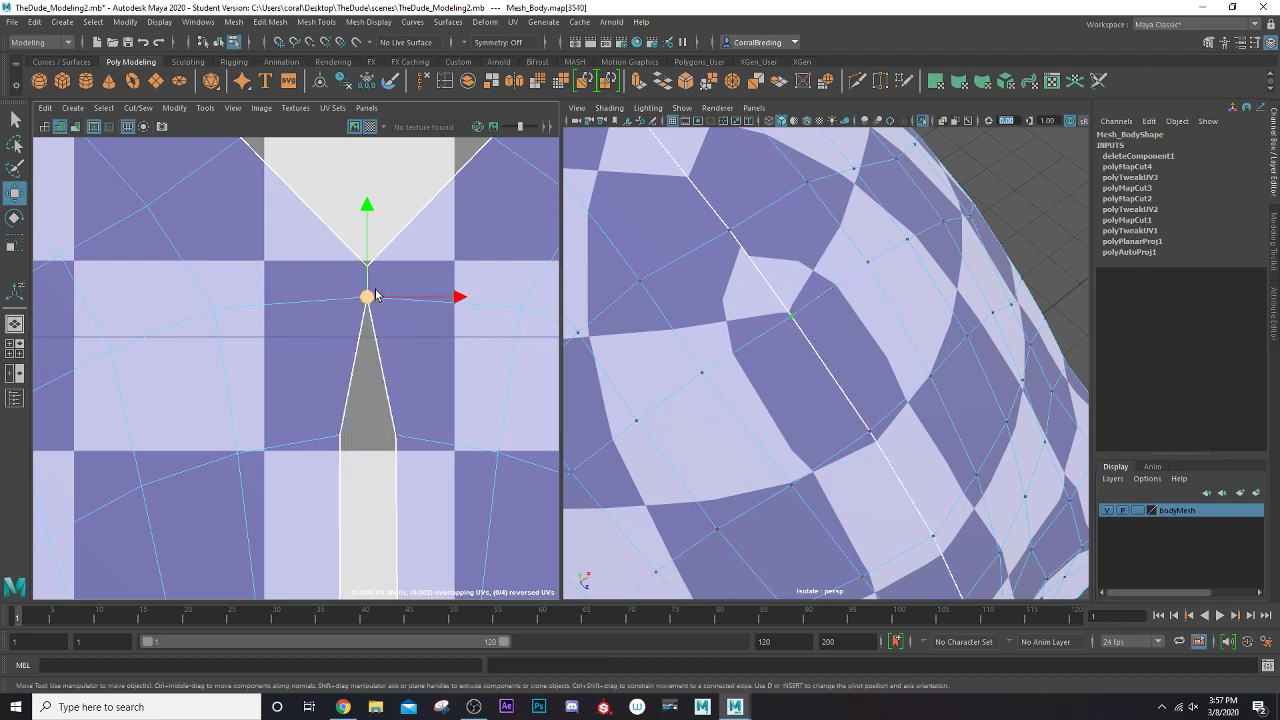
left_click(373, 267, "shift")
mouse_move(409, 281)
left_mouse_down()
mouse_move(443, 283)
mouse_move(424, 290)
left_mouse_up()
key("ctrl+z")
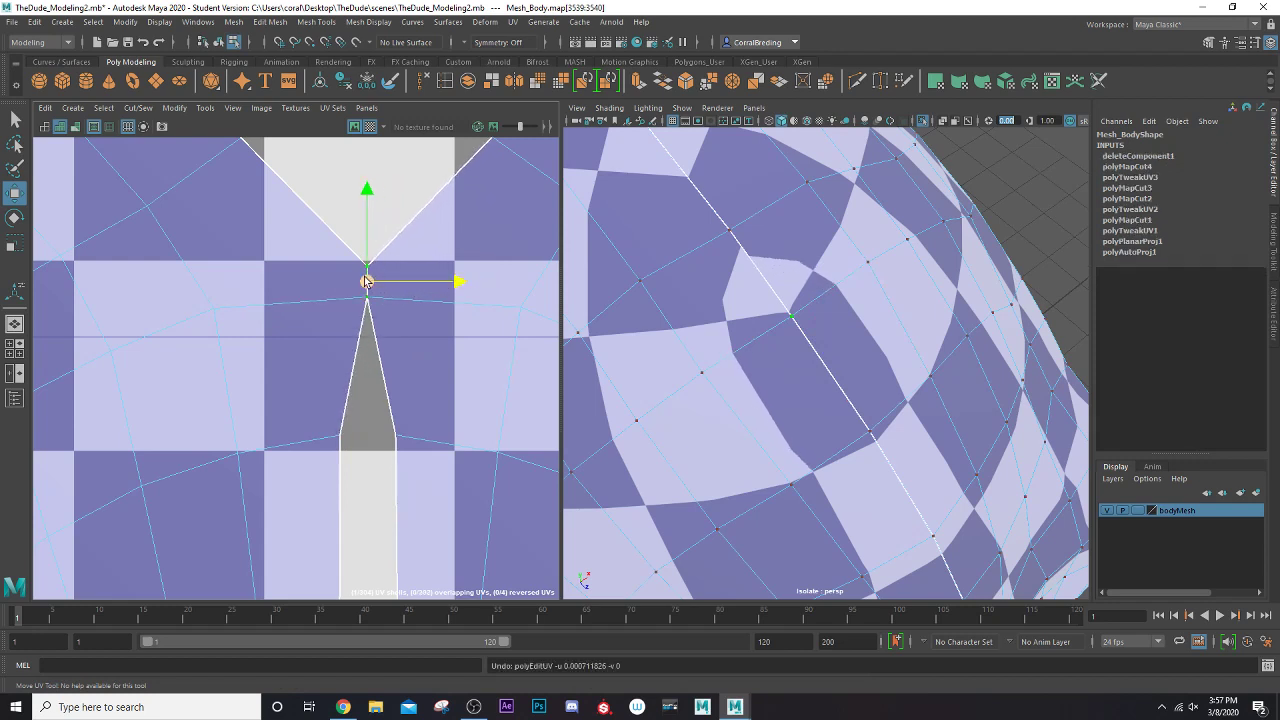
- Pull the overlapping UVs at both ends of the short seam edge apart sideways, opening a gap above the forehead slit
left_click(397, 268)
left_click(369, 267)
left_click_drag(394, 269, 422, 297)
left_click(369, 300)
left_click(367, 269)
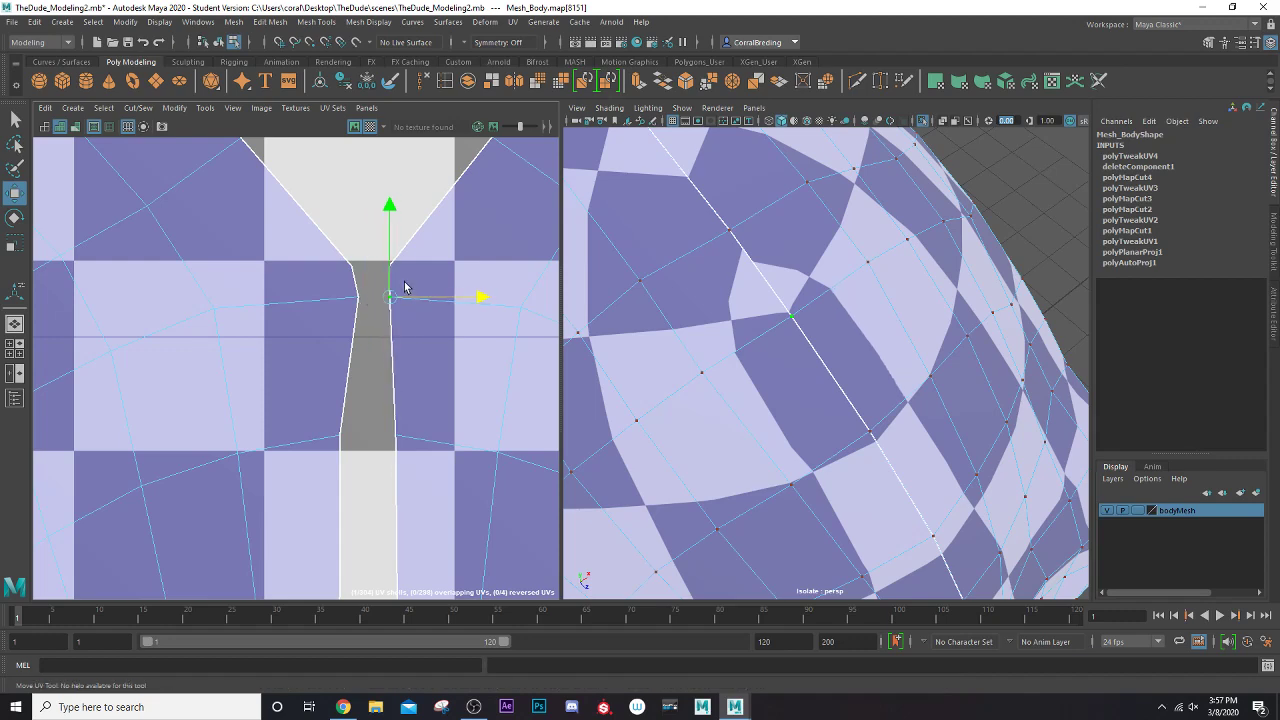
- Select the UVs around the upper part of the forehead slit, unfold them, and inspect the checker pattern on the head
scroll(404, 290, "down", 3)
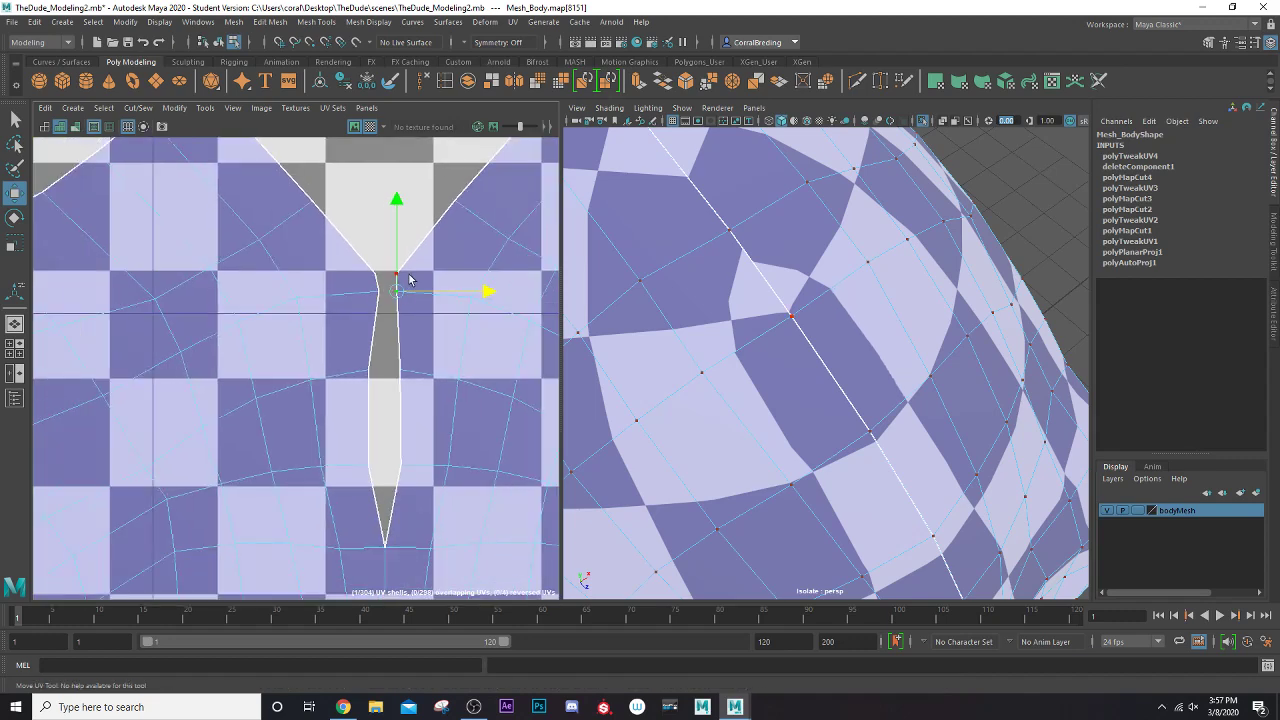
right_click_drag(414, 277, 444, 279)
scroll(444, 278, "down", 3)
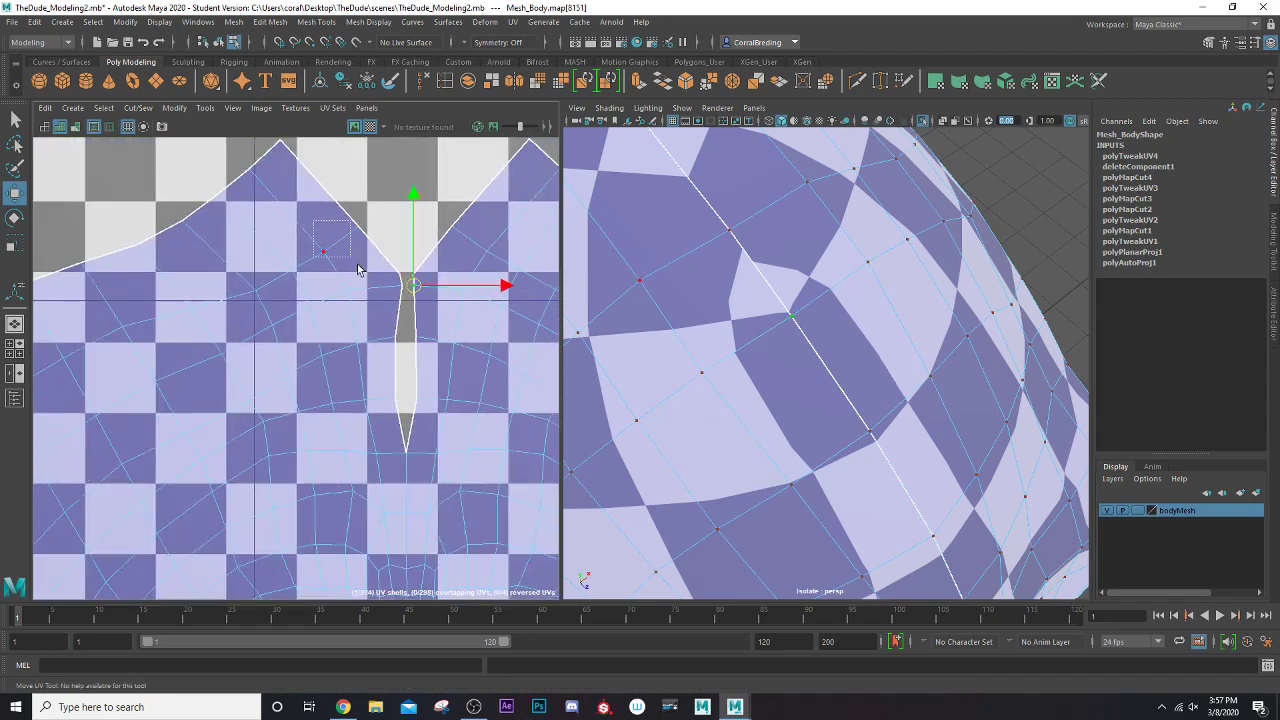
left_click_drag(358, 268, 505, 362)
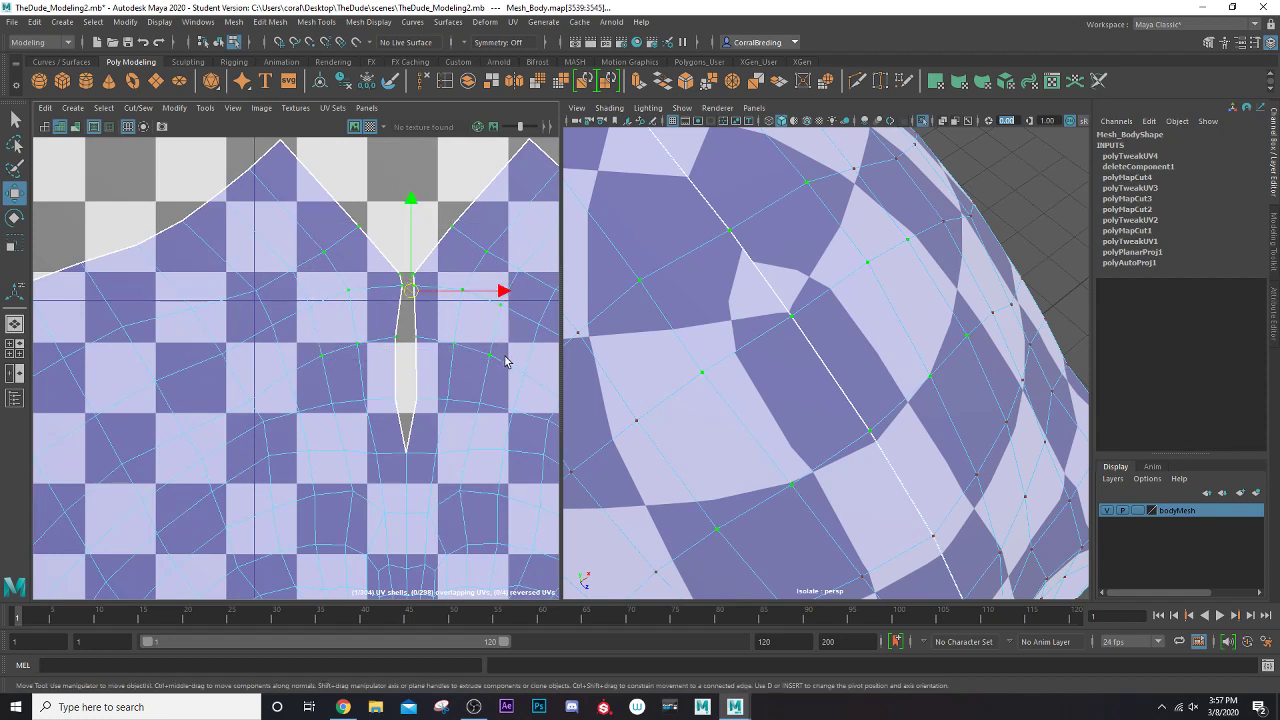
key("ctrl+u")
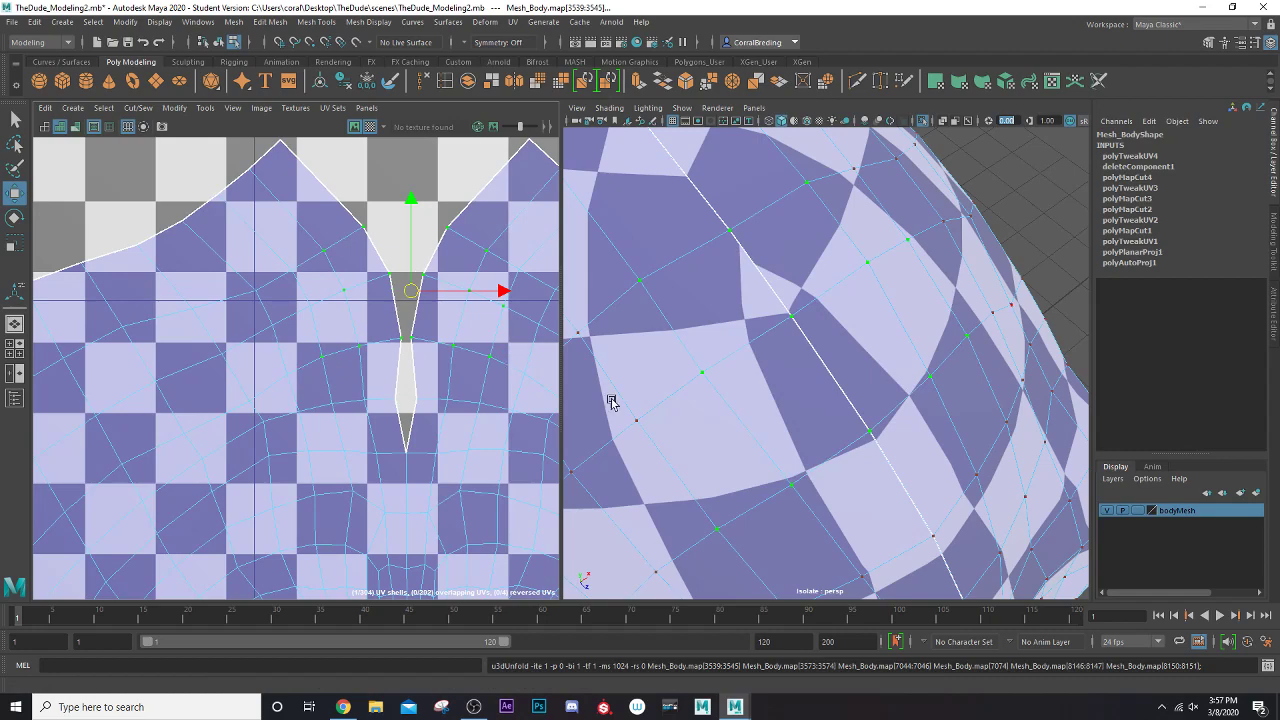
scroll(753, 340, "down", 5)
scroll(743, 344, "up", 8)
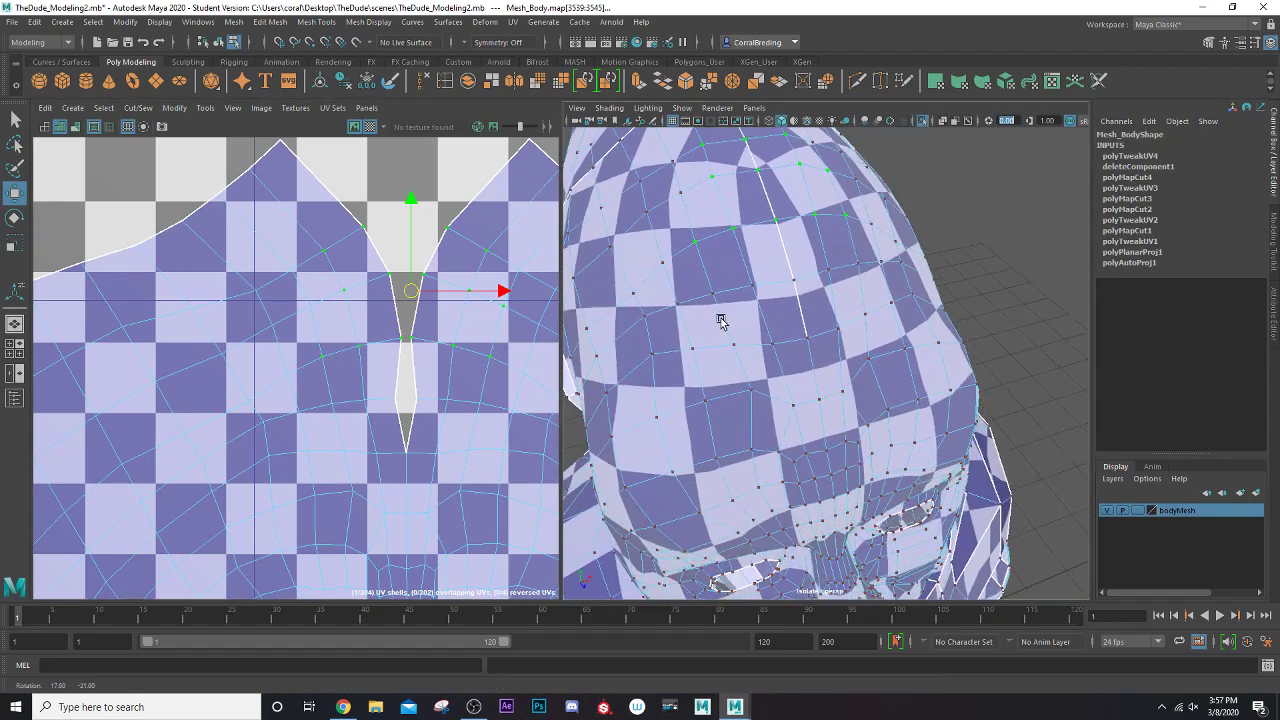
scroll(728, 383, "down", 6)
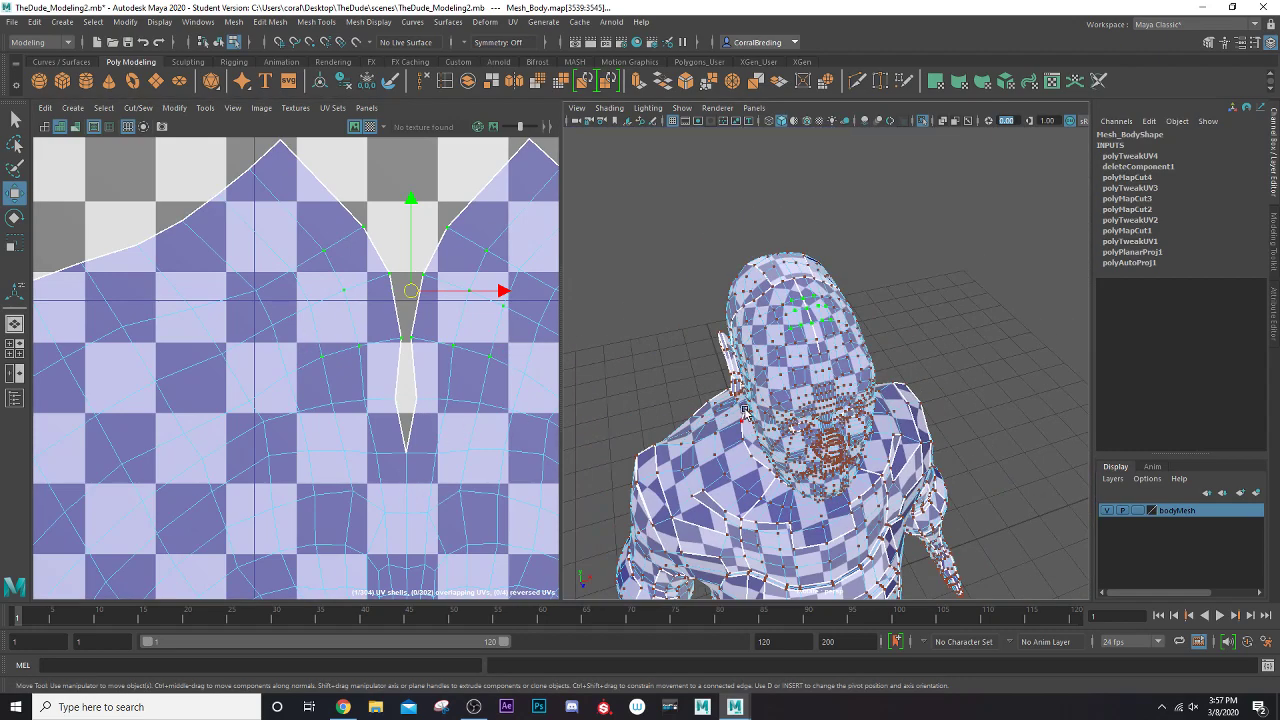
left_click_drag(744, 408, 734, 356, "alt")
scroll(720, 348, "up", 4)
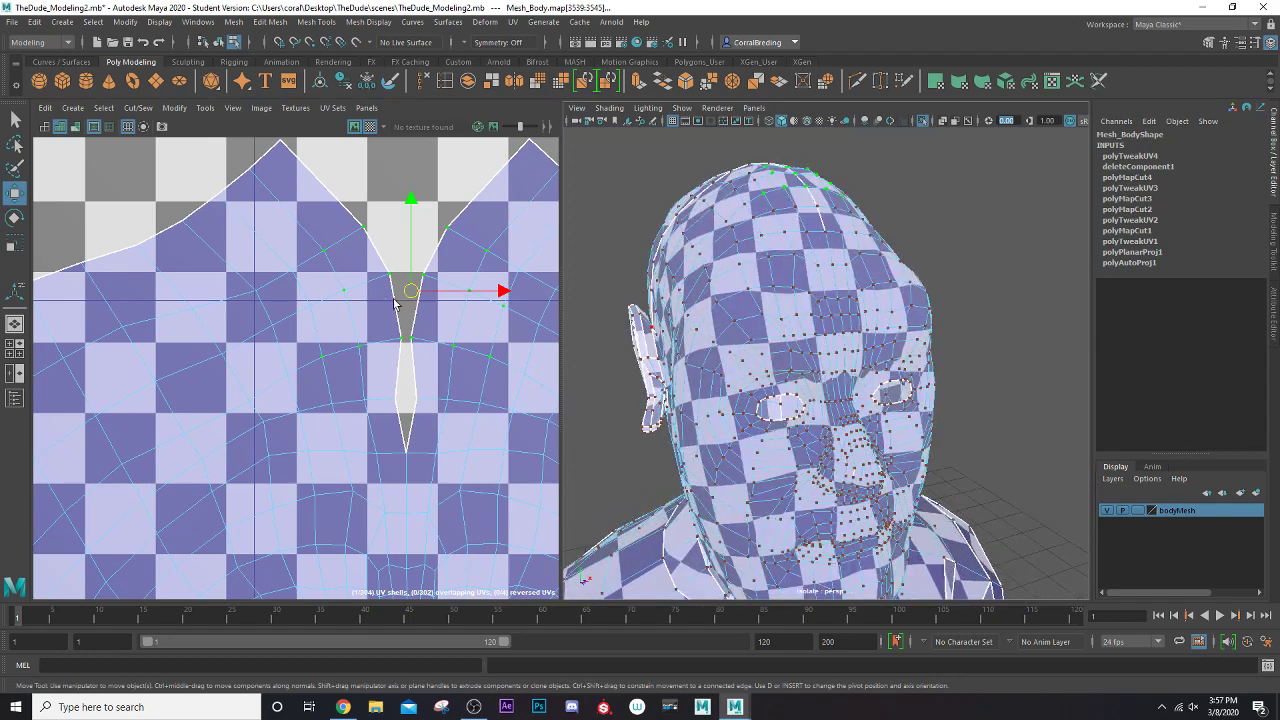
- Leave UV component selection, reselect the whole body mesh, and bring the face shell's surroundings in the UV layout into view
right_click(789, 256)
left_click(908, 240)
scroll(908, 240, "down", 3)
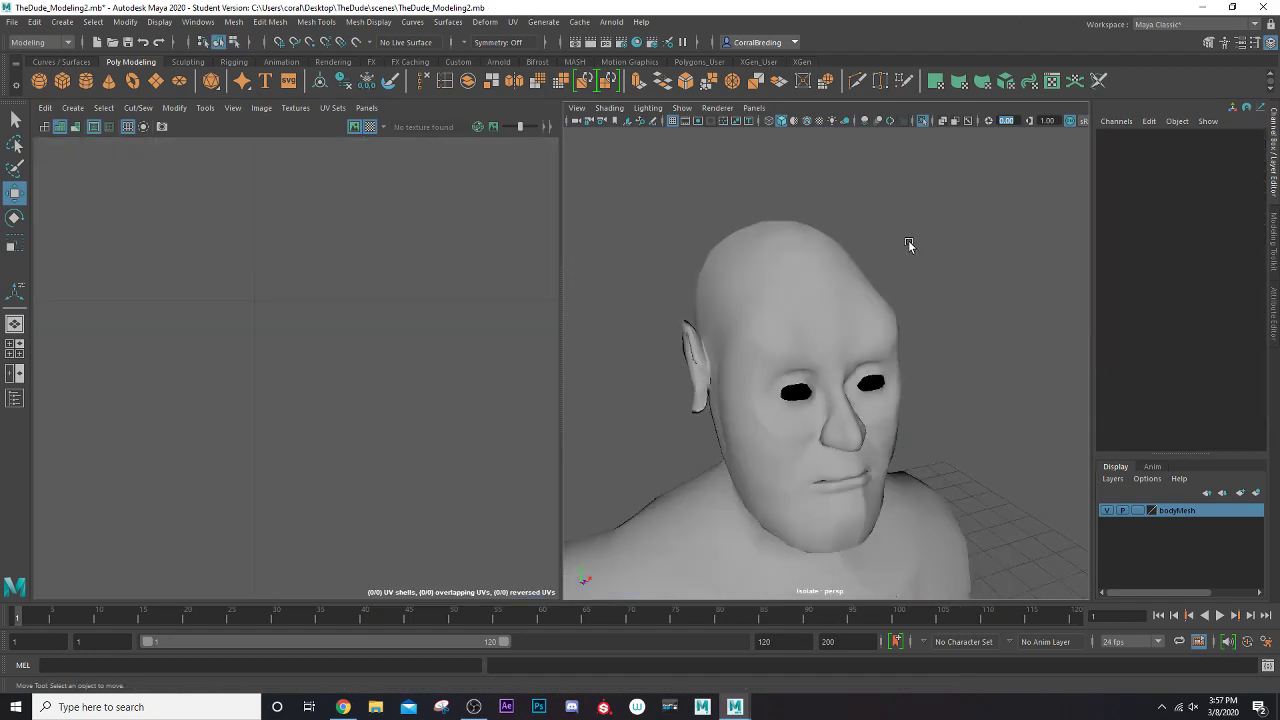
left_click(833, 315)
scroll(673, 378, "down", 1)
scroll(673, 378, "down", 3)
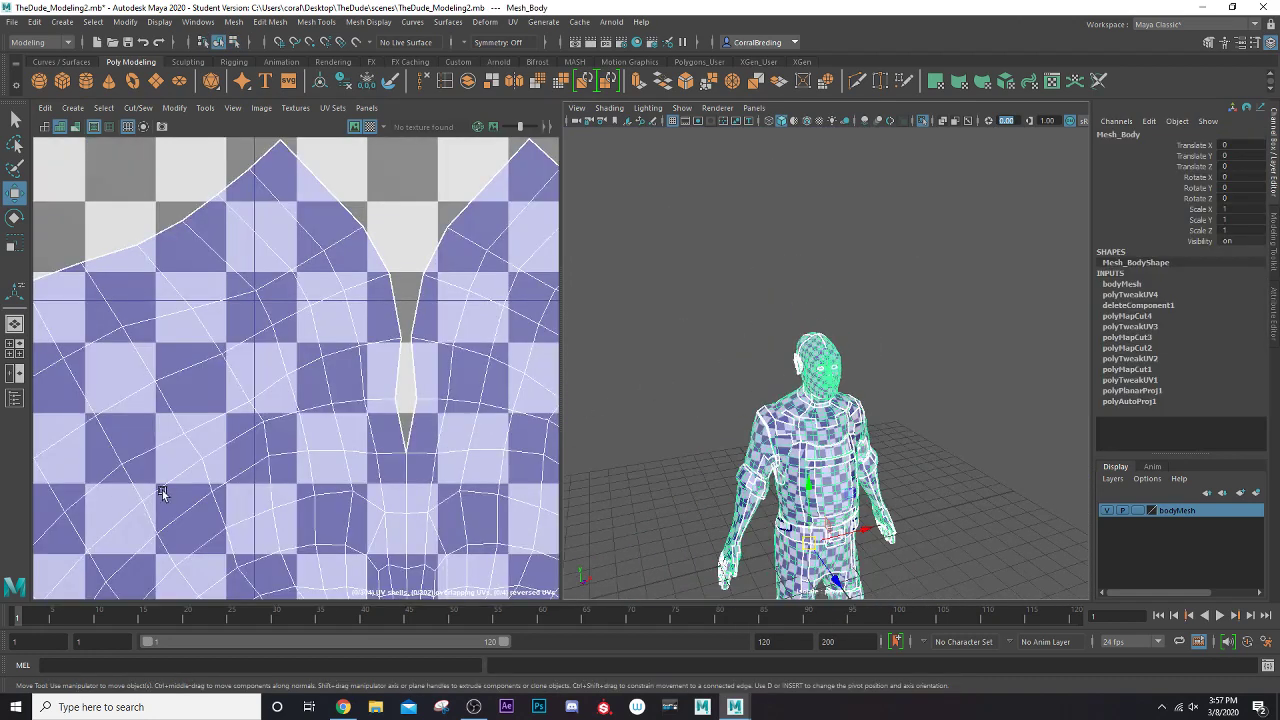
scroll(162, 490, "down", 5)
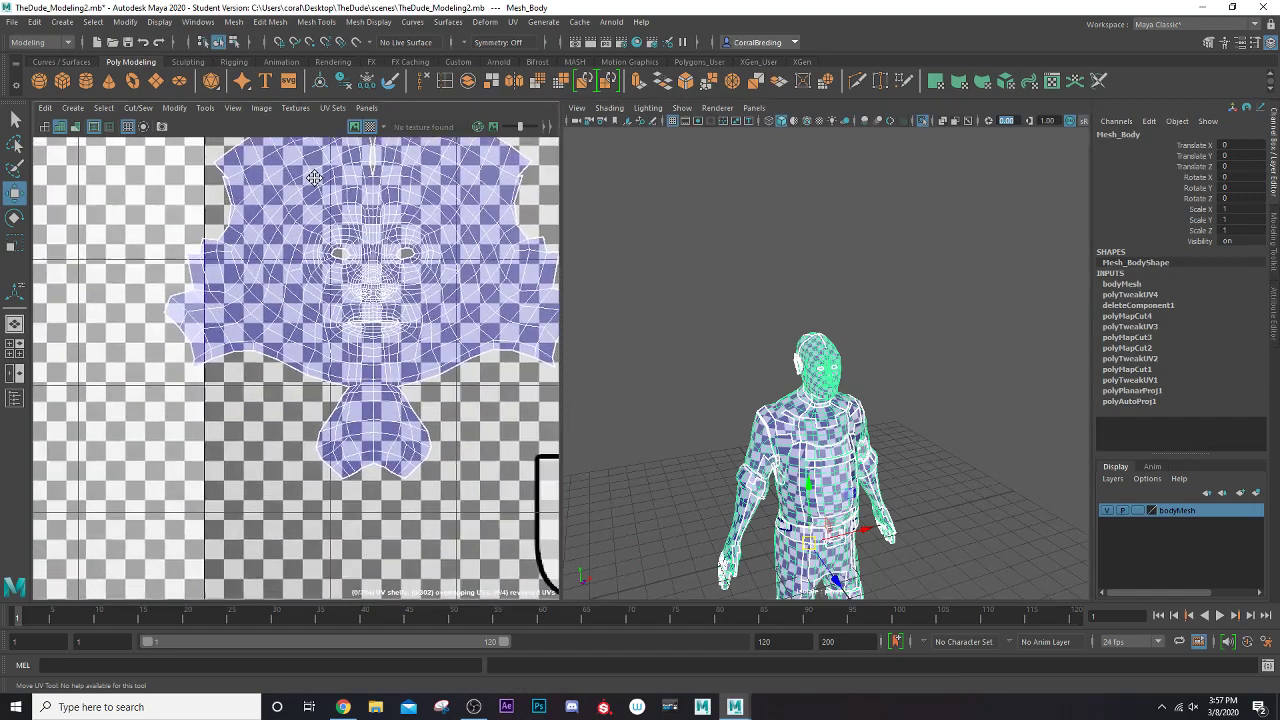
scroll(314, 177, "down", 6)
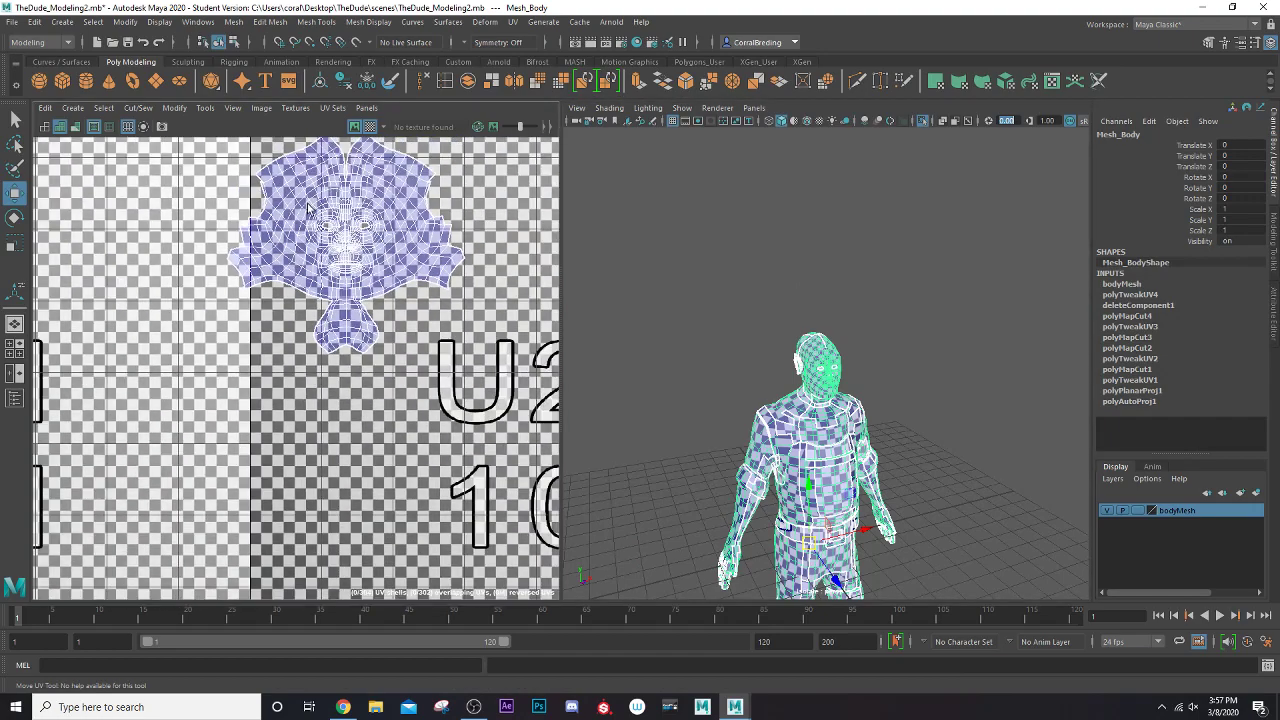
scroll(422, 343, "up", 1)
scroll(396, 331, "up", 1)
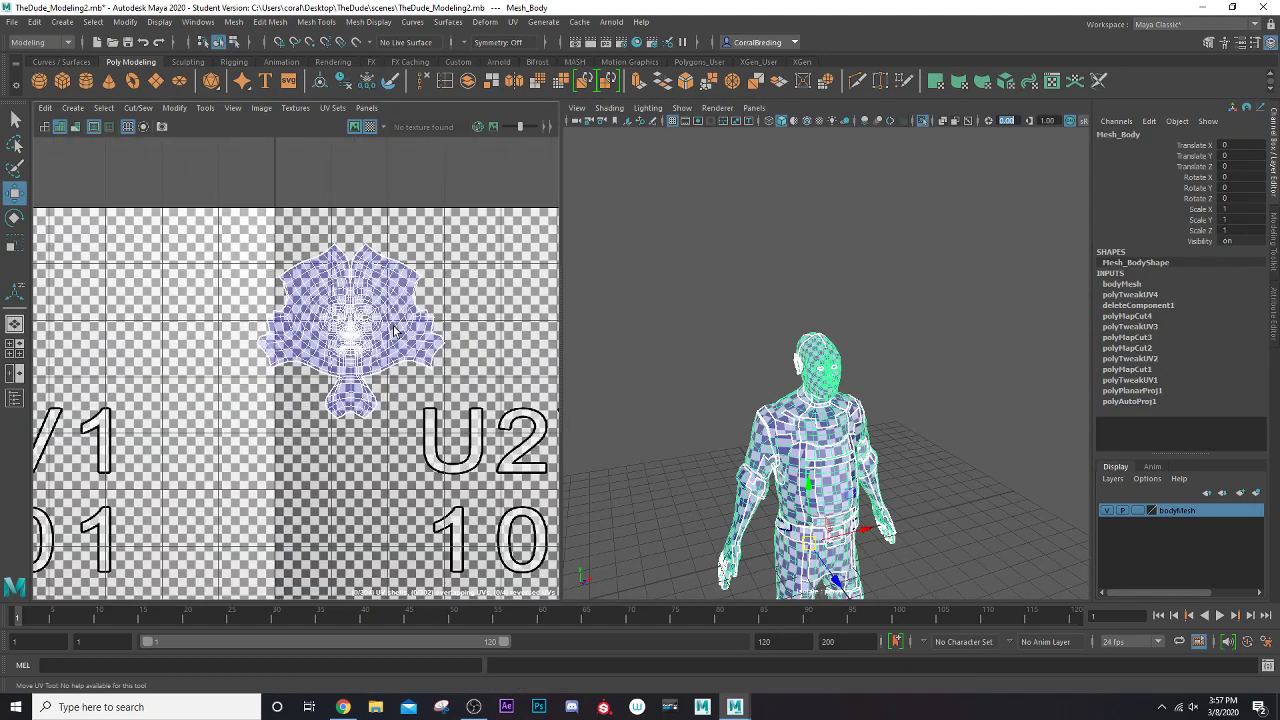
scroll(670, 382, "up", 8)
- Switch to face selection and select the faces of the whole head and neck from the side
left_click_drag(679, 381, 819, 367, "alt")
right_click_drag(389, 306, 389, 342)
scroll(197, 322, "down", 1)
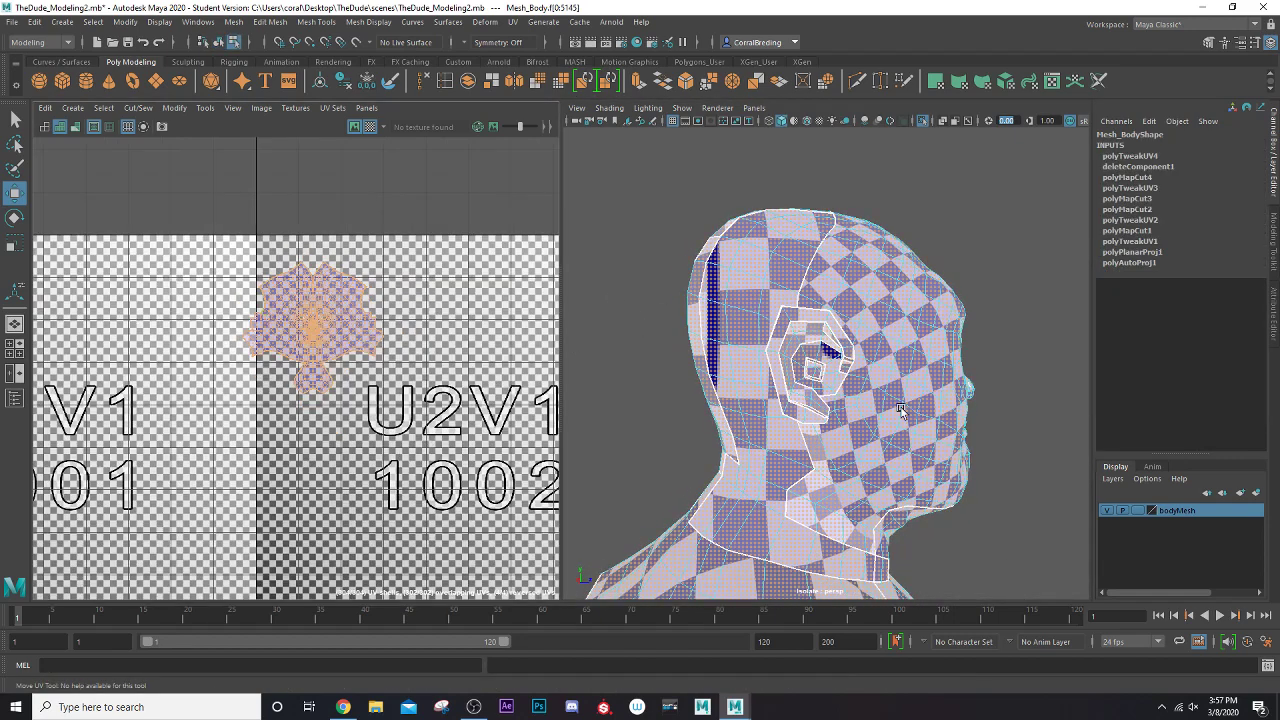
scroll(880, 405, "down", 4)
left_click_drag(712, 229, 910, 466)
scroll(906, 466, "up", 2)
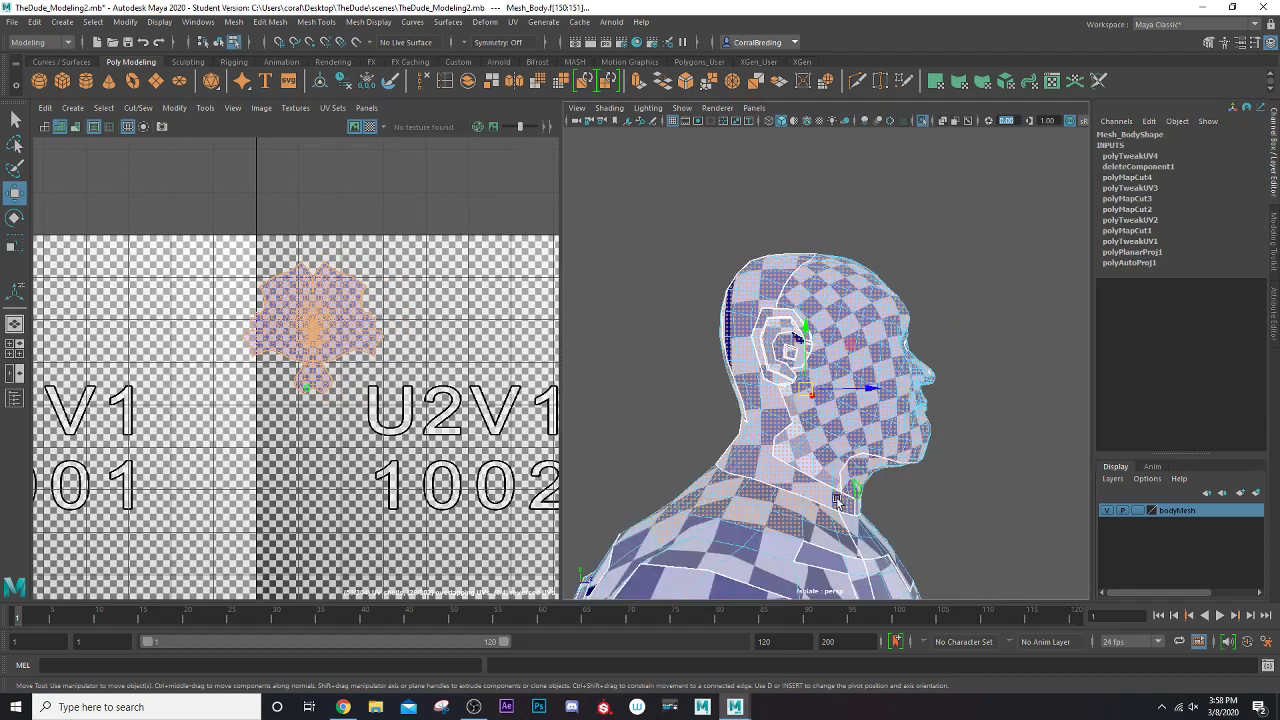
- Set symmetry to Object X and remove the extra shoulder faces from the selection
left_click(463, 44)
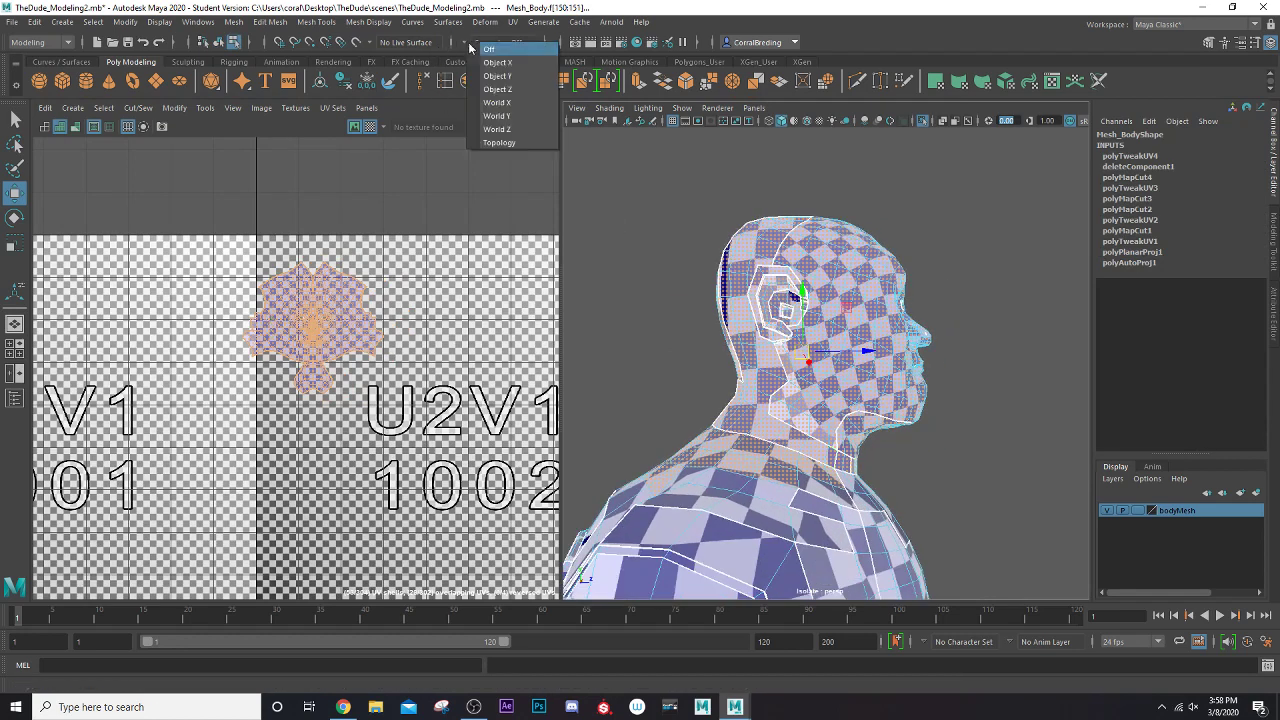
left_click(488, 55)
left_click(775, 457, "ctrl")
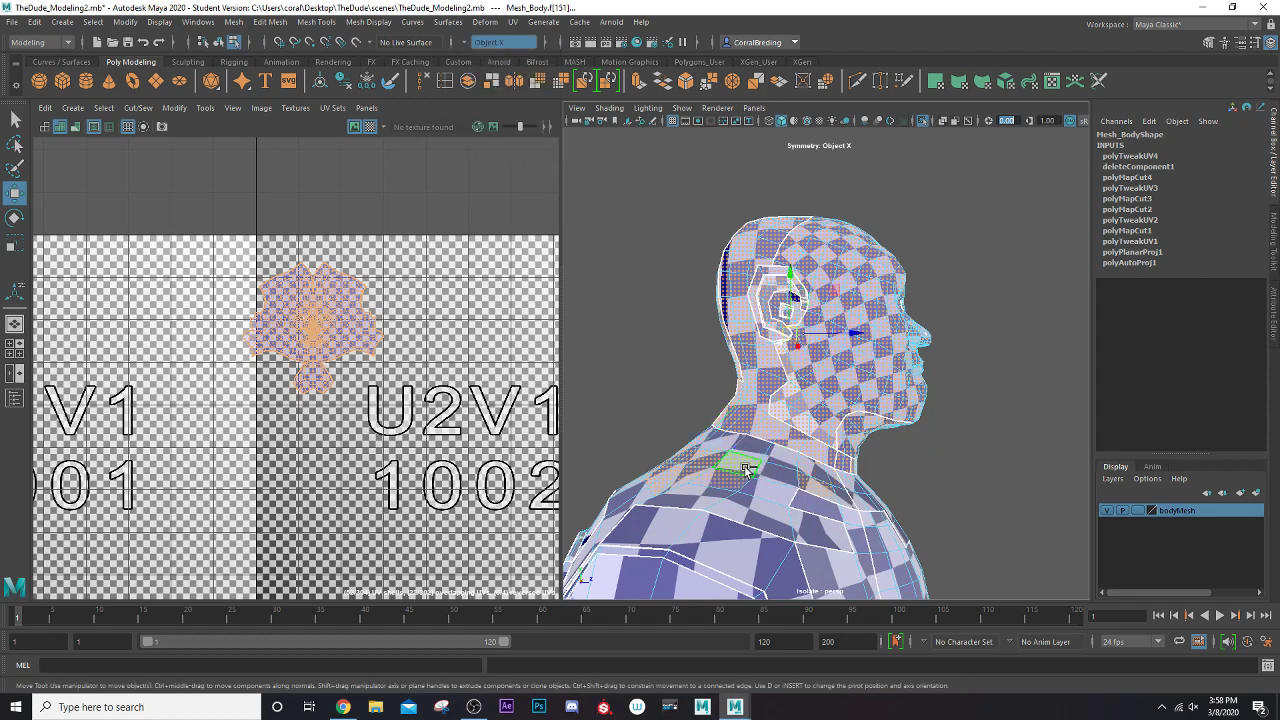
left_click(742, 470, "ctrl")
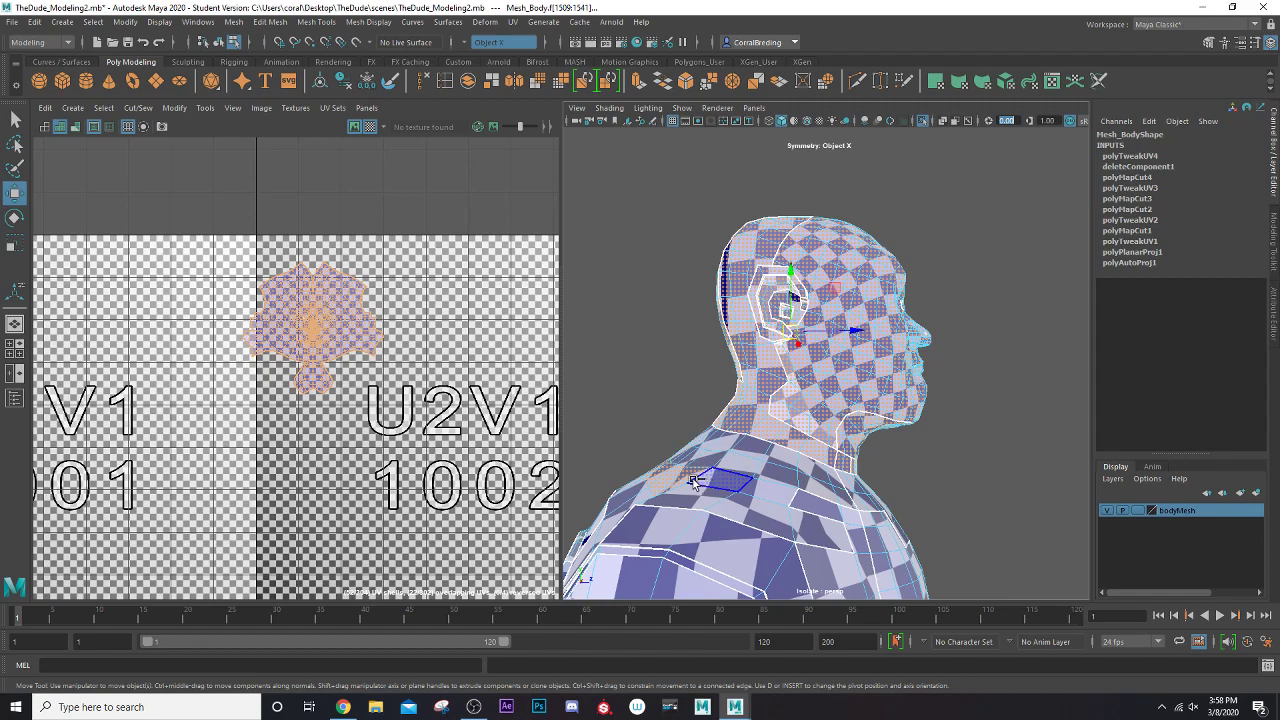
mouse_move(690, 478)
left_mouse_down("alt")
mouse_move(820, 485)
mouse_move(700, 485)
left_mouse_up("alt")
- Deselect the faces belonging to the face shell by enclosing that shell in the UV layout
left_click_drag(214, 229, 349, 383)
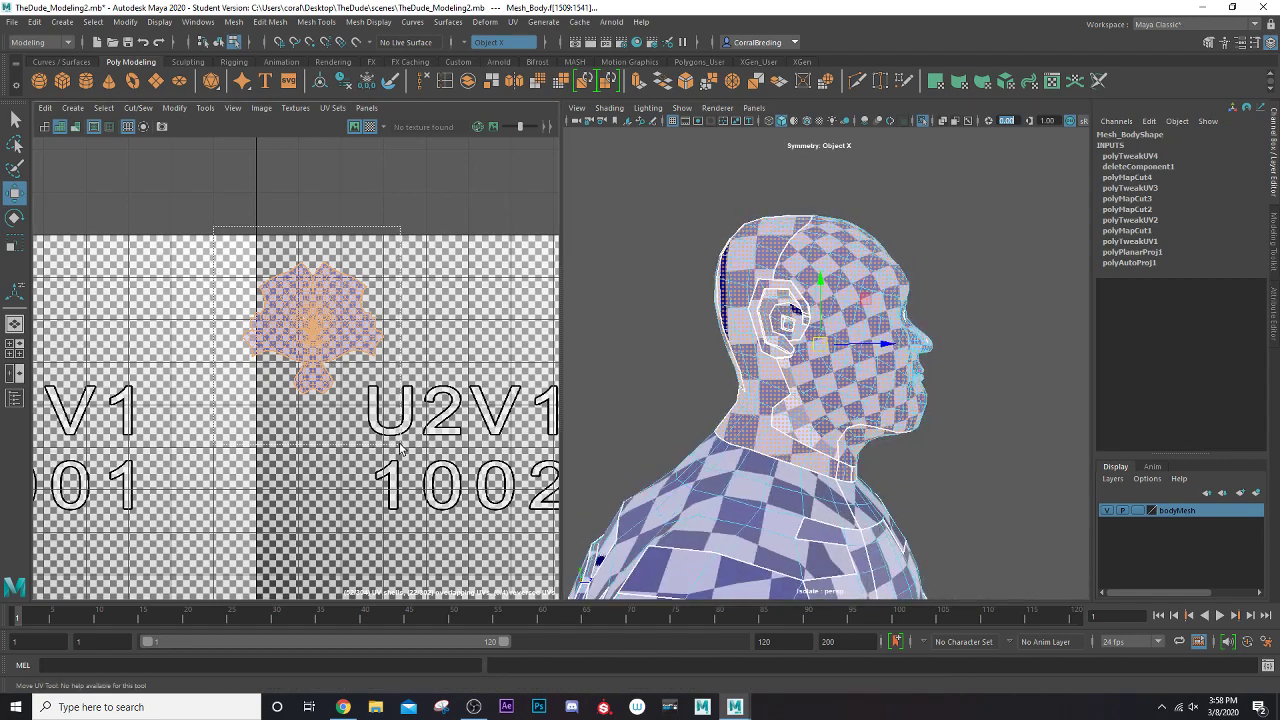
left_click_drag(399, 447, 401, 449)
left_click_drag(818, 395, 1005, 407, "alt")
middle_click_drag(338, 358, 618, 310, "alt")
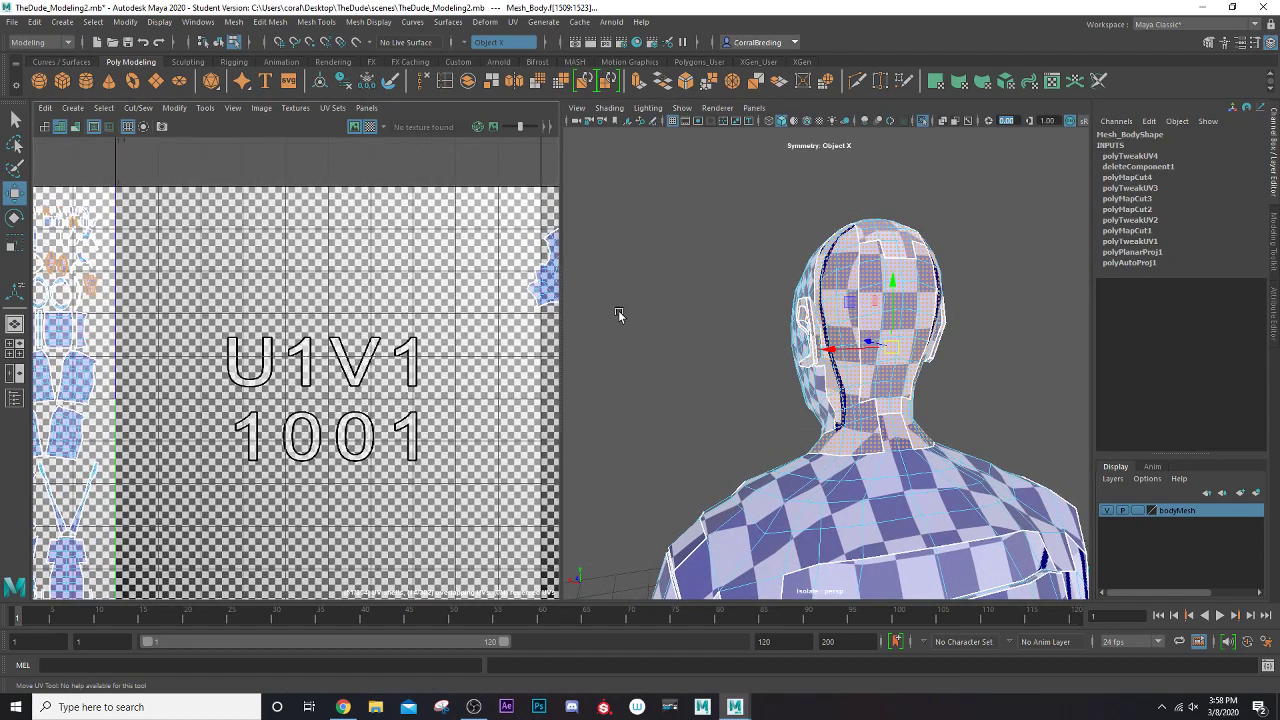
right_click_drag(618, 310, 700, 330, "alt")
left_click_drag(700, 330, 781, 320, "alt")
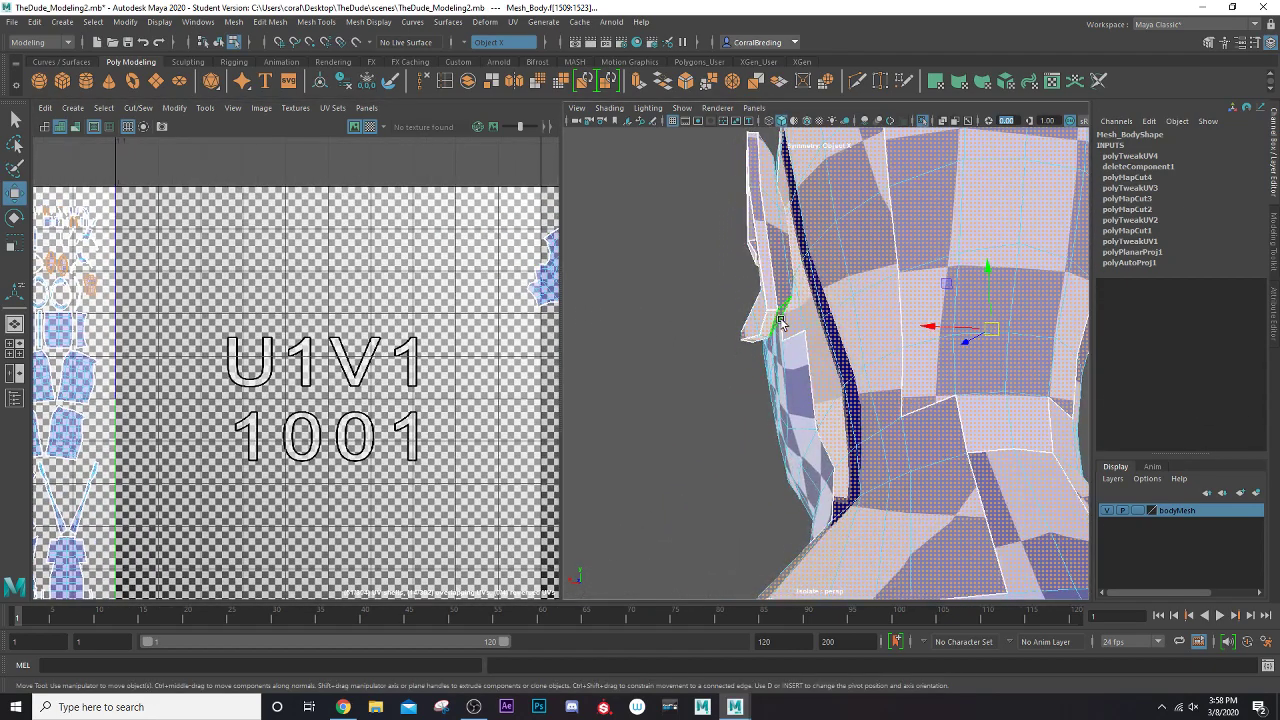
- Remove the faces of the neck band below the head from the selection
left_click(798, 318, "shift")
left_click_drag(780, 266, 928, 286, "alt")
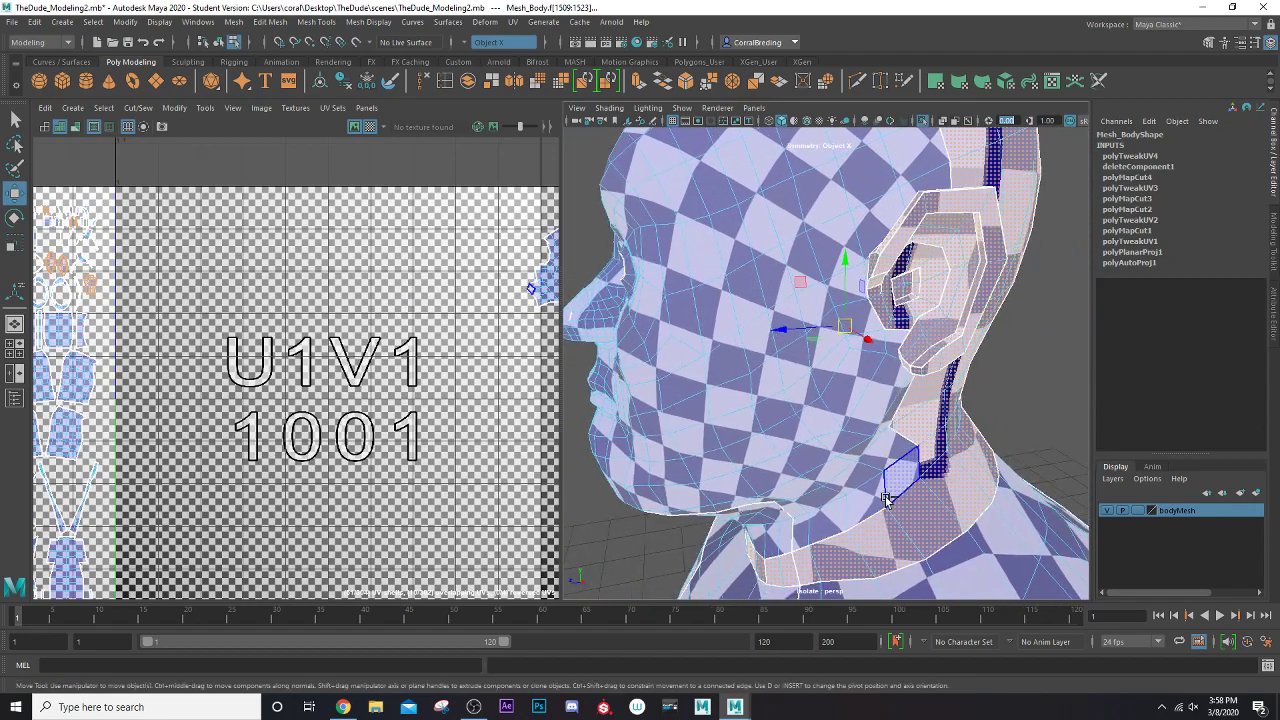
left_click(928, 535, "shift")
left_click_drag(823, 497, 803, 474, "alt")
middle_click_drag(897, 514, 852, 425, "alt")
left_click(891, 458)
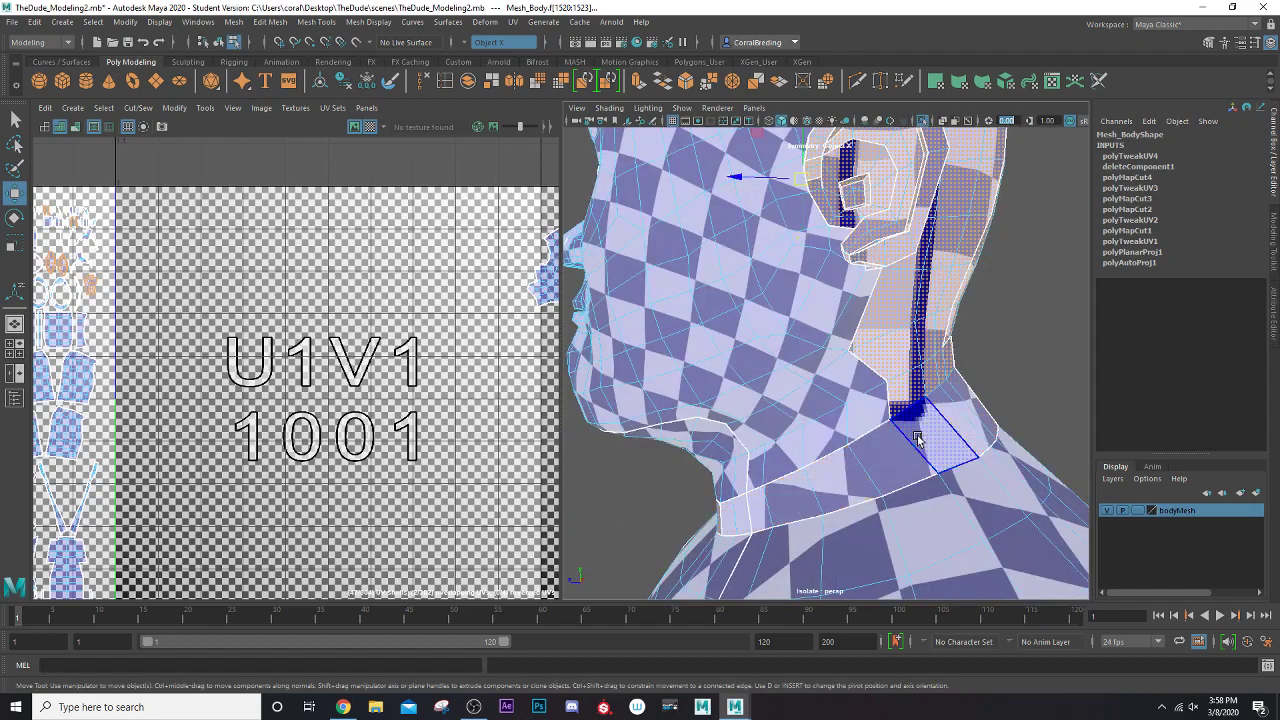
- Remove the faces of both ears from the selection, keeping only the back of the head
left_click_drag(891, 458, 848, 545, "alt")
middle_click_drag(848, 545, 831, 588, "alt")
scroll(721, 454, "up", 3)
left_click_drag(737, 437, 764, 425, "alt")
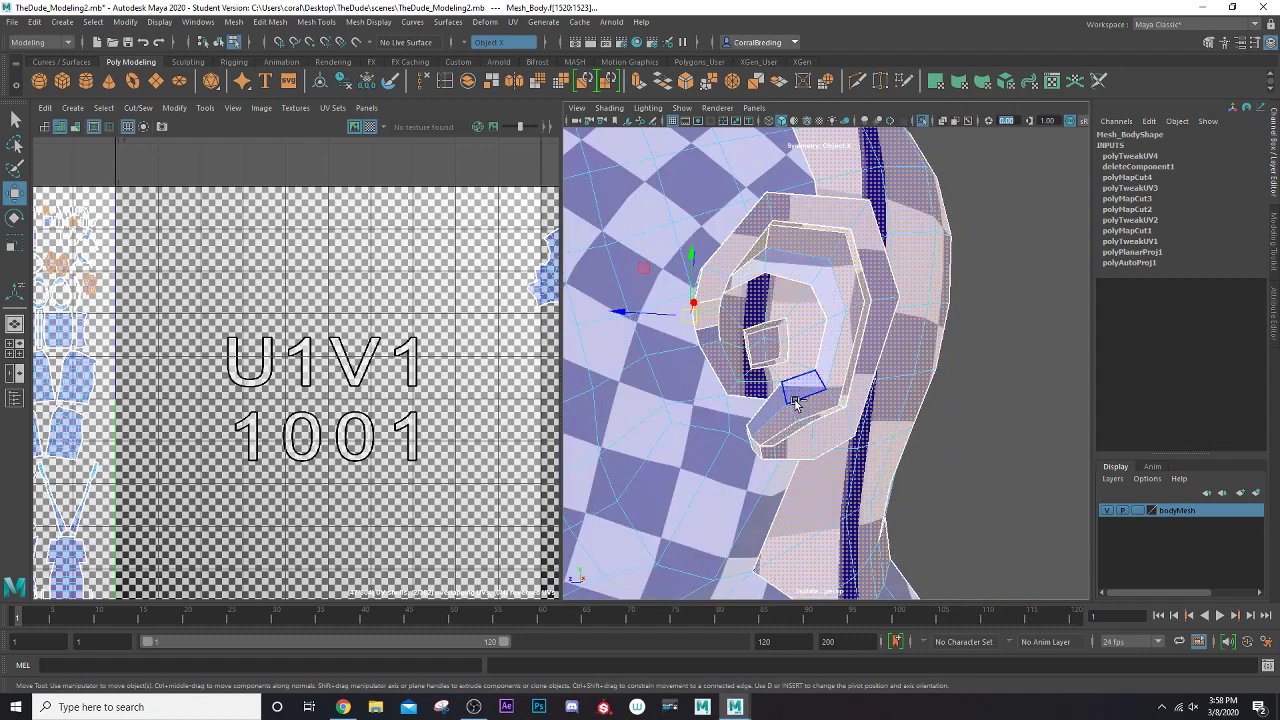
left_click(775, 430)
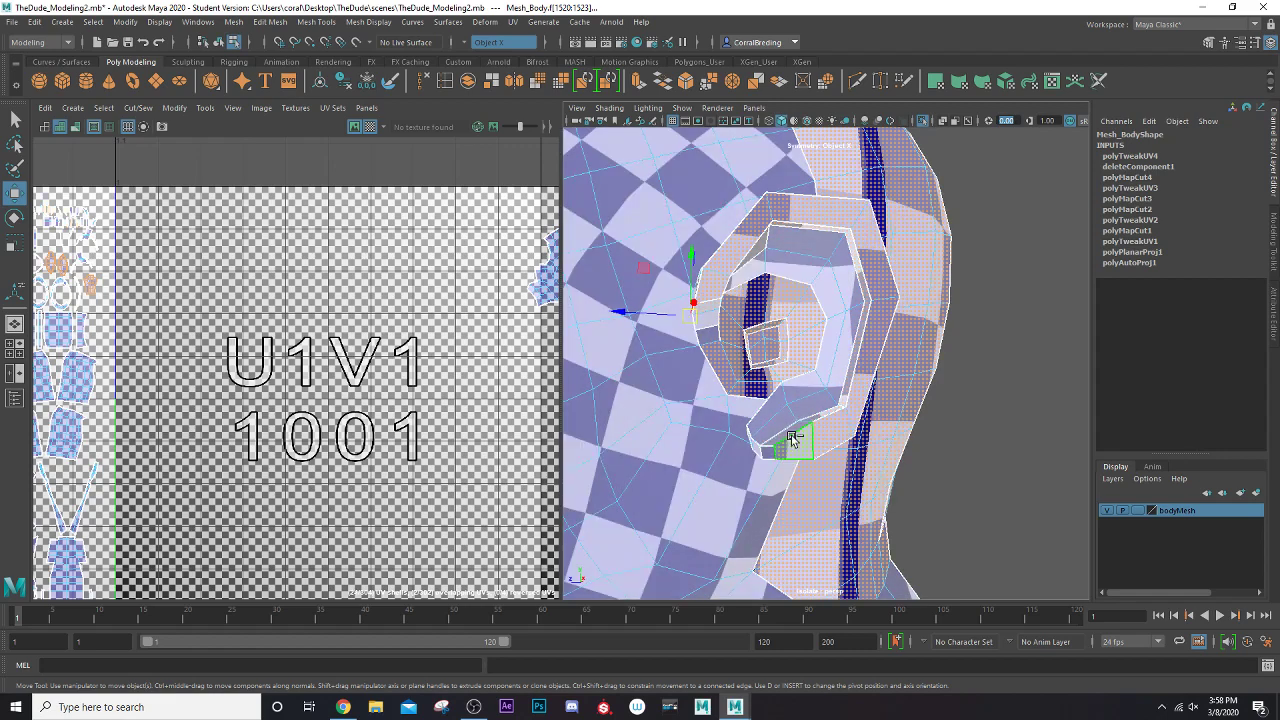
left_click(825, 432)
left_click_drag(825, 432, 810, 363, "alt")
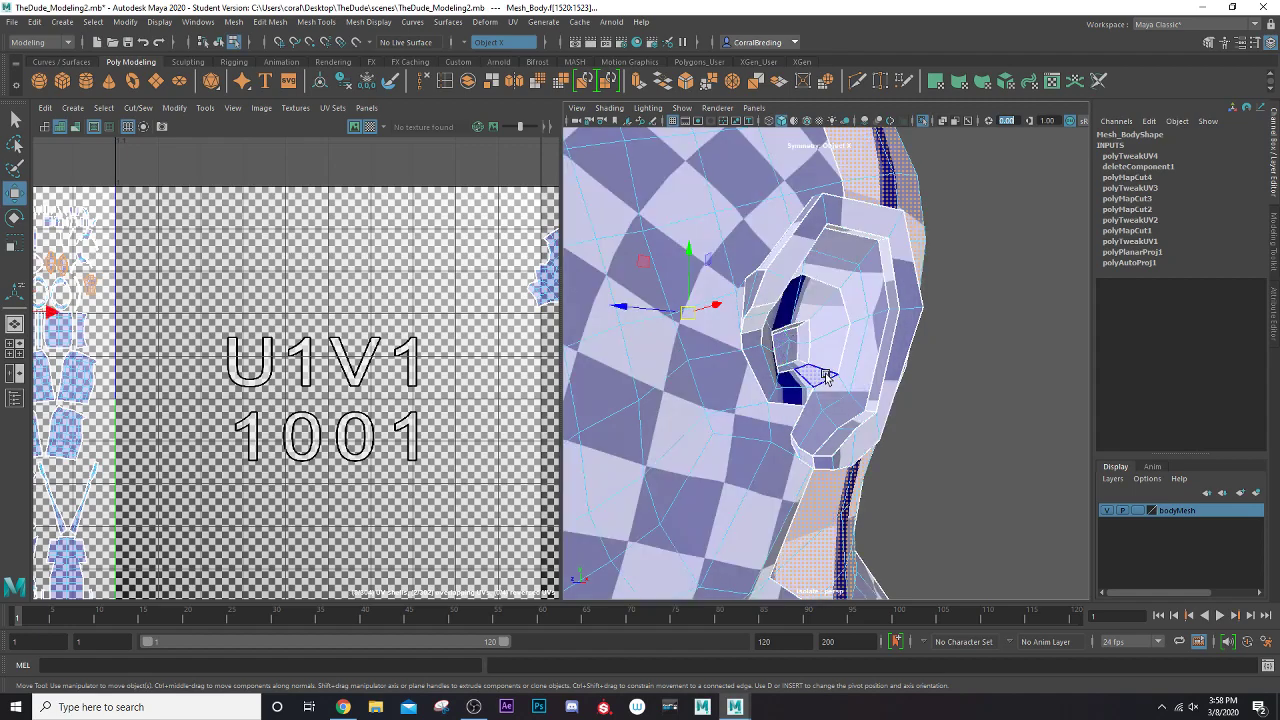
- Check the face selection from behind the head and apply a planar UV projection to it
left_click_drag(825, 376, 762, 432, "alt")
scroll(729, 378, "down", 5)
scroll(765, 377, "up", 6)
scroll(657, 406, "up", 3)
scroll(657, 406, "down", 7)
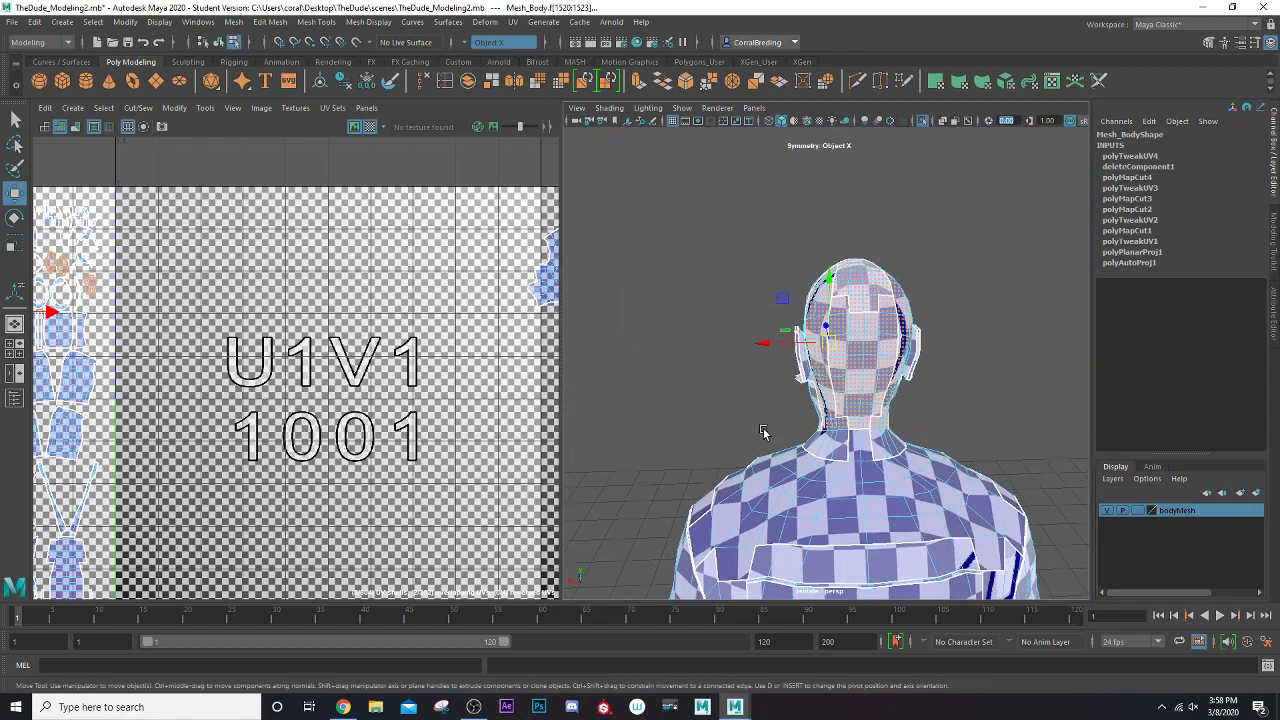
scroll(764, 430, "up", 3)
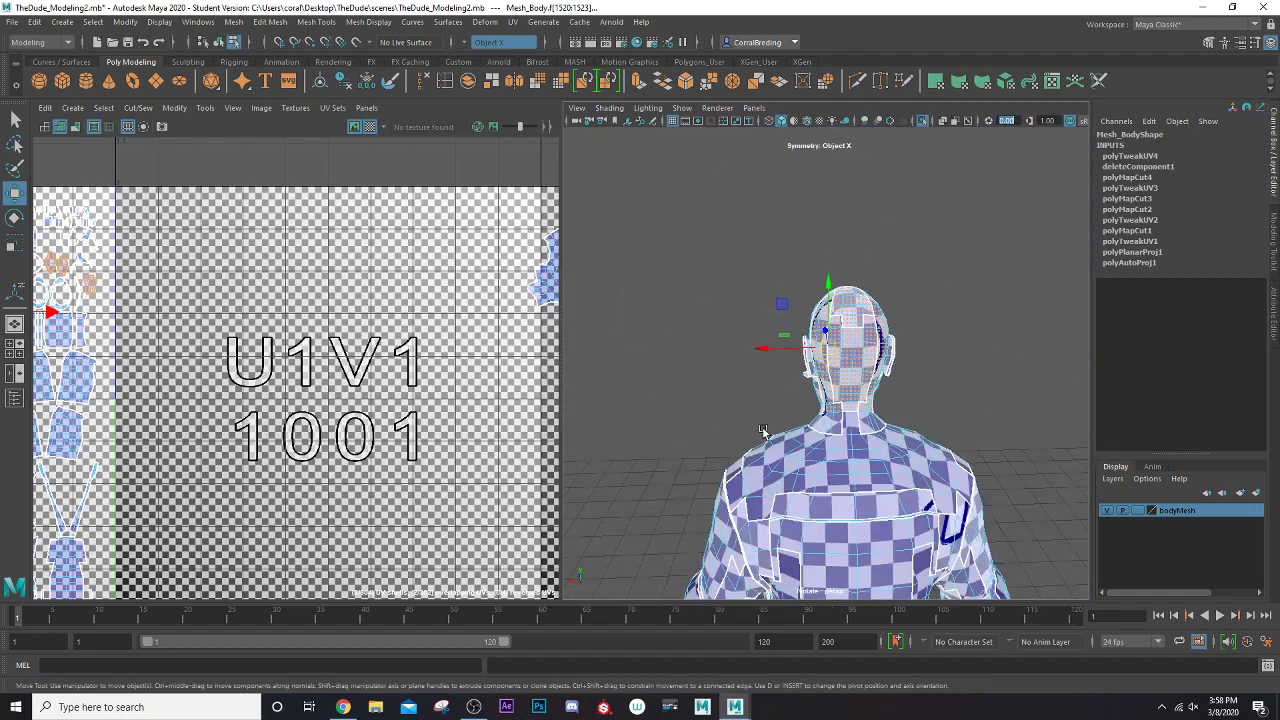
left_click(514, 22)
left_click(545, 127)
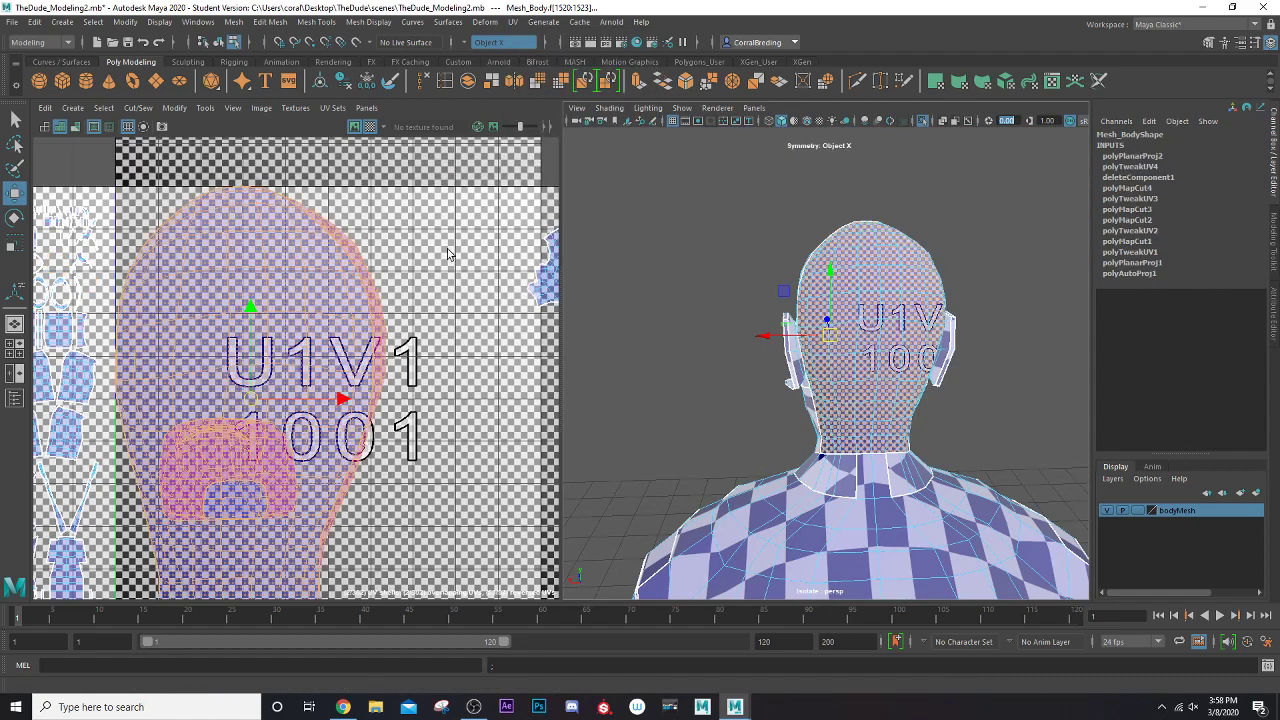
- Select the projected back-of-head UV shell and move it up and away from the small shell it covers
scroll(343, 332, "down", 3)
right_click_drag(300, 342, 305, 325)
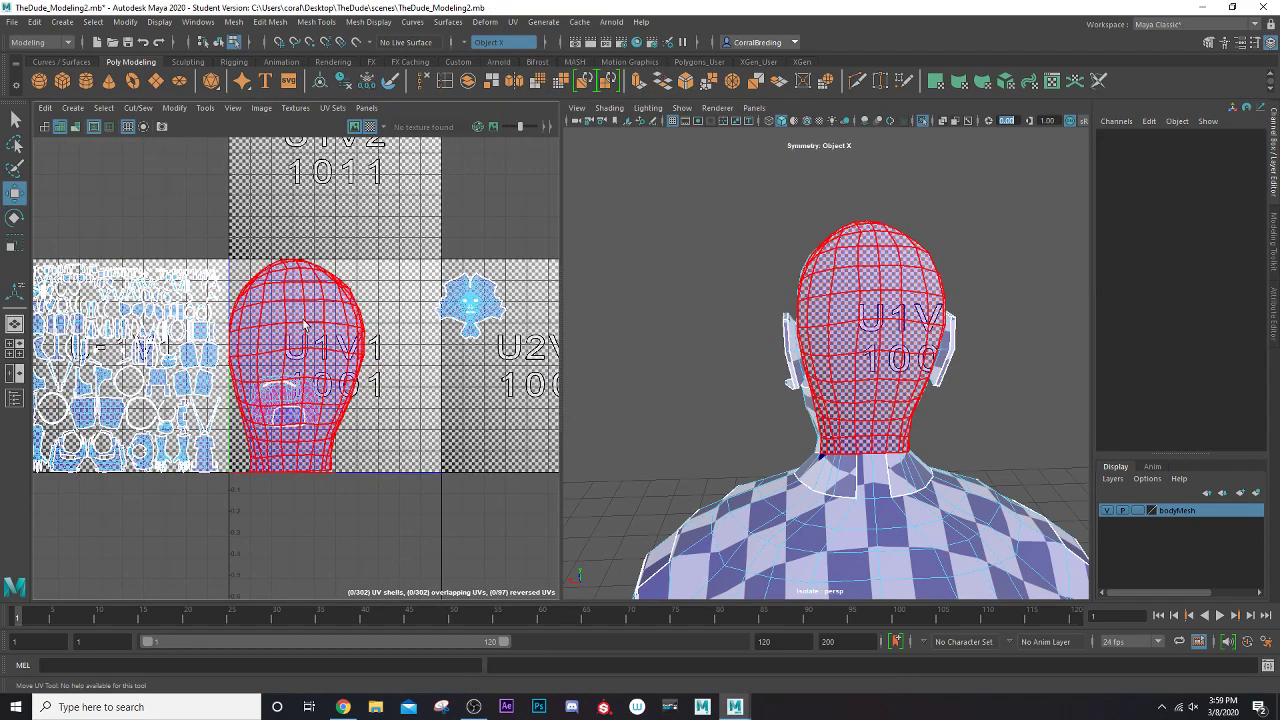
left_click(308, 346)
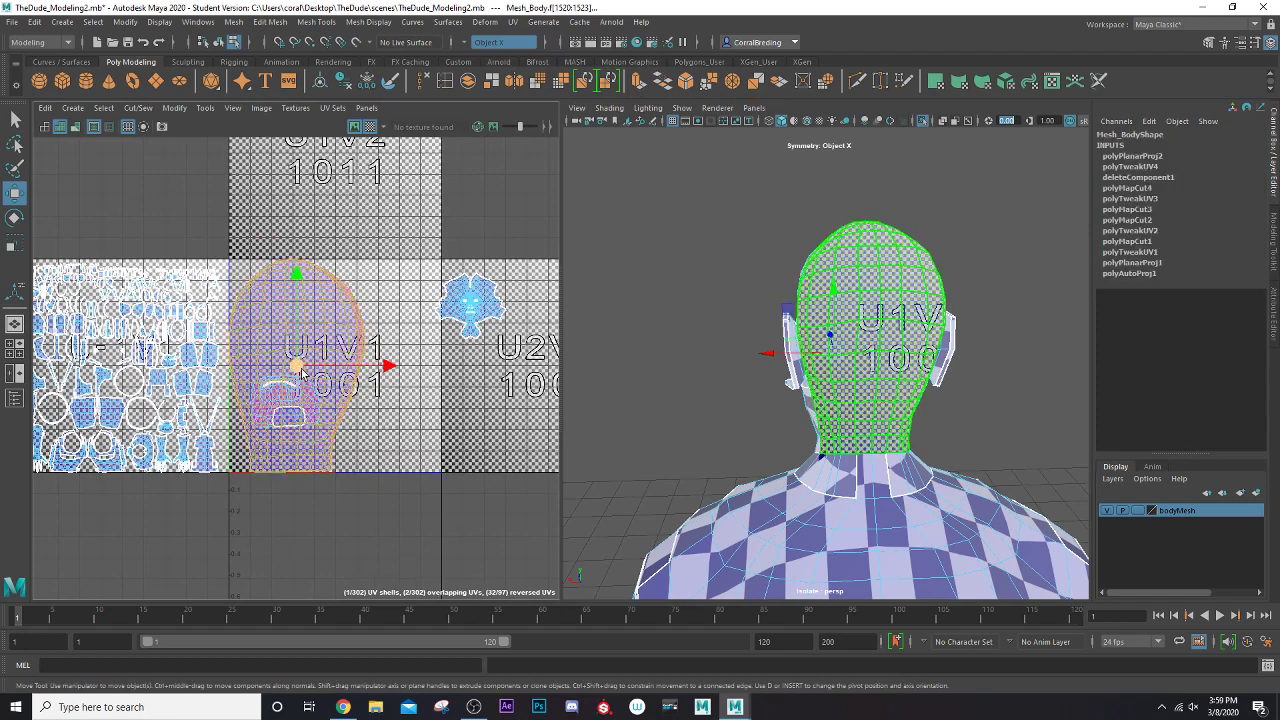
left_click_drag(301, 370, 376, 258)
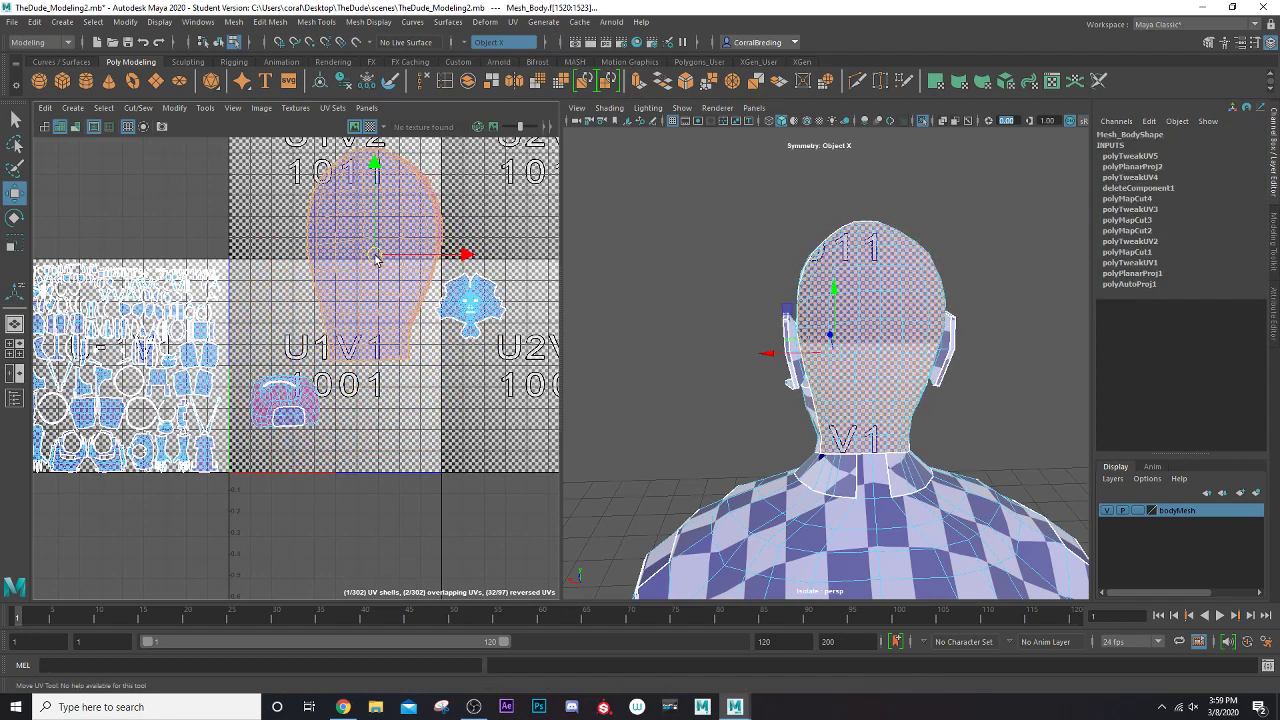
- Unfold the back-of-head shell and rotate it upright
key("ctrl+u")
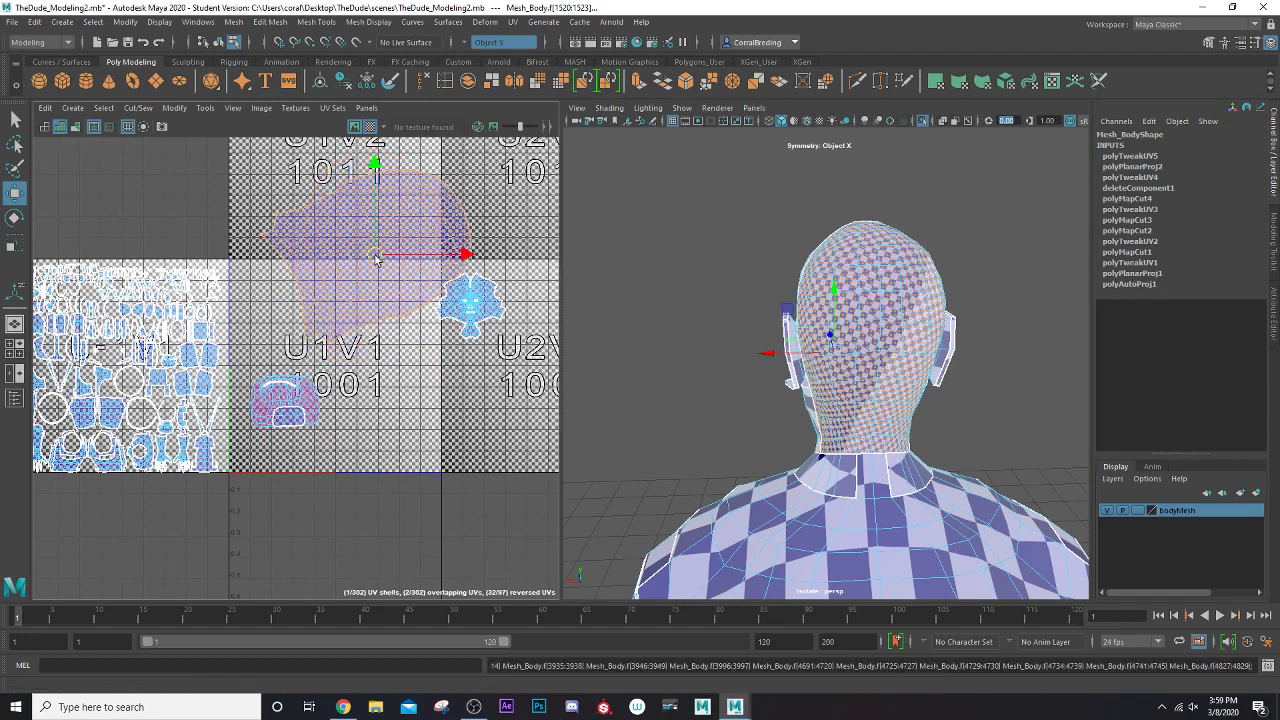
key("e")
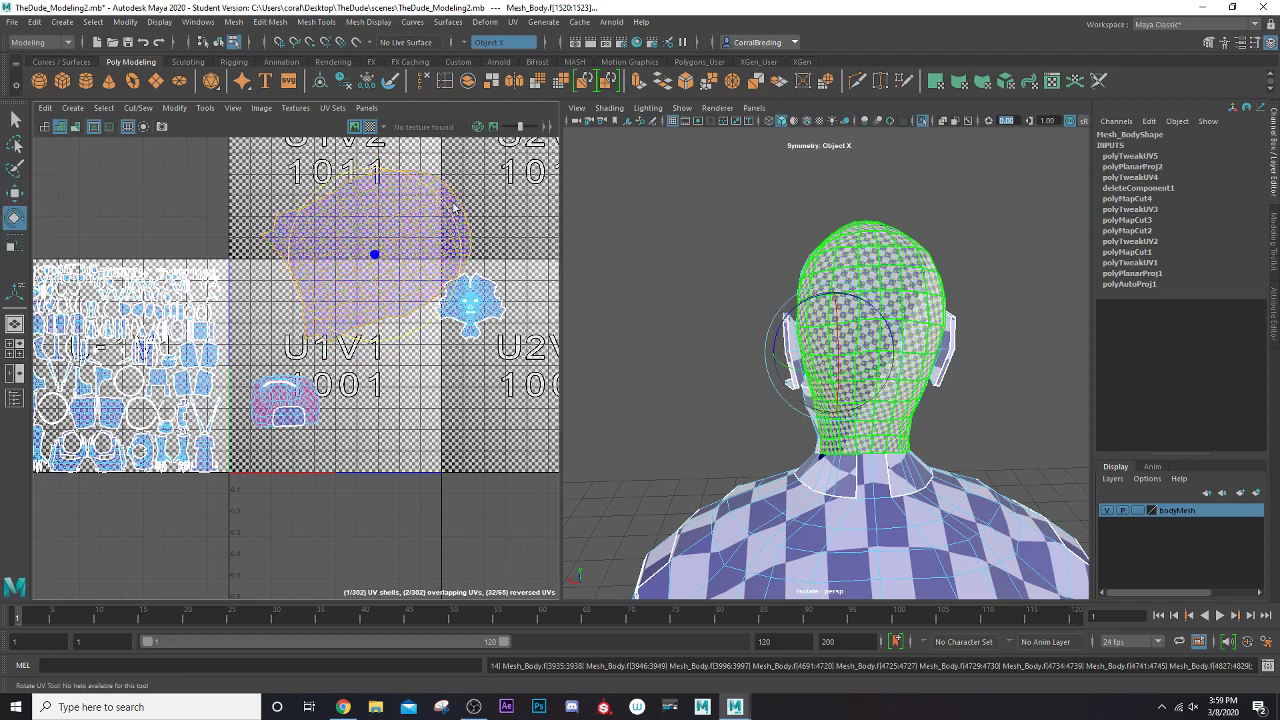
left_click_drag(447, 213, 357, 160)
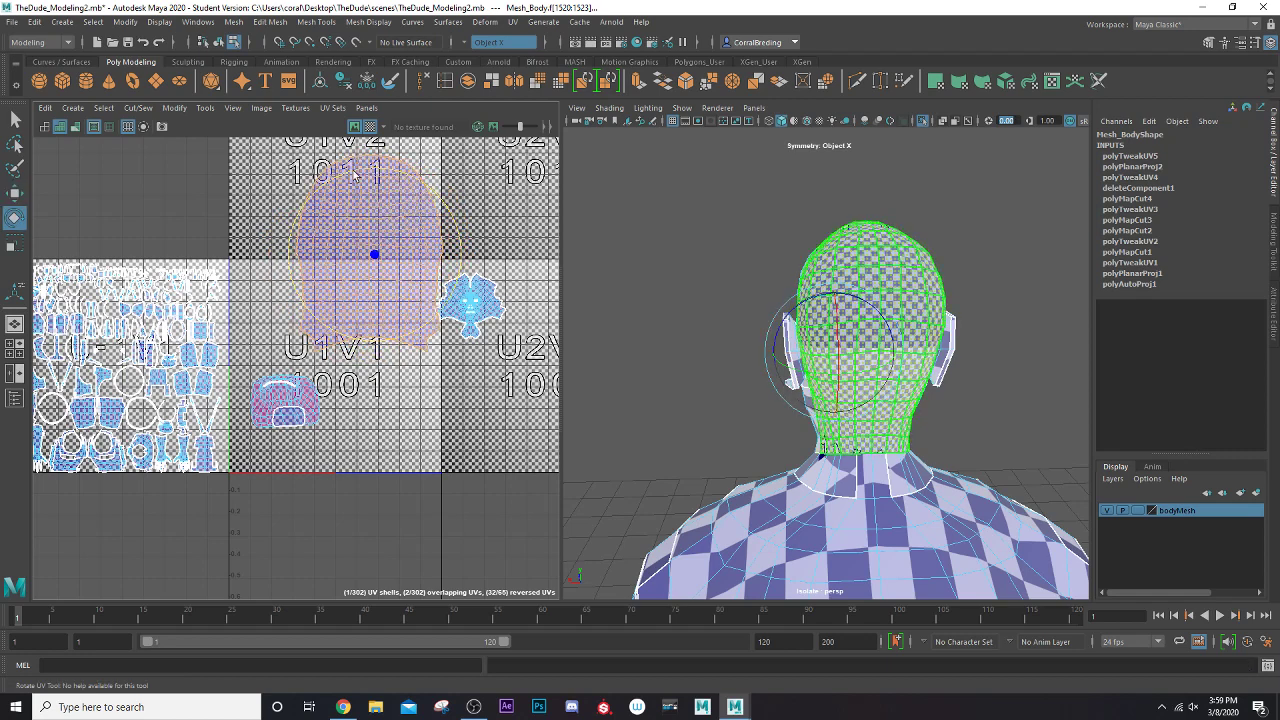
- Scale the back-of-head shell down and move it beside the face shell in the U2V1 tile
key("r")
left_click_drag(374, 254, 511, 318)
key("w")
key("r")
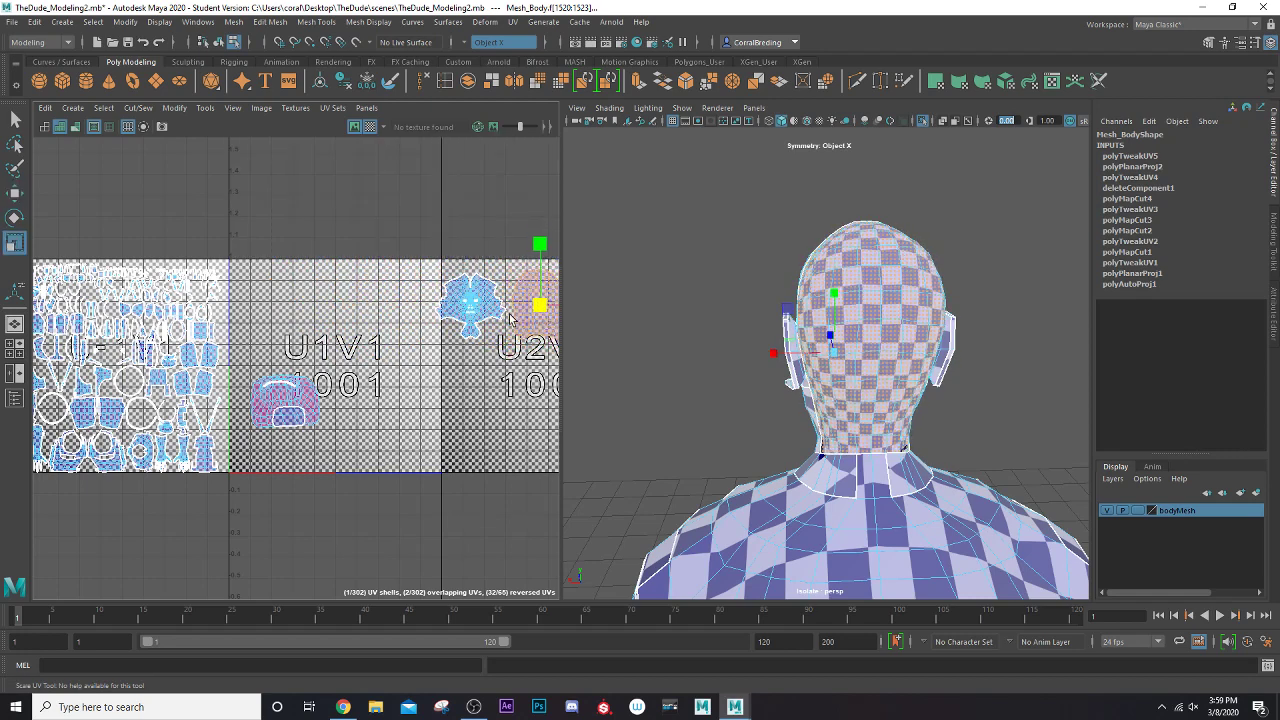
key("w")
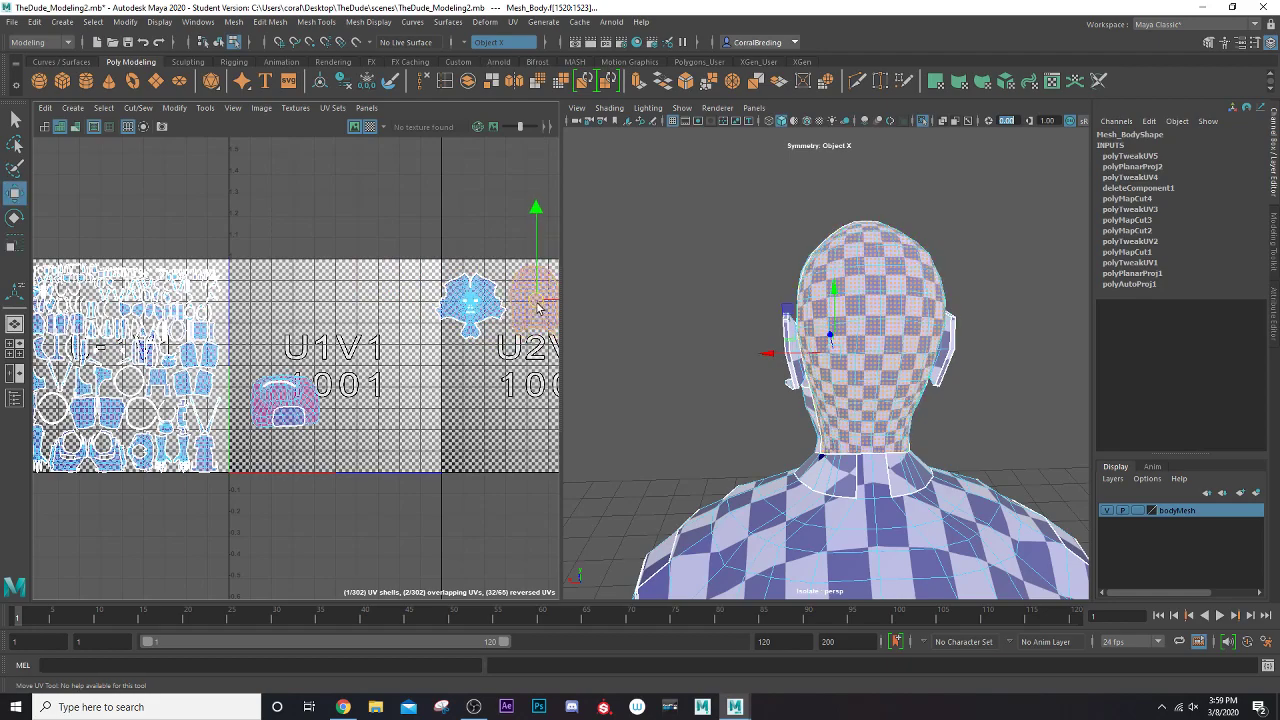
- Scale the back-of-head shell down further so its checker squares match the size of those on the face
left_click_drag(767, 358, 872, 434, "alt")
scroll(471, 369, "up", 2)
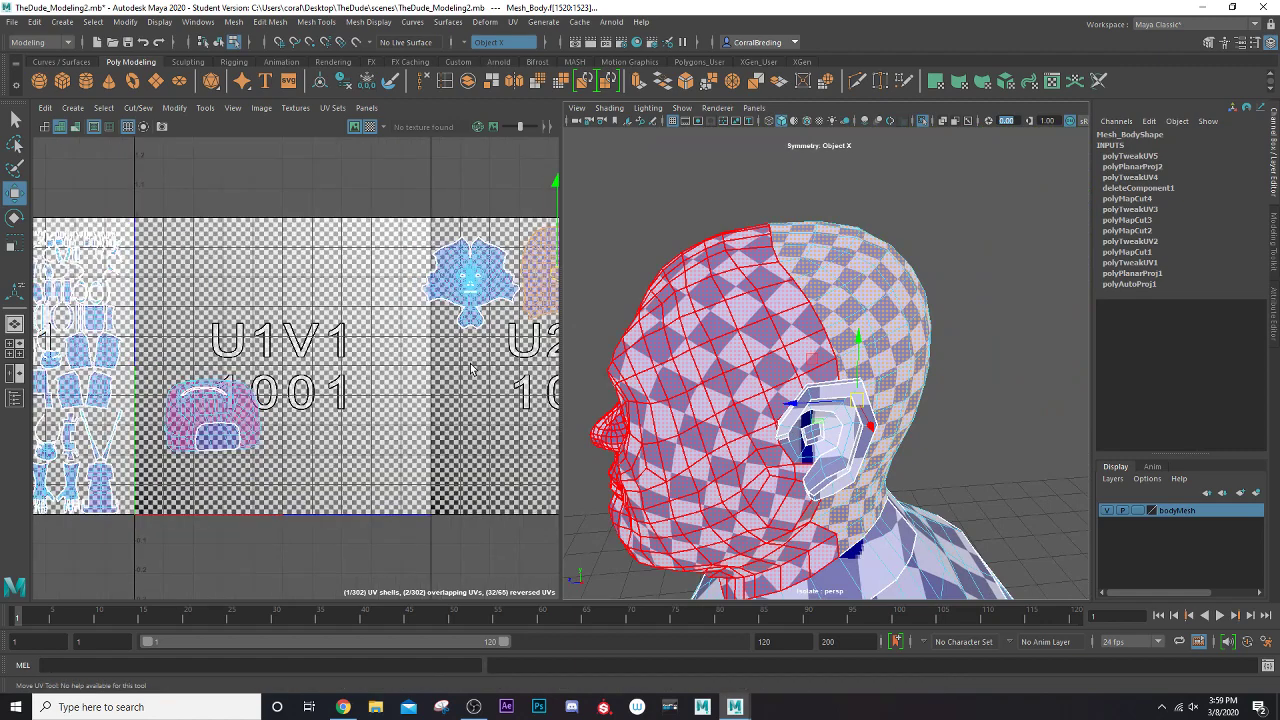
middle_click_drag(465, 330, 434, 362, "alt")
key("r")
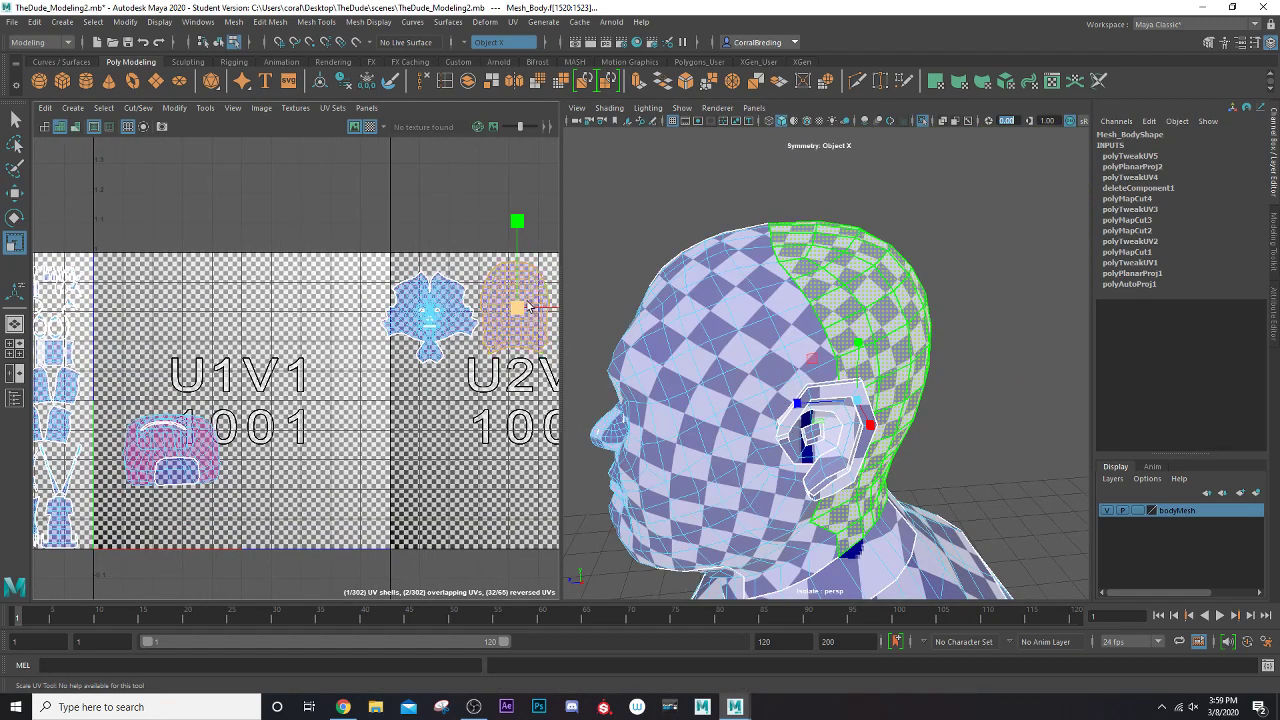
left_click_drag(523, 309, 490, 325)
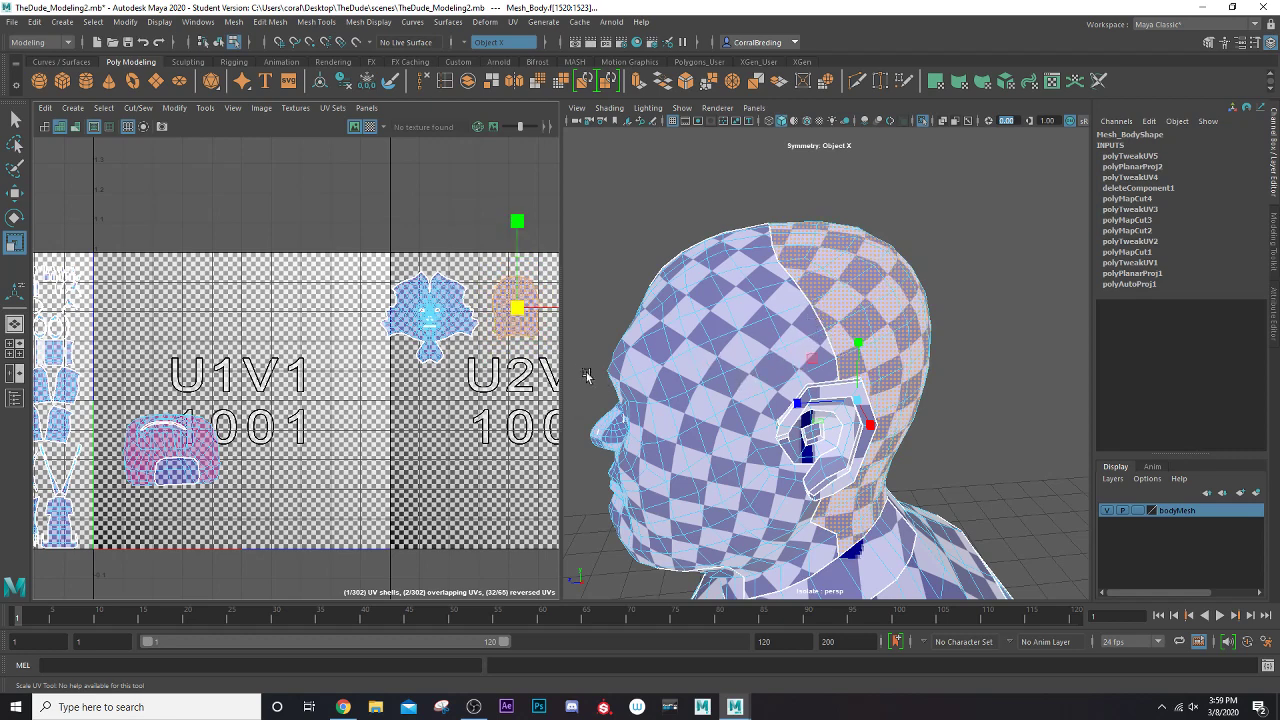
- Arrange the face shell and the back-of-head shell side by side near the top edge of the U2V1 tile
key("w")
left_click_drag(510, 306, 505, 293)
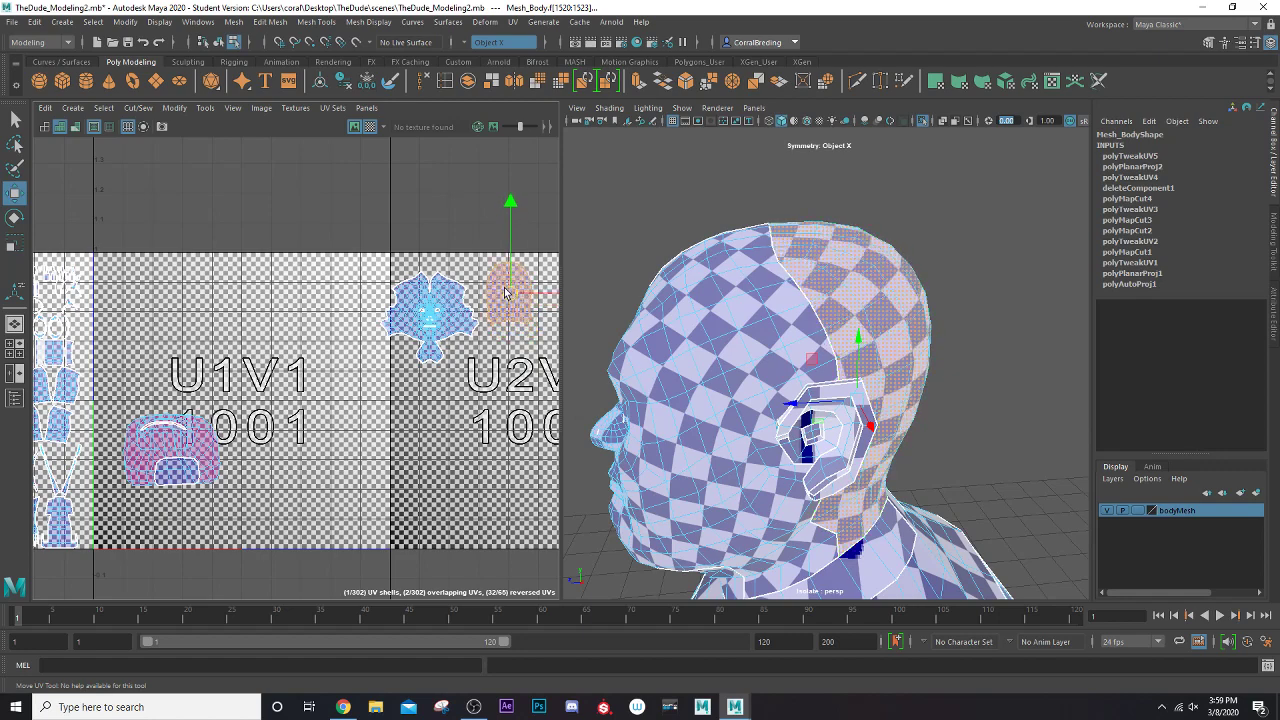
left_click(444, 311)
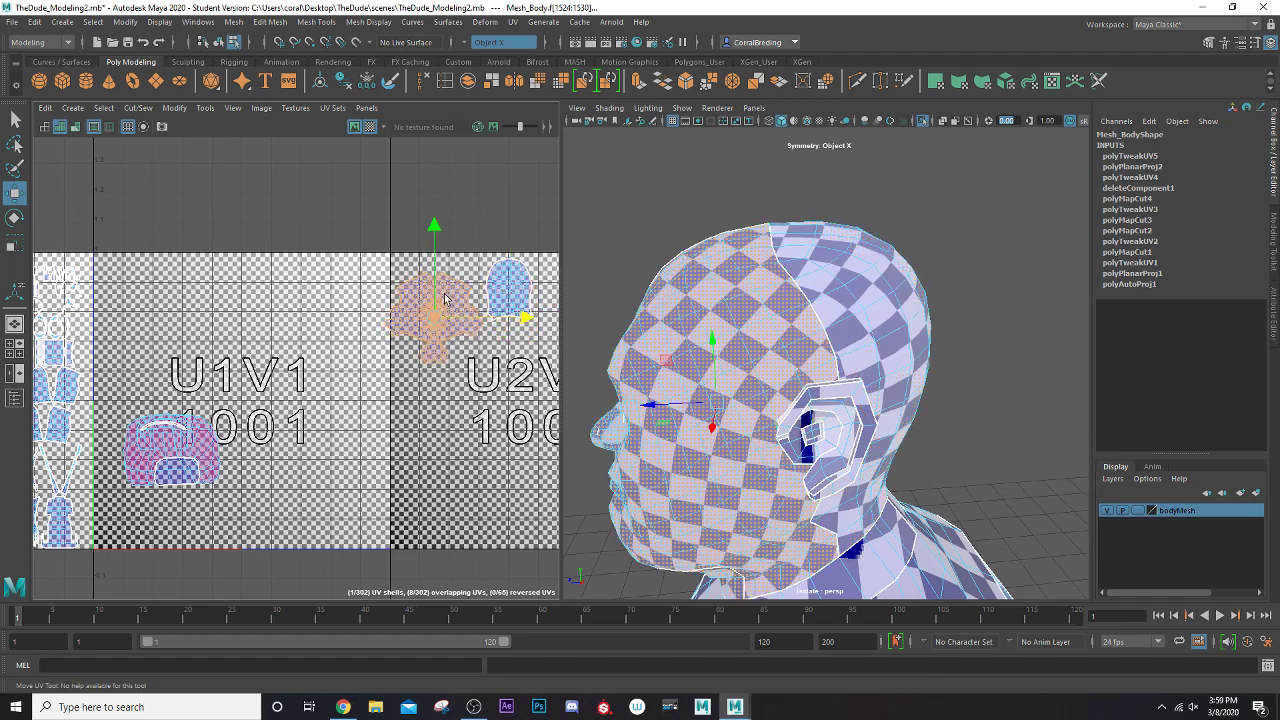
left_click_drag(437, 318, 517, 287)
left_click(505, 286)
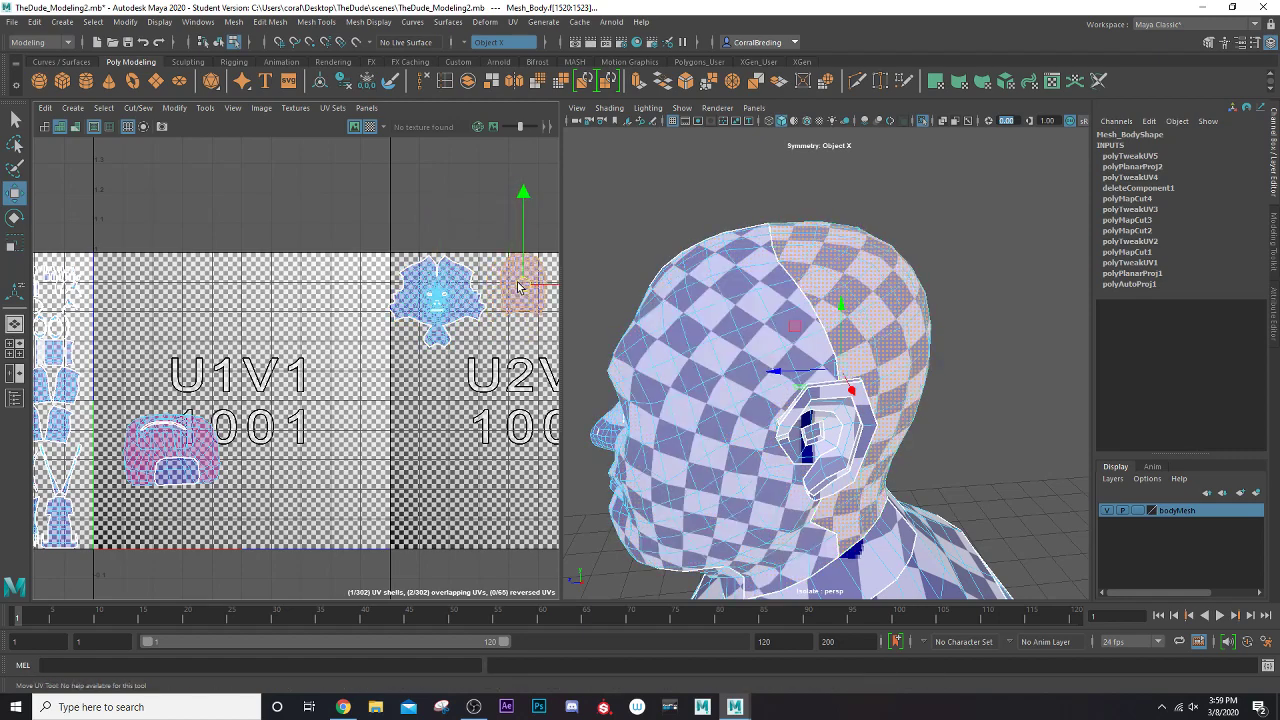
- Nudge the face shell closer to the back-of-head shell and shift the back-of-head shell slightly down in the U2V1 tile
left_click(437, 295)
left_click_drag(440, 296, 449, 304)
left_click(514, 283)
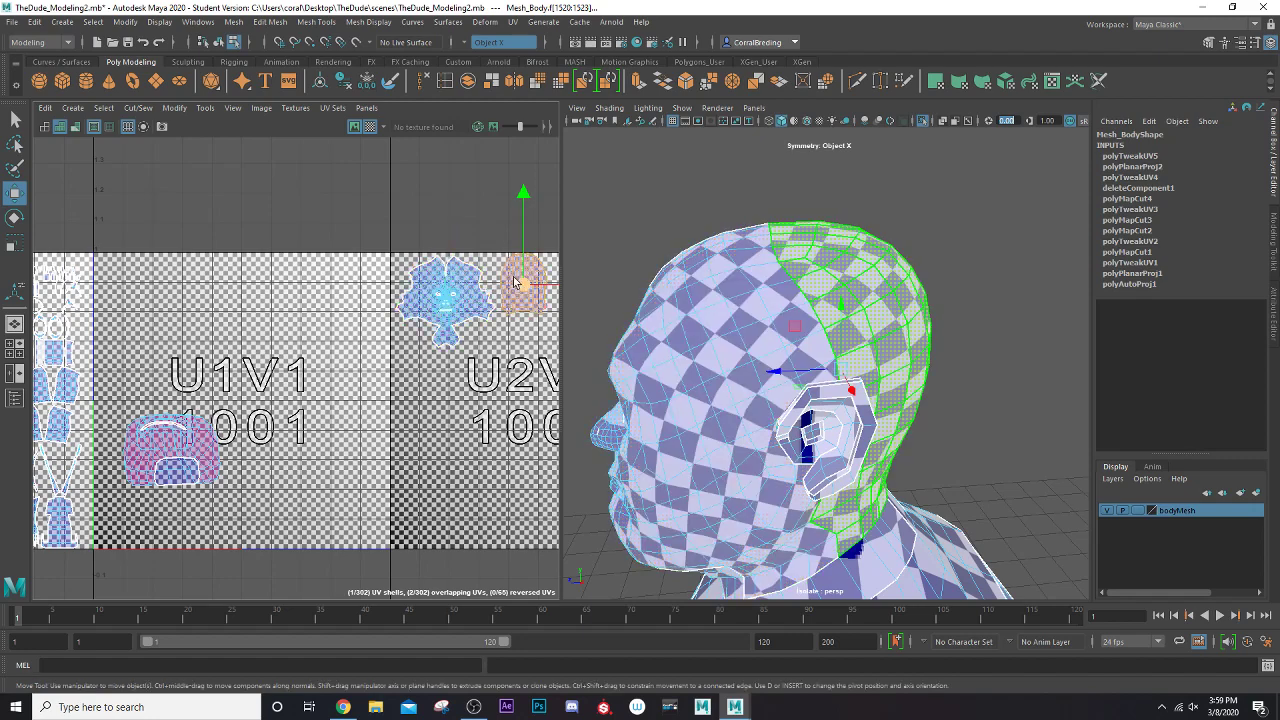
left_click_drag(517, 283, 518, 289)
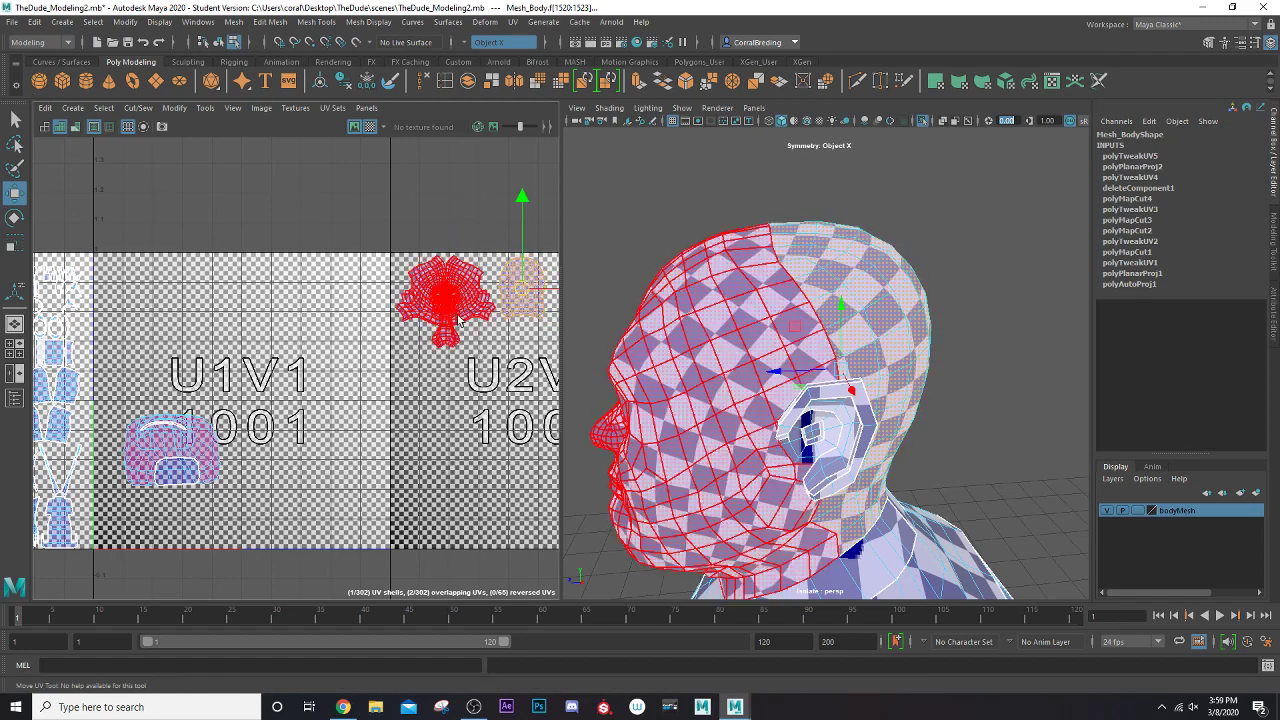
- Save the scene under the new name TheDude_UV.mb in the scenes folder
left_click(11, 21)
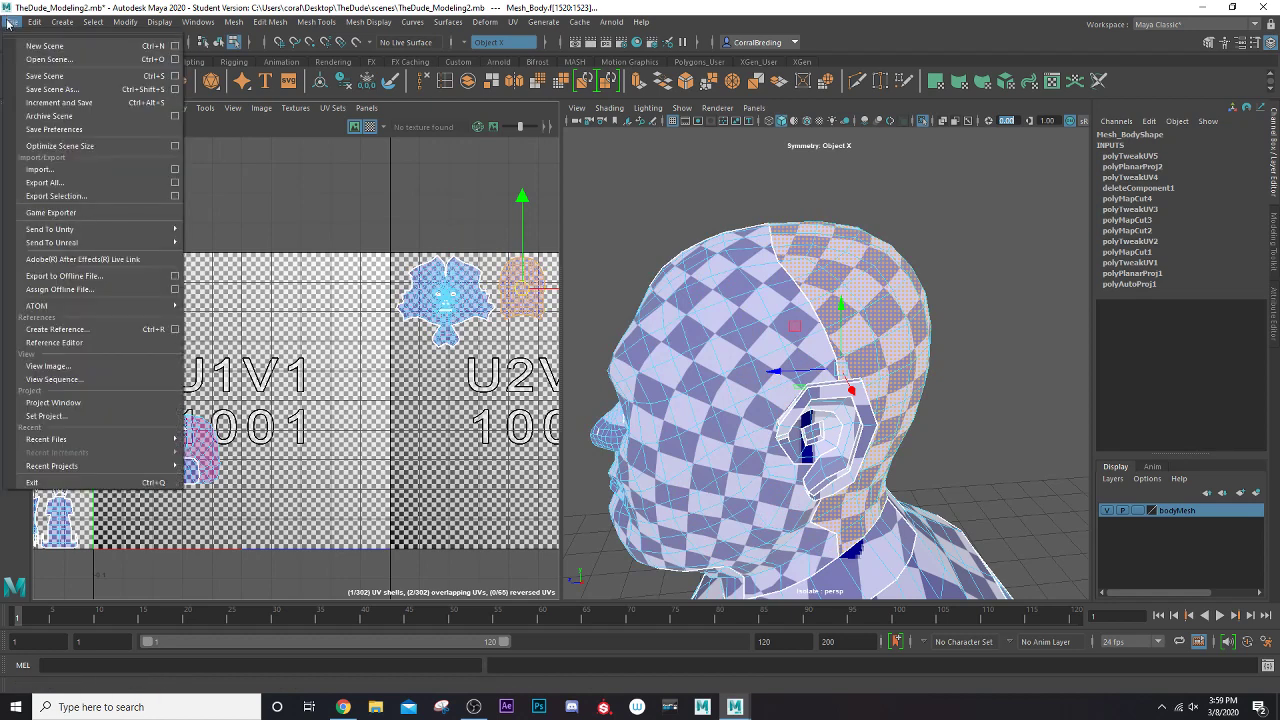
left_click(45, 80)
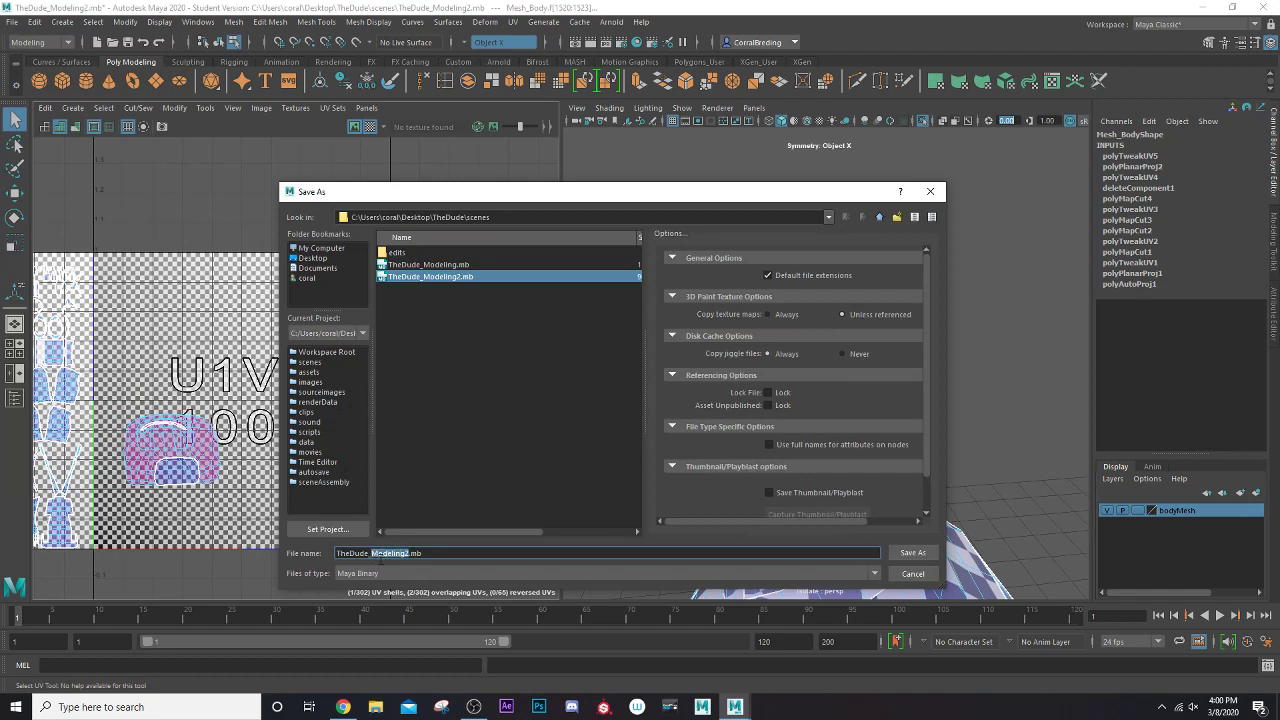
type("UV")
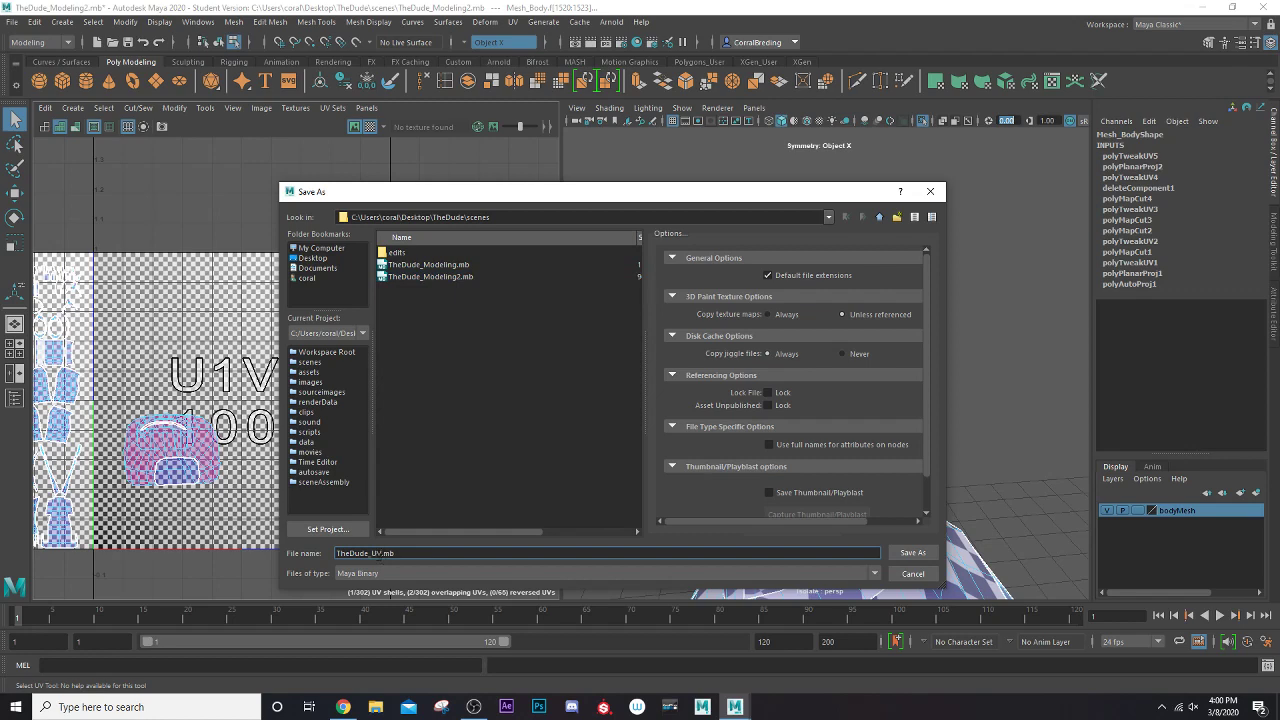
left_click(912, 553)
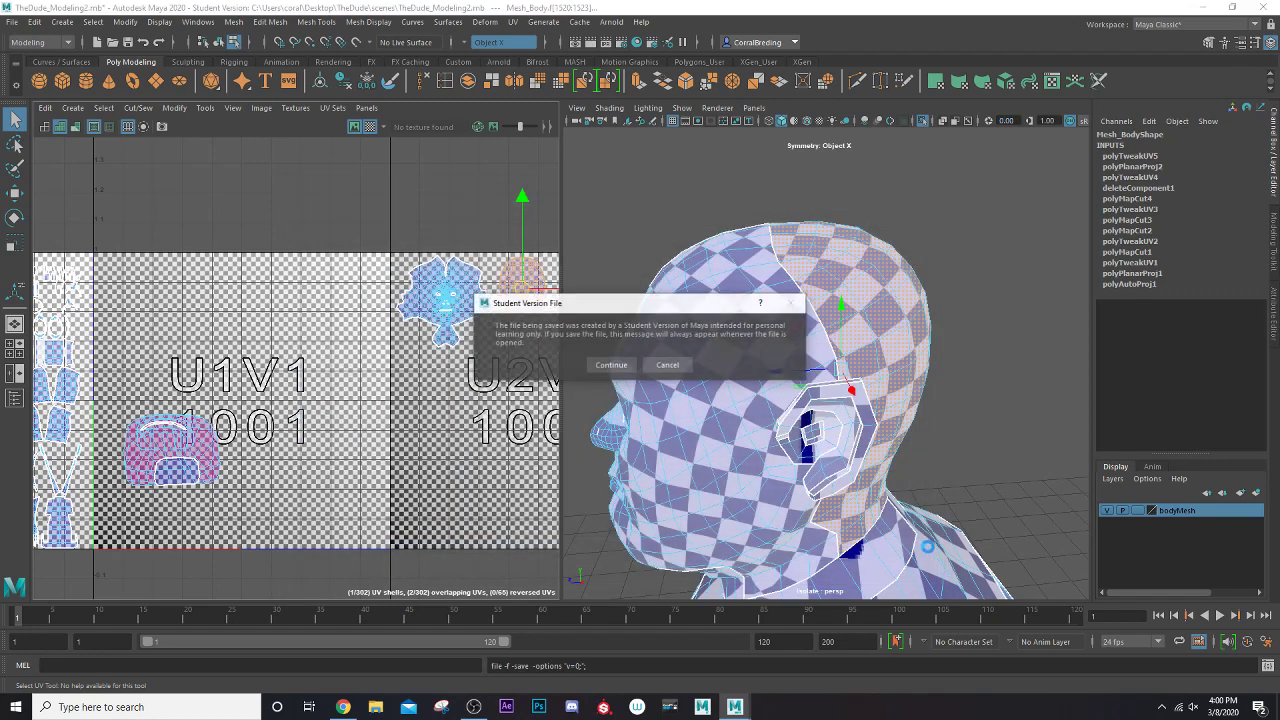
left_click(612, 365)
key("w")
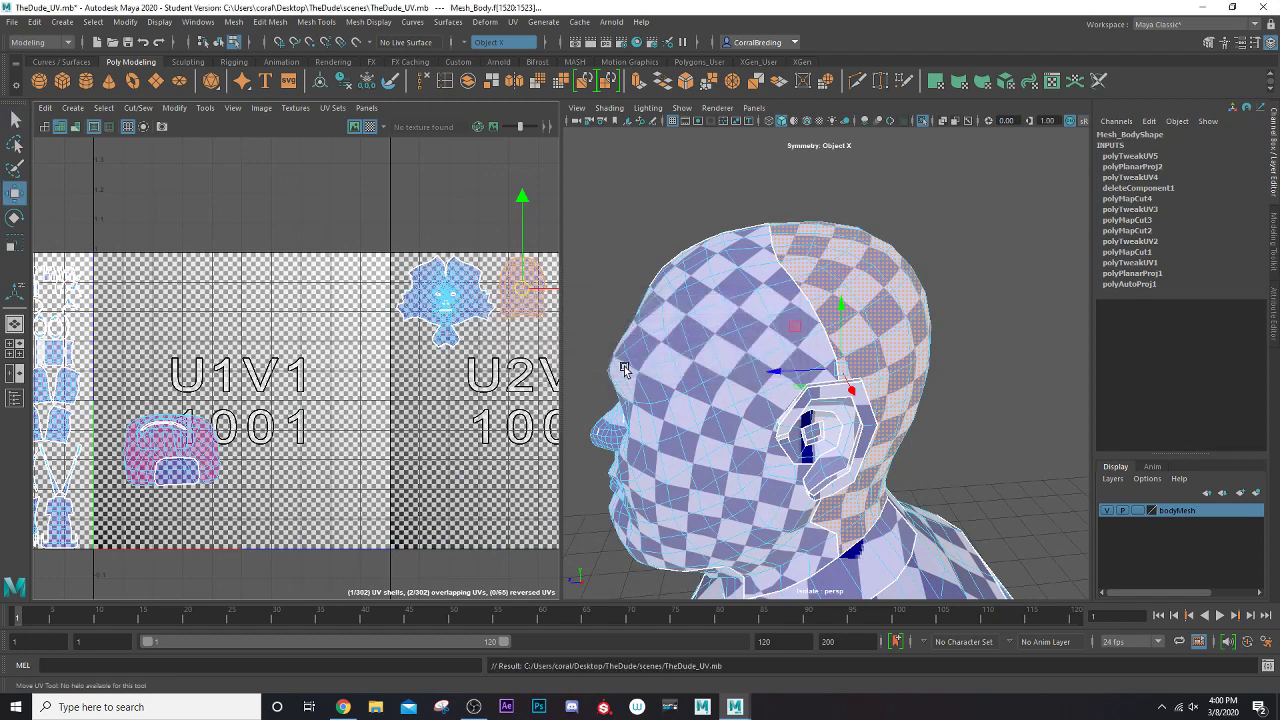
- Select the mouth-cavity shell in the U1V1 tile, turn off isolation and examine the head in X-ray
left_click_drag(760, 458, 565, 368, "alt")
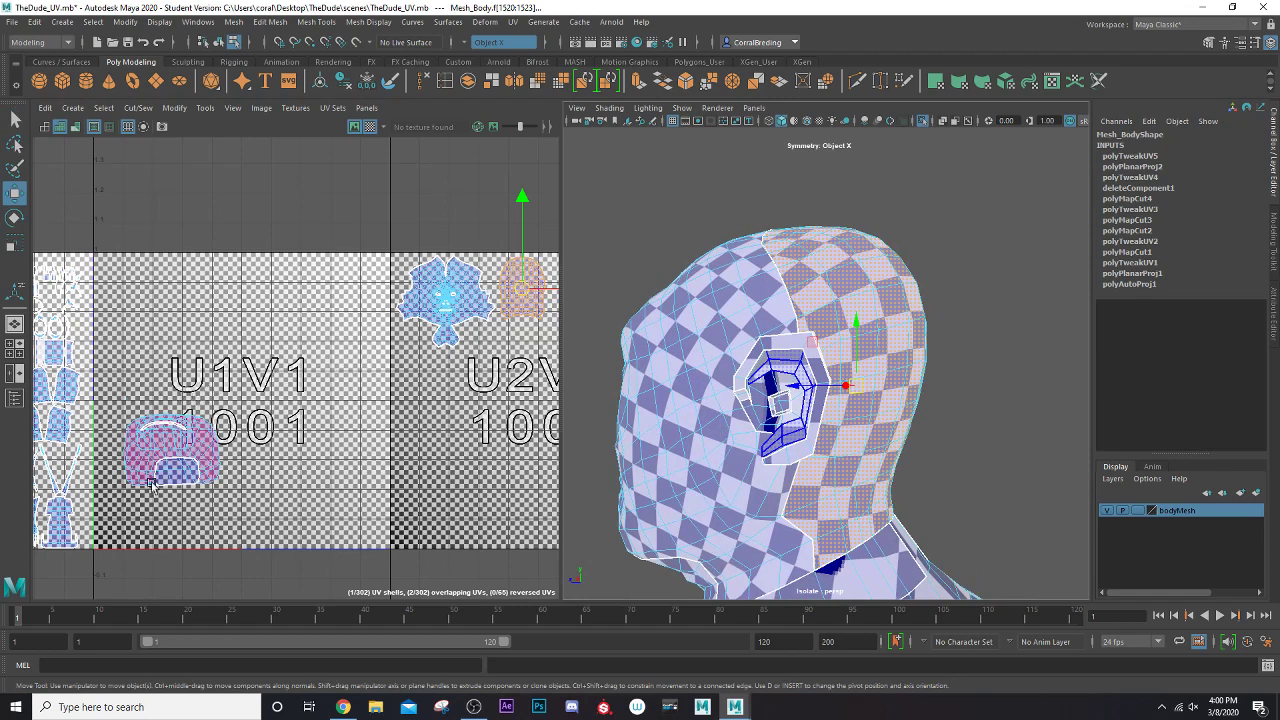
right_click_drag(188, 443, 130, 424)
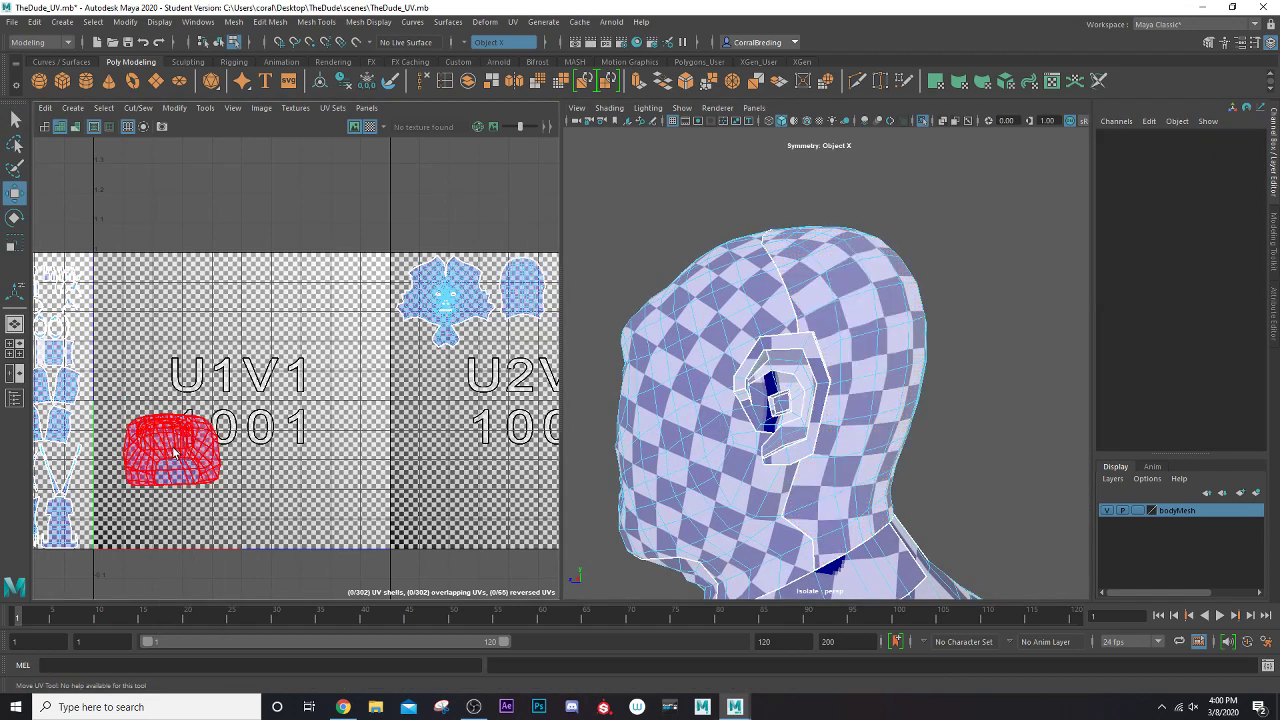
left_click(173, 456)
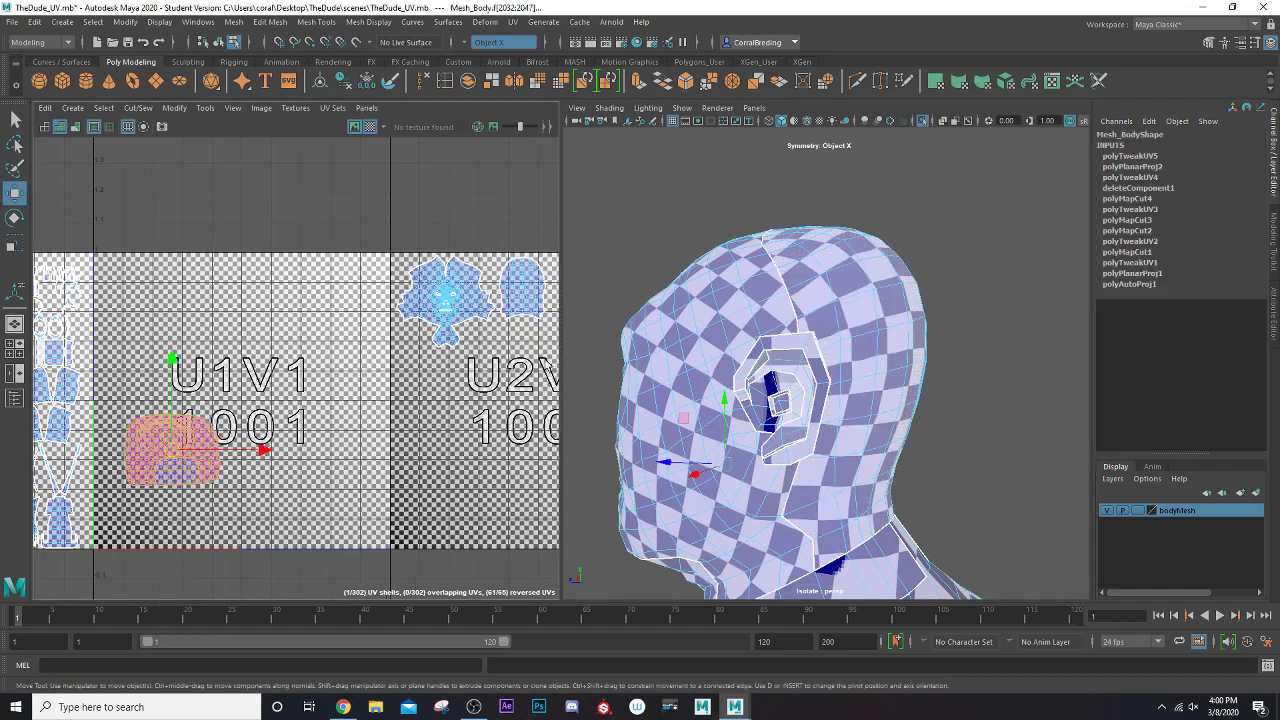
left_click(924, 122)
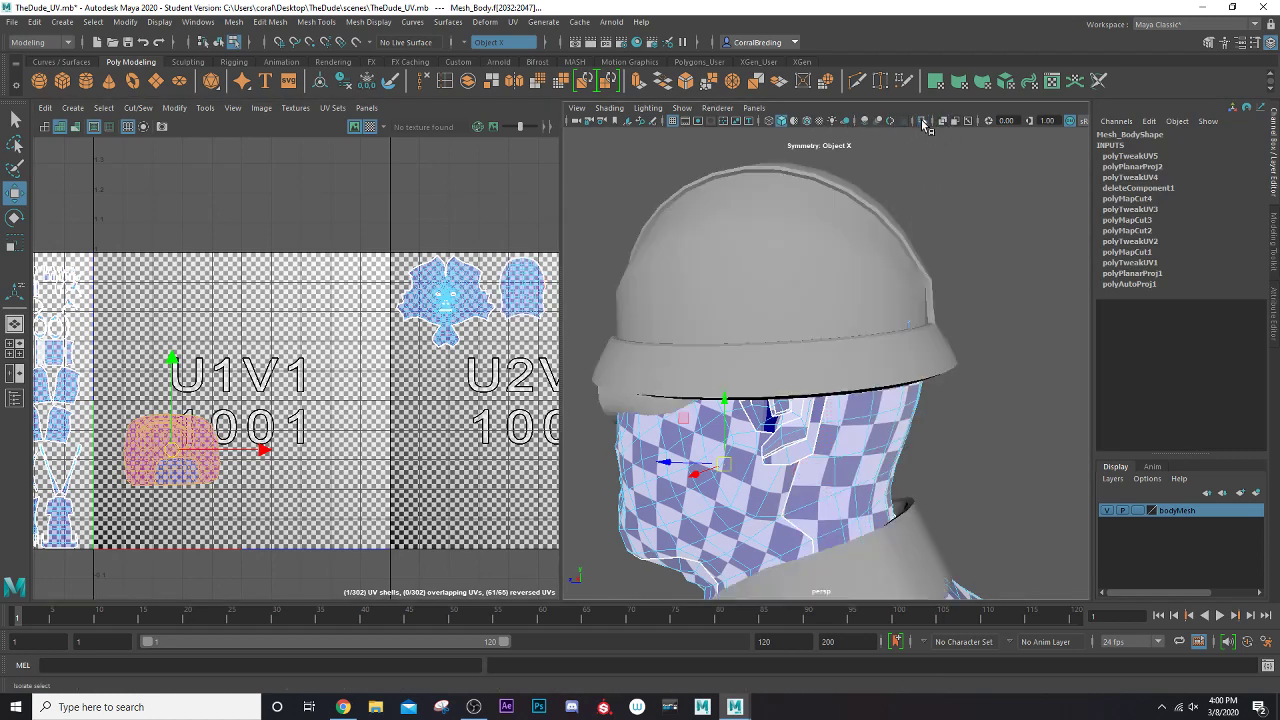
left_click(943, 122)
middle_click_drag(752, 372, 792, 272, "alt")
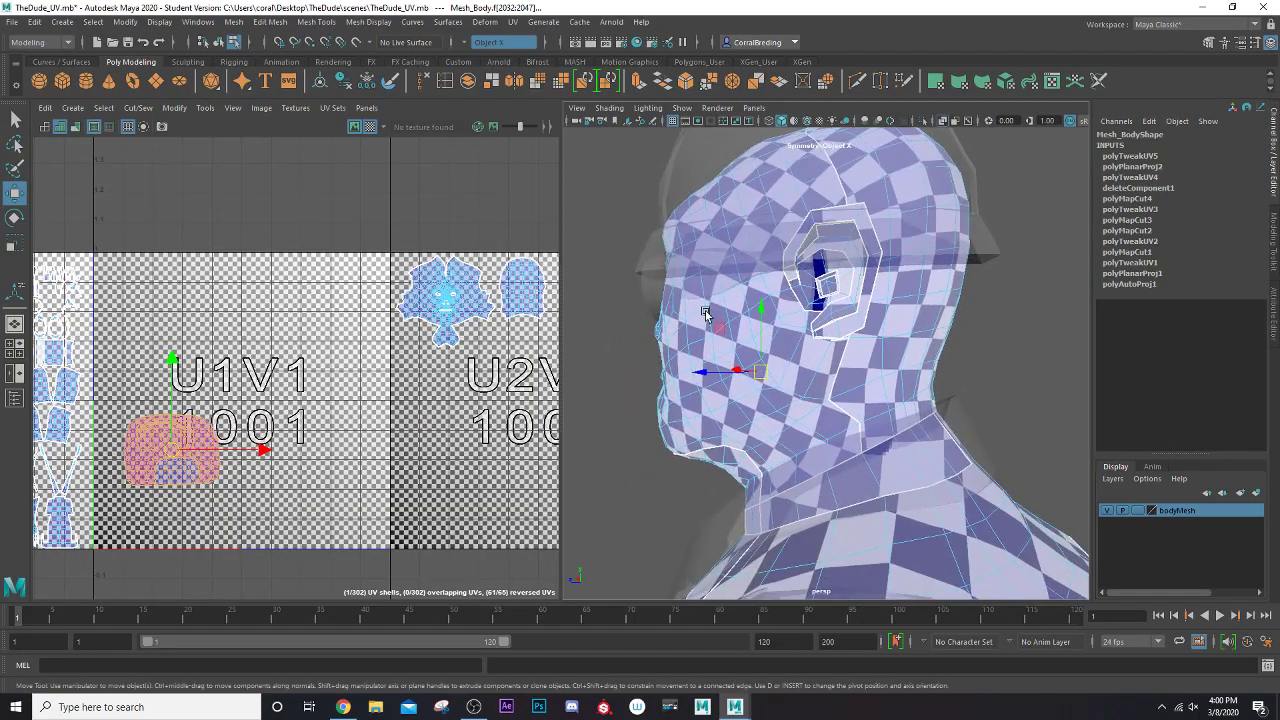
mouse_move(706, 309)
left_mouse_down("alt")
mouse_move(848, 314)
mouse_move(814, 340)
mouse_move(851, 338)
mouse_move(766, 355)
left_mouse_up("alt")
key("f")
scroll(766, 357, "down", 6)
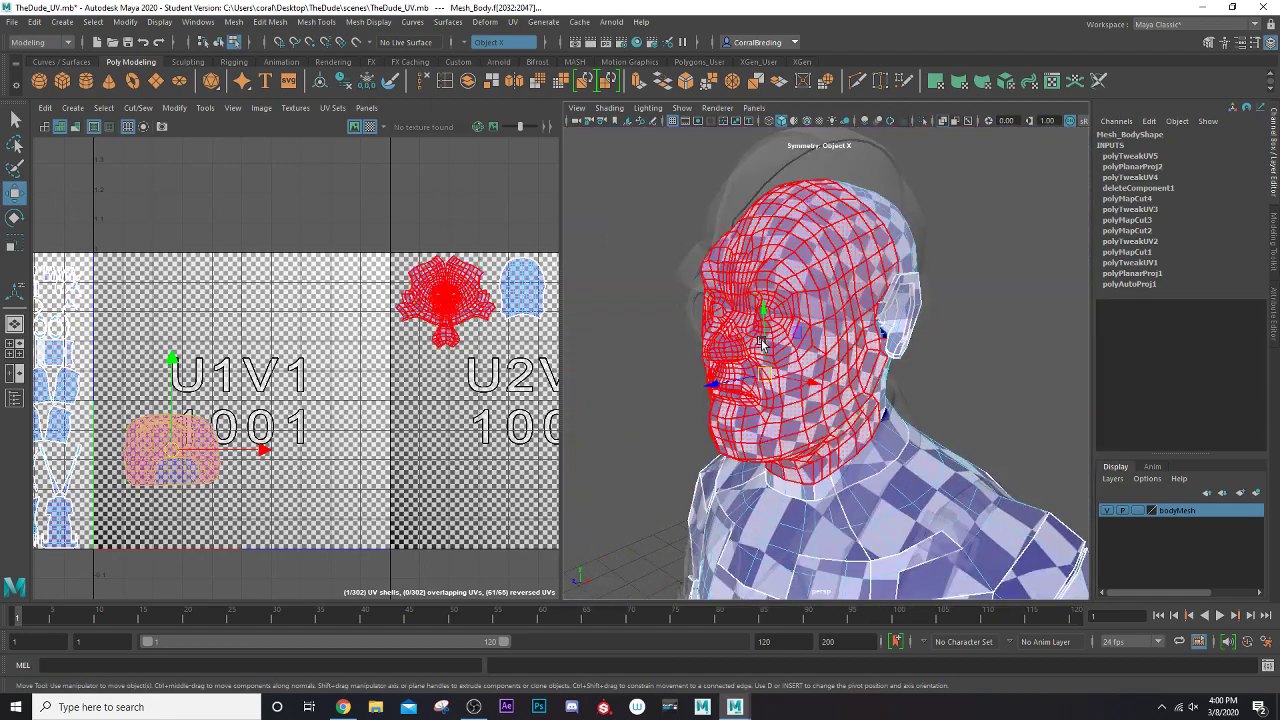
left_click(946, 121)
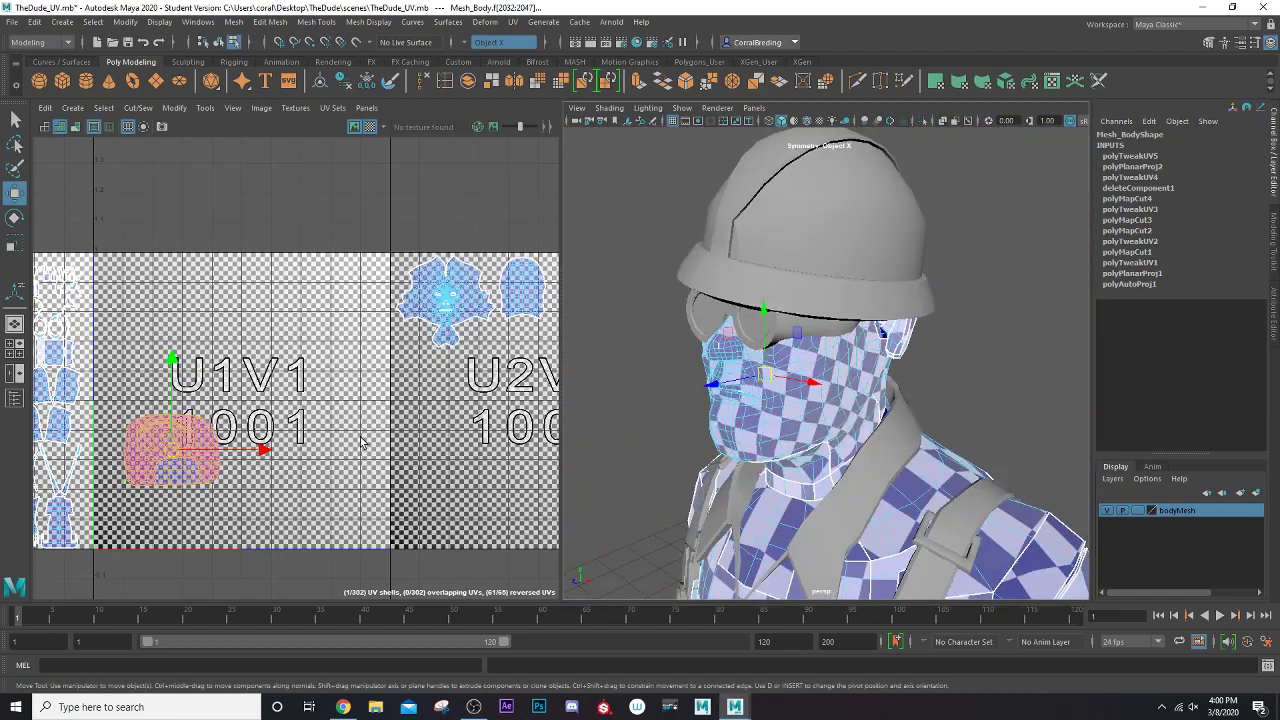
- Cut the mouth-cavity shell's UVs along the edge loop separating the arch-shaped opening piece from the rest
middle_click_drag(362, 442, 452, 362, "alt")
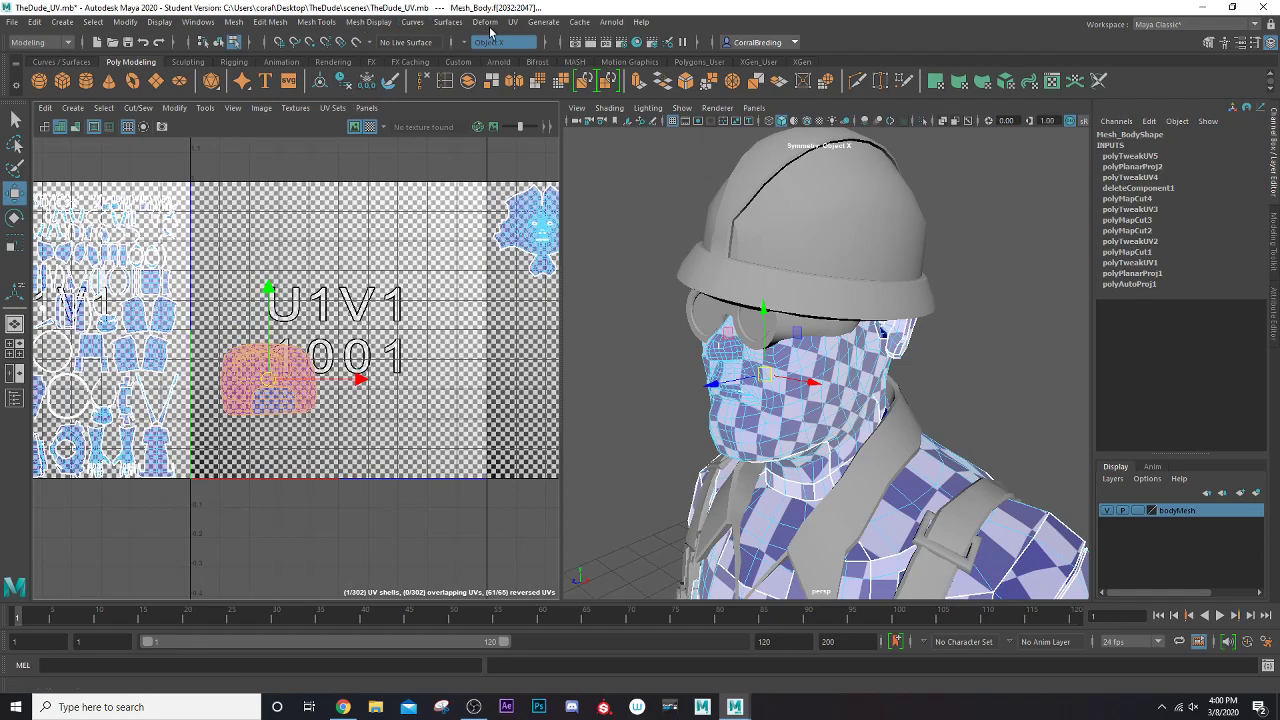
scroll(300, 360, "up", 6)
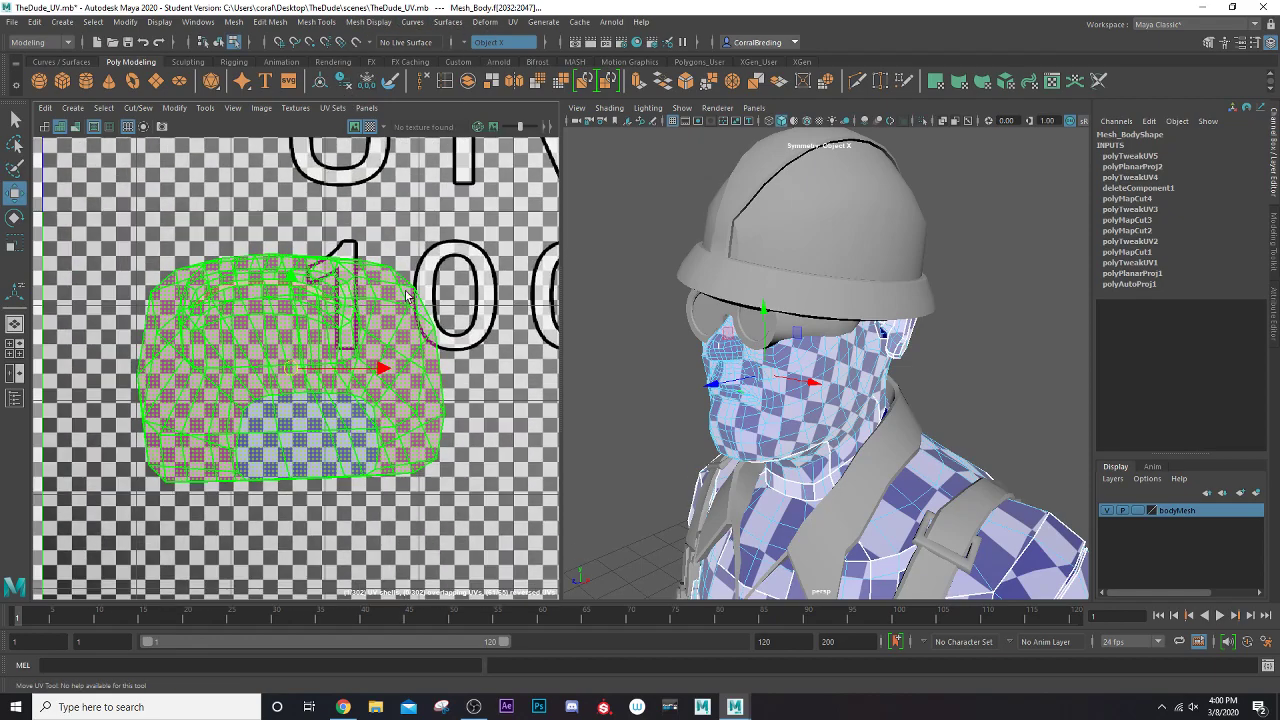
right_click_drag(244, 323, 251, 289)
mouse_move(387, 321)
middle_mouse_down("alt")
mouse_move(318, 328)
mouse_move(367, 314)
middle_mouse_up("alt")
left_click(367, 314)
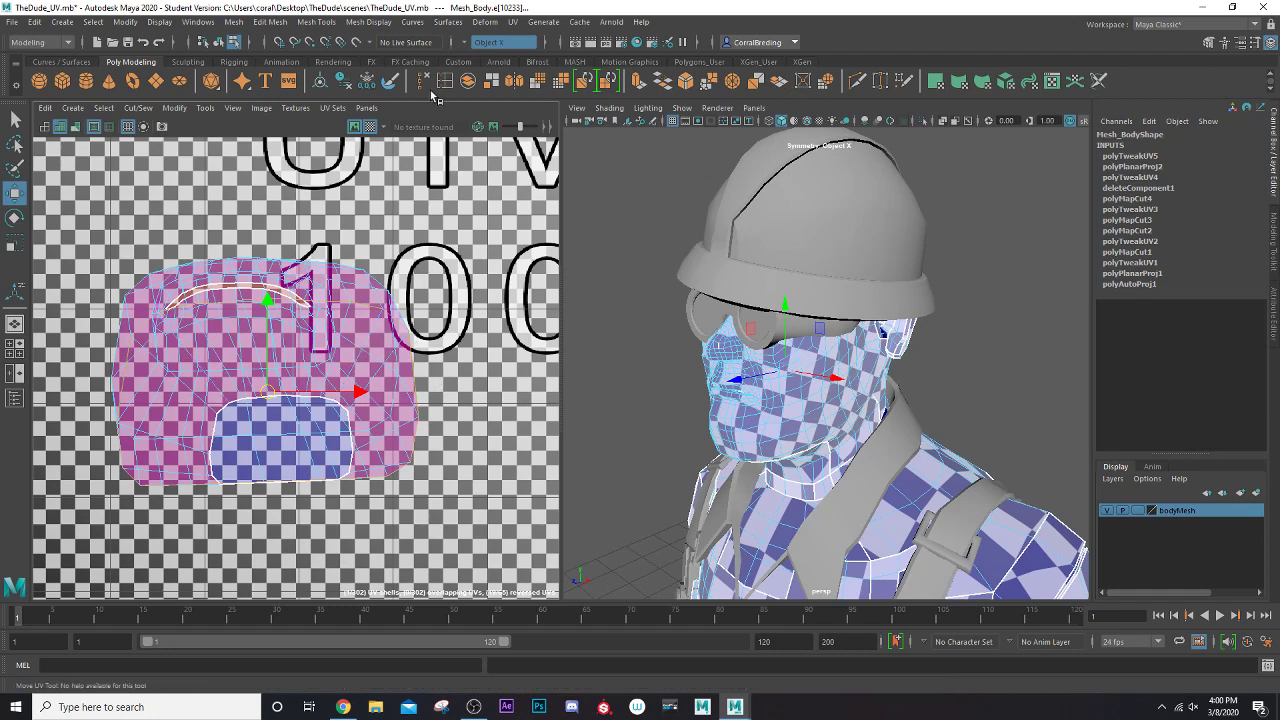
left_click(138, 110)
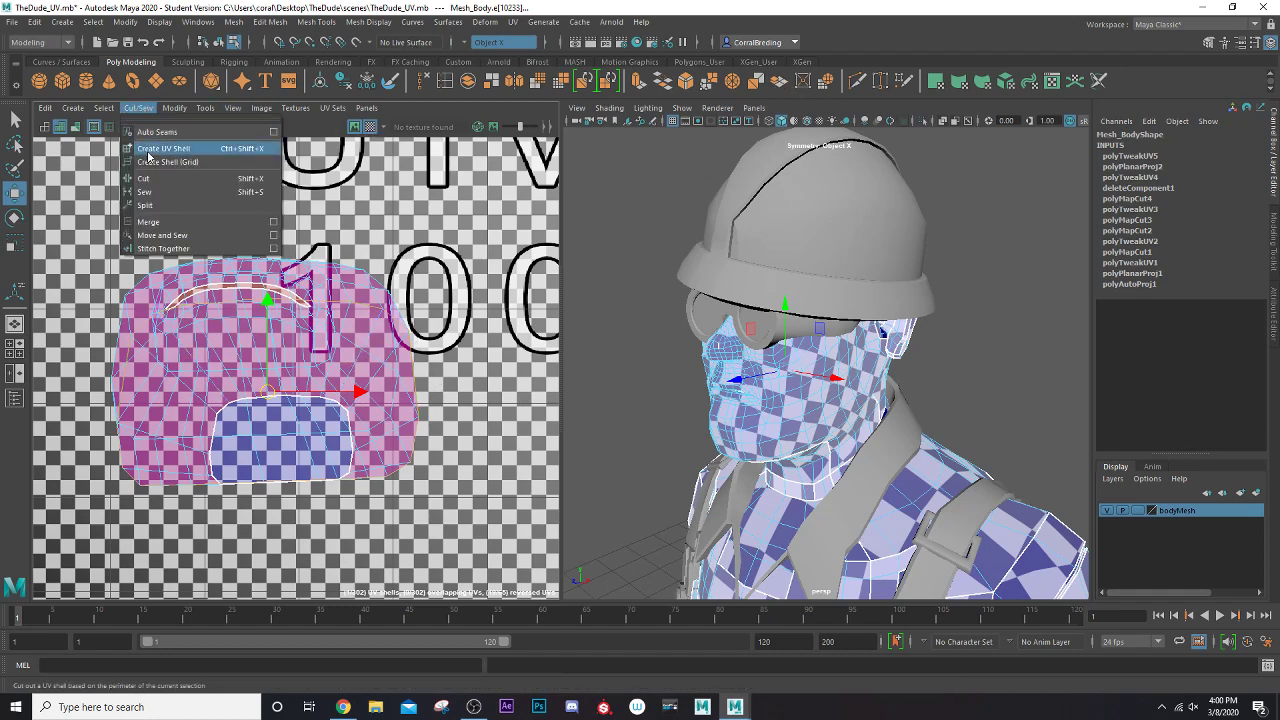
left_click(152, 181)
- Unfold the main mouth-cavity shell and move it beside the arch-shaped piece
right_click_drag(374, 373, 332, 351)
left_click(347, 372)
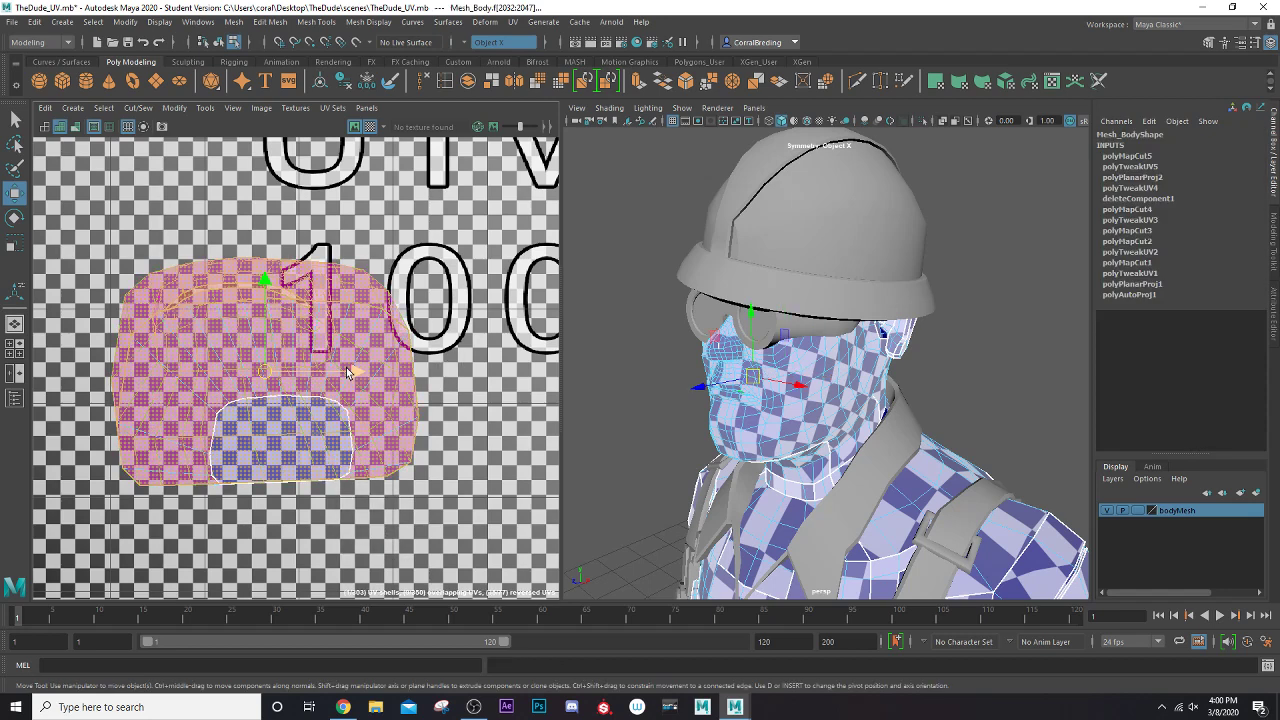
key("ctrl+u")
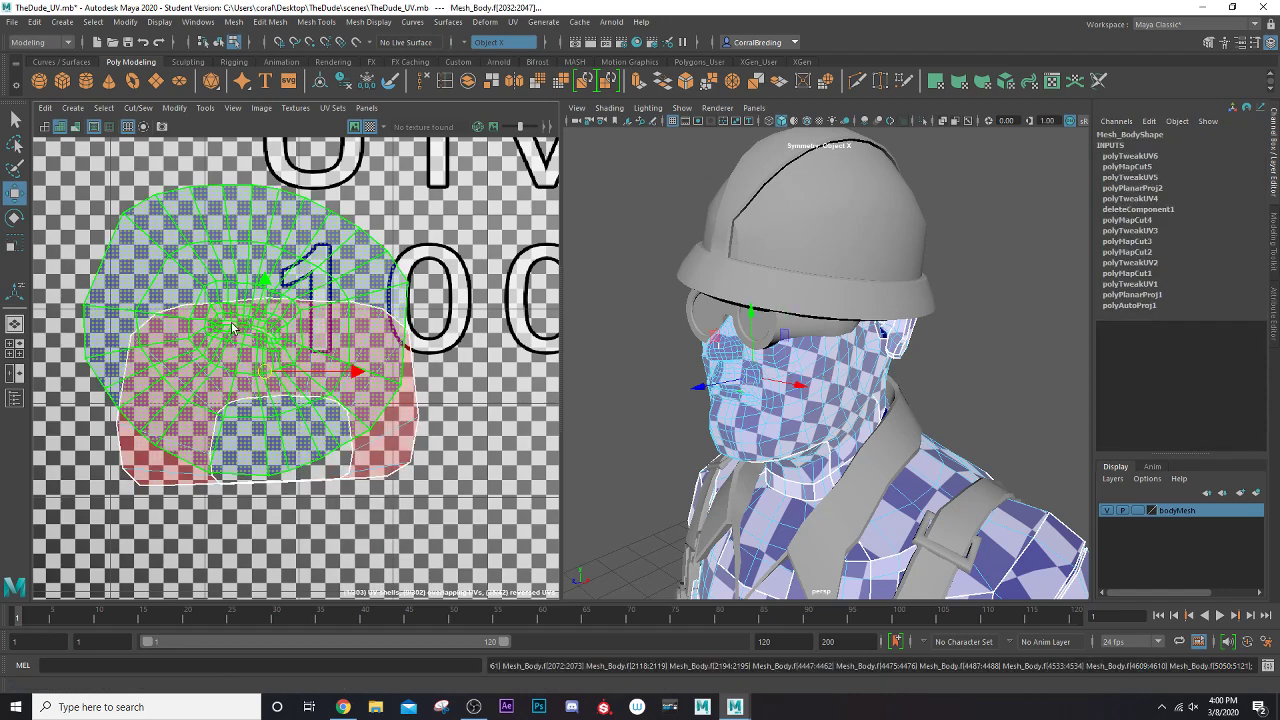
left_click_drag(347, 372, 663, 355)
- Select both mouth-cavity shells and isolate them in a full-size perspective view
left_click(306, 382)
scroll(307, 381, "down", 3)
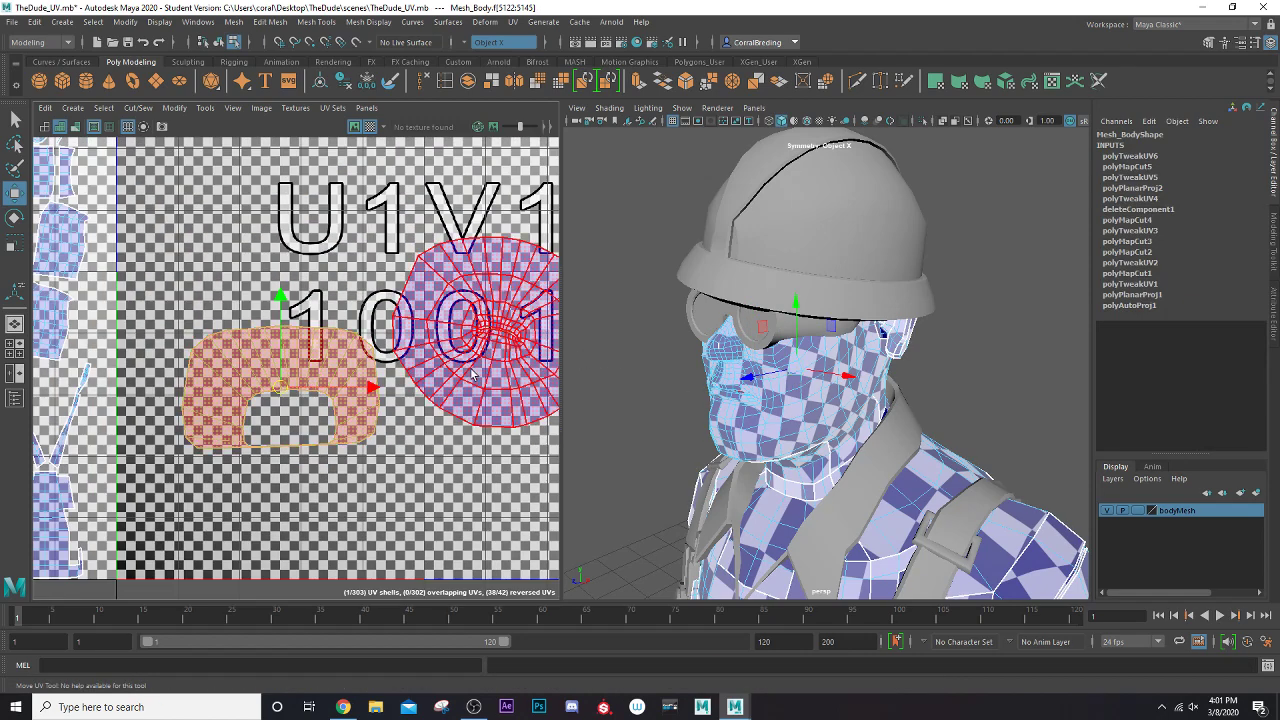
left_click(472, 372, "shift")
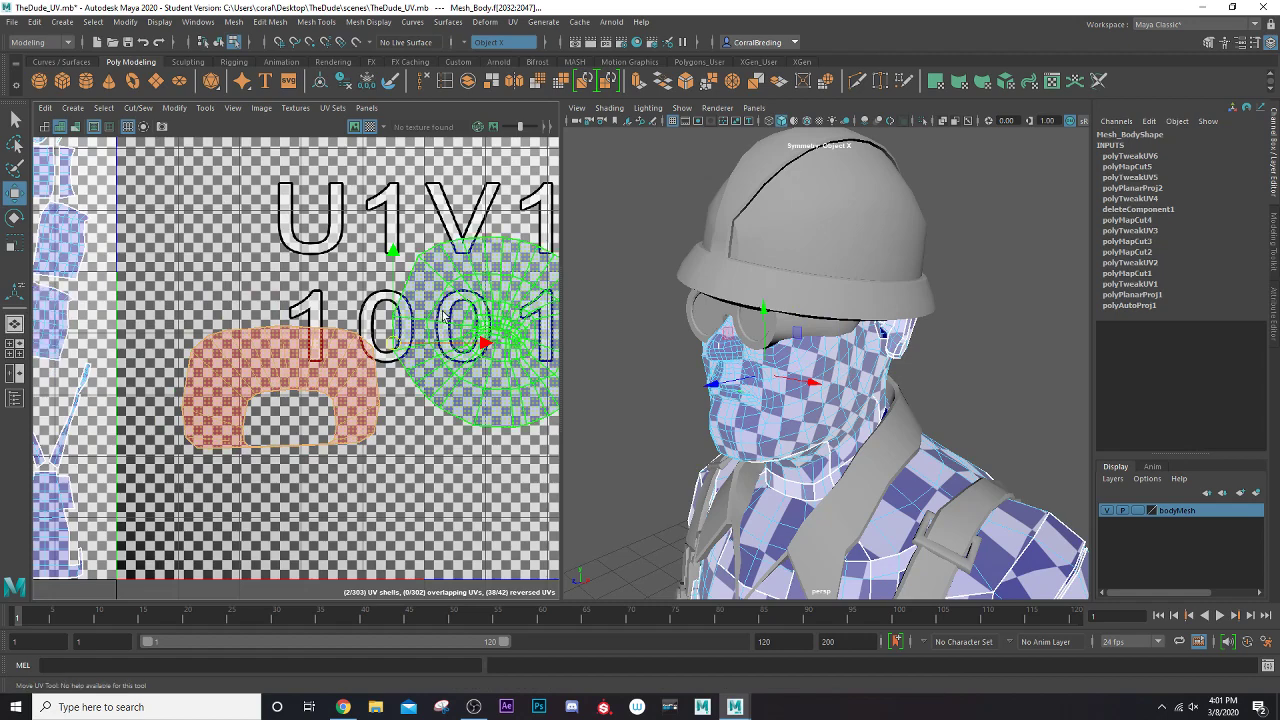
right_click_drag(443, 309, 440, 334)
right_click_drag(440, 334, 281, 293, "alt")
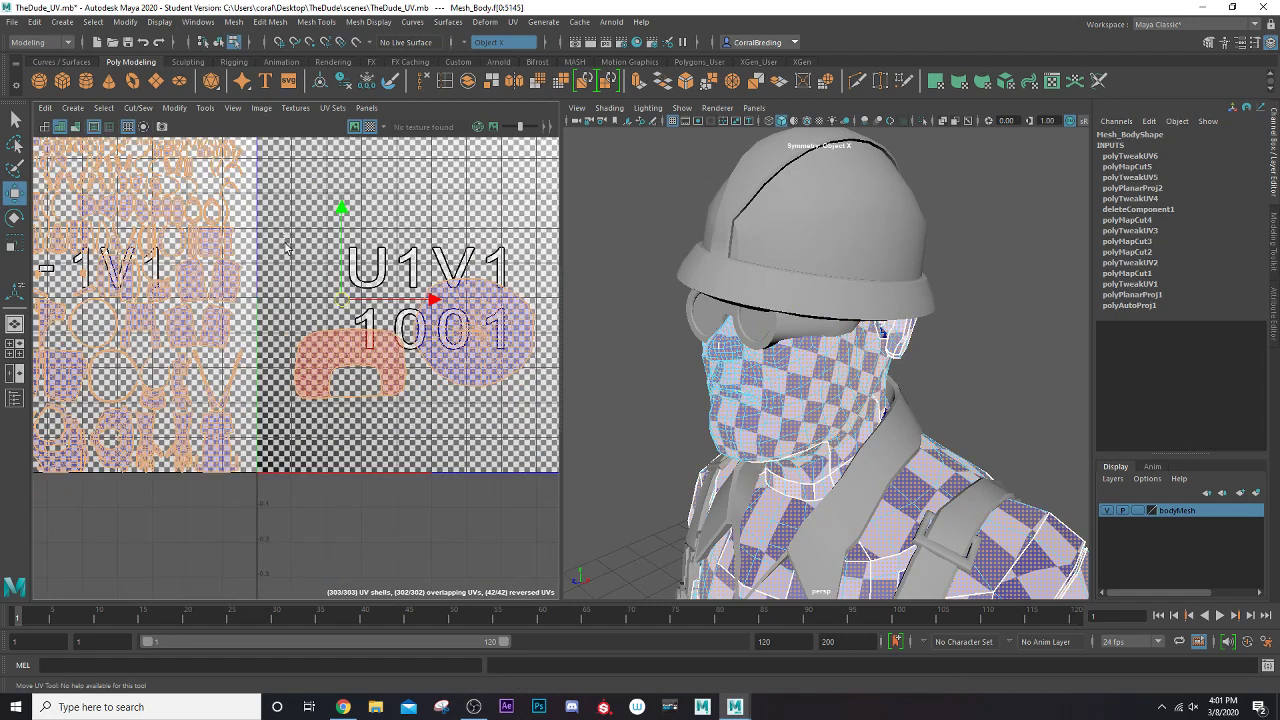
left_click_drag(533, 429, 533, 426)
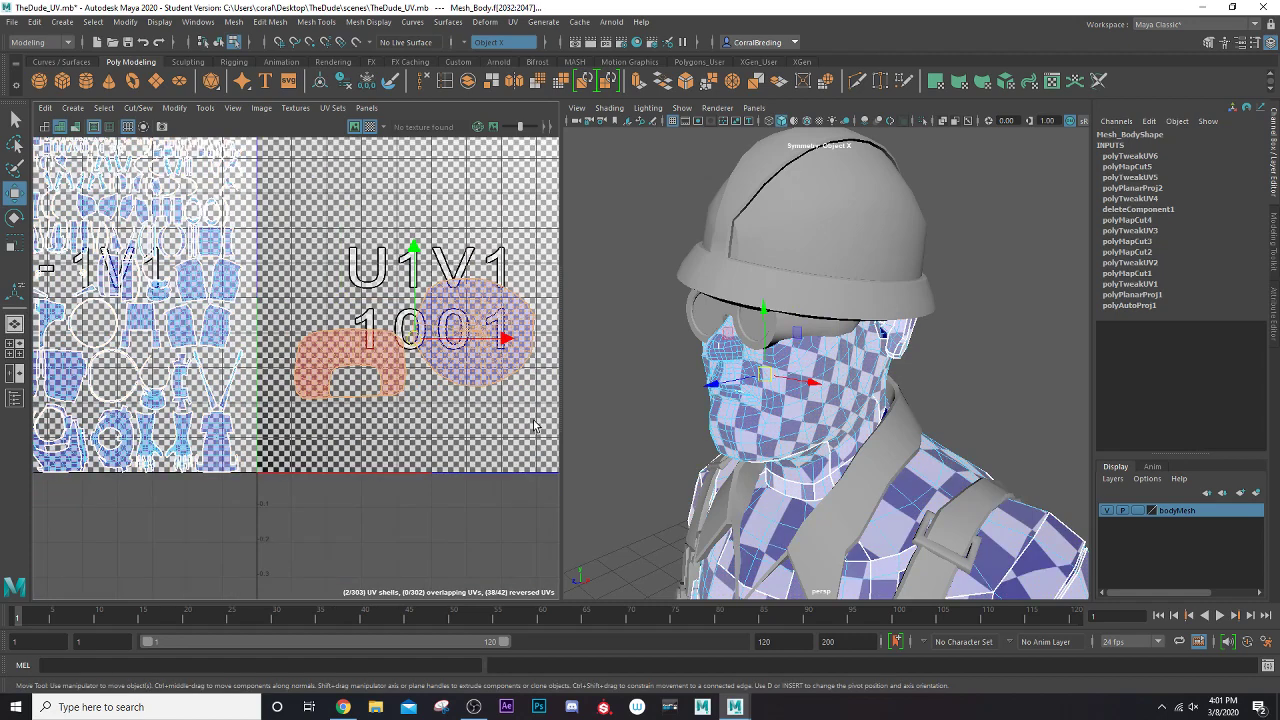
left_click(15, 325)
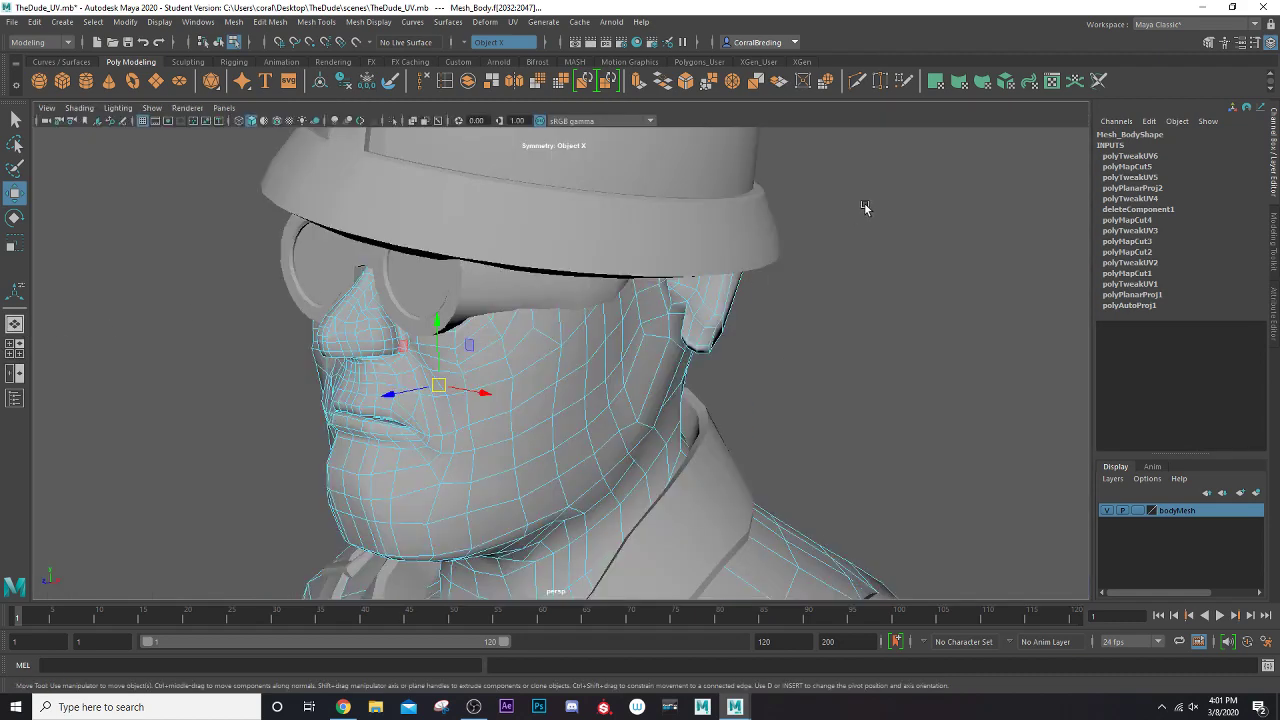
left_click(392, 120)
- Examine the isolated mouth cavity from its open end and reselect all of its faces
left_click_drag(497, 422, 891, 406, "alt")
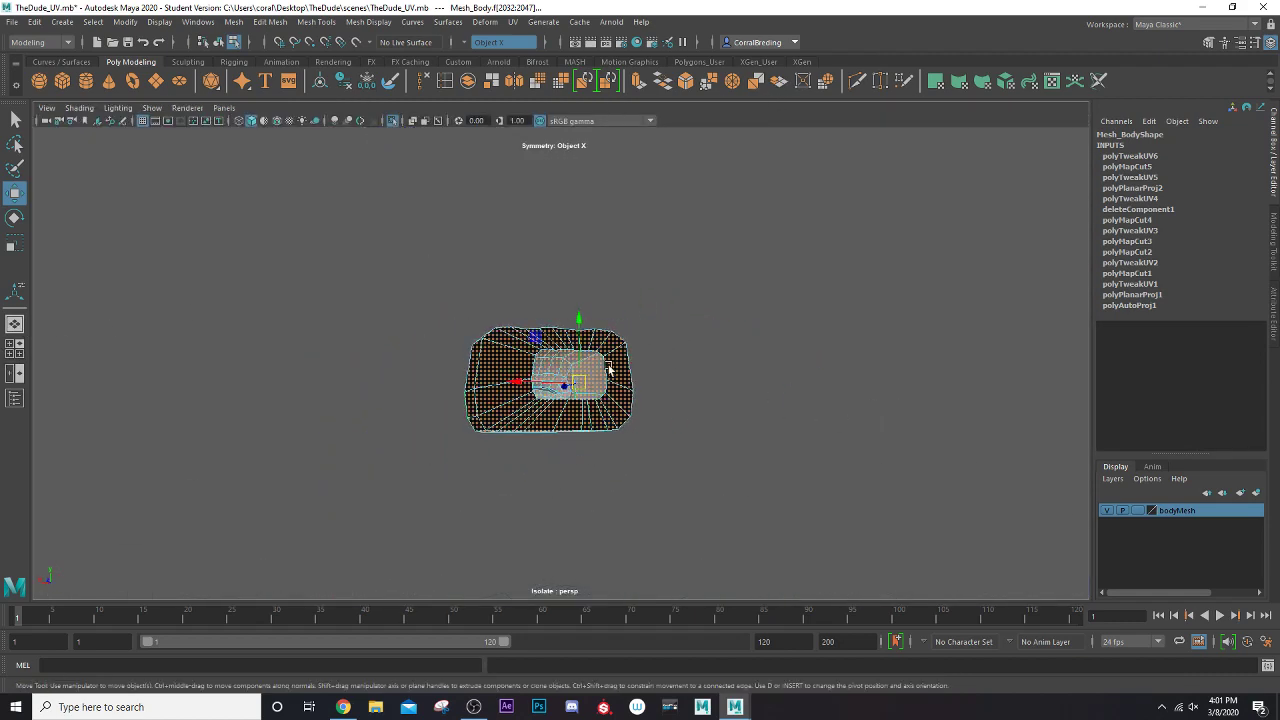
scroll(589, 366, "up", 6)
left_click_drag(554, 447, 559, 452, "alt")
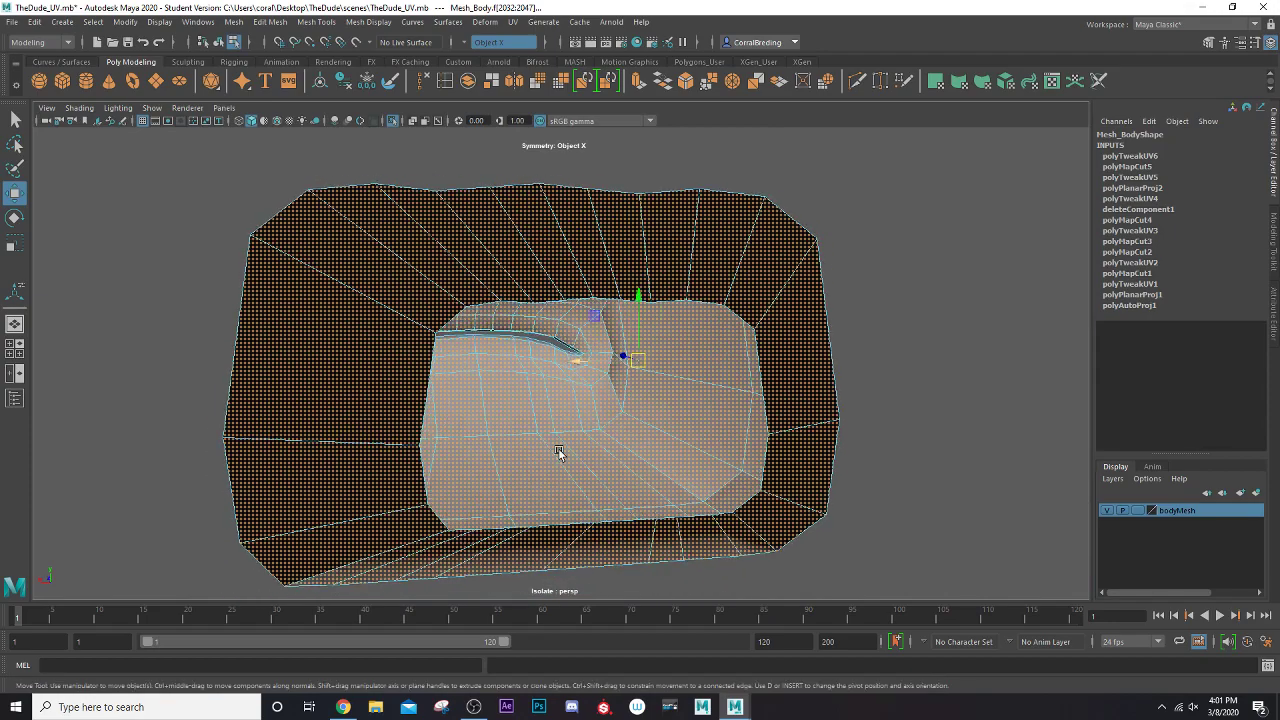
left_click(648, 397)
left_click_drag(646, 403, 600, 383, "alt")
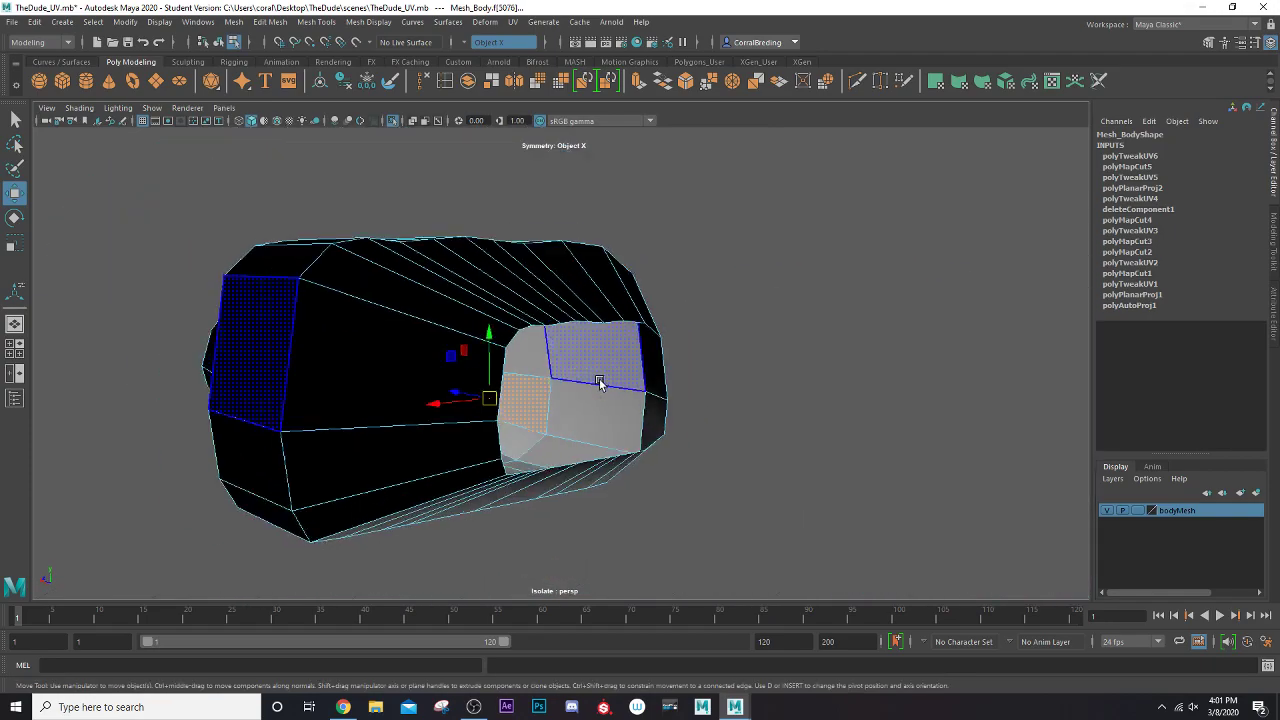
scroll(599, 381, "down", 6)
left_click_drag(390, 278, 724, 506)
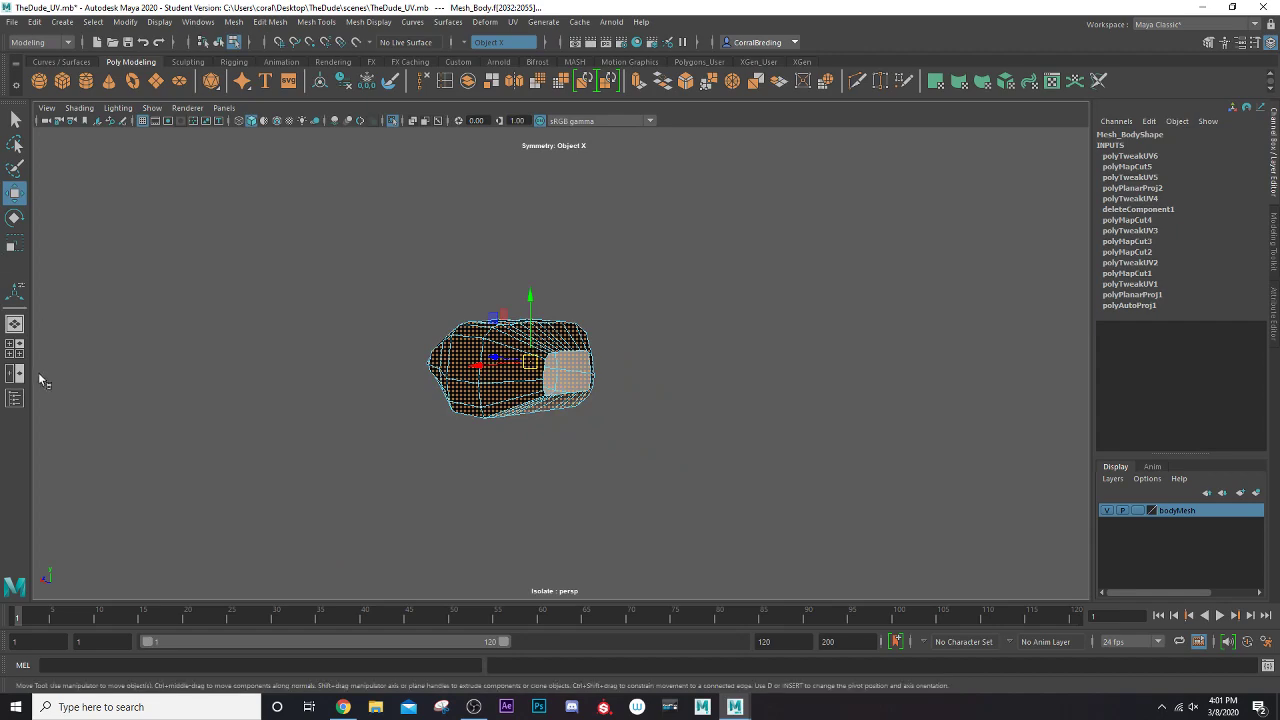
- Restore the two-pane layout with the UV Editor beside the perspective view, framing the mouth cavity
left_click(15, 373)
left_click(224, 108)
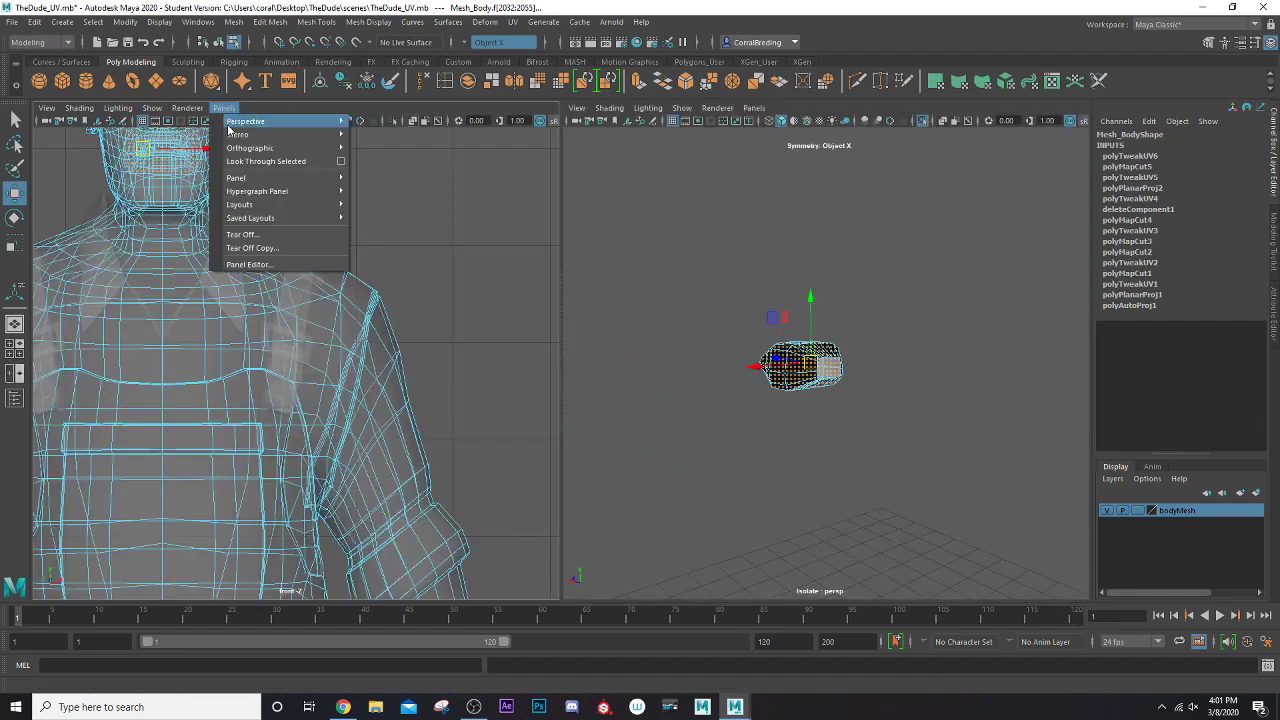
mouse_move(288, 180)
left_click(390, 465)
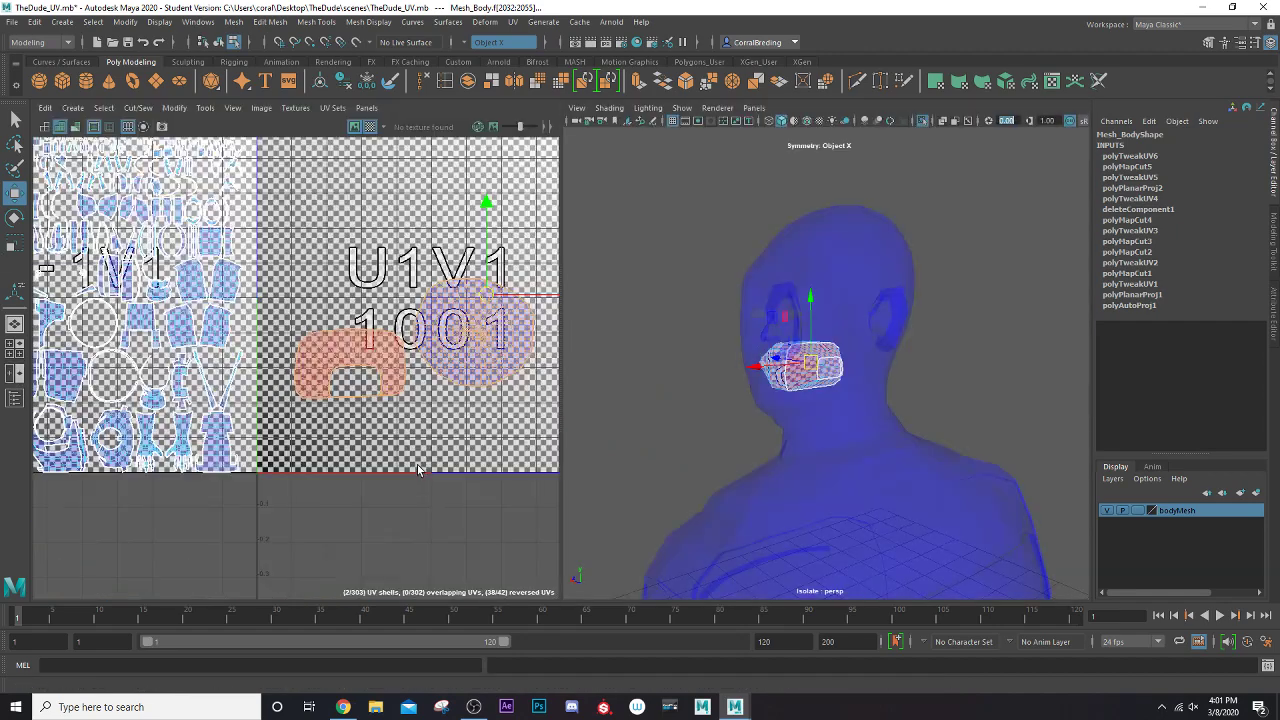
scroll(380, 365, "up", 3)
scroll(757, 368, "up", 5)
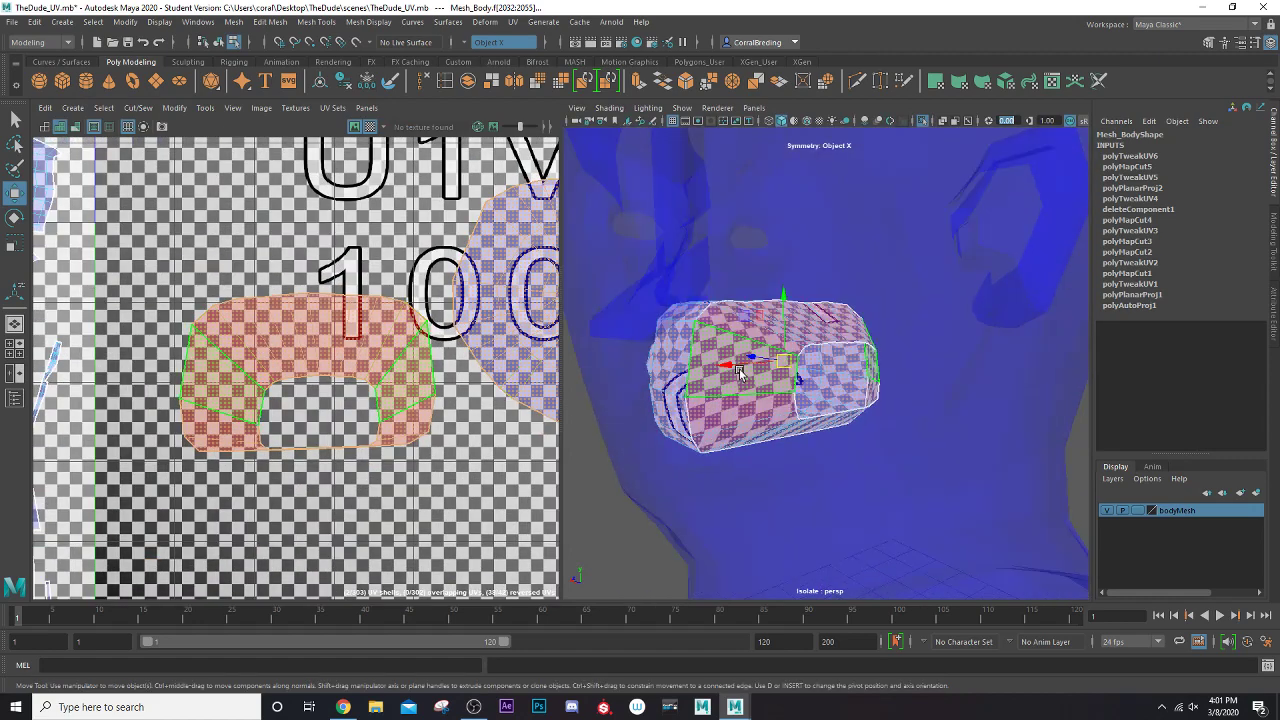
left_click_drag(757, 368, 690, 356, "alt")
- Cut the arch-shaped mouth-cavity shell along the short edge across the middle of its arch
right_click_drag(354, 329, 330, 316)
left_click(333, 336)
left_click_drag(896, 318, 868, 348, "alt")
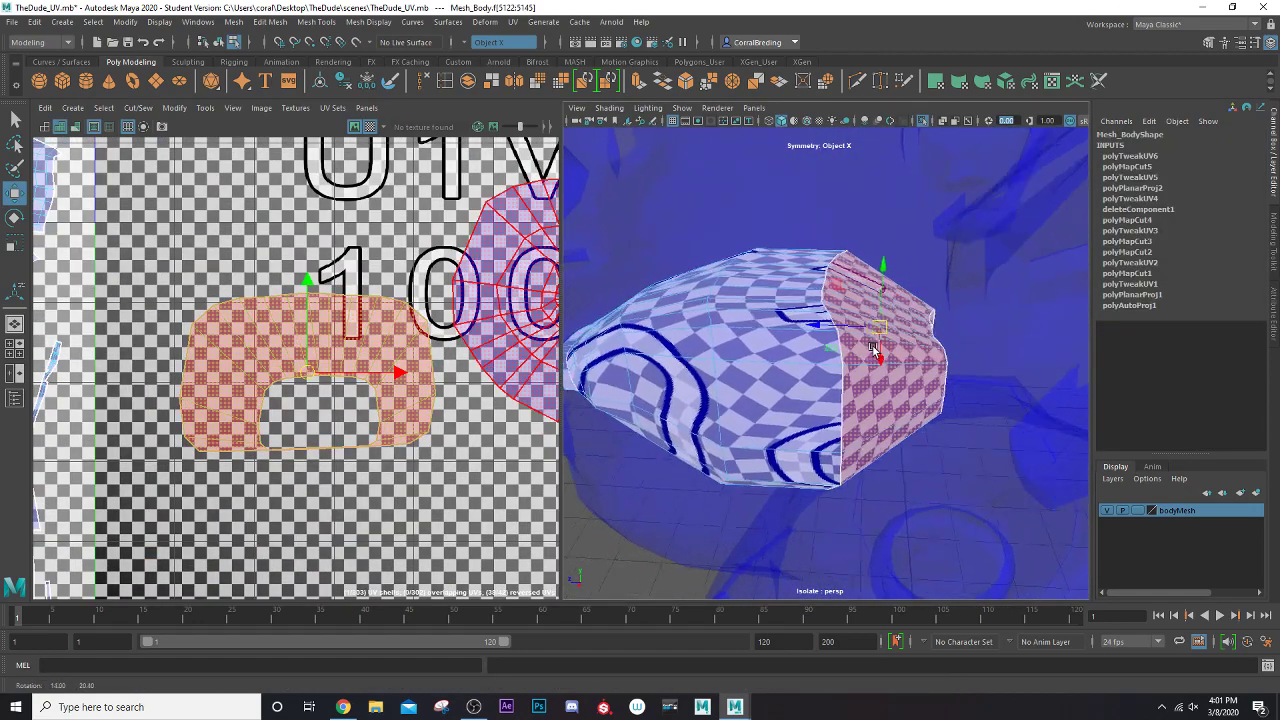
left_click(335, 346)
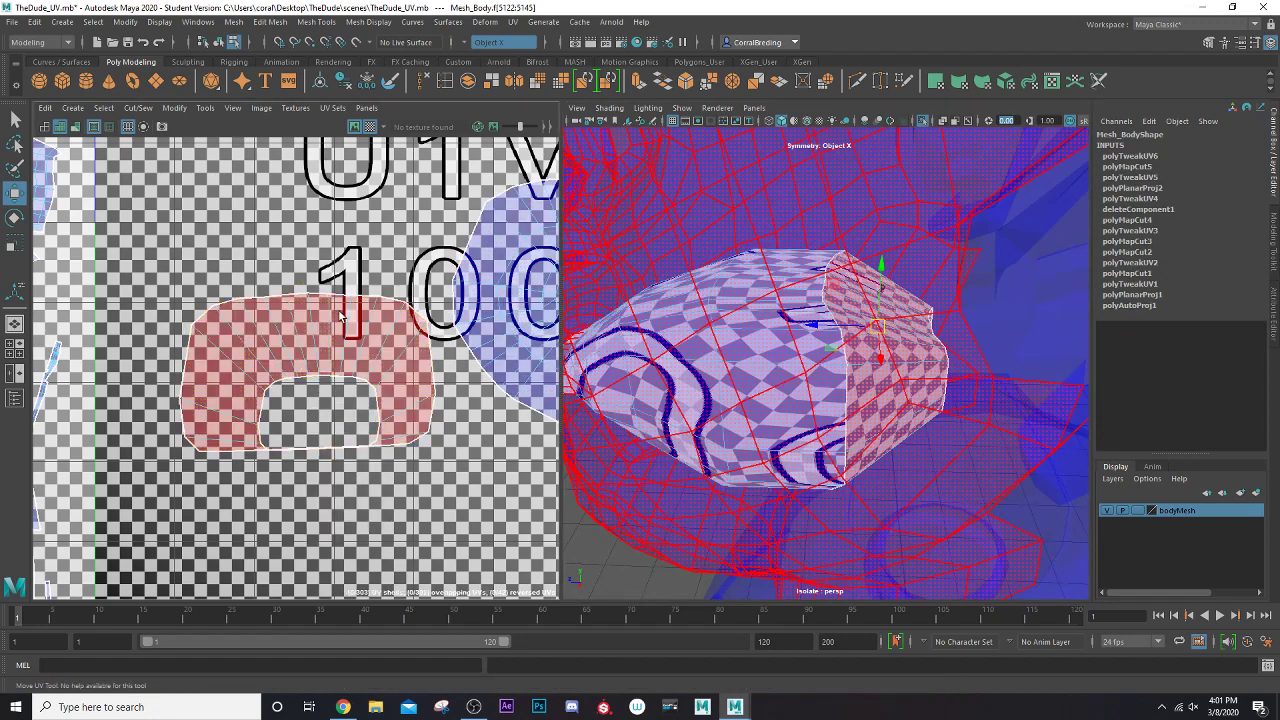
scroll(323, 337, "up", 2)
left_click(310, 345)
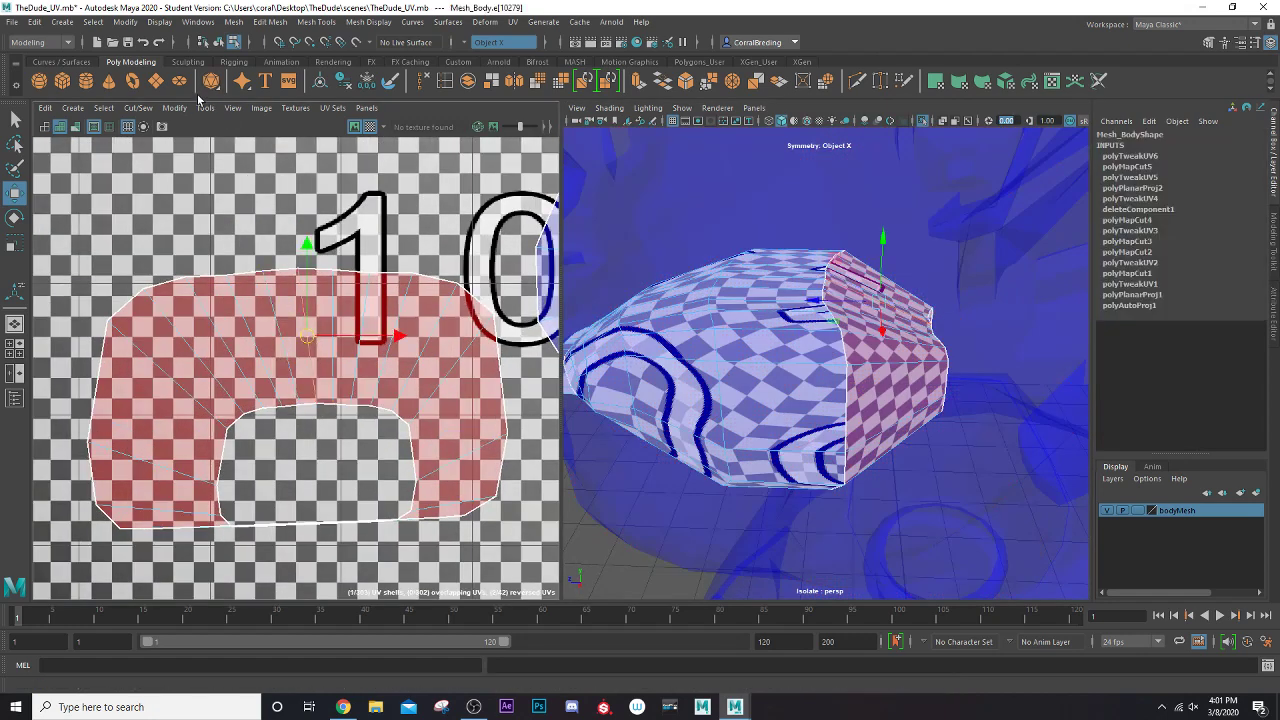
left_click(149, 112)
left_click(144, 177)
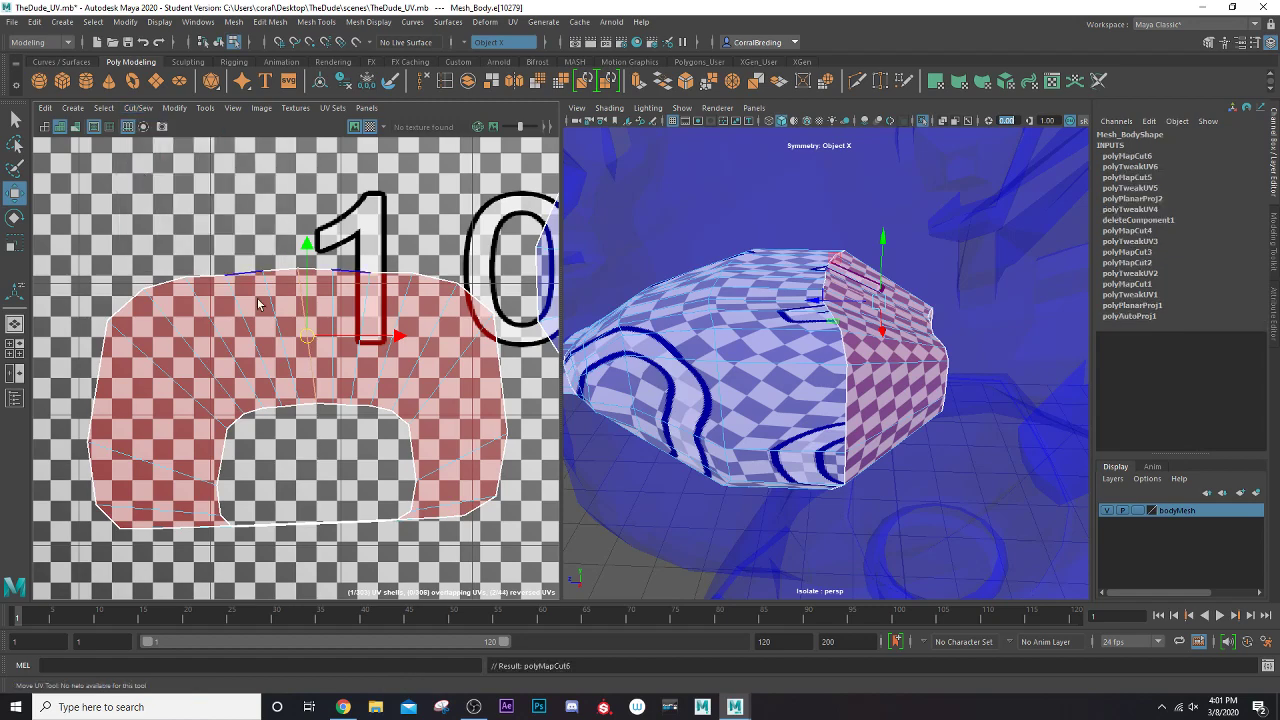
- Select the whole arch-shaped mouth-cavity shell and unfold its UVs
right_click(230, 328)
right_click_drag(230, 328, 175, 306)
left_click(211, 329)
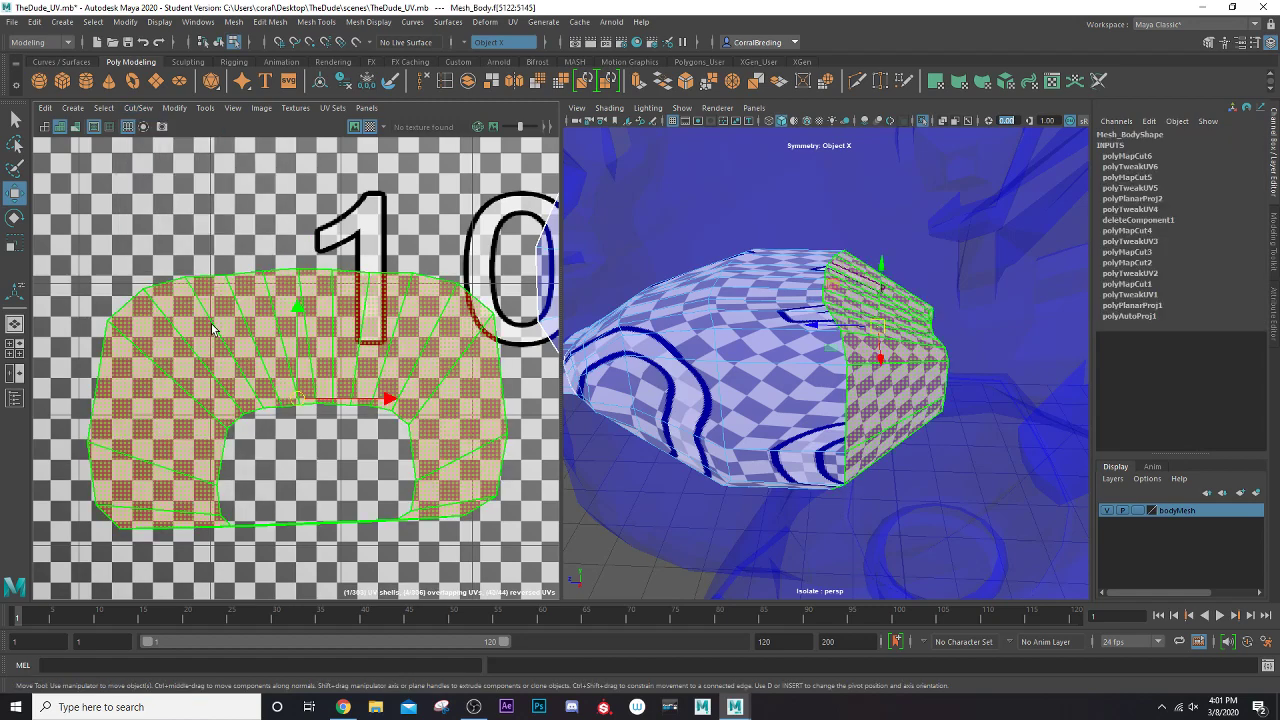
key("ctrl+u")
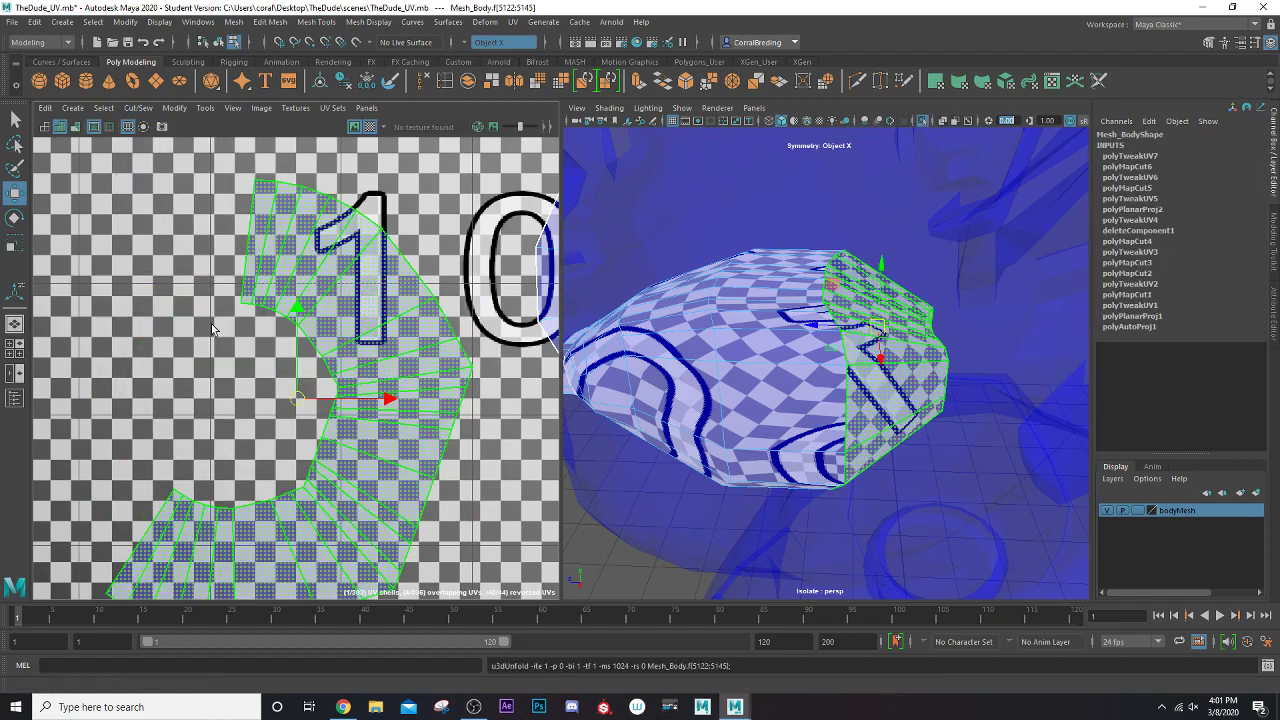
- Cut the round mouth-cavity shell in two along the edge line running from its side borders to the central opening
scroll(270, 350, "down", 4)
middle_click_drag(474, 366, 325, 408, "alt")
scroll(325, 408, "up", 2)
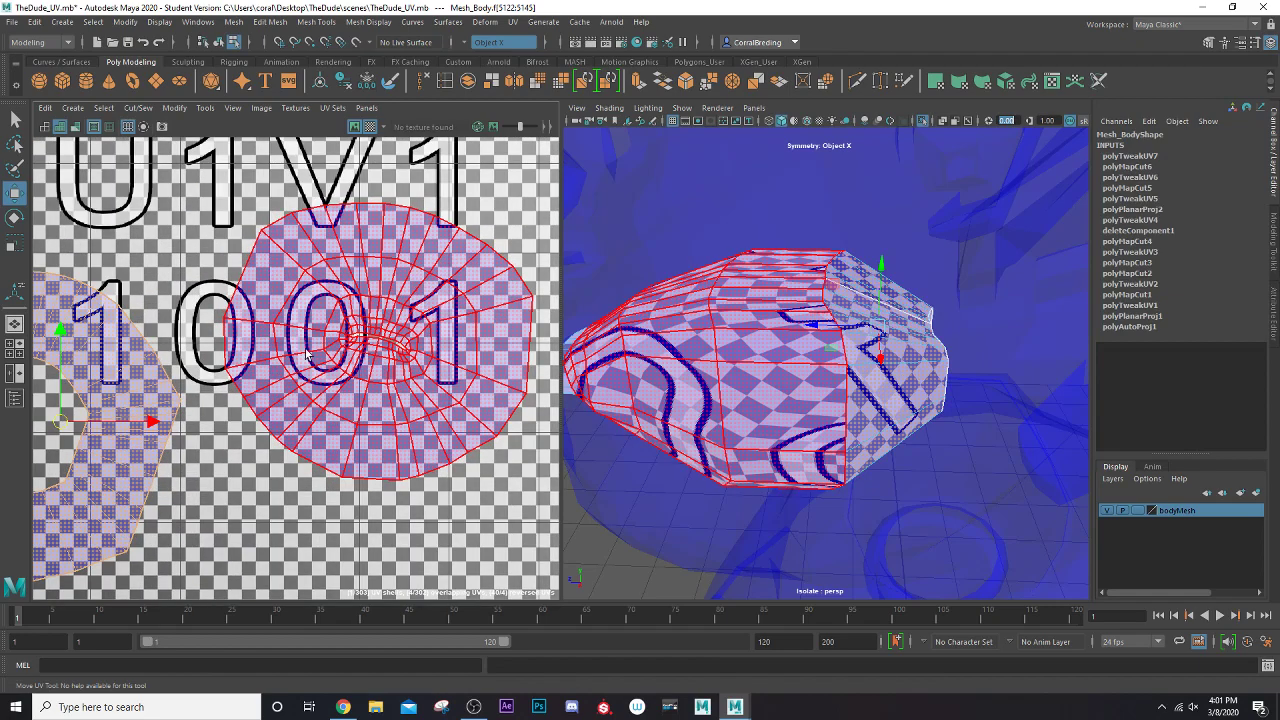
scroll(305, 345, "up", 3)
right_click_drag(279, 348, 279, 361)
left_click(279, 352)
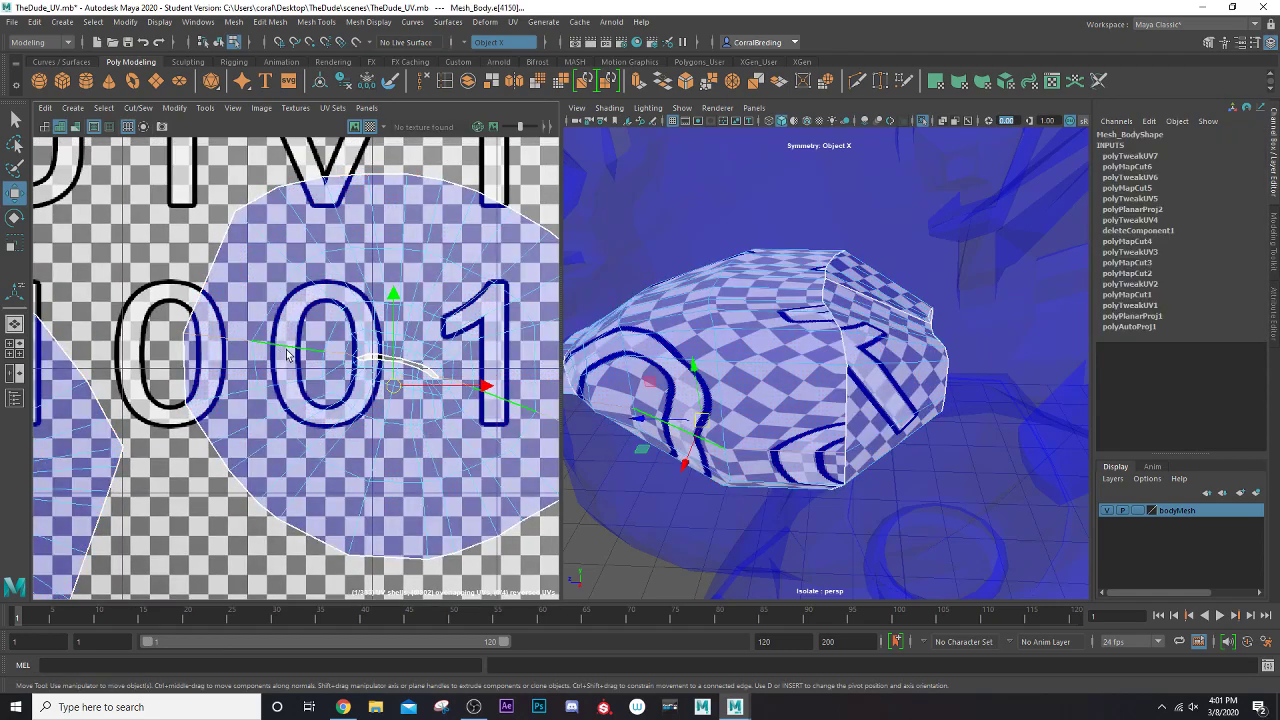
key("shift+x")
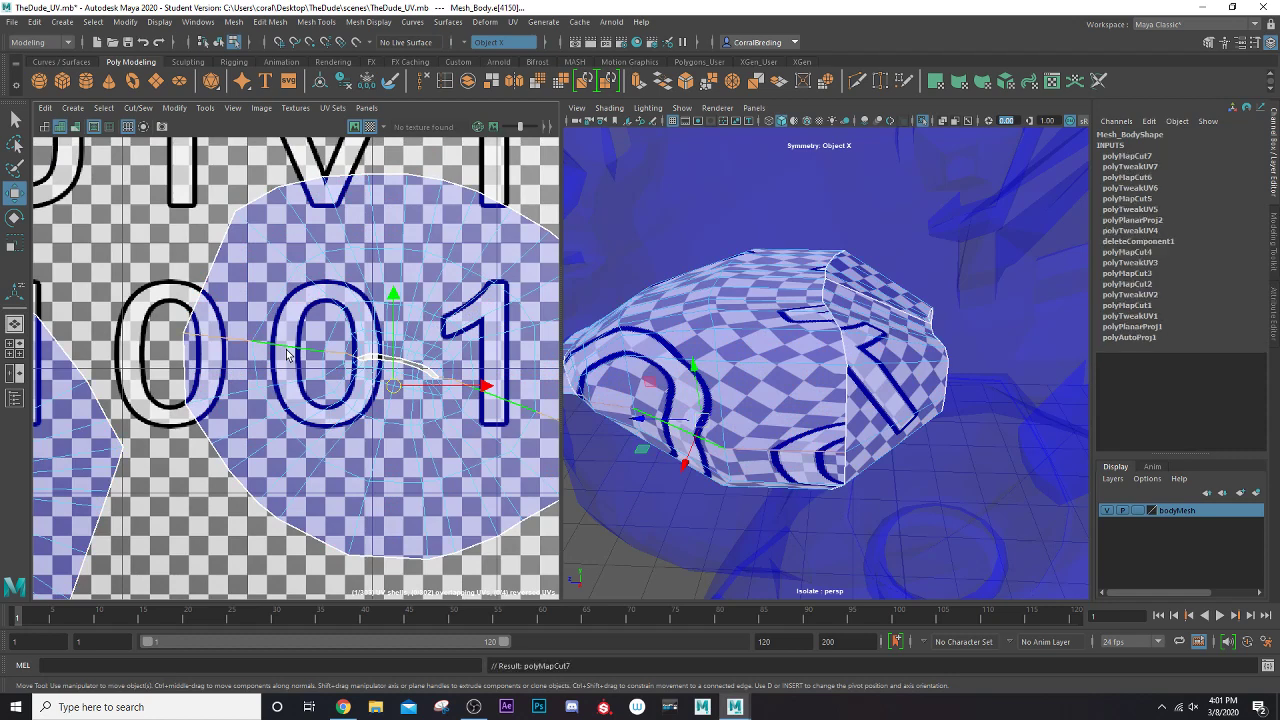
- Unfold the upper and lower halves of the round mouth-cavity shell one after the other
scroll(287, 353, "up", 1)
right_click_drag(255, 265, 253, 265)
left_click(253, 265)
key("ctrl+u")
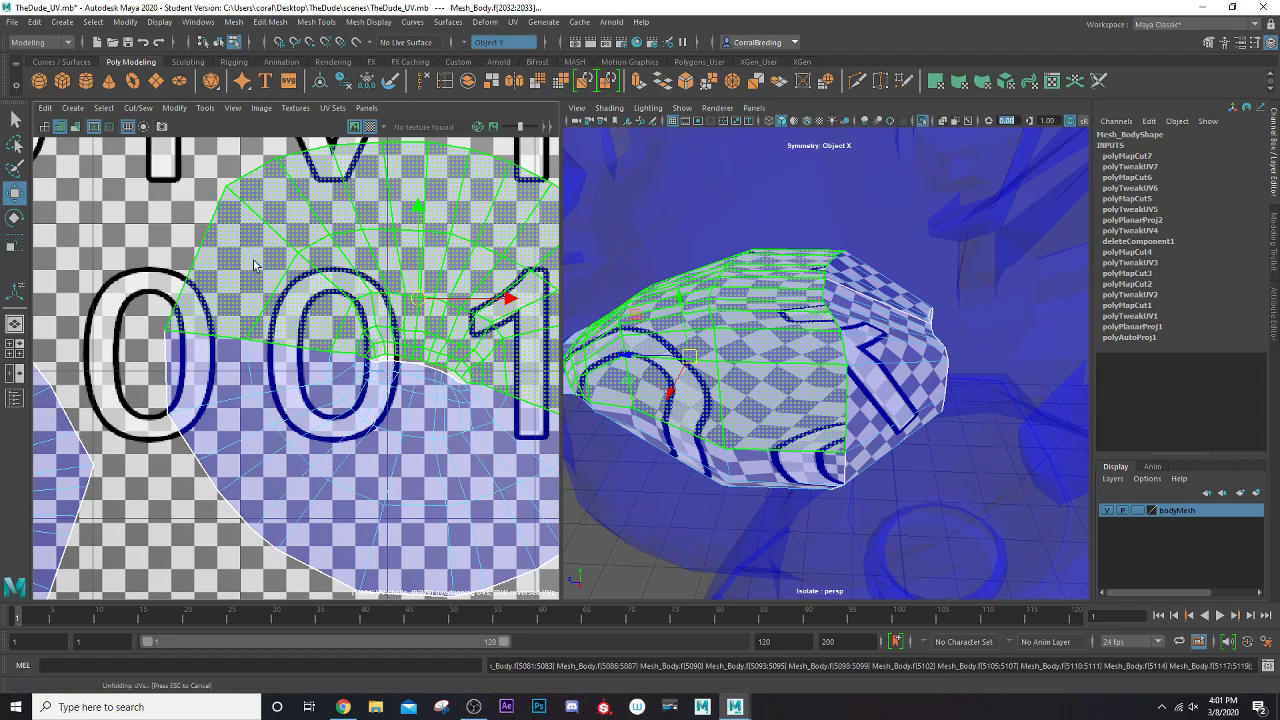
left_click(390, 518)
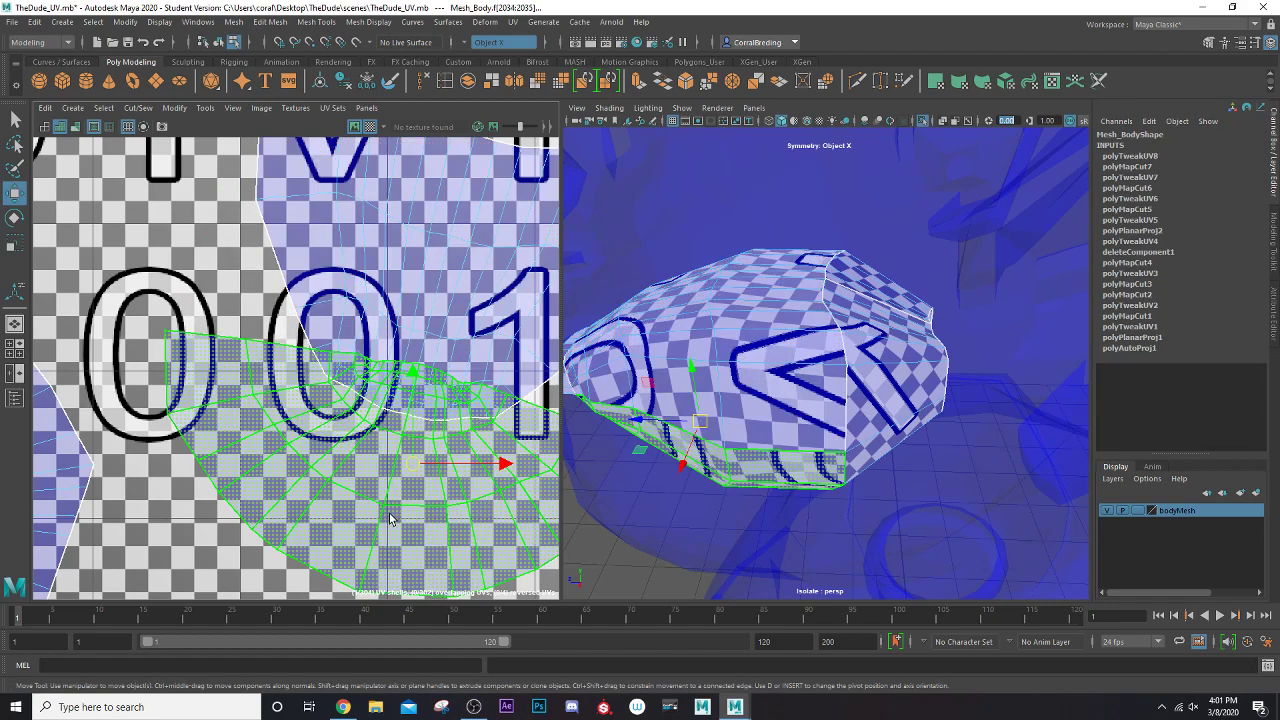
key("ctrl+u")
- Move the upper mouth-cavity half clear of the lower half in the U1V1 tile and check its checker pattern on the mesh
scroll(390, 518, "down", 5)
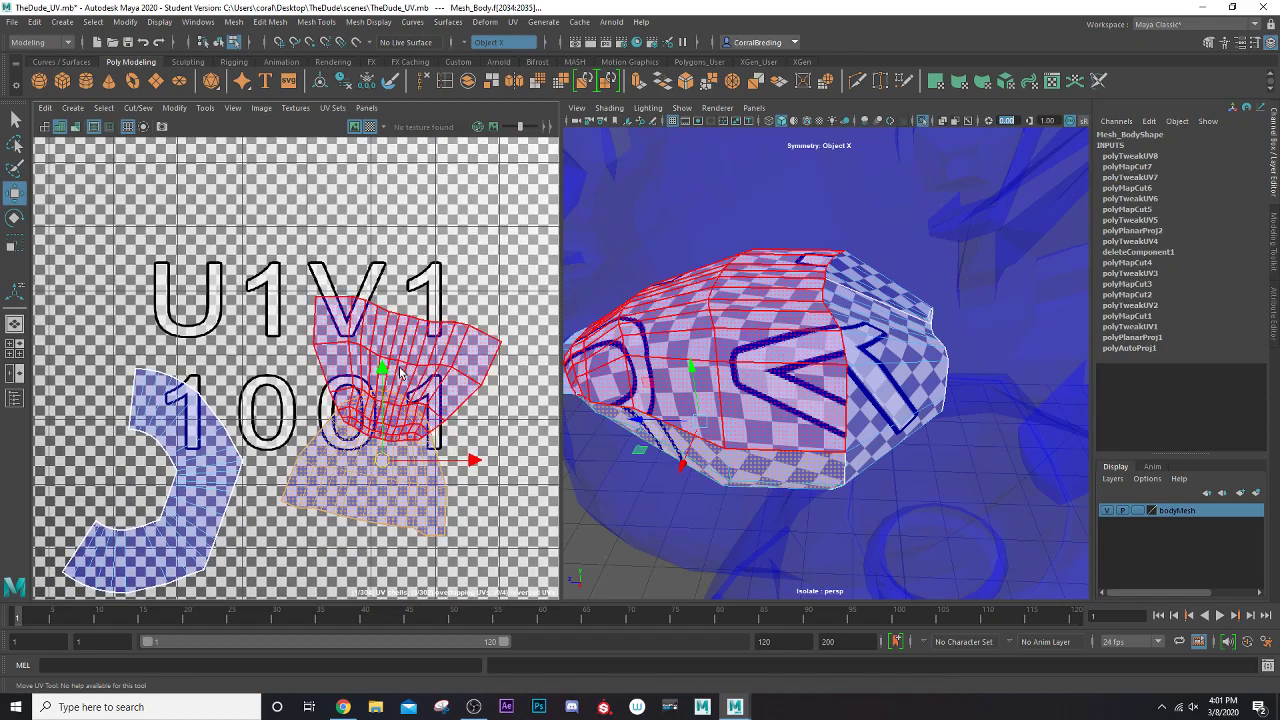
left_click(406, 372)
left_click_drag(406, 372, 425, 287)
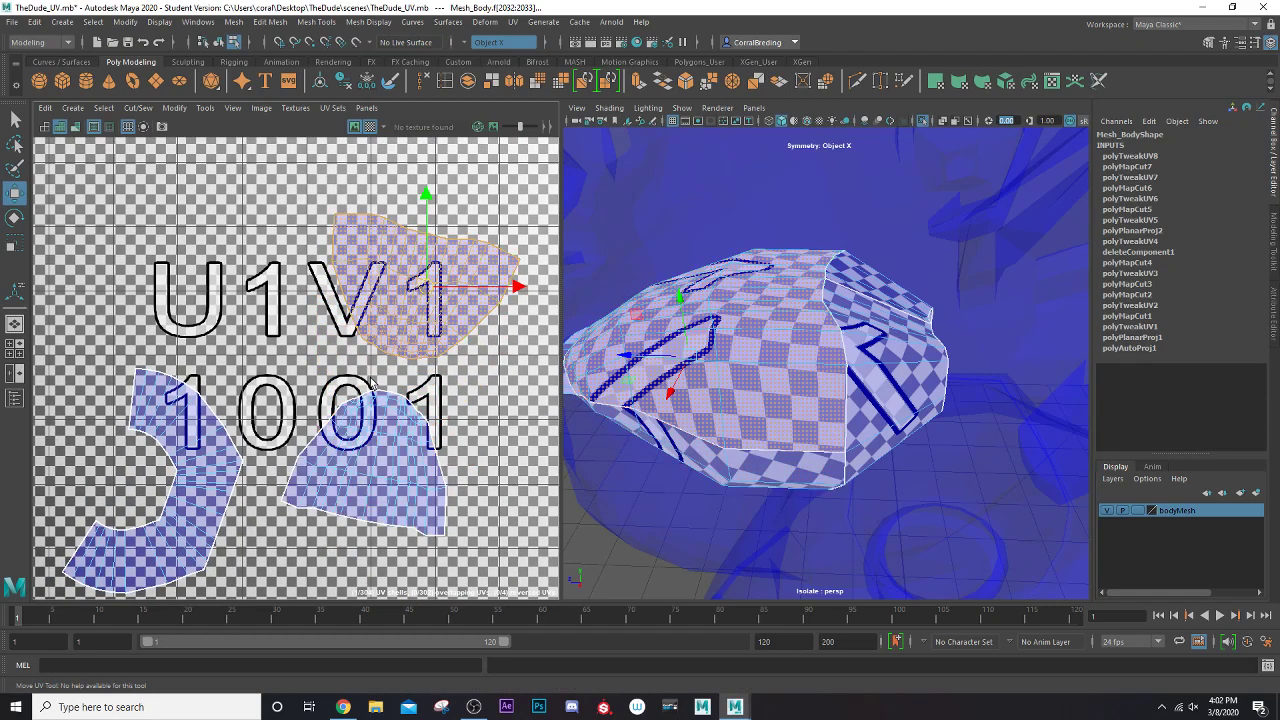
left_click_drag(731, 322, 586, 311, "alt")
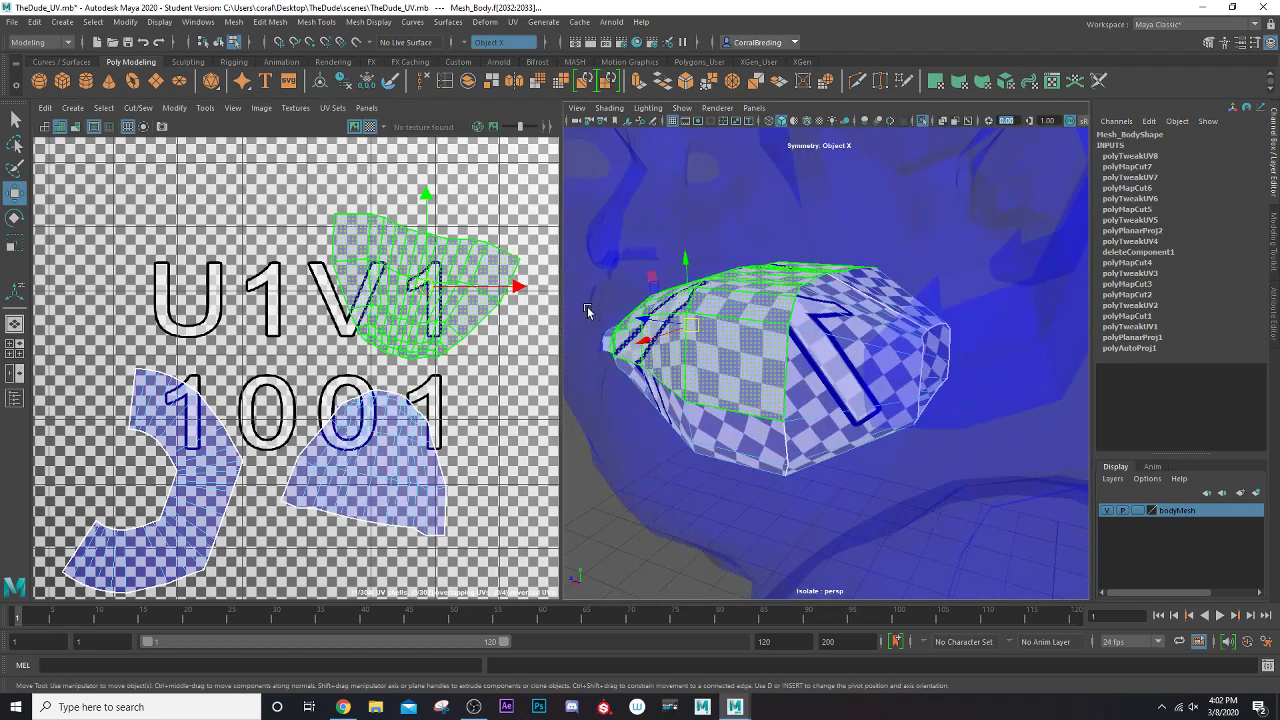
- Select all three mouth-cavity shells, scale them down together and move them near the top of the U1V1 tile
scroll(328, 343, "down", 5)
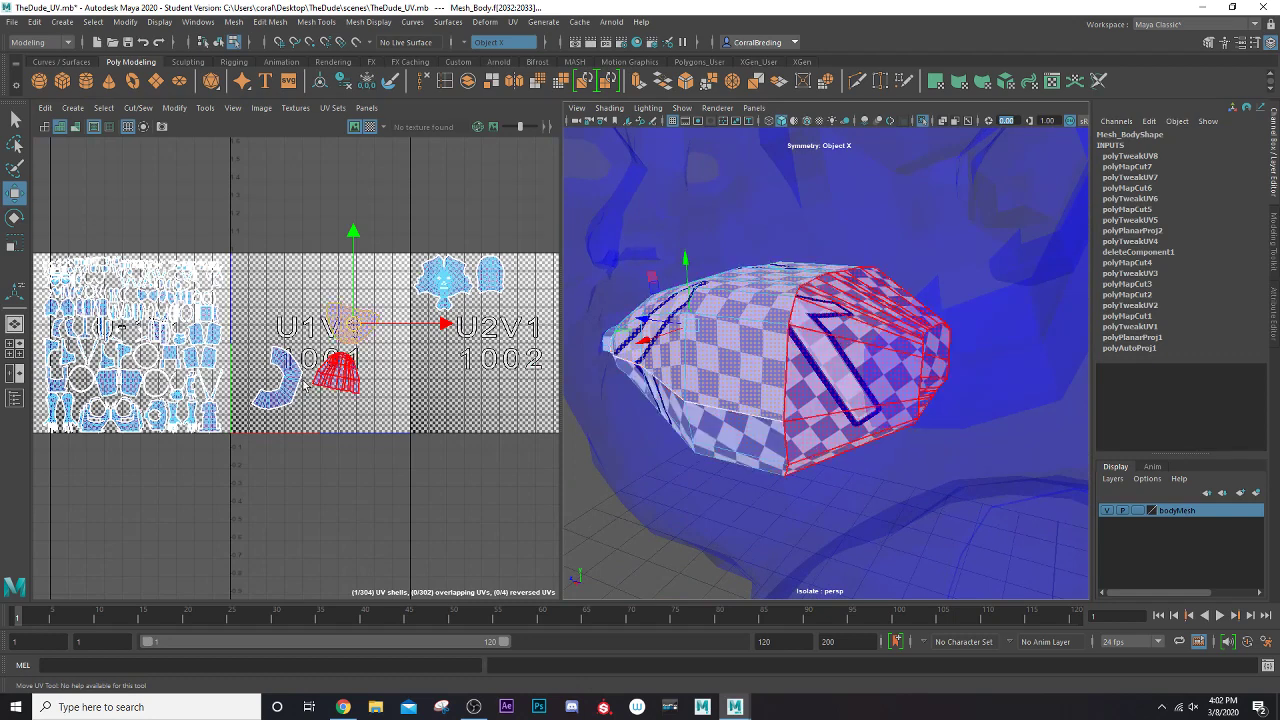
left_click_drag(268, 310, 381, 405)
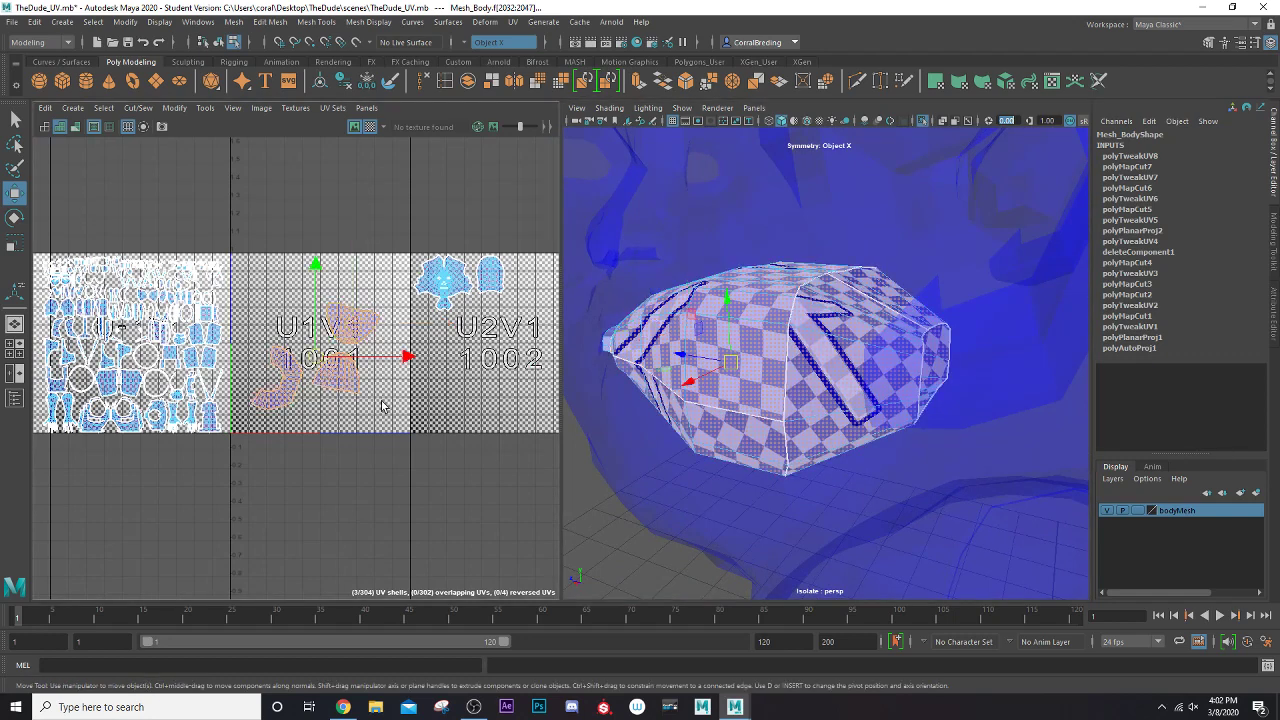
key("r")
left_click_drag(313, 357, 381, 273)
key("w")
scroll(381, 274, "up", 4)
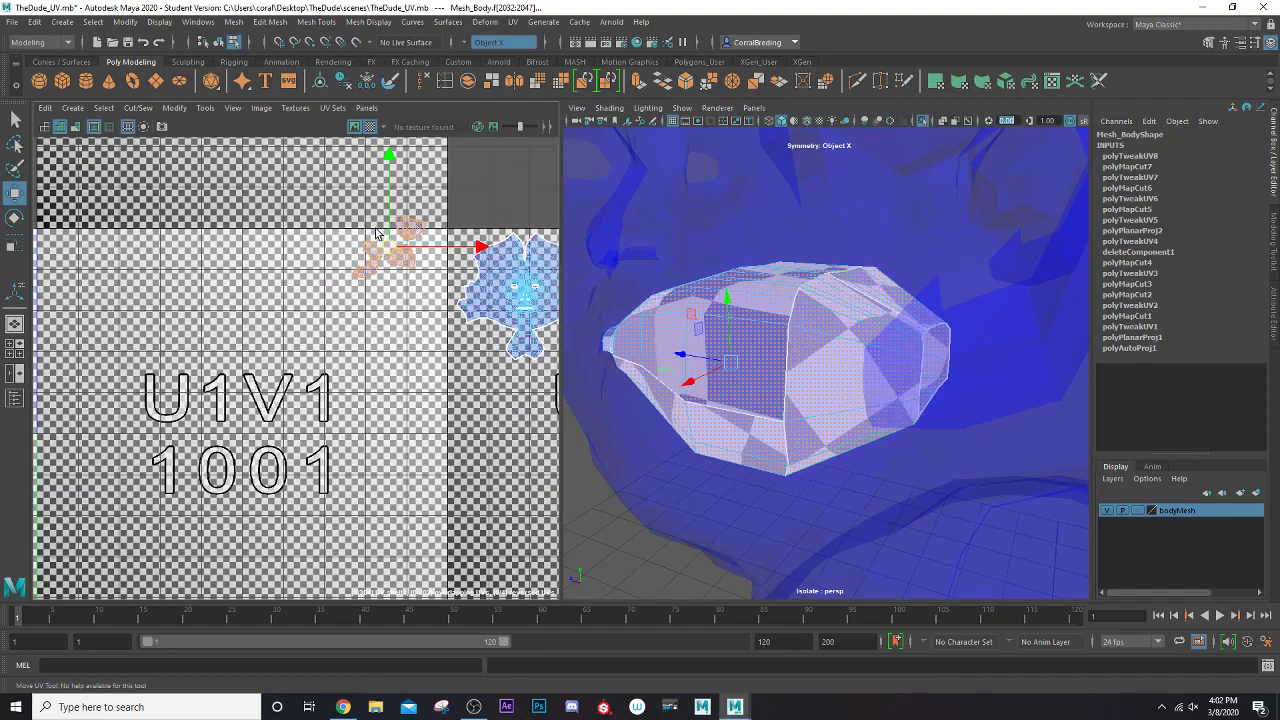
- Rotate the three mouth-cavity shells together and move them to the upper border between the U1V1 and U2V1 tiles
middle_click_drag(376, 233, 291, 337, "alt")
scroll(313, 349, "up", 3)
left_click_drag(308, 354, 401, 341)
key("e")
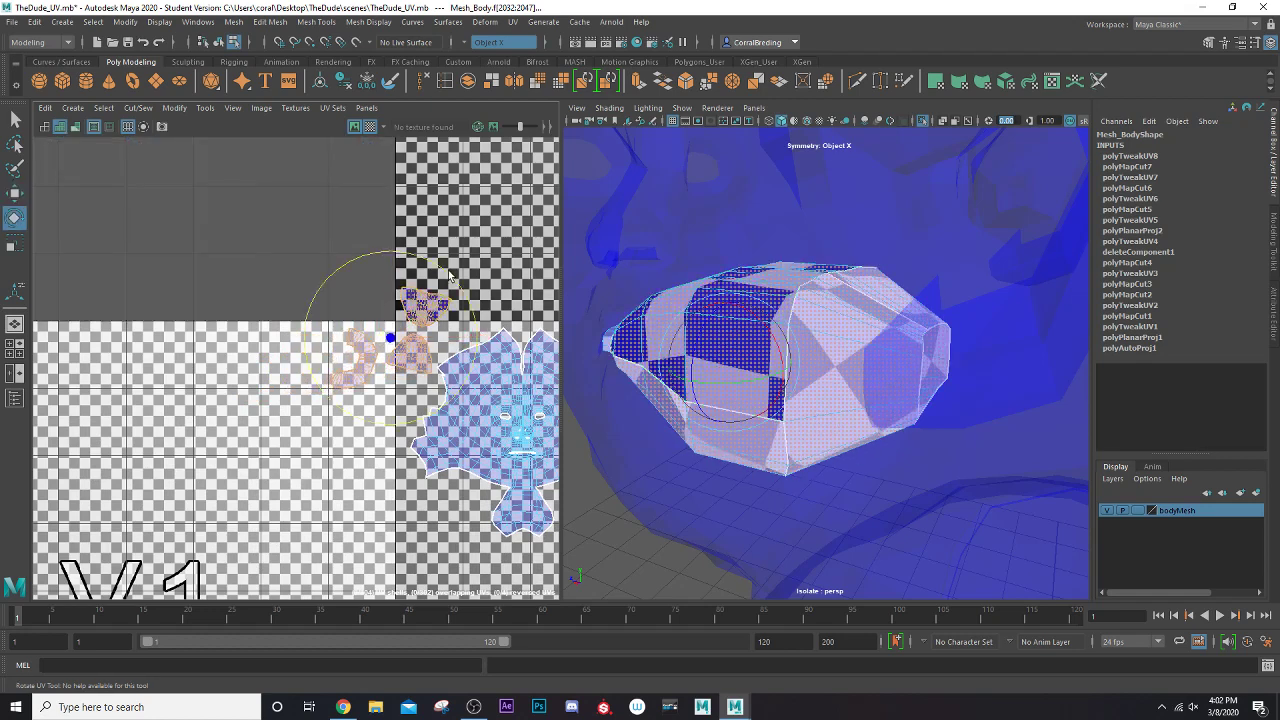
key("w")
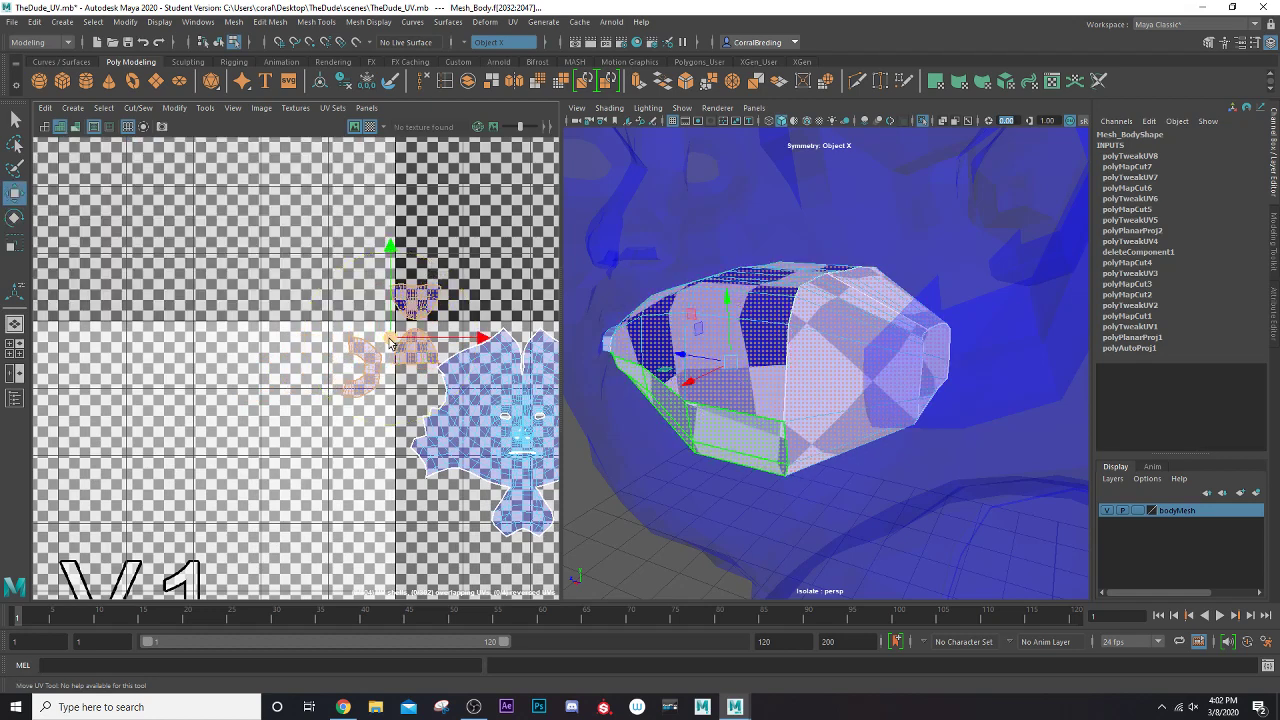
left_click_drag(390, 343, 393, 336)
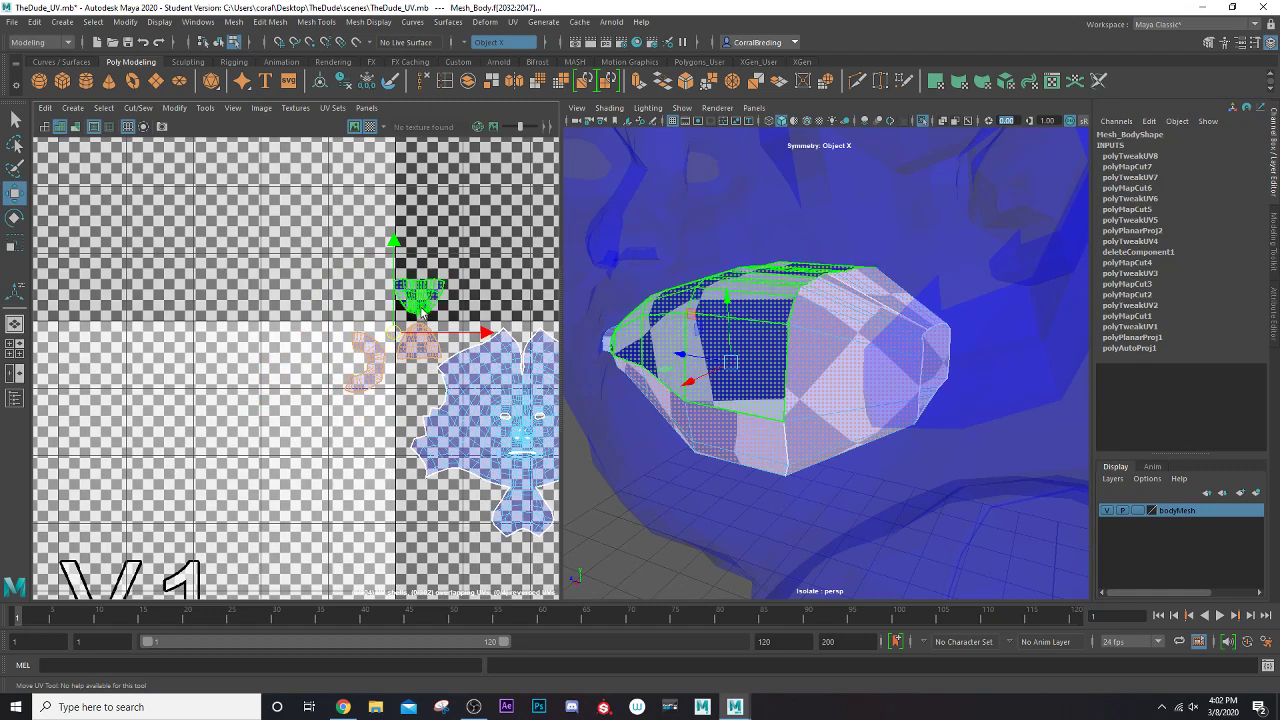
- Place the mouth-cavity half lying above the tile directly below the other half, beside the face shell in U2V1
left_click(420, 306)
left_click_drag(420, 300, 410, 401)
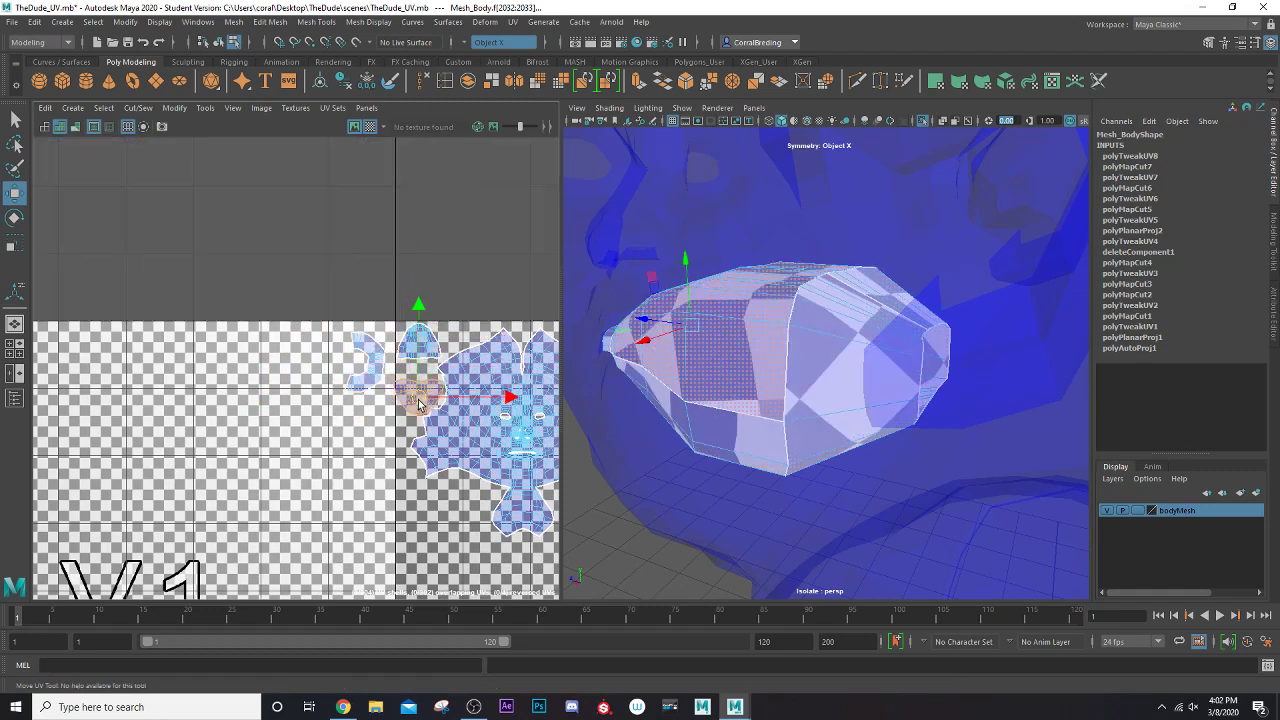
key("r")
scroll(412, 399, "up", 2)
key("w")
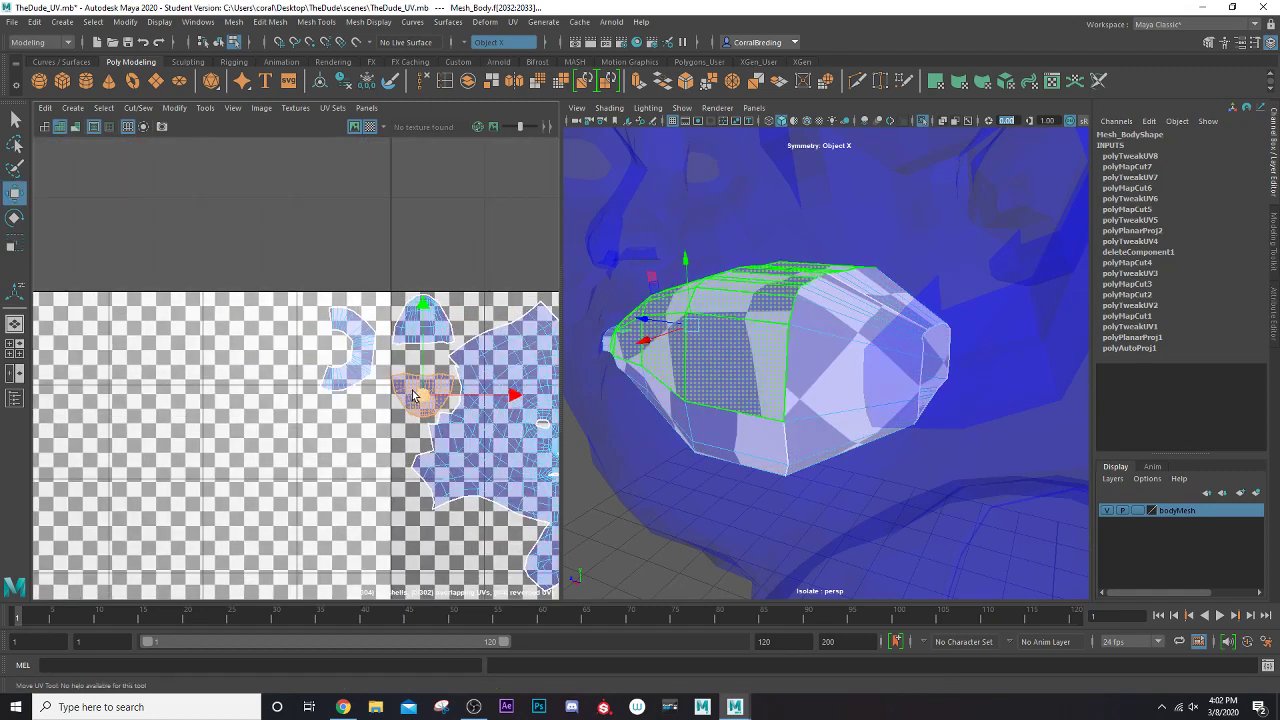
left_click_drag(418, 395, 420, 390)
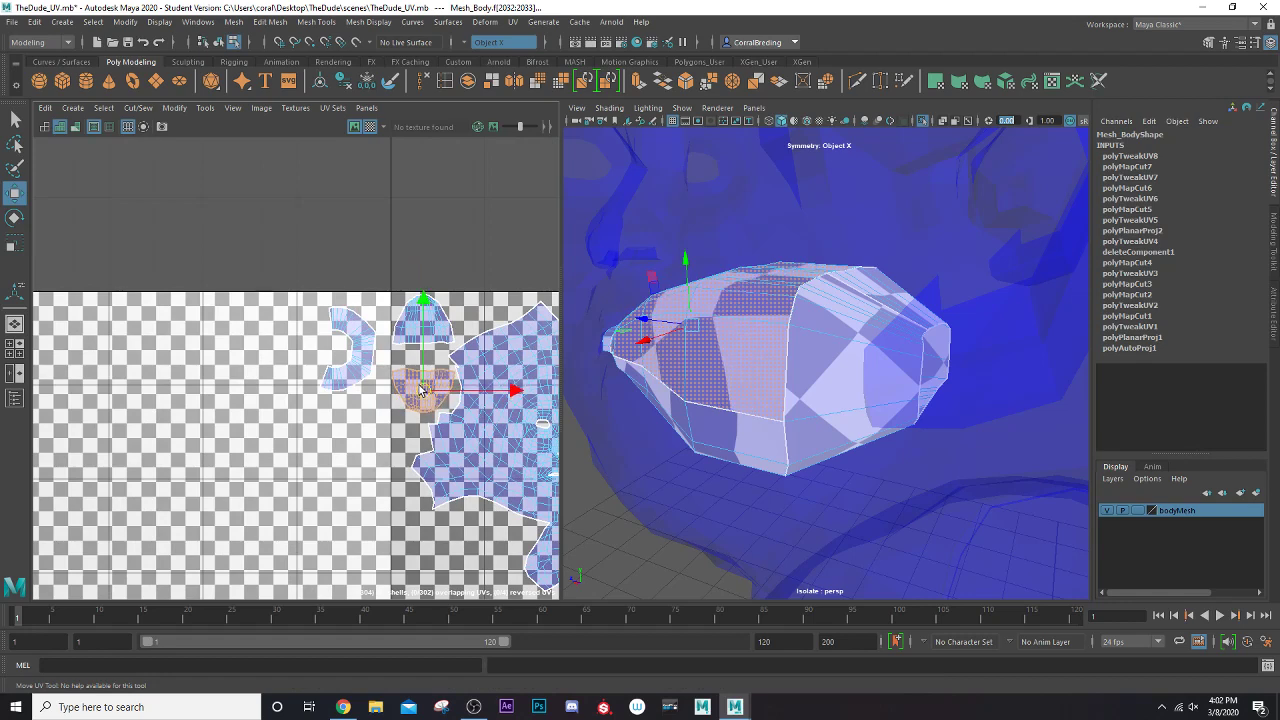
- Move the arch-shaped shell into the U2V1 tile, rotate it and place it above the face shell's upper corner
left_click(350, 348)
middle_click_drag(358, 349, 120, 367, "alt")
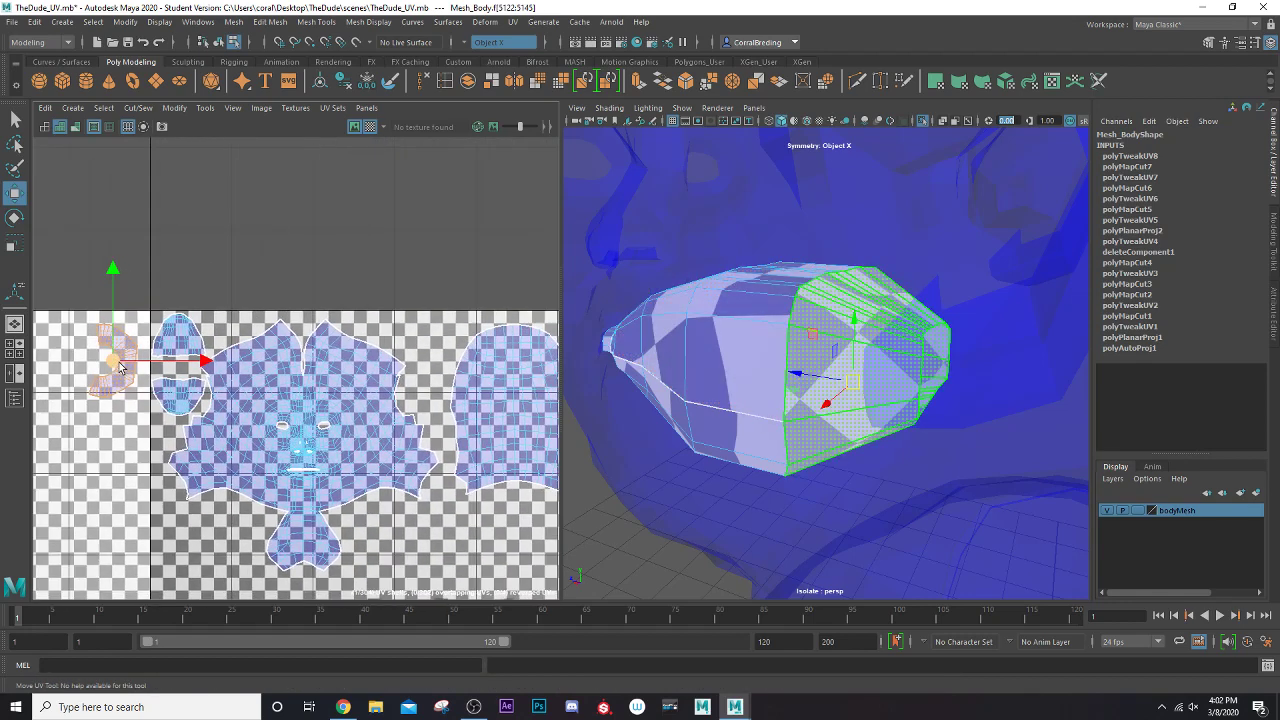
left_click_drag(110, 362, 258, 367)
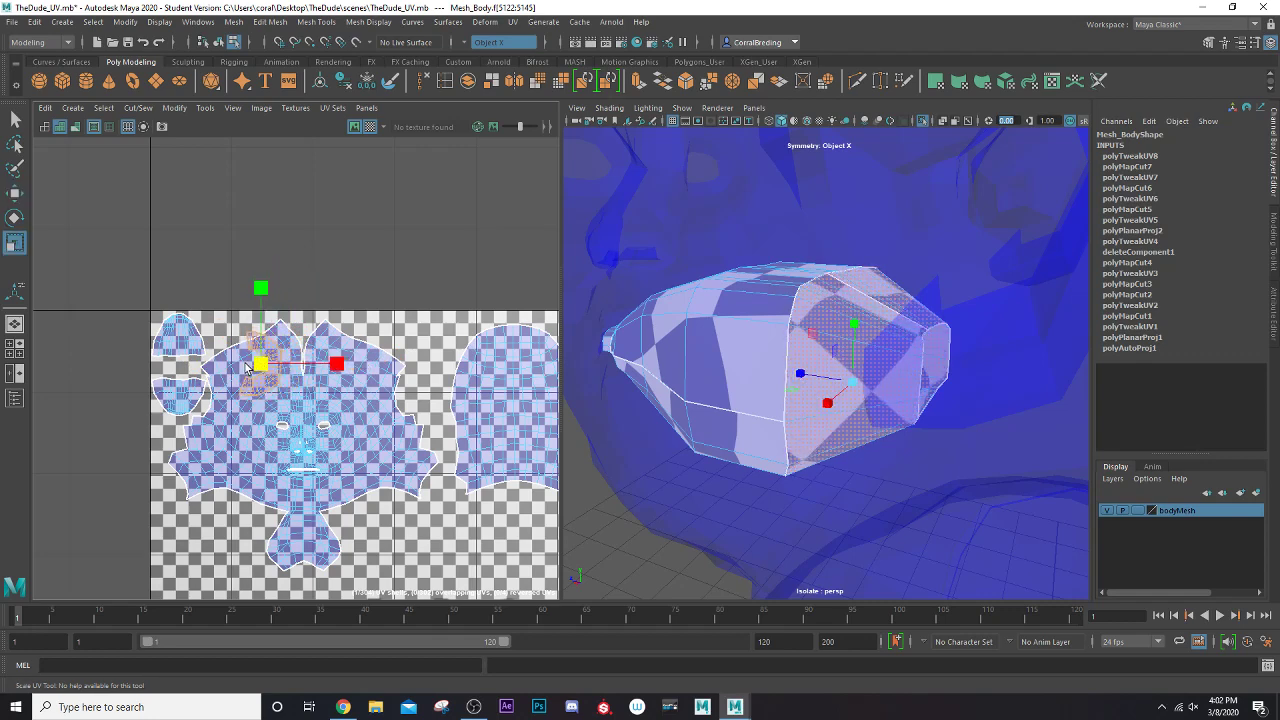
key("e")
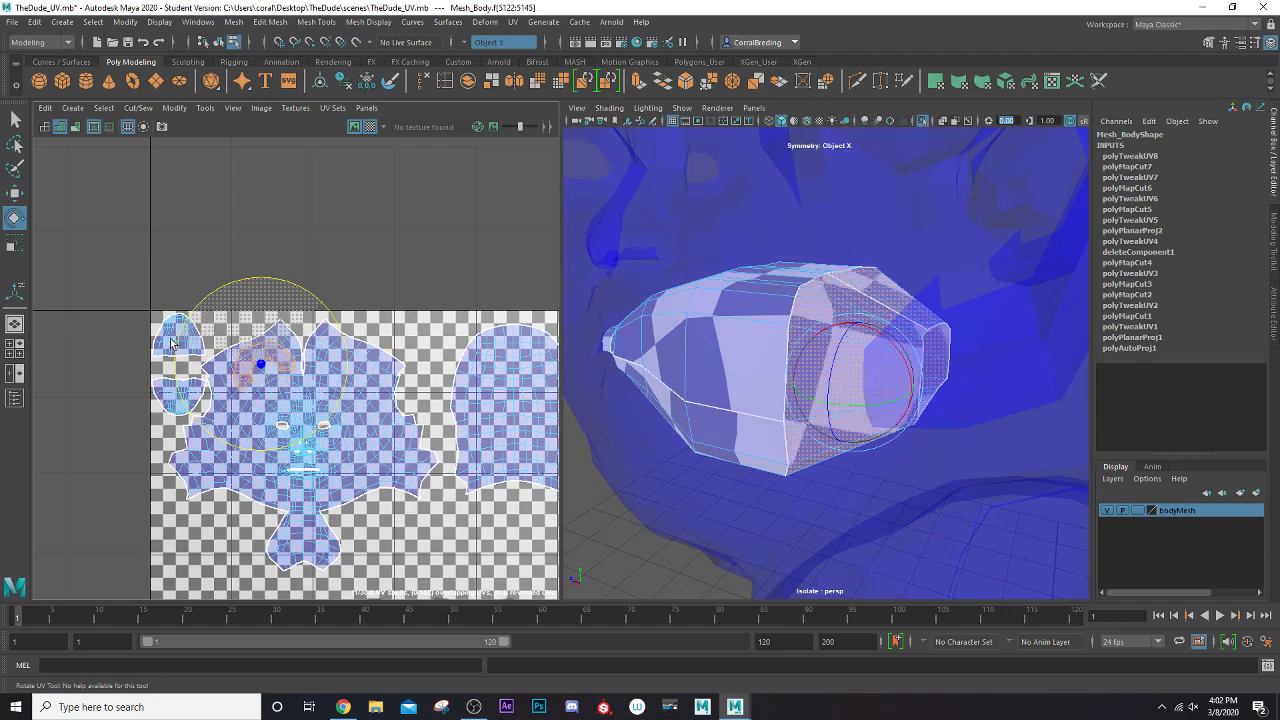
key("w")
left_click_drag(253, 365, 234, 337)
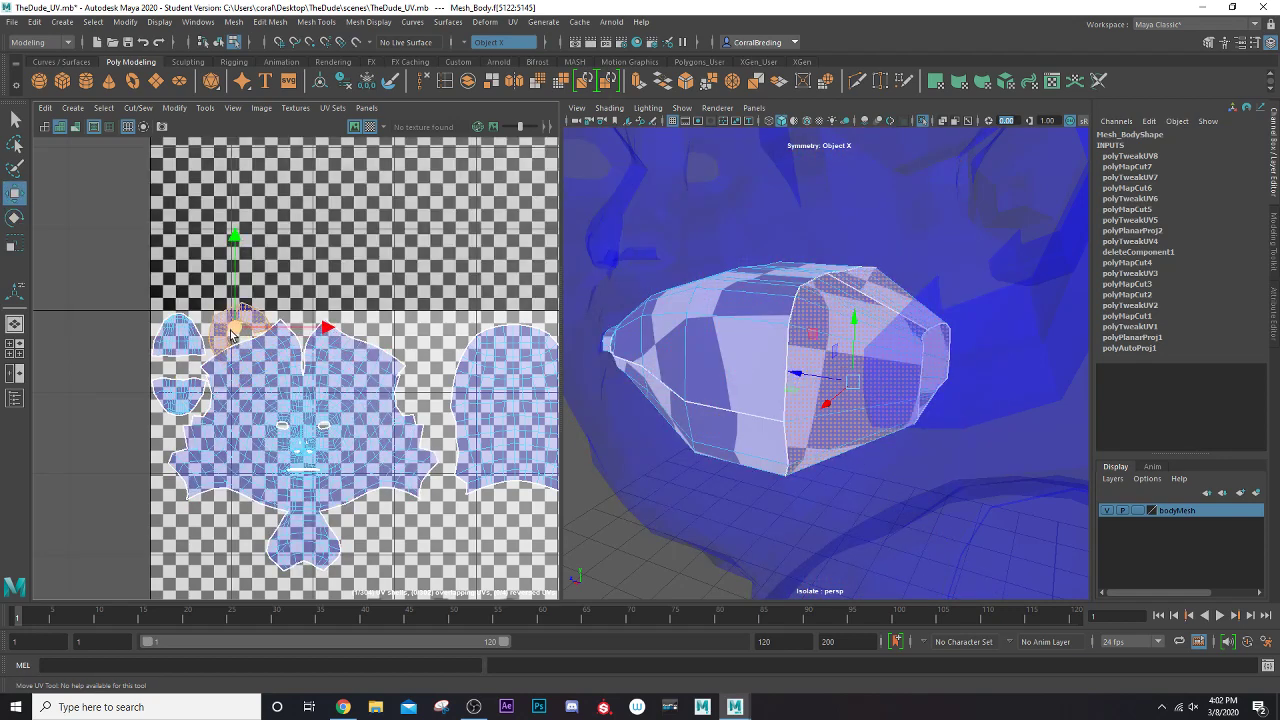
- Rotate the arch-shaped shell further and fit it into the gap between the mouth-cavity halves and the face shell
scroll(233, 333, "up", 3)
key("r")
key("e")
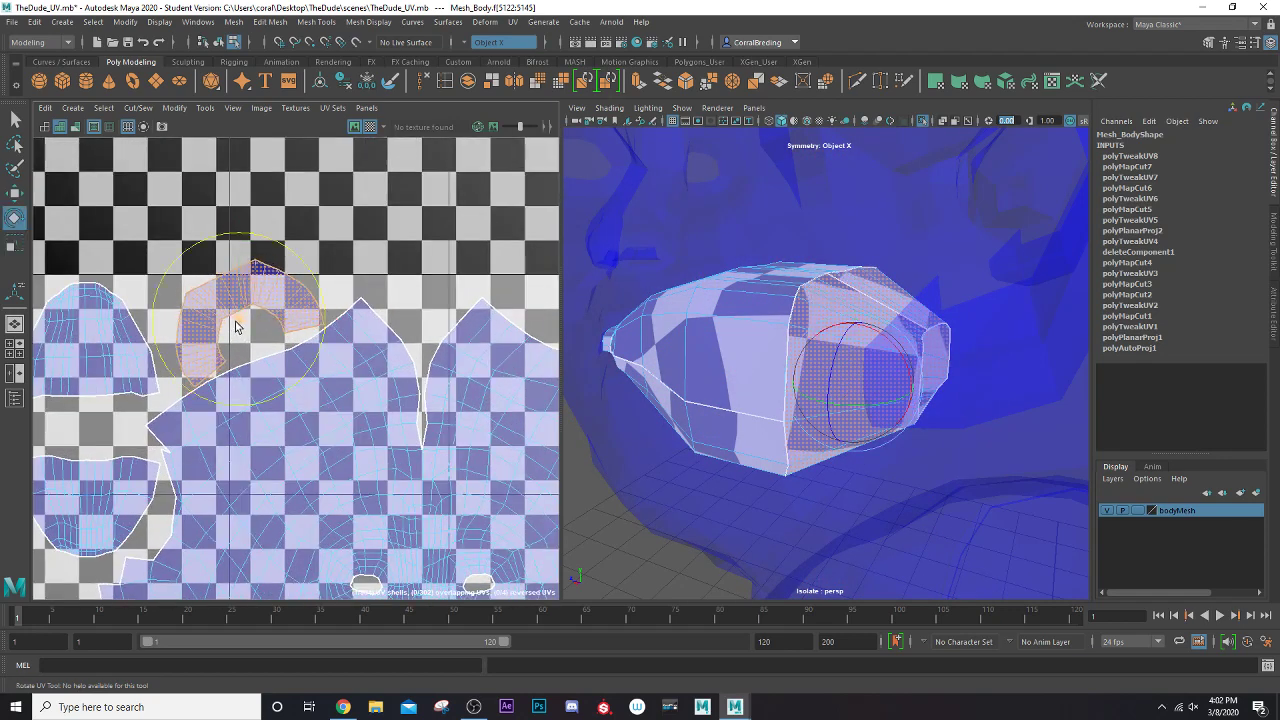
key("w")
left_click_drag(239, 319, 211, 340)
- Nudge the dome-shaped mouth-cavity half and the arch-shaped shell so they sit clear of each other and the face shell
left_click(90, 338)
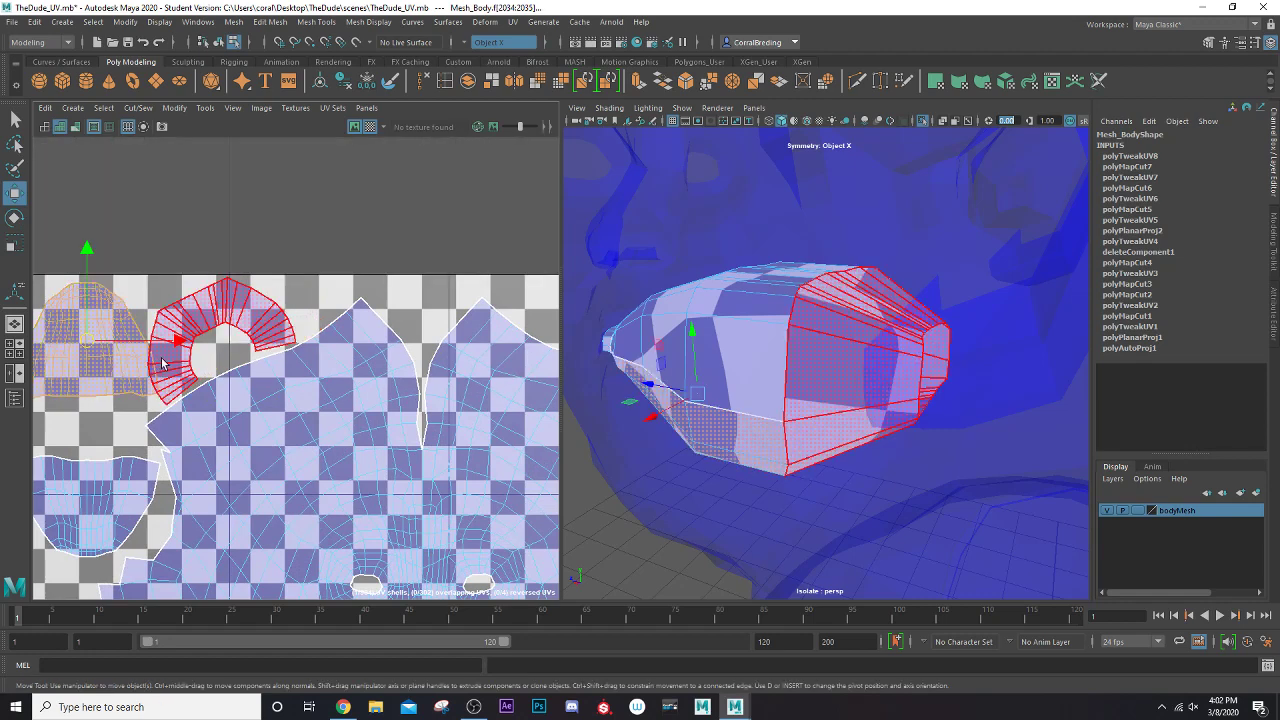
middle_click_drag(165, 357, 280, 323, "alt")
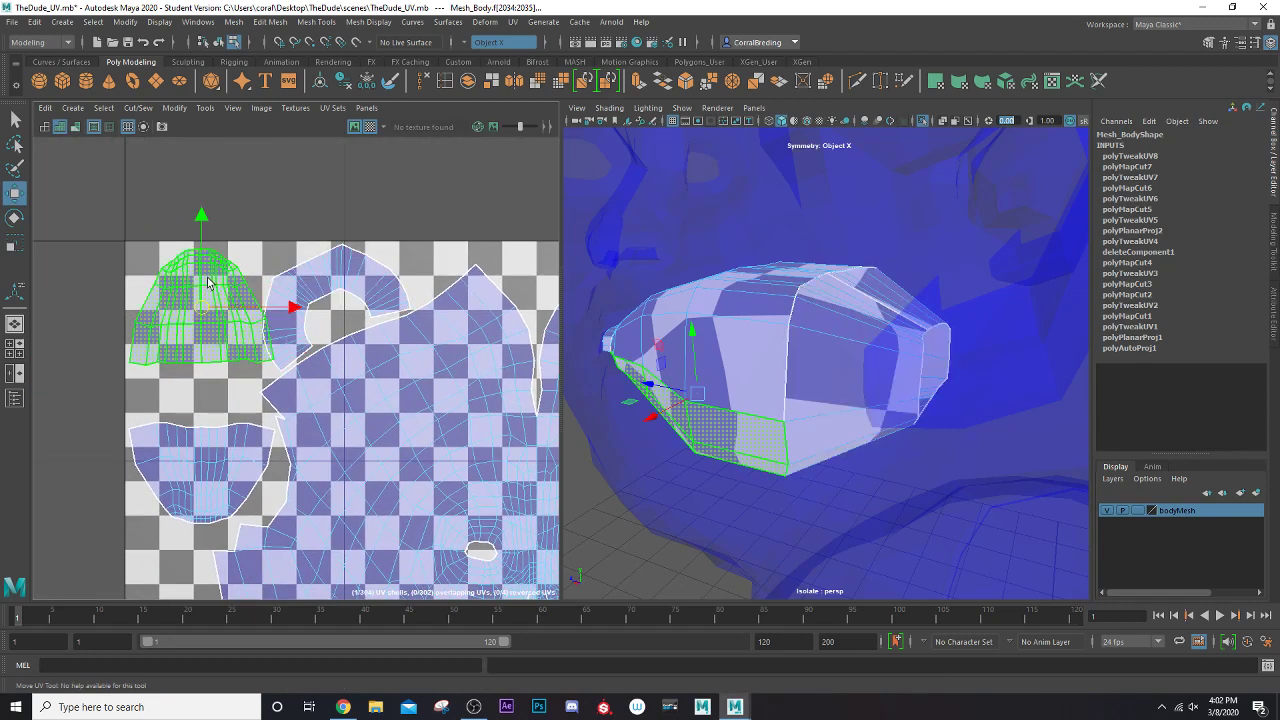
left_click_drag(208, 284, 208, 299)
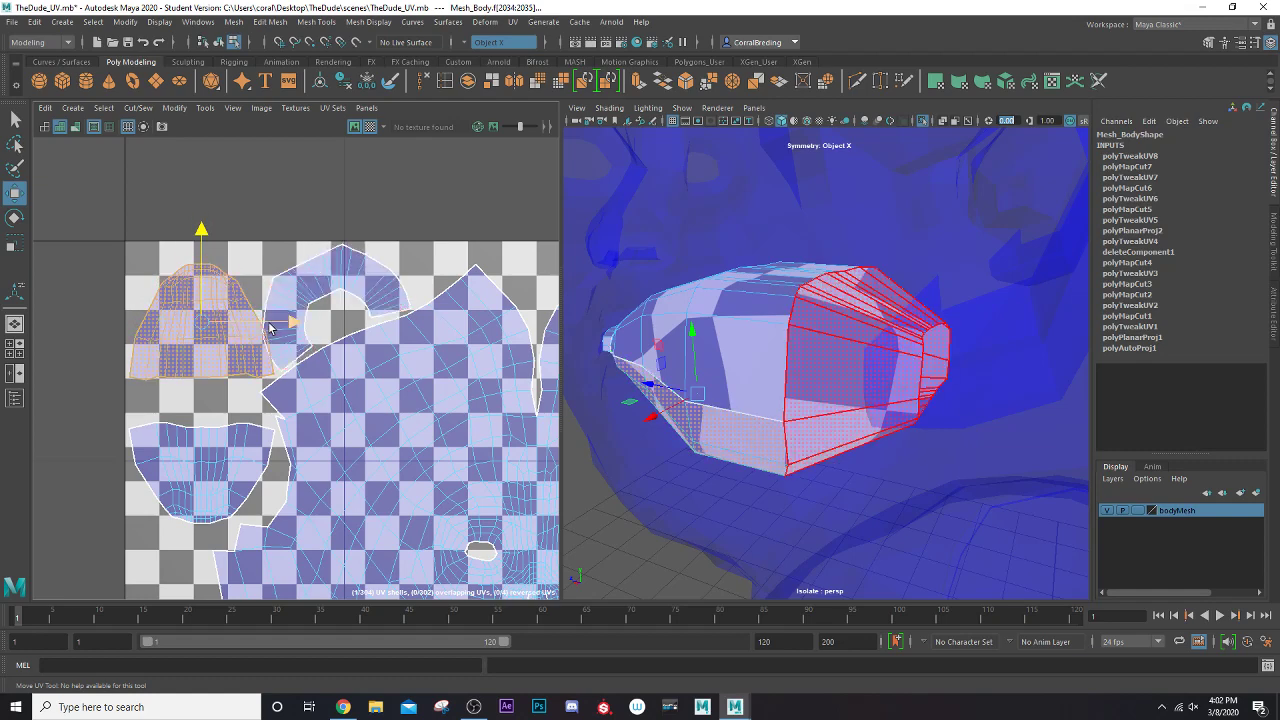
left_click_drag(269, 327, 265, 325)
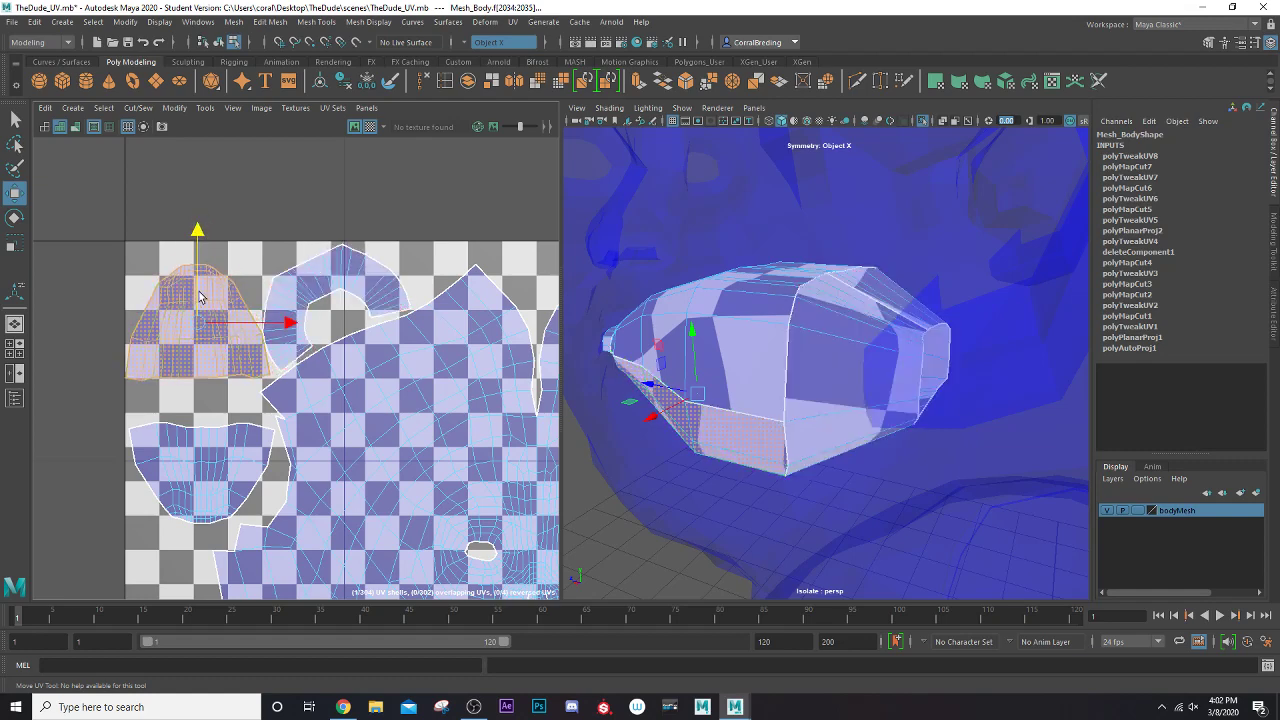
left_click(298, 281)
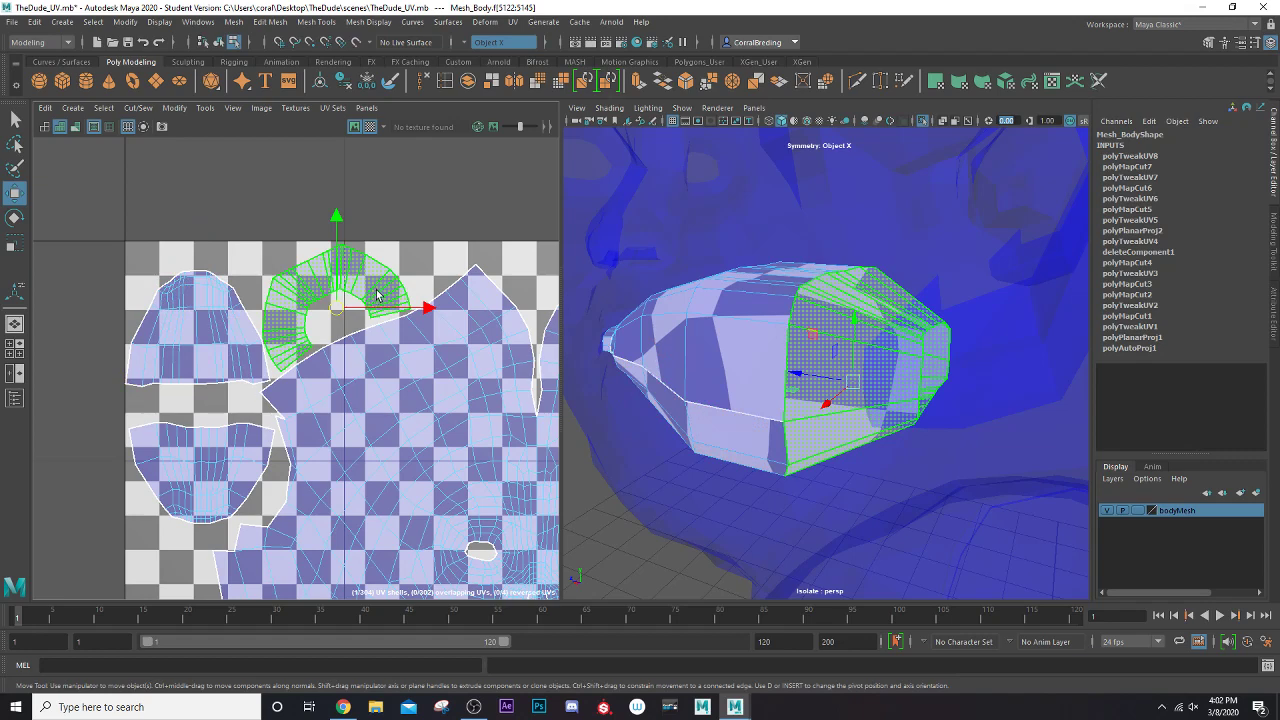
left_click_drag(338, 313, 341, 313)
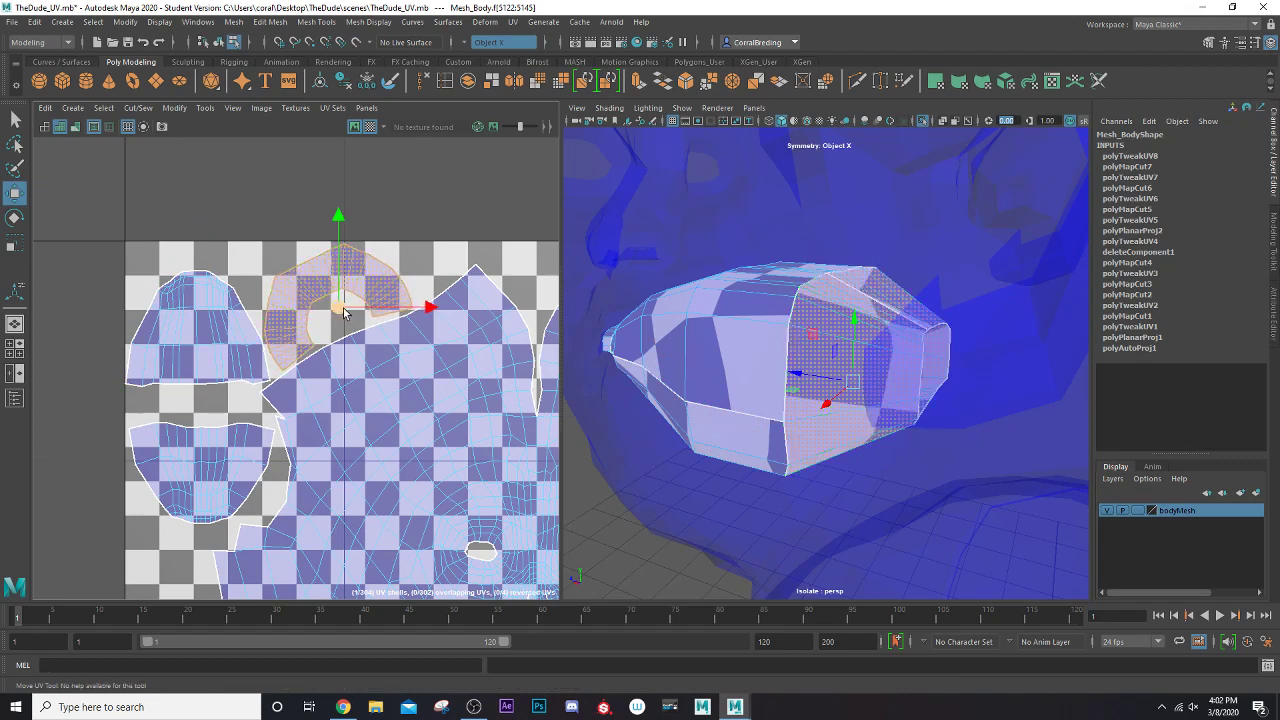
scroll(343, 313, "down", 8)
scroll(725, 363, "down", 5)
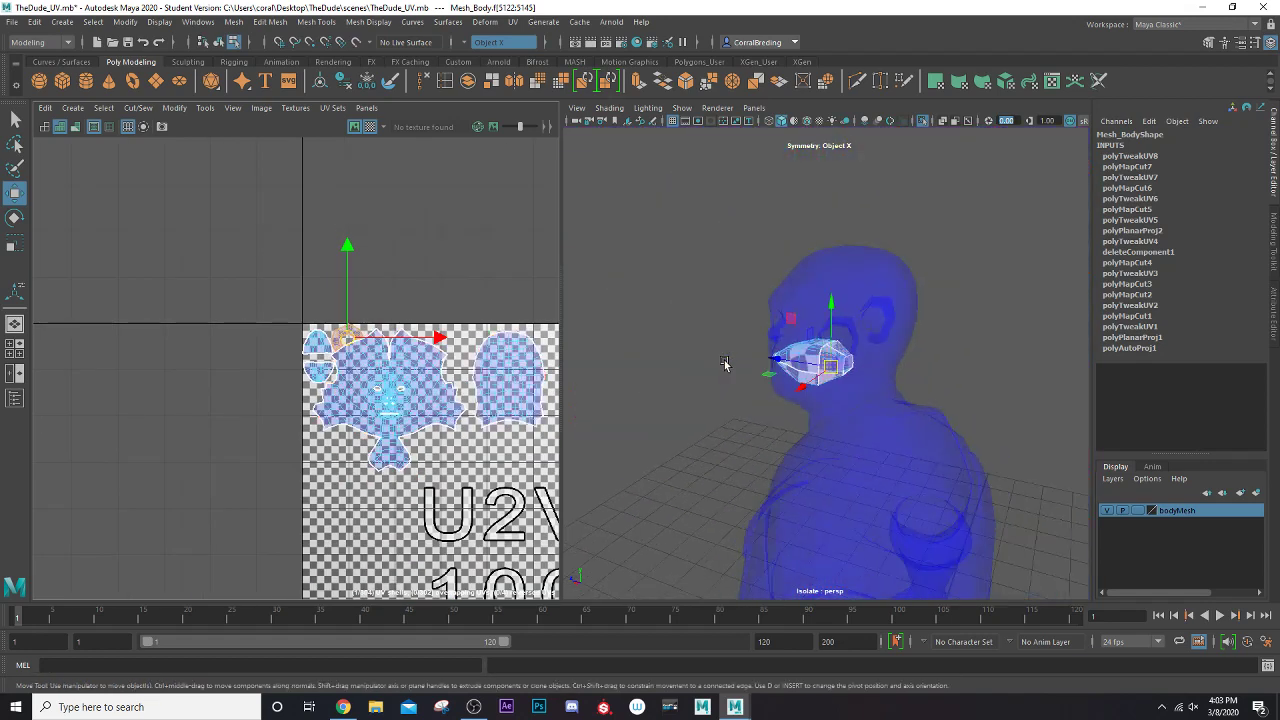
- Show the whole character again, return the body mesh to object mode and restore the UV Editor beside the perspective view
left_click_drag(762, 330, 846, 292, "alt")
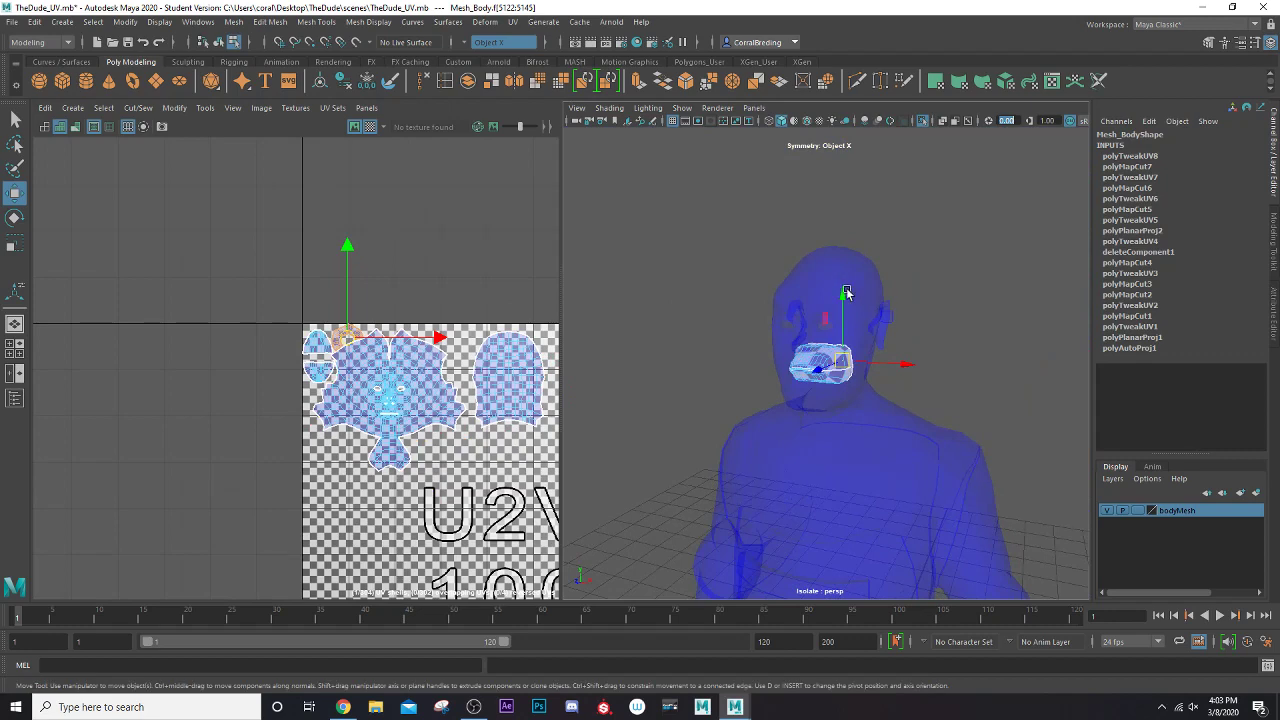
left_click(925, 121)
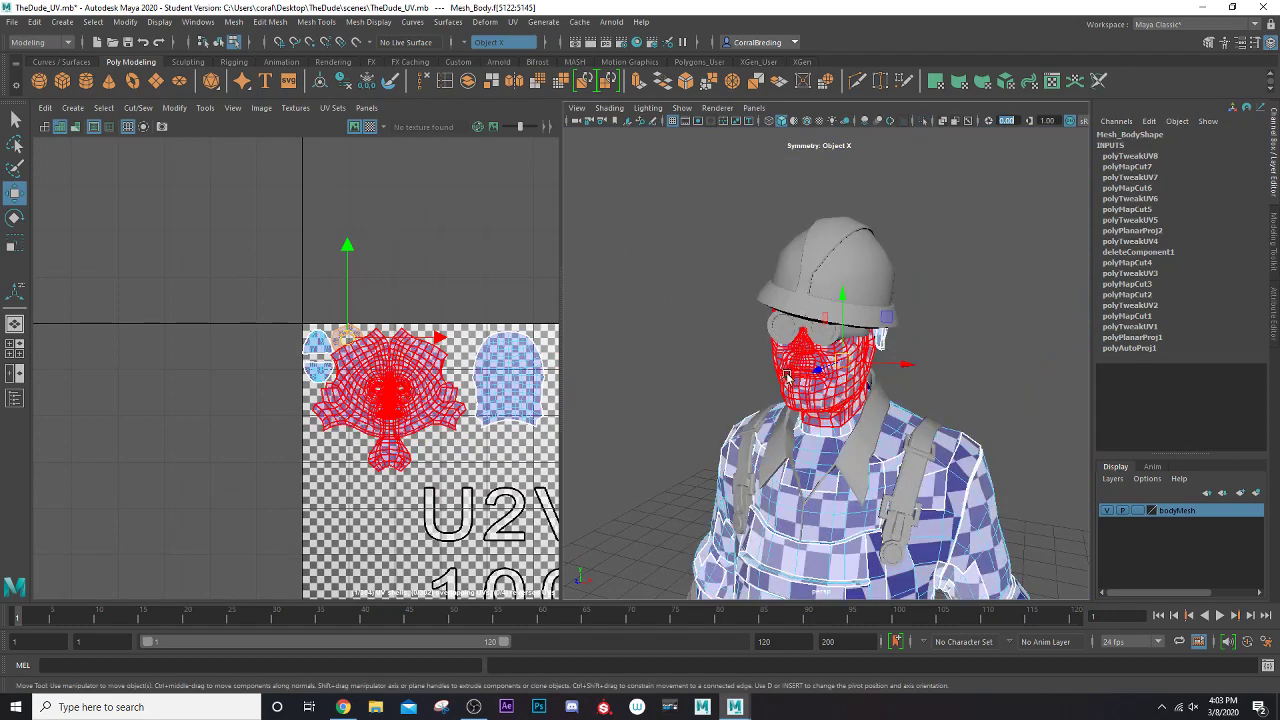
right_click_drag(781, 339, 846, 320)
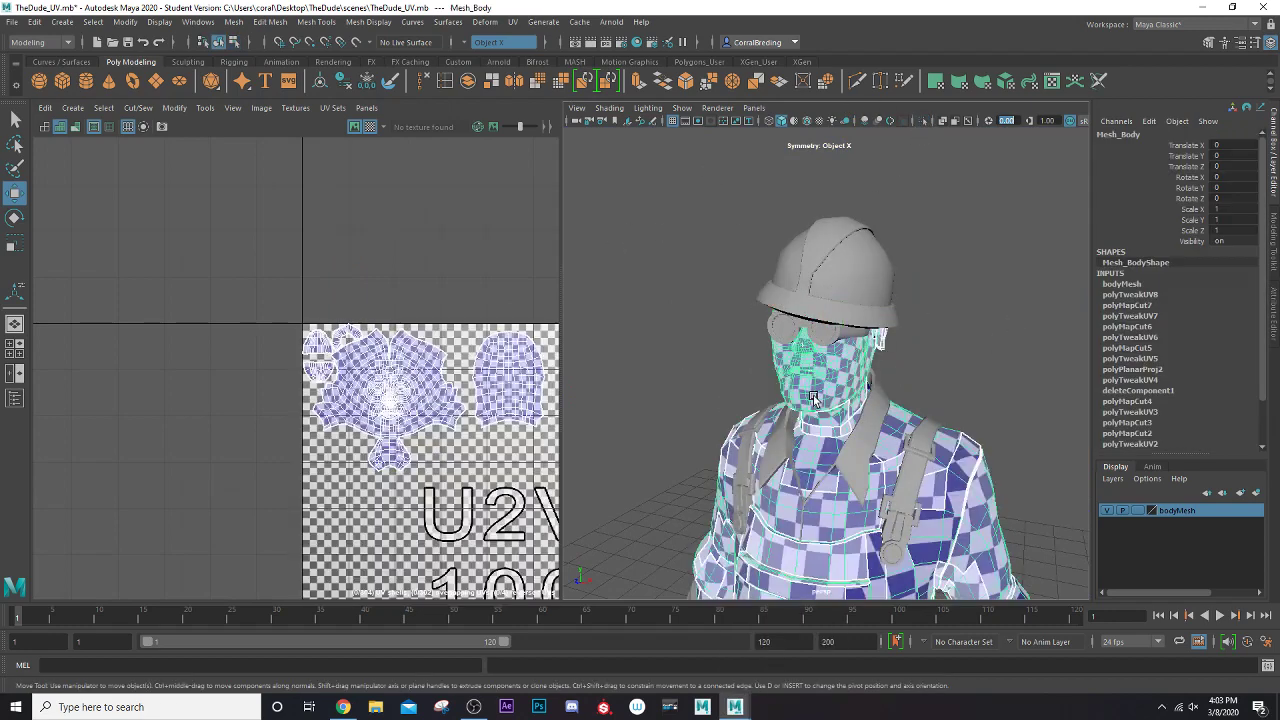
left_click(15, 376)
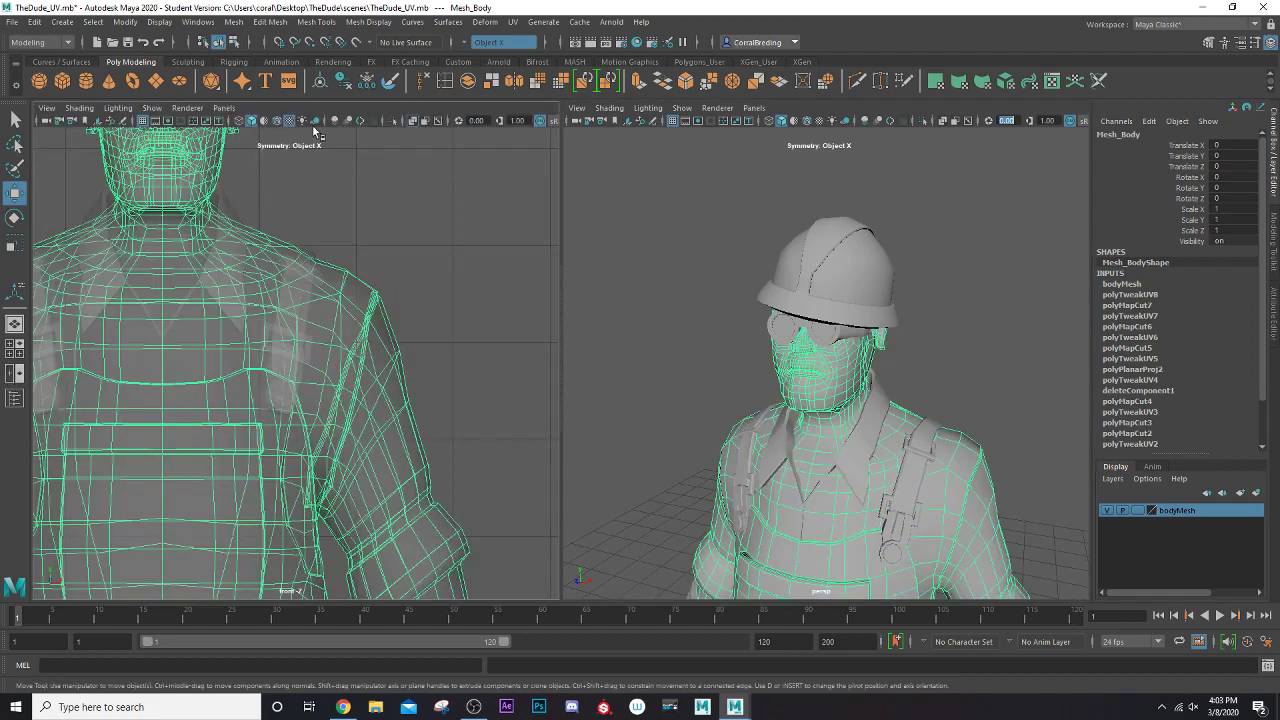
left_click(222, 107)
mouse_move(293, 179)
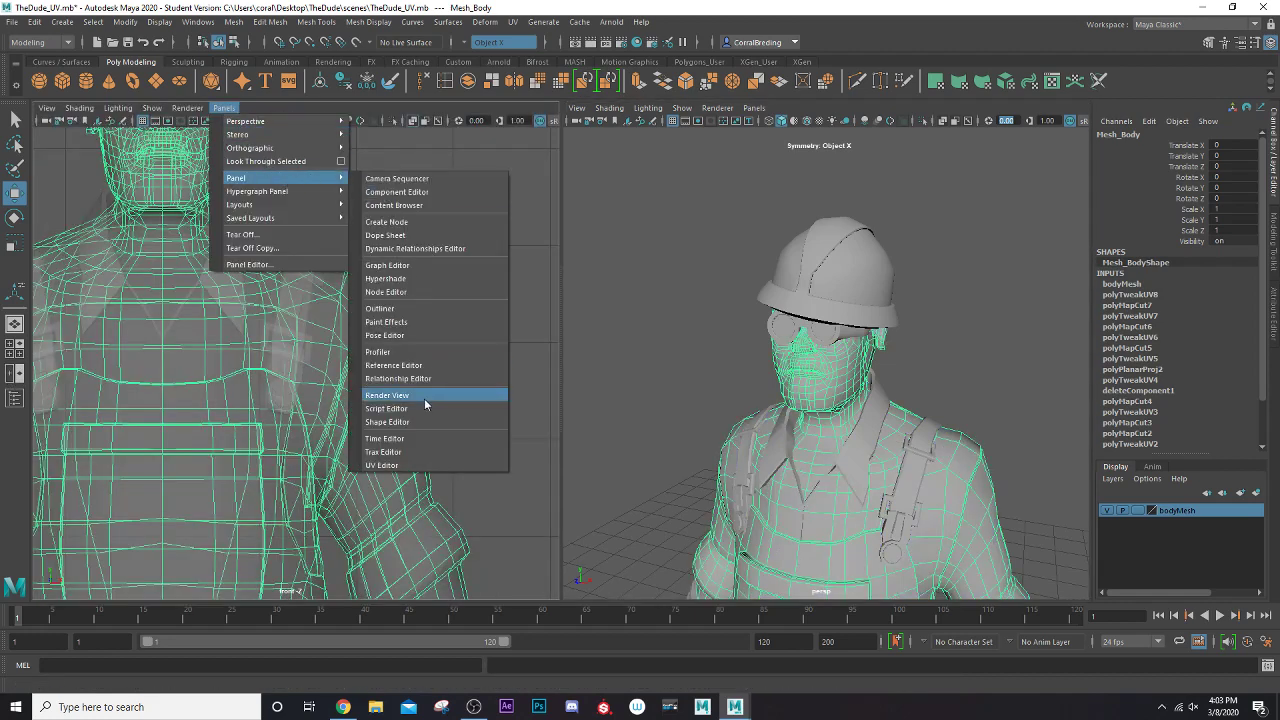
left_click(423, 465)
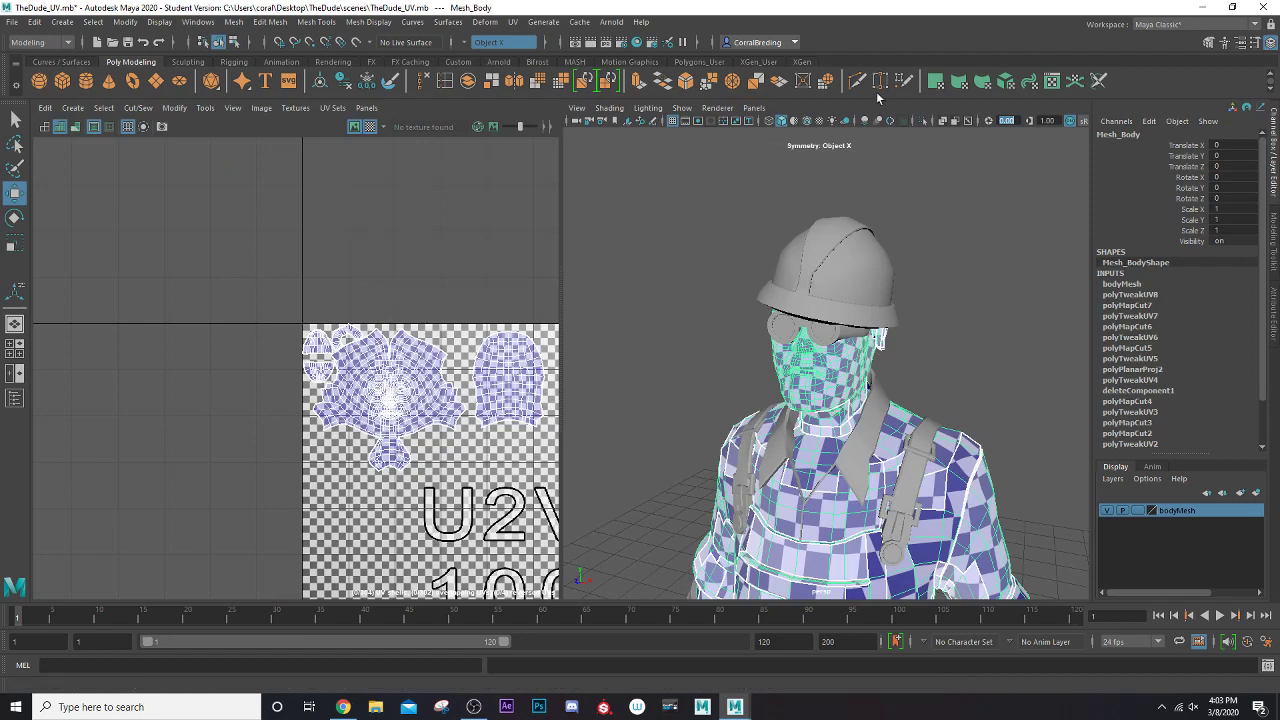
- Reselect the body mesh as an object and isolate it from the helmet, glasses and clothing
left_click(923, 121)
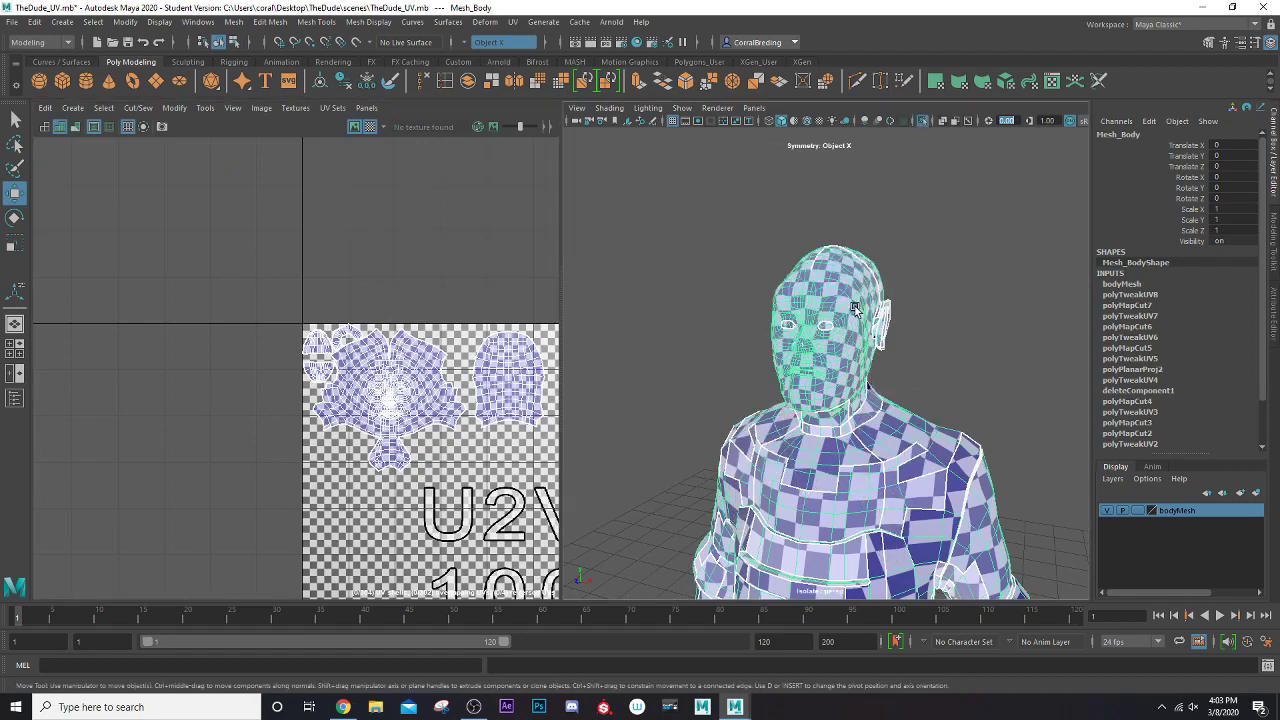
left_click(925, 121)
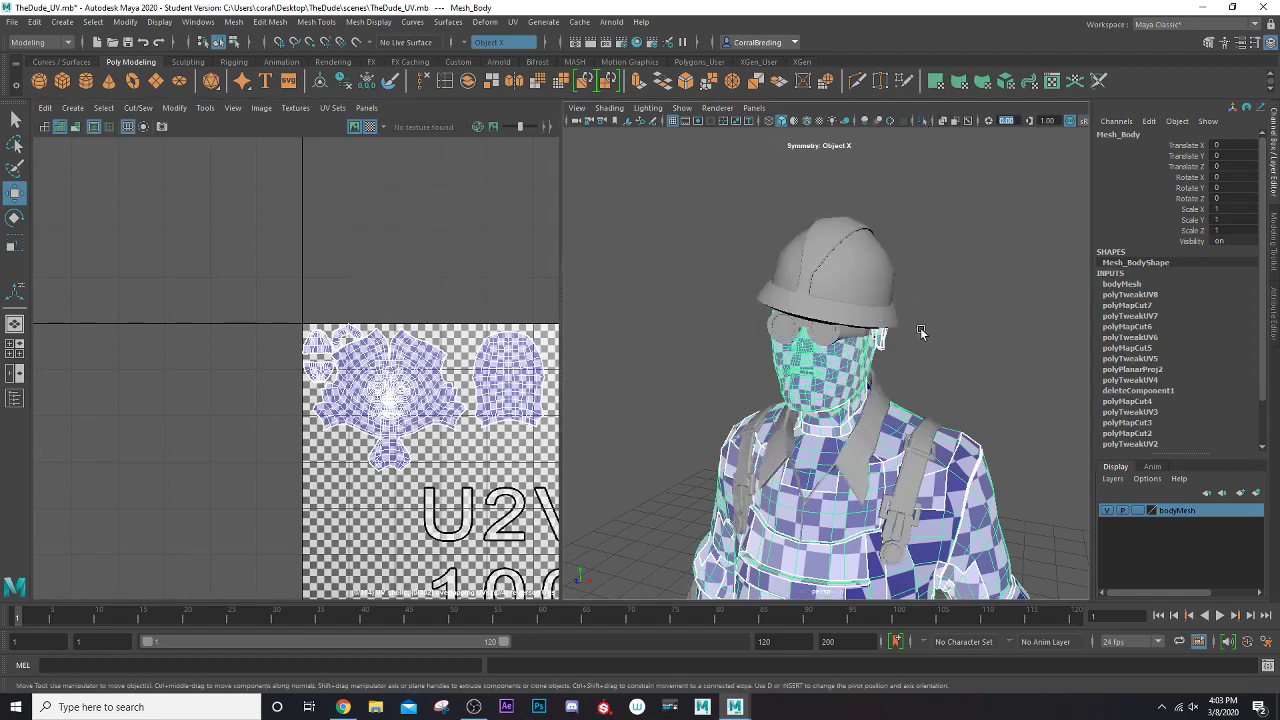
right_click(836, 373)
left_click(1003, 345)
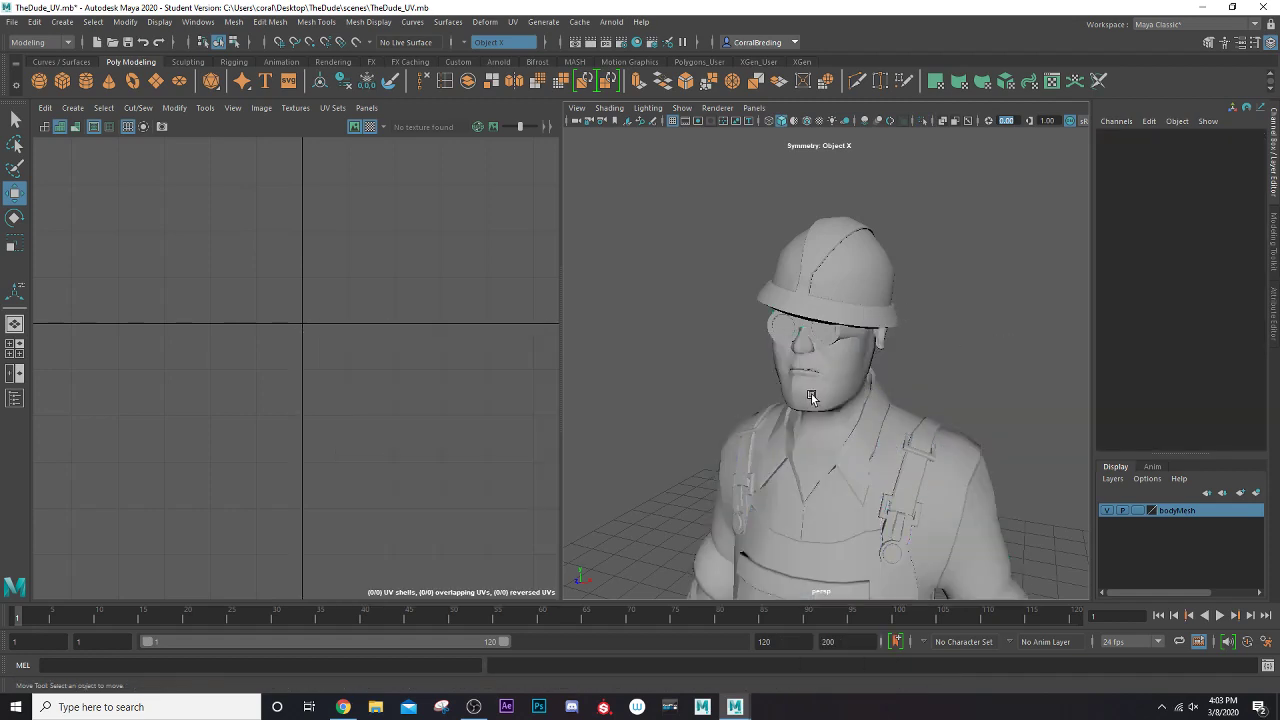
left_click(811, 394)
left_click(925, 121)
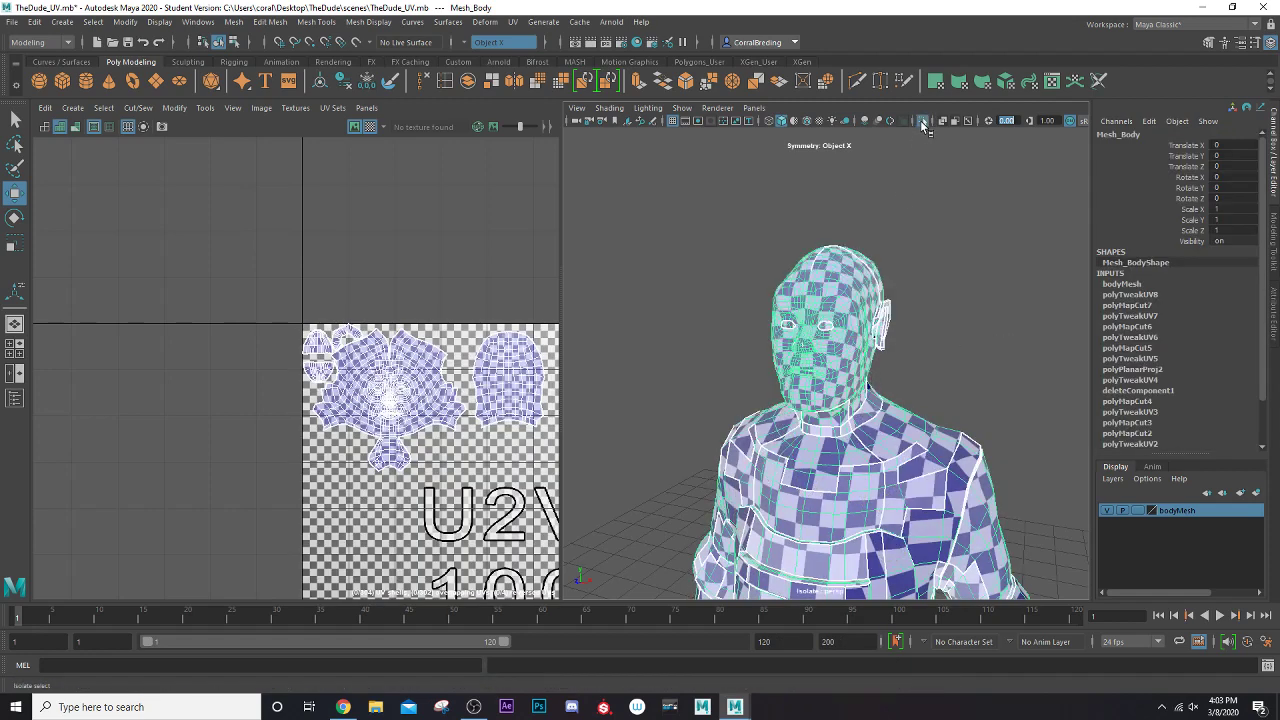
- Select the head's faces in face mode, leaving the neck and shoulder faces out of the selection
left_click(894, 348)
scroll(891, 359, "up", 5)
left_click(877, 356)
left_click_drag(877, 356, 877, 286, "alt")
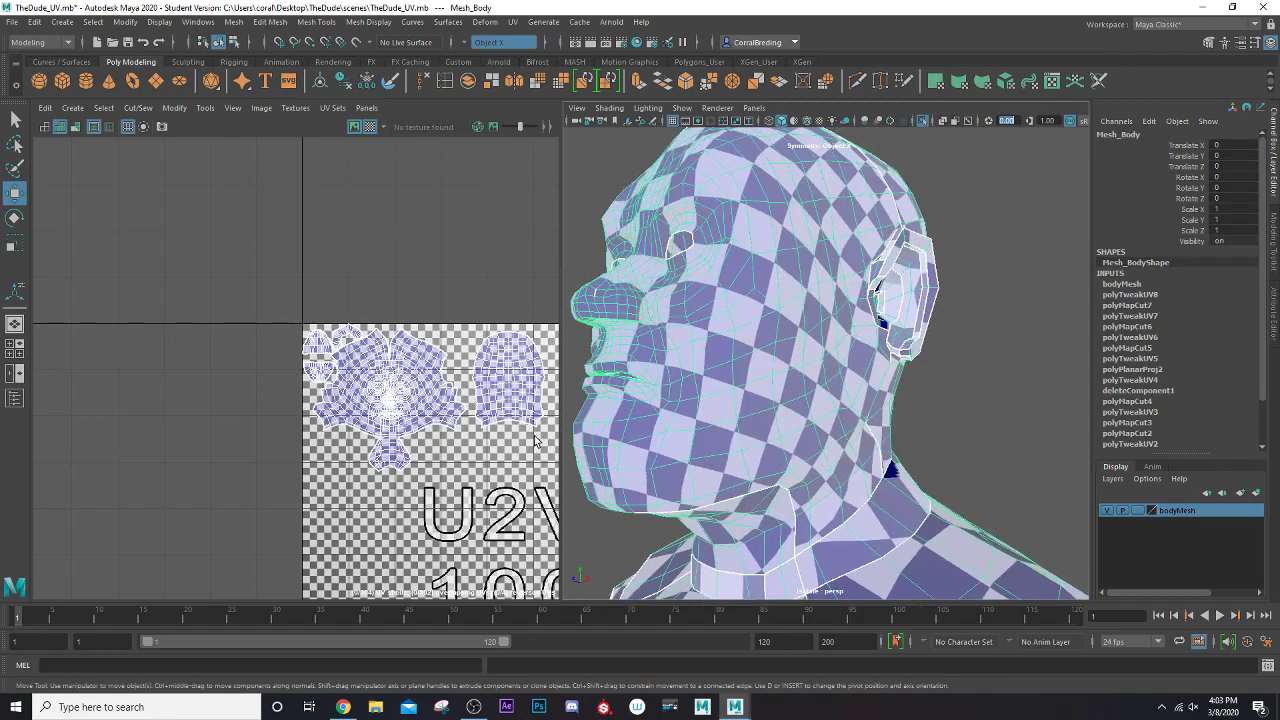
right_click_drag(781, 272, 780, 308)
scroll(780, 300, "down", 5)
left_click_drag(780, 298, 677, 217, "alt")
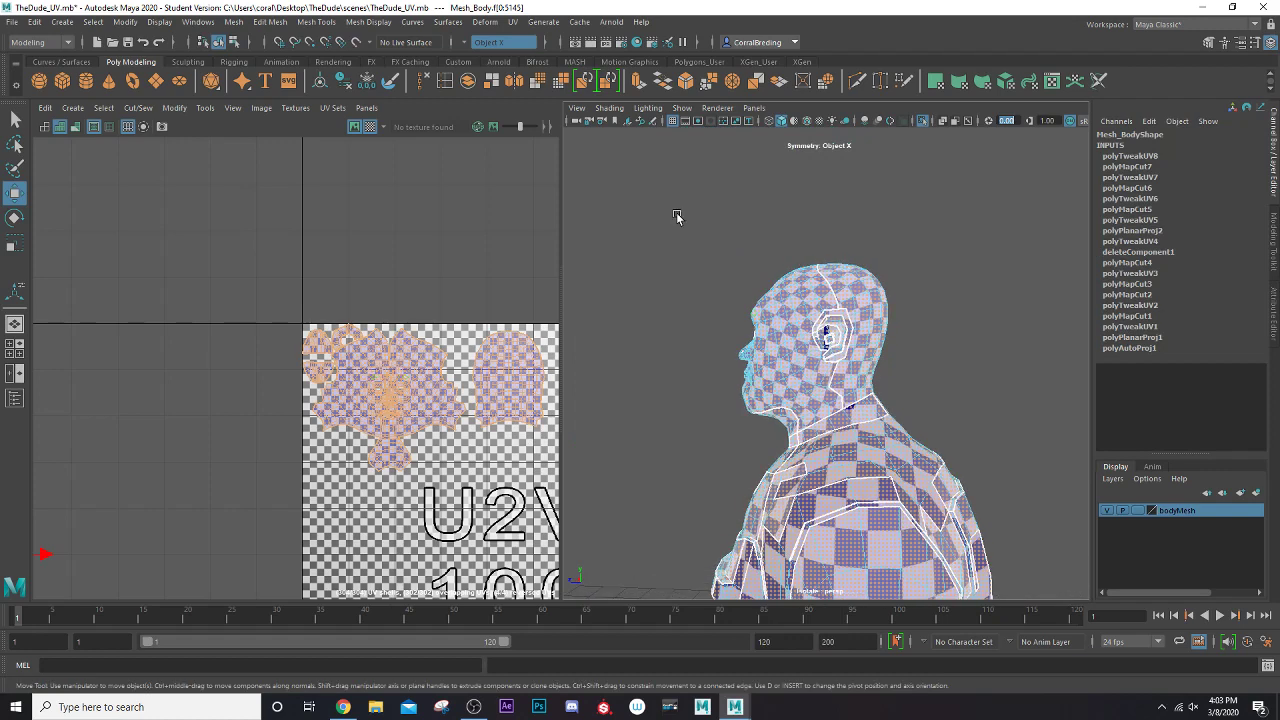
left_click_drag(922, 416, 920, 418)
scroll(811, 456, "up", 3)
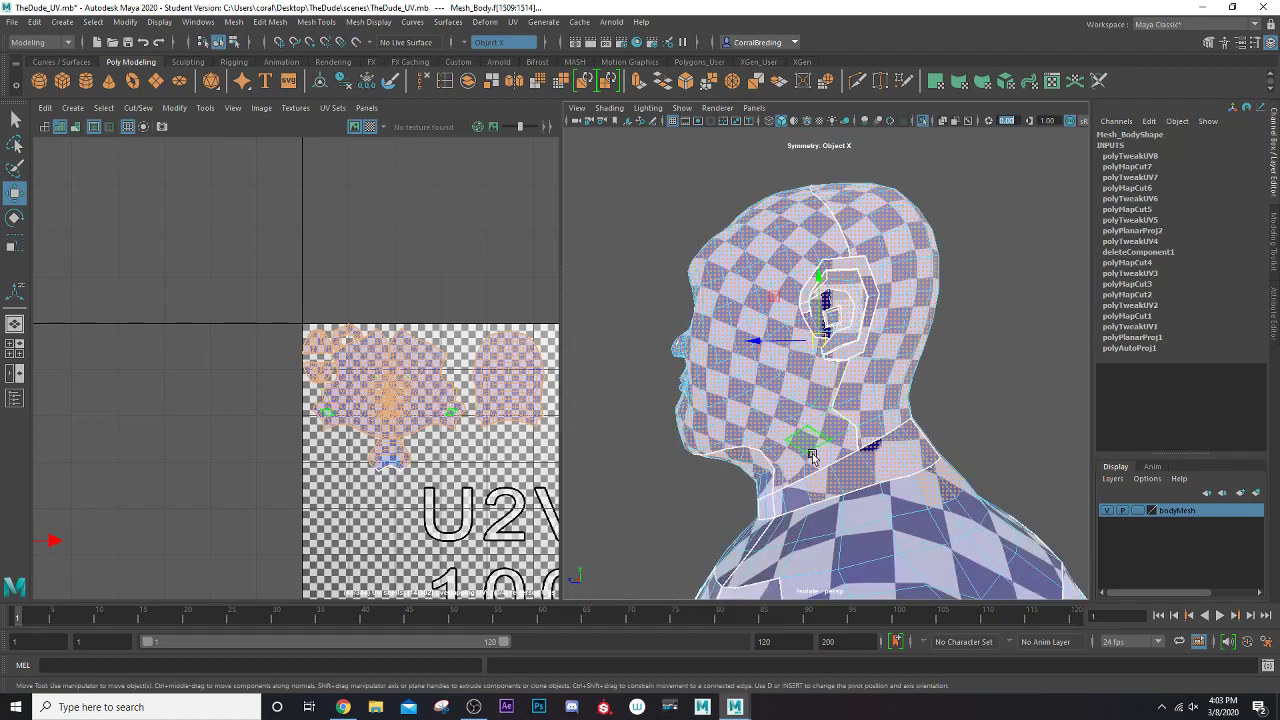
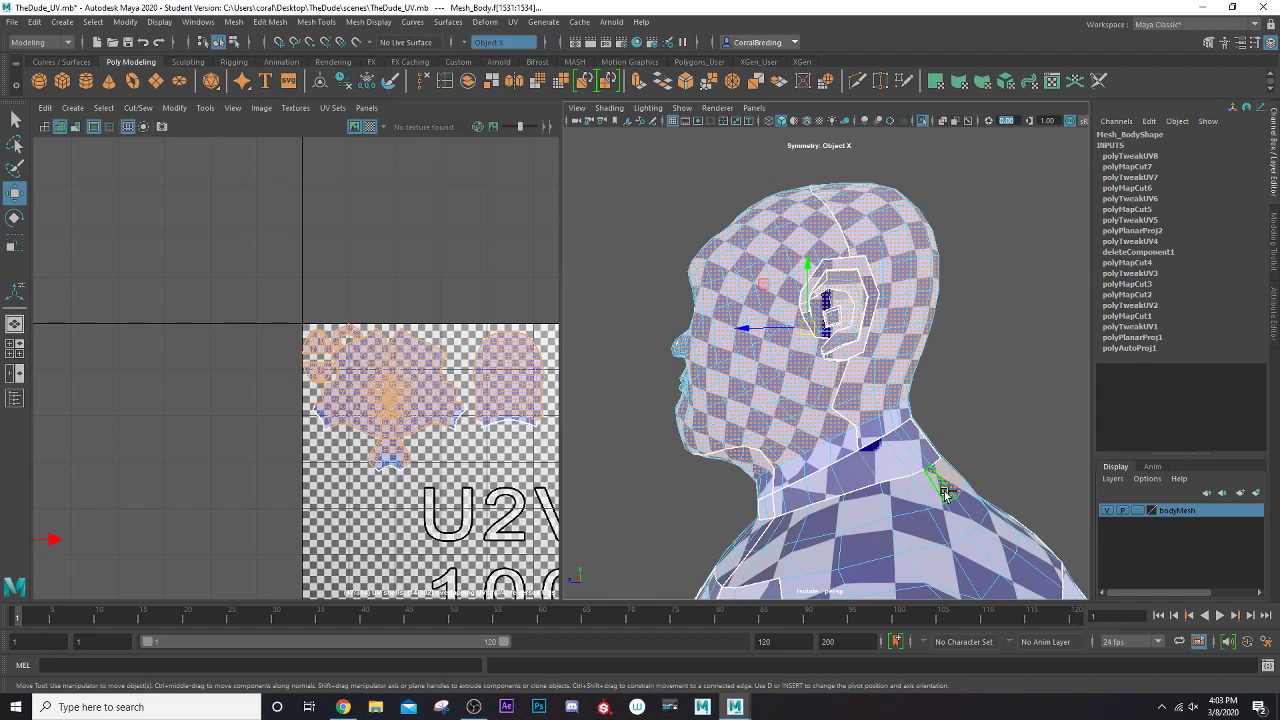
- Deselect the shells already in U2V1 and move the remaining ear and eye faces' UVs out of the crowded tile toward U1V1
scroll(941, 489, "down", 5)
scroll(324, 438, "down", 3)
middle_click_drag(296, 380, 360, 289, "alt")
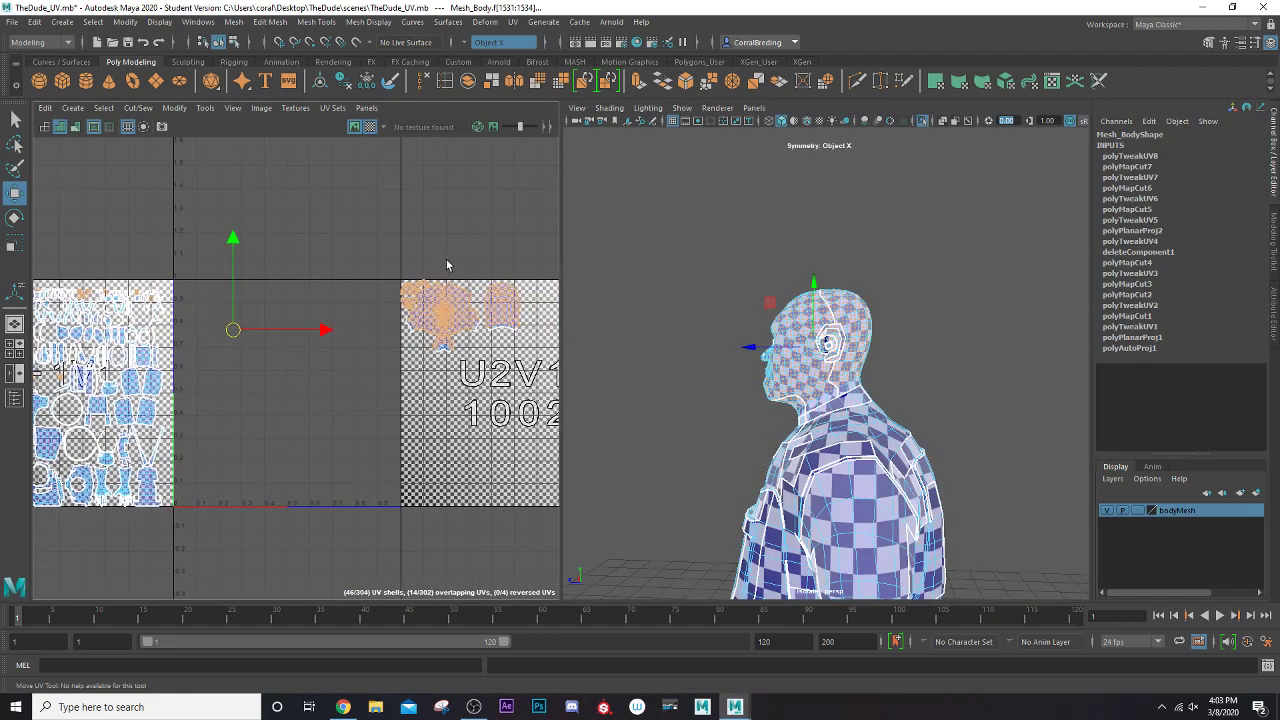
left_click_drag(545, 368, 545, 368, "ctrl")
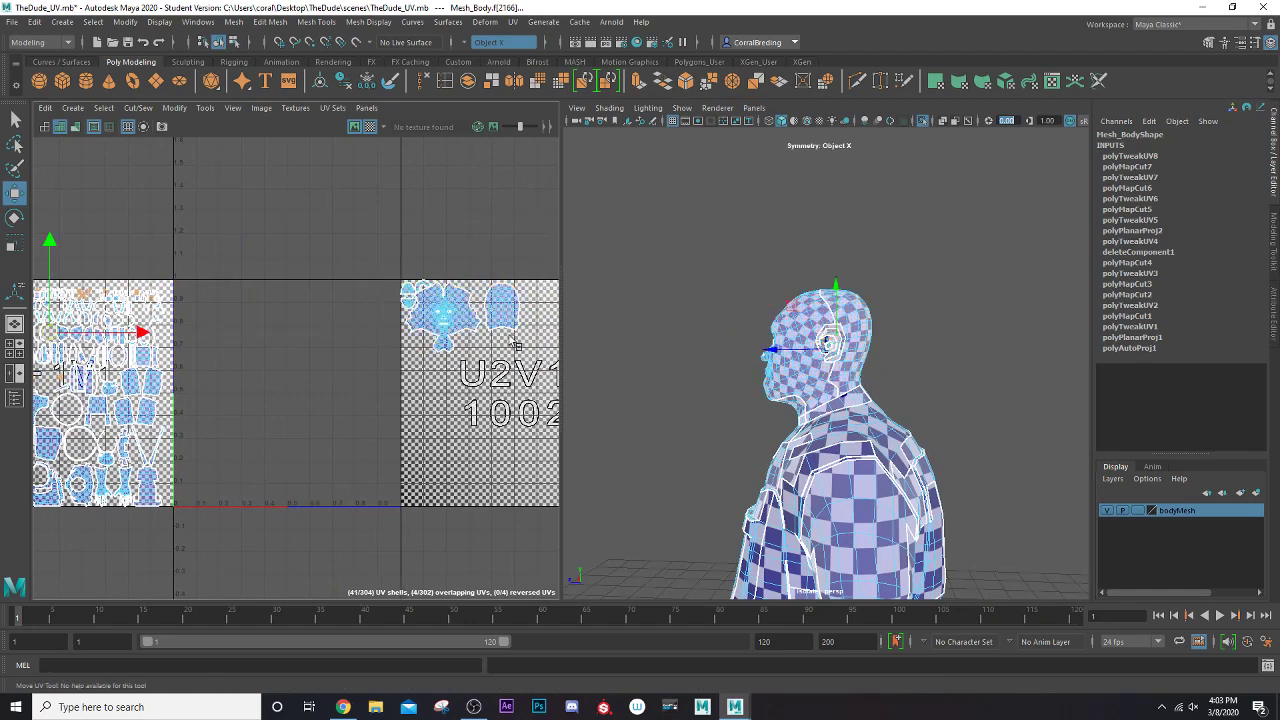
middle_click_drag(341, 327, 500, 335, "alt")
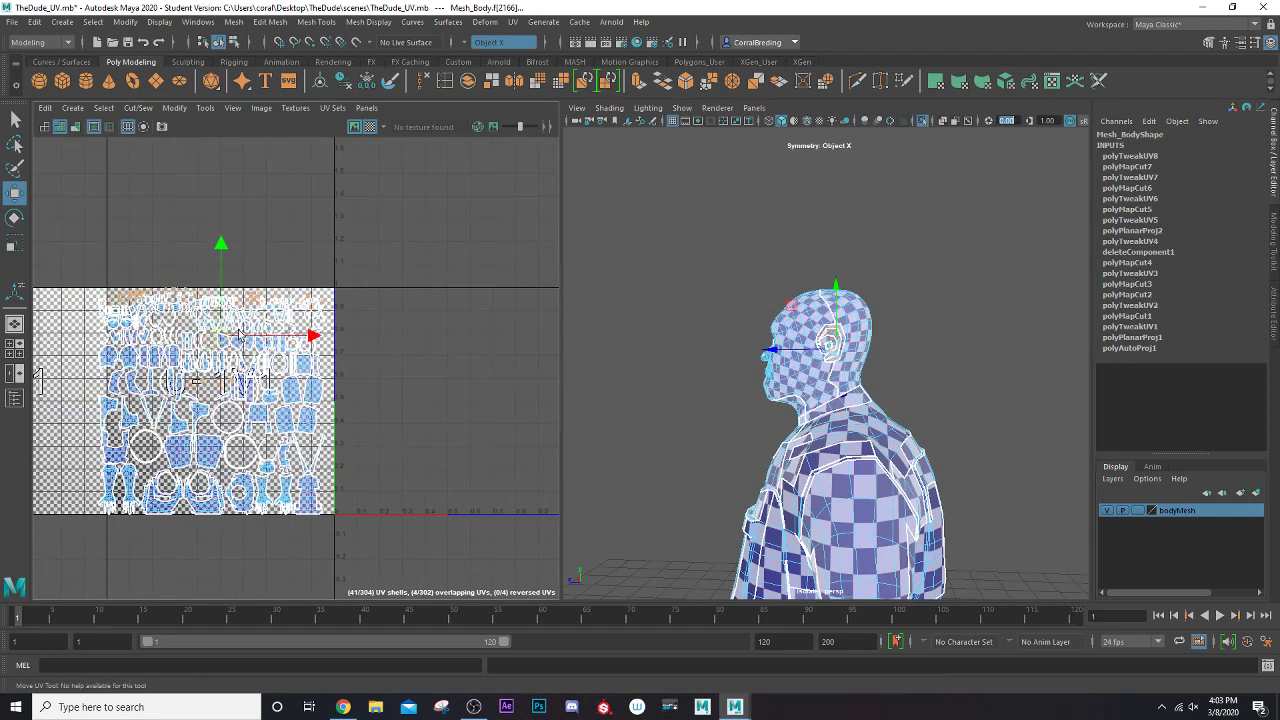
left_click_drag(240, 335, 465, 295)
key("f")
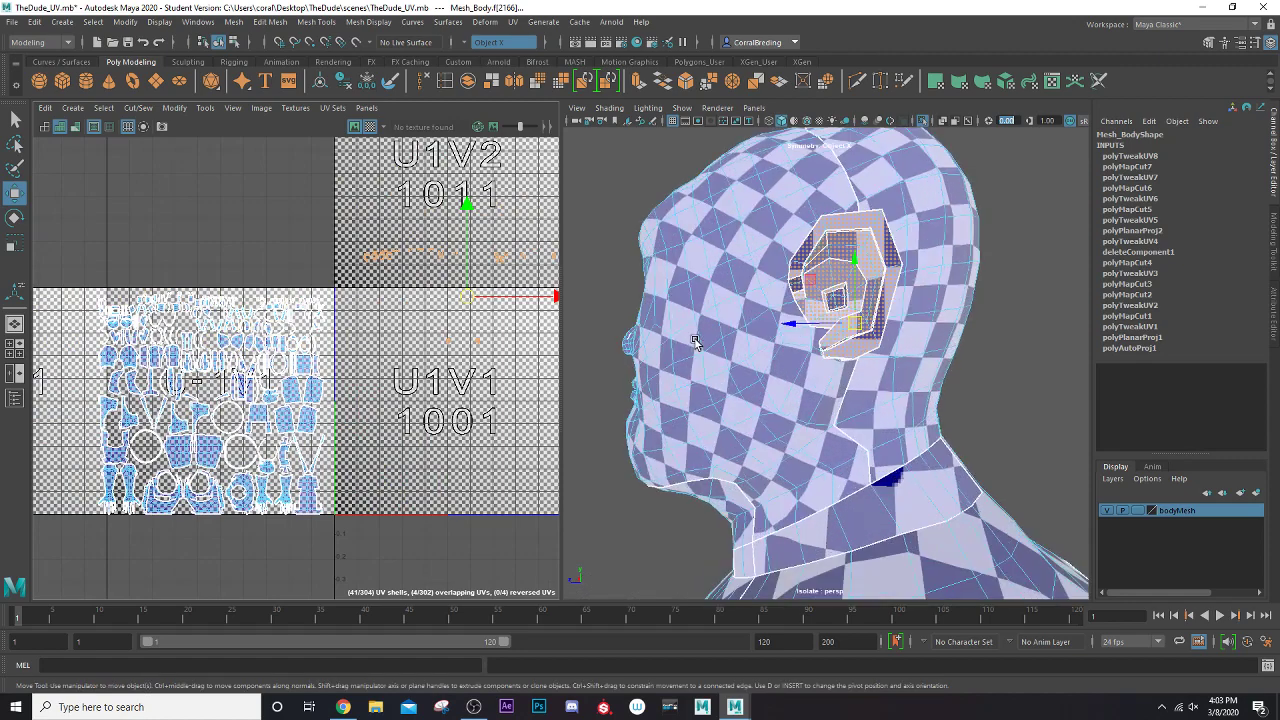
- Face the head from the front and apply a camera-based UV projection to the selected ear and eye faces
middle_click_drag(766, 305, 740, 344, "alt")
left_click_drag(740, 344, 905, 346, "alt")
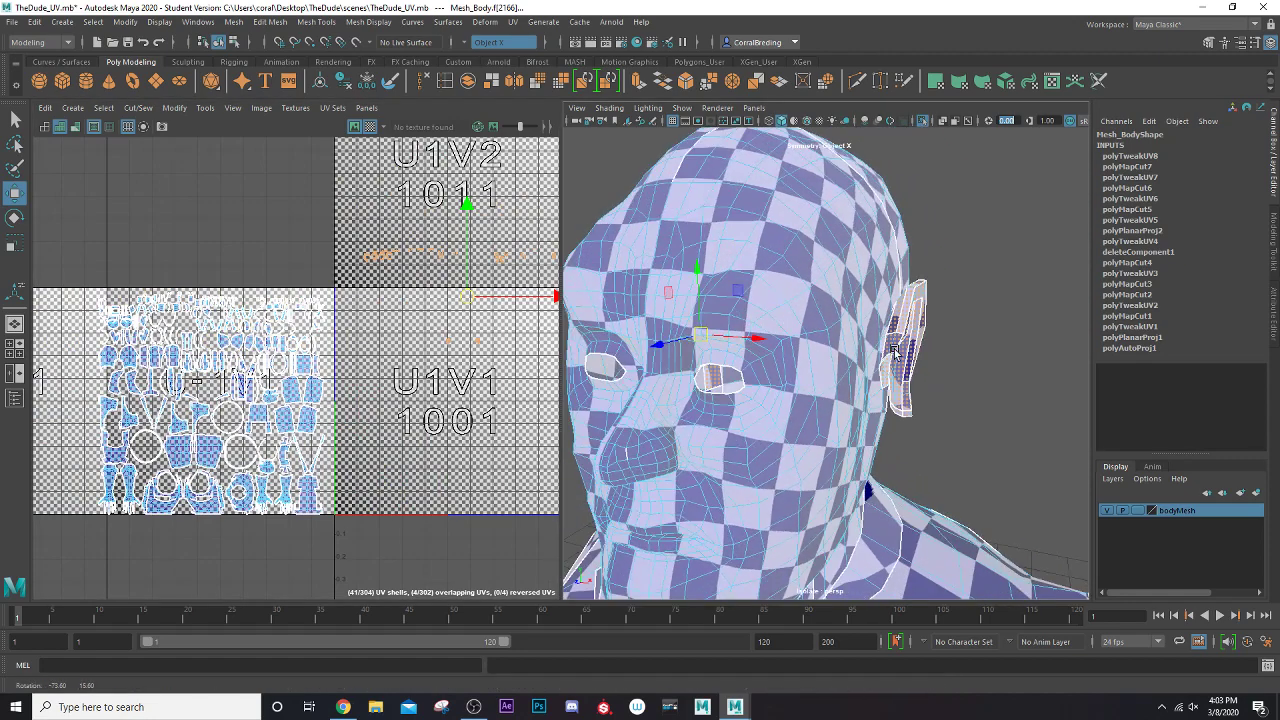
right_click_drag(905, 346, 829, 343, "alt")
mouse_move(829, 345)
left_mouse_down("alt")
mouse_move(923, 343)
mouse_move(850, 340)
left_mouse_up("alt")
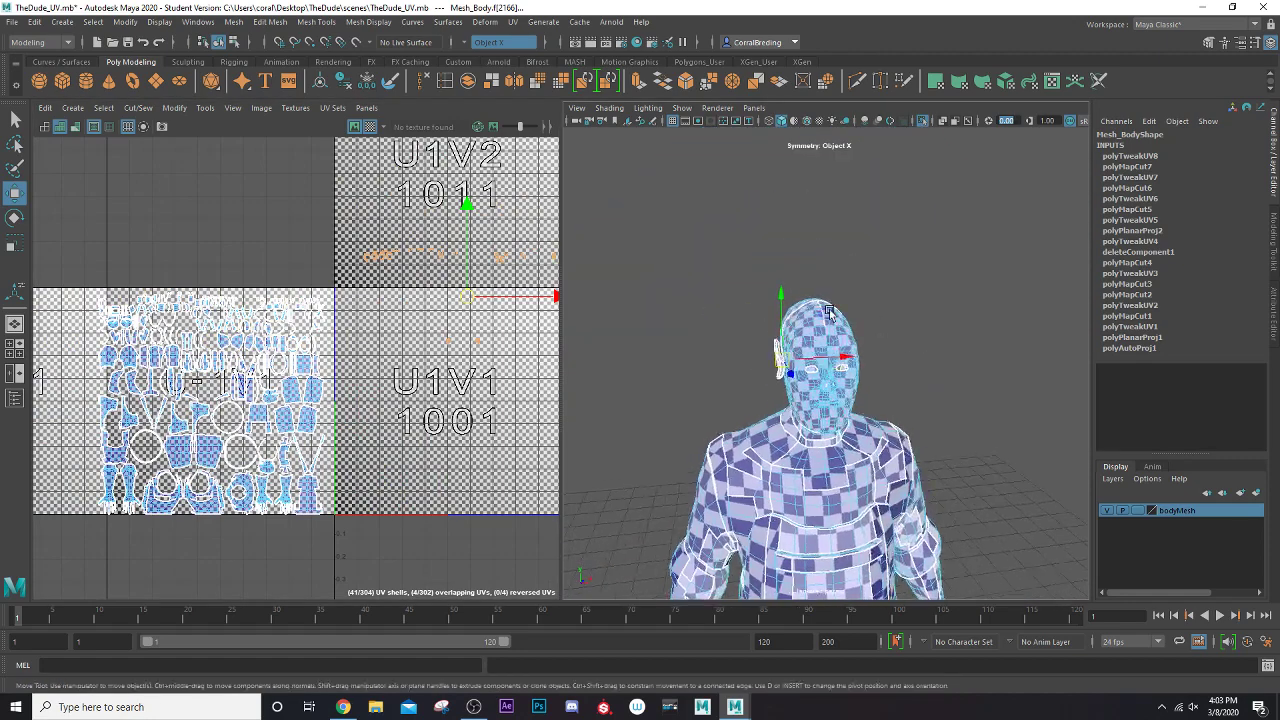
left_click(518, 22)
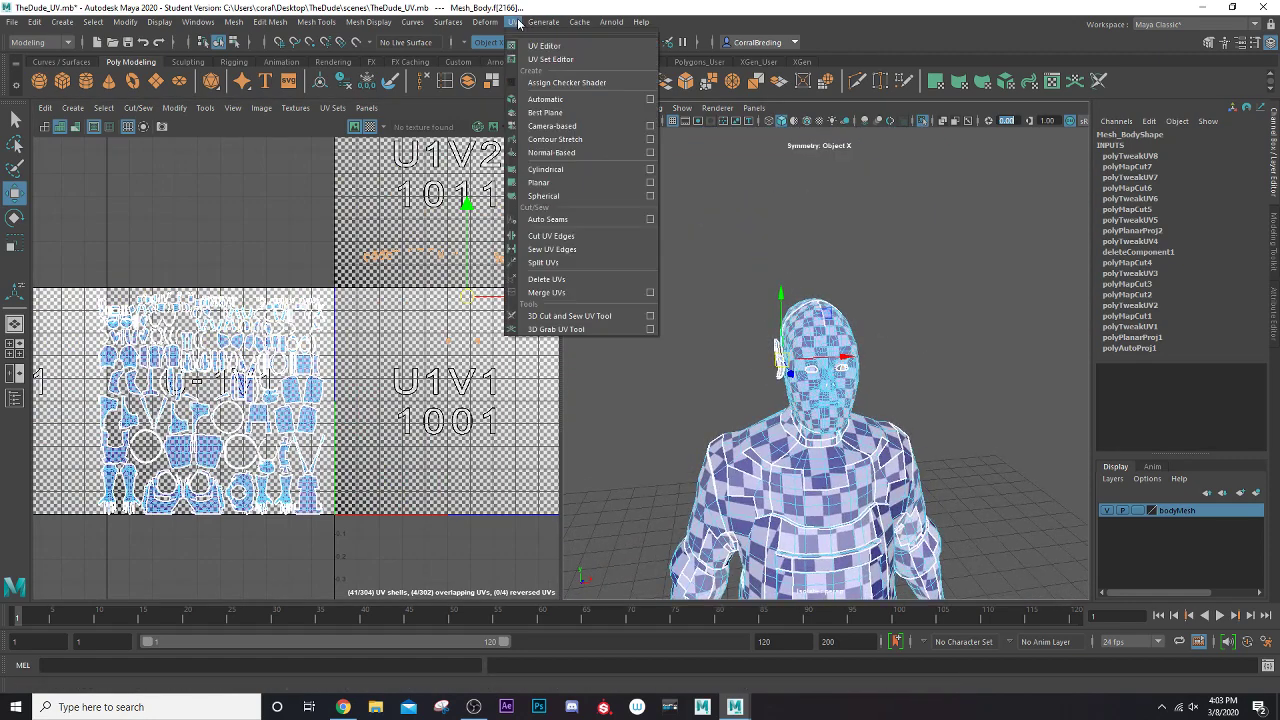
left_click(554, 127)
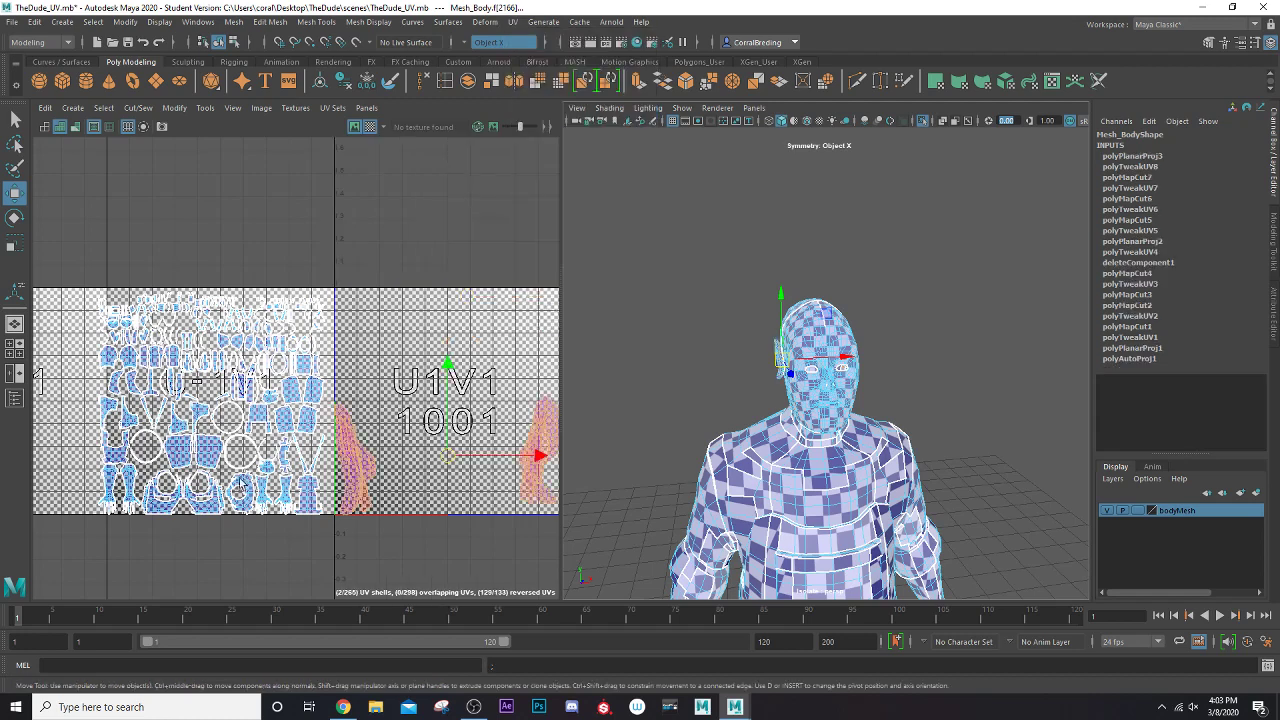
- Move the projected ear shells across so that one ear lies inside the U2V1 tile below the face shell
middle_click_drag(240, 483, 197, 416, "alt")
left_click_drag(408, 390, 455, 385)
middle_click_drag(455, 385, 202, 387, "alt")
scroll(258, 376, "up", 3)
scroll(258, 381, "up", 3)
- Turn symmetry off, select only the ear shell in U2V1 and unfold it
right_click_drag(416, 352, 372, 334)
left_click(416, 352)
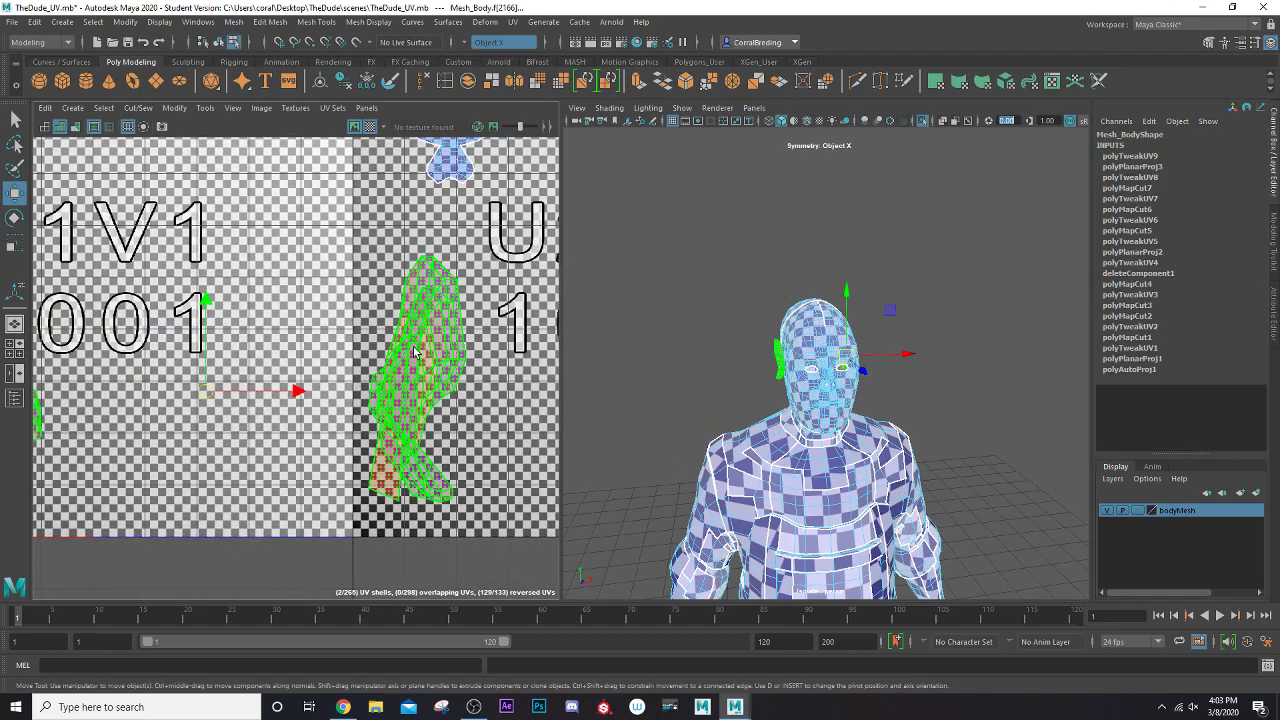
left_click(466, 43)
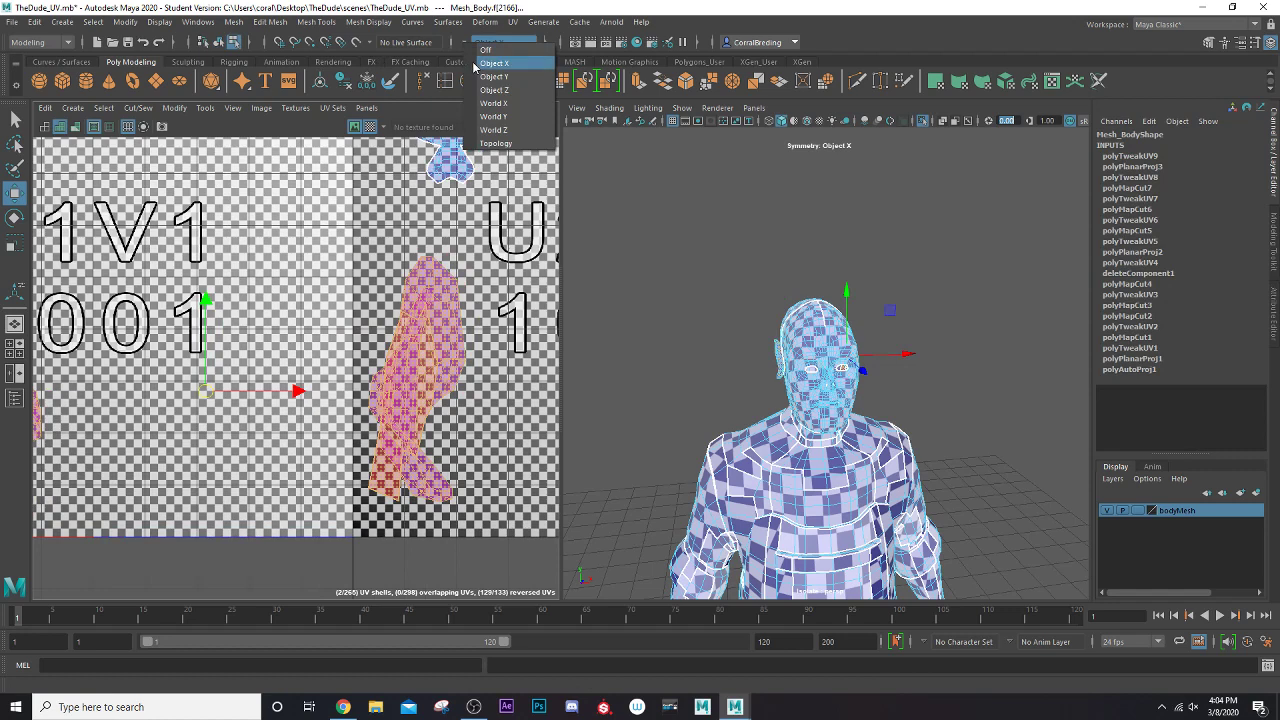
left_click(480, 51)
left_click(445, 396)
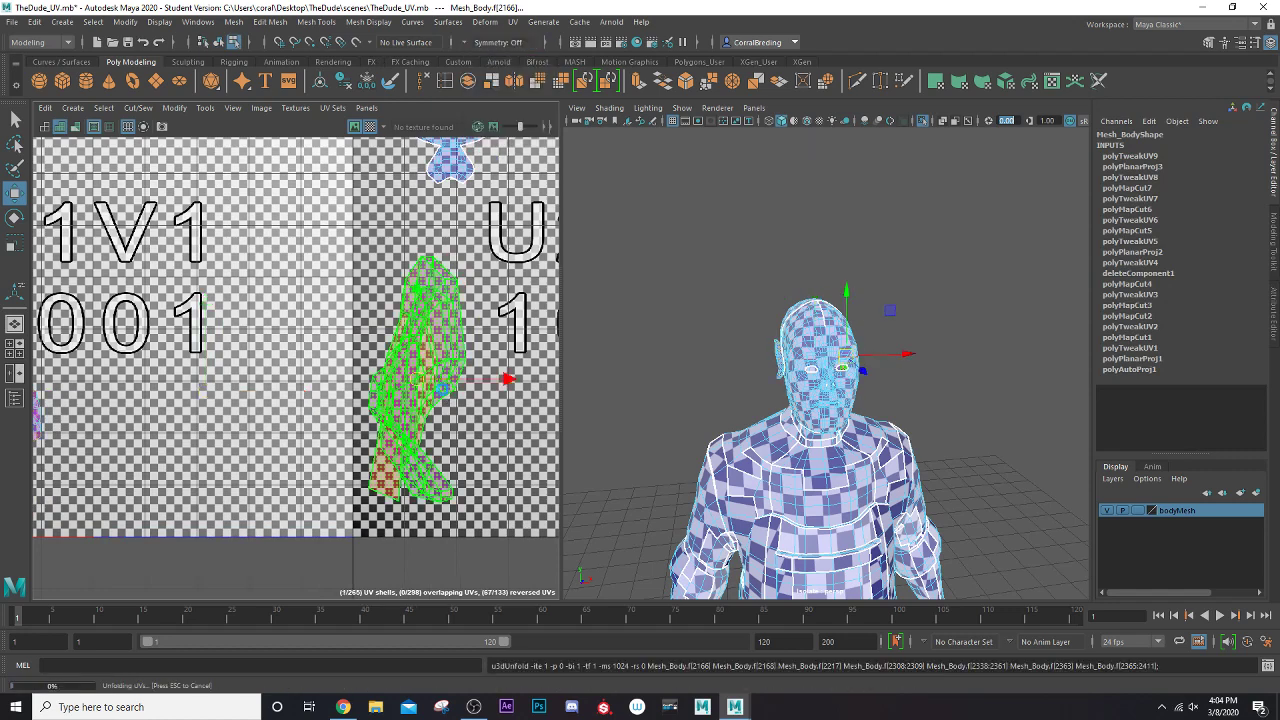
key("ctrl+u")
- Turn off the checker display and switch to edge selection for the unfolded ear
scroll(898, 398, "up", 5)
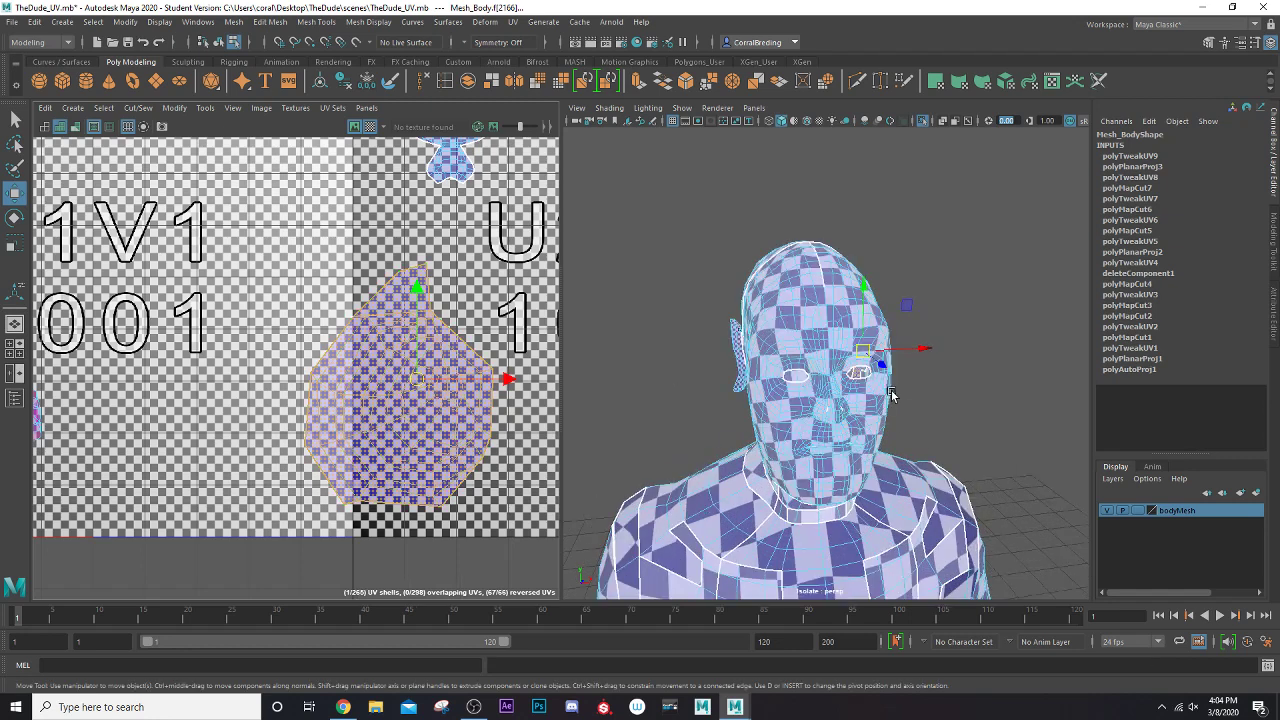
left_click(370, 126)
left_click_drag(822, 386, 840, 436, "alt")
scroll(771, 363, "up", 8)
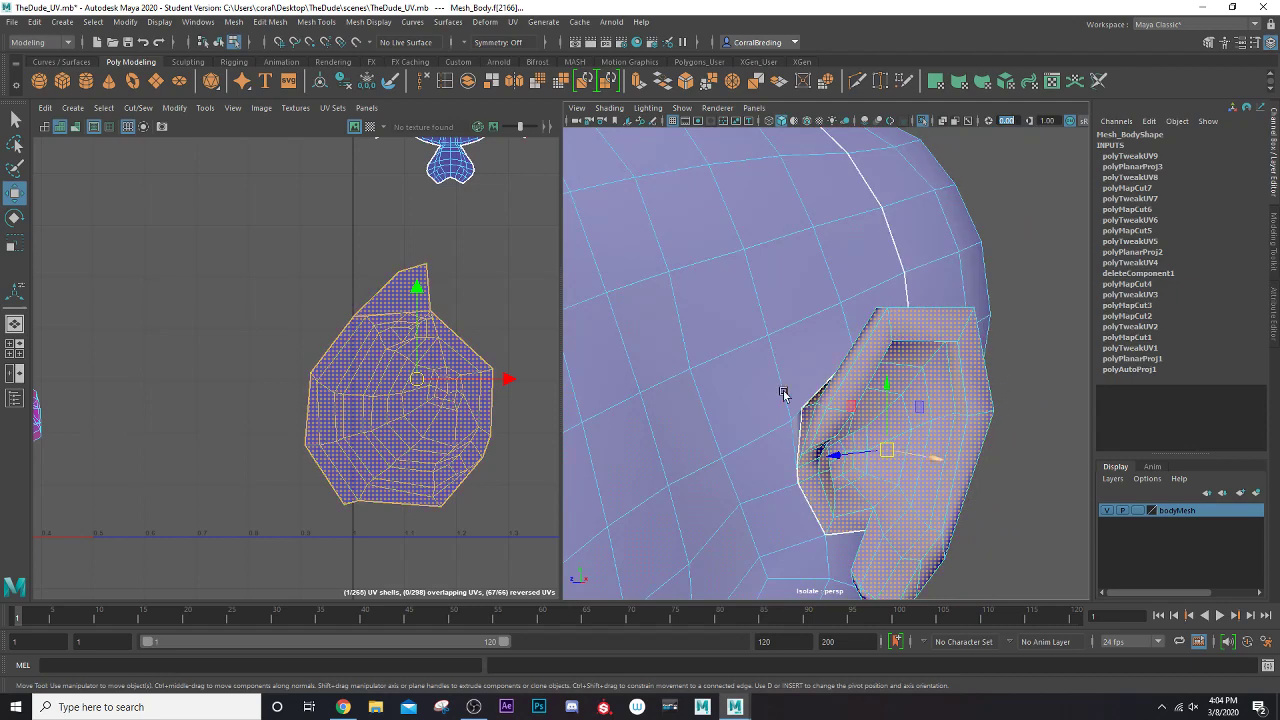
right_click(392, 349)
right_click_drag(396, 316, 396, 312)
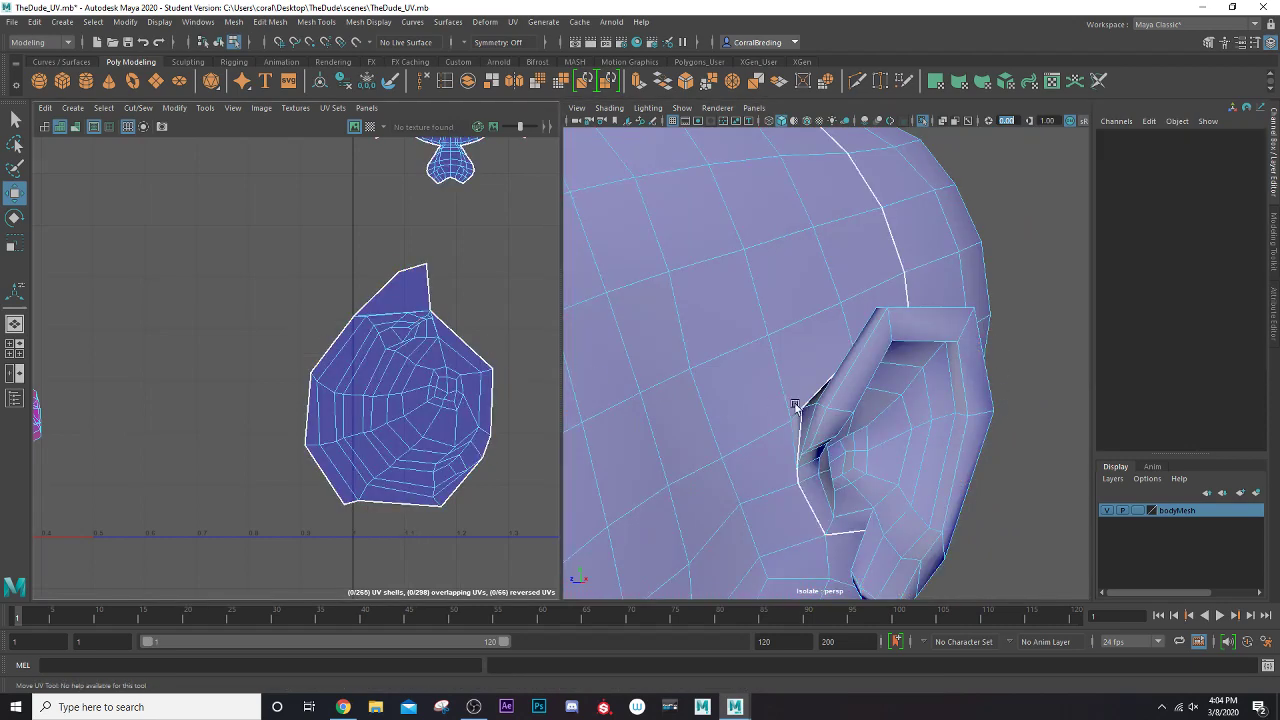
- Select the edges running around the ear's outer rim and cut the UVs there to separate the ear's back from its front
left_click_drag(925, 404, 643, 383, "alt")
left_click(696, 362)
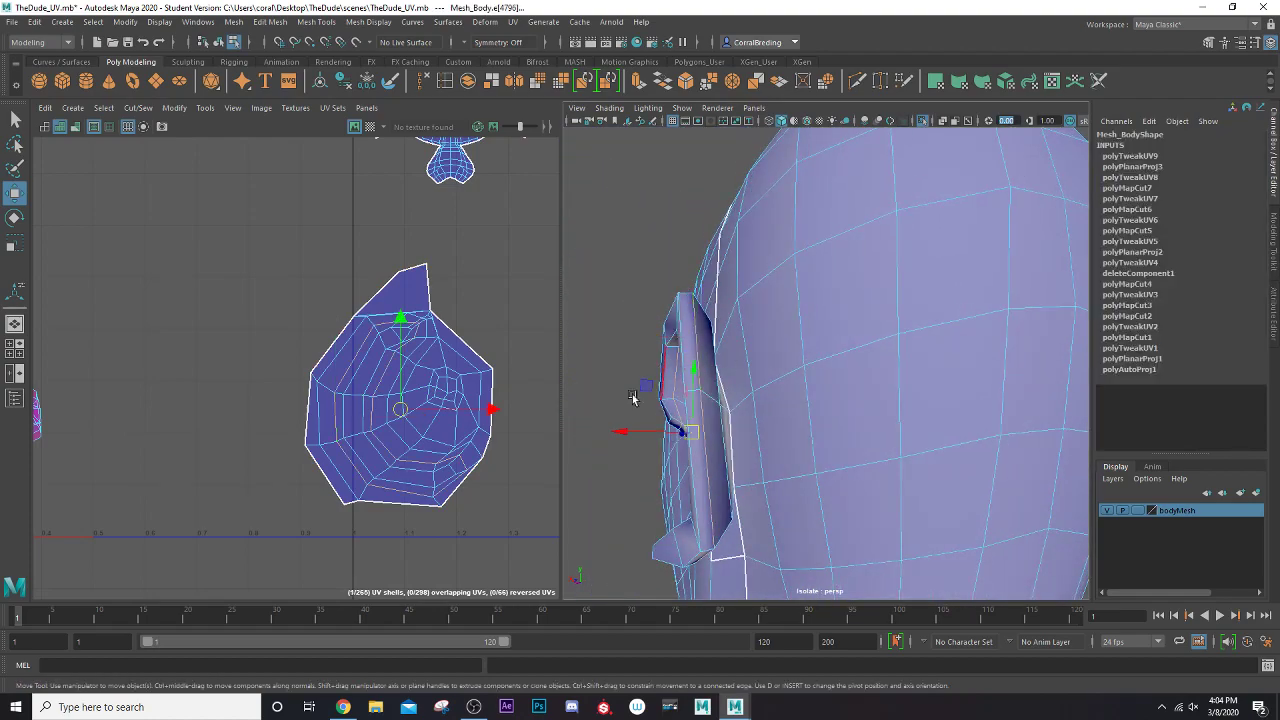
left_click_drag(634, 400, 727, 348, "alt")
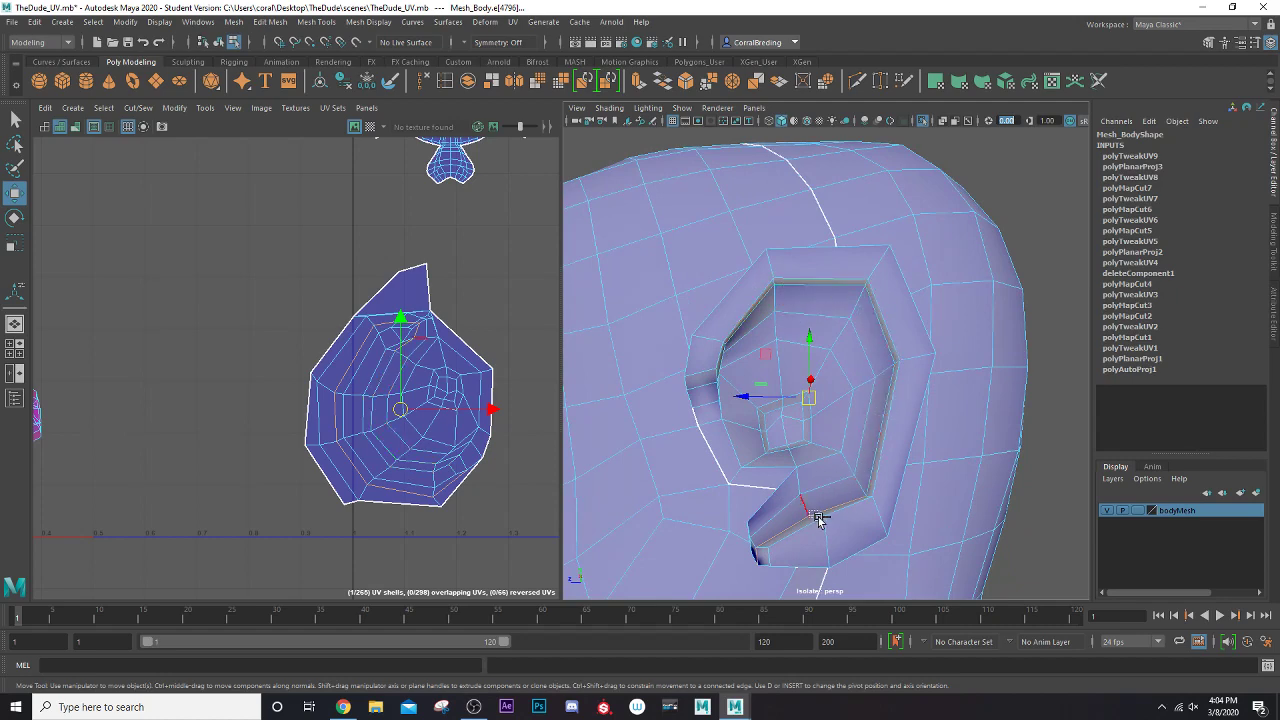
left_click_drag(818, 518, 878, 513, "alt")
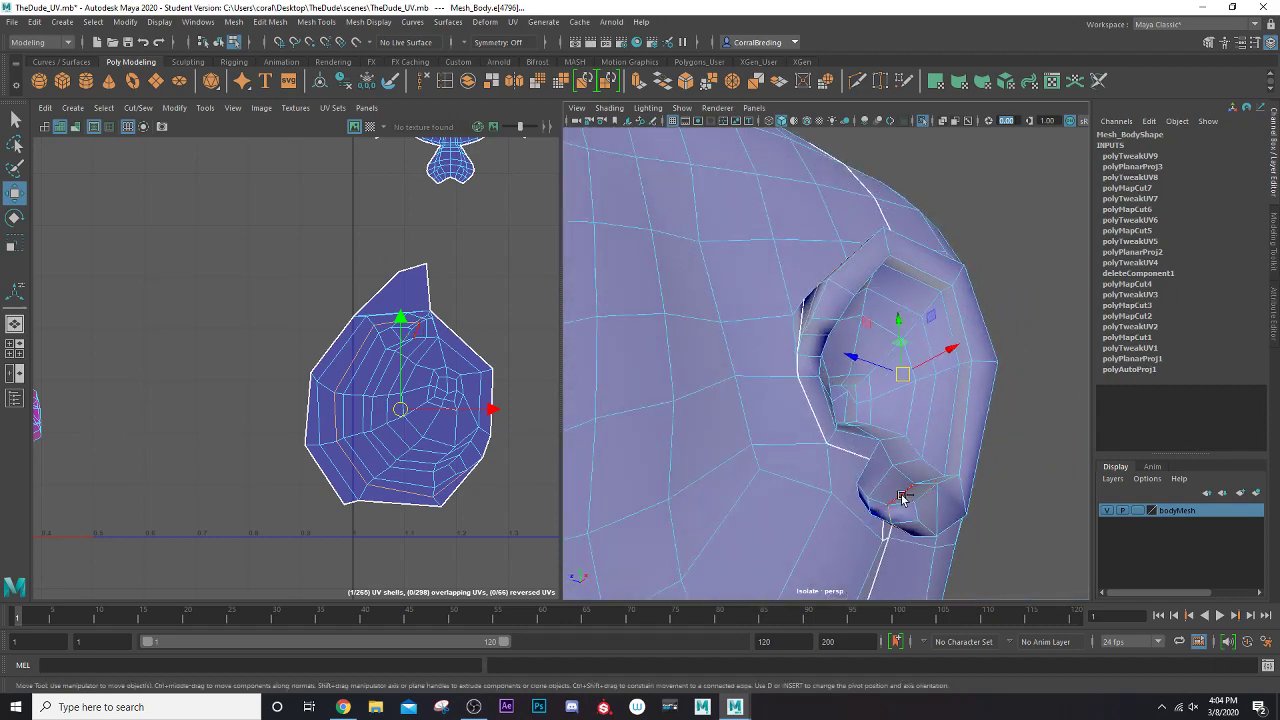
left_click_drag(872, 519, 985, 485, "alt")
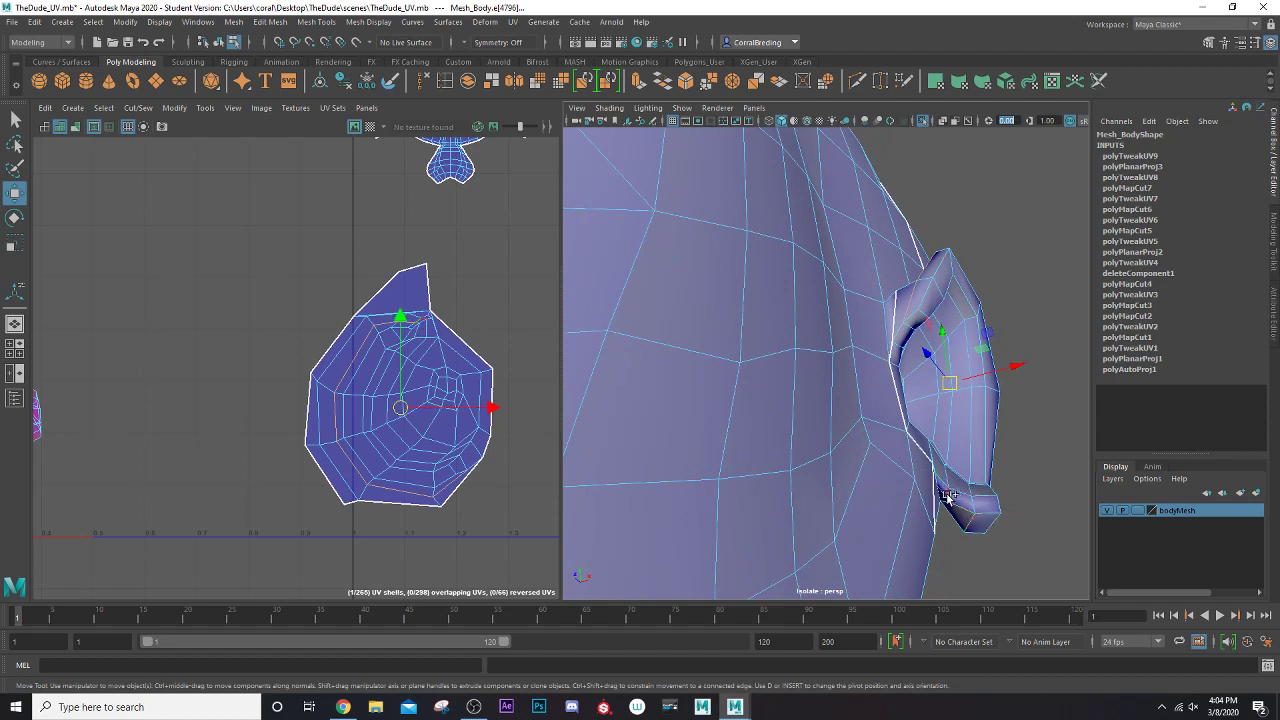
left_click_drag(968, 497, 968, 503, "alt")
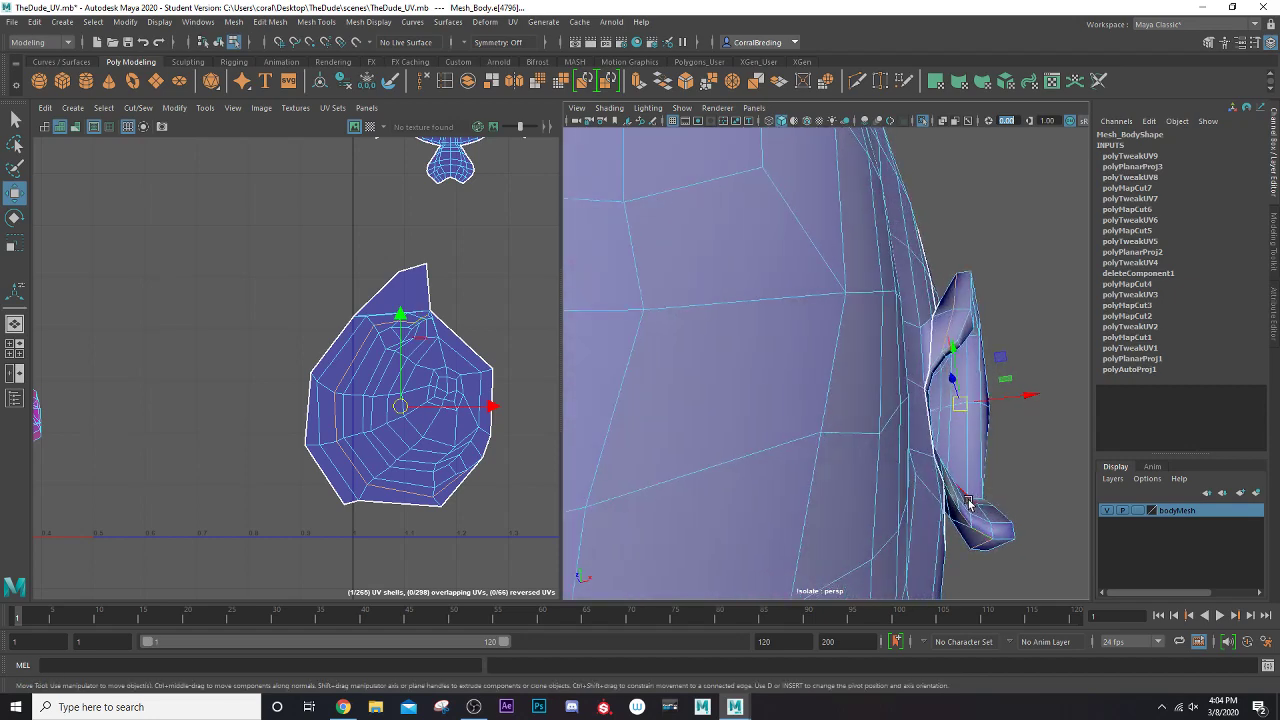
left_click_drag(725, 467, 853, 455, "alt")
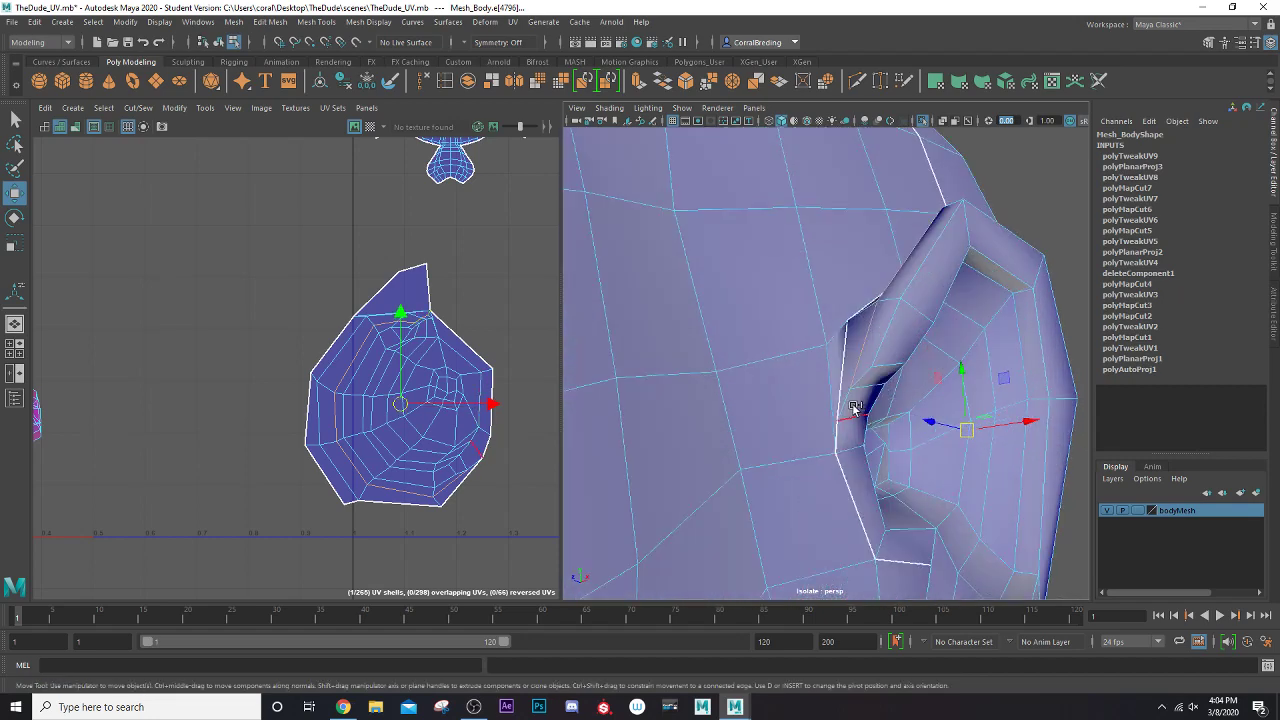
left_click(811, 458)
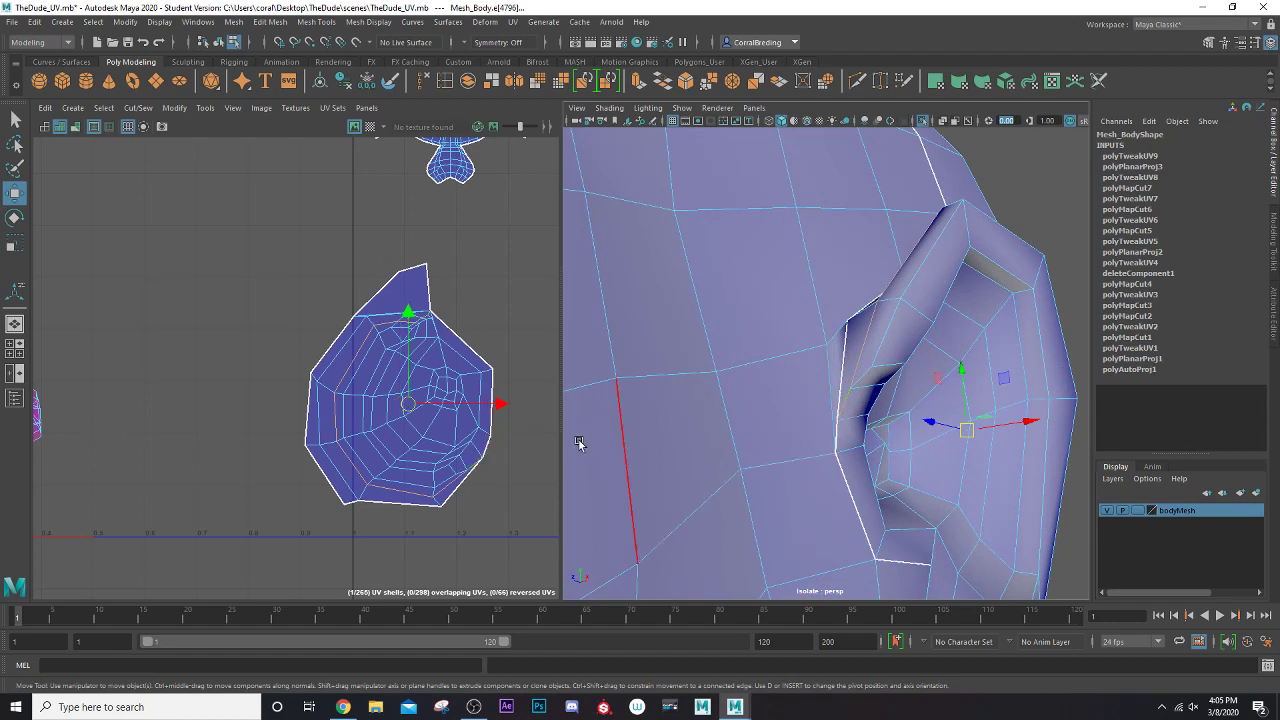
left_click(138, 107)
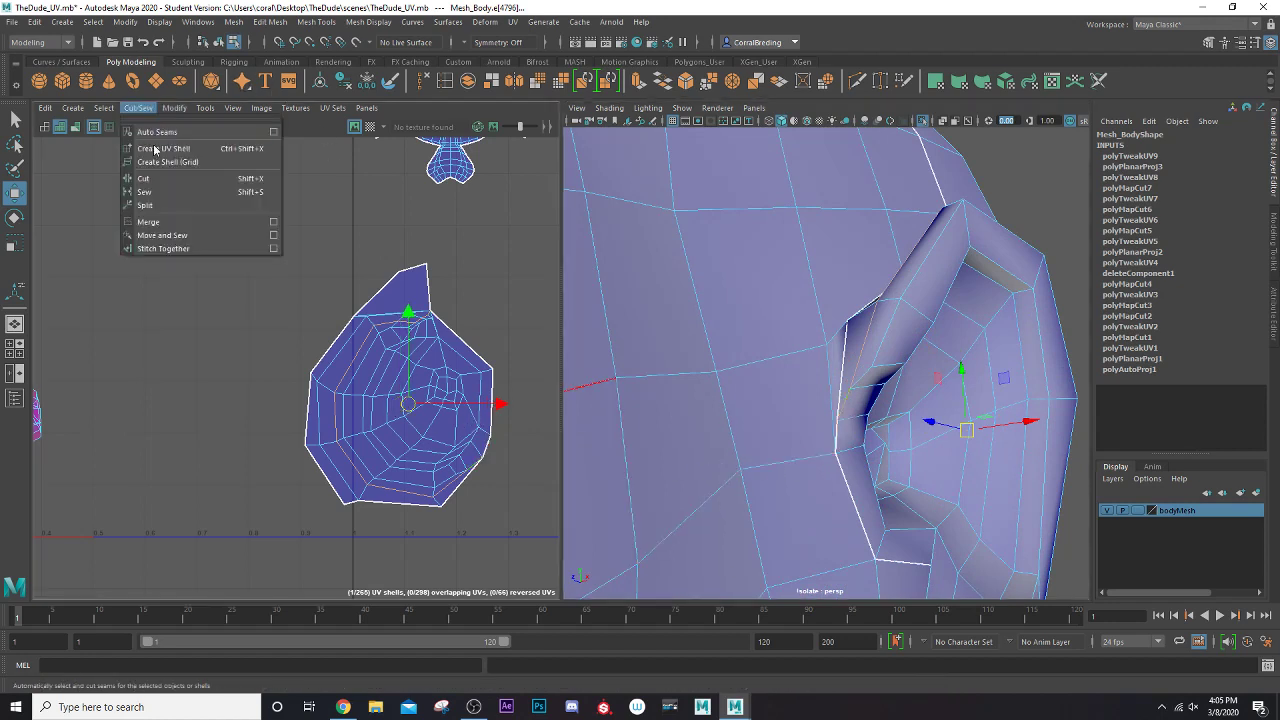
left_click(148, 183)
- Select the shell for the back of the ear, unfold it and move it clear above the front ear shell
right_click_drag(352, 362, 334, 357)
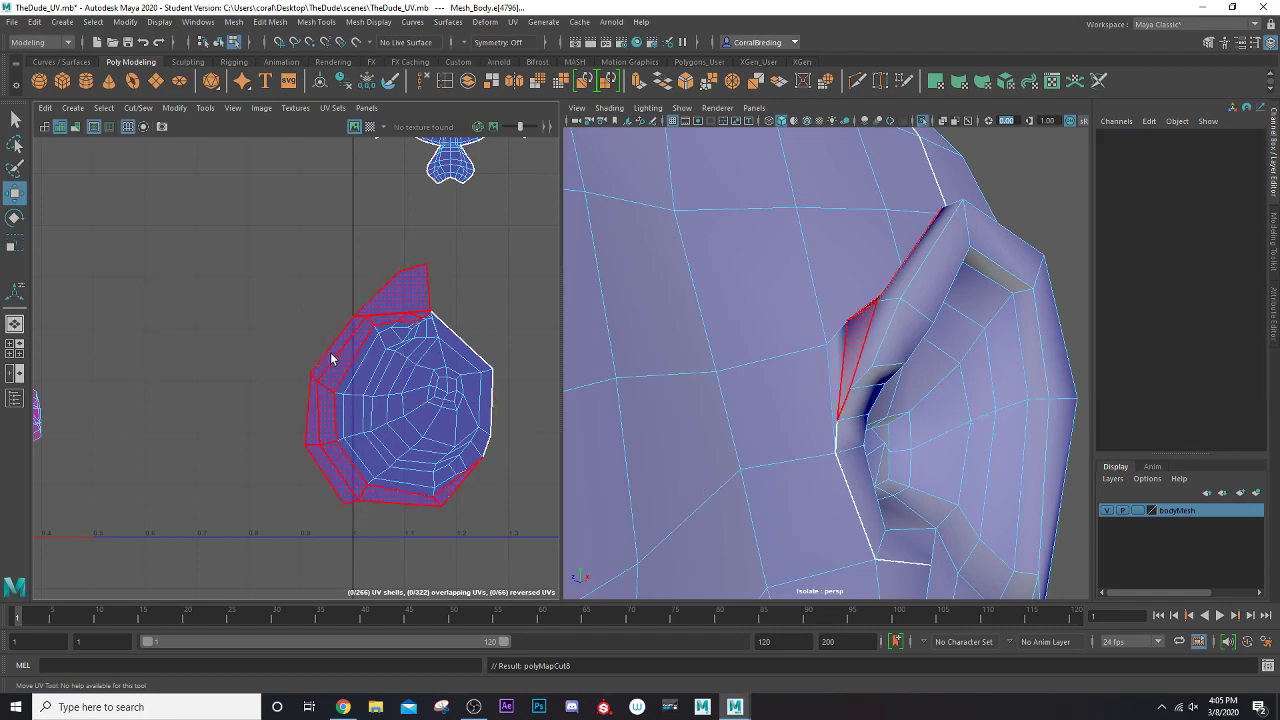
left_click(333, 357)
key("ctrl+u")
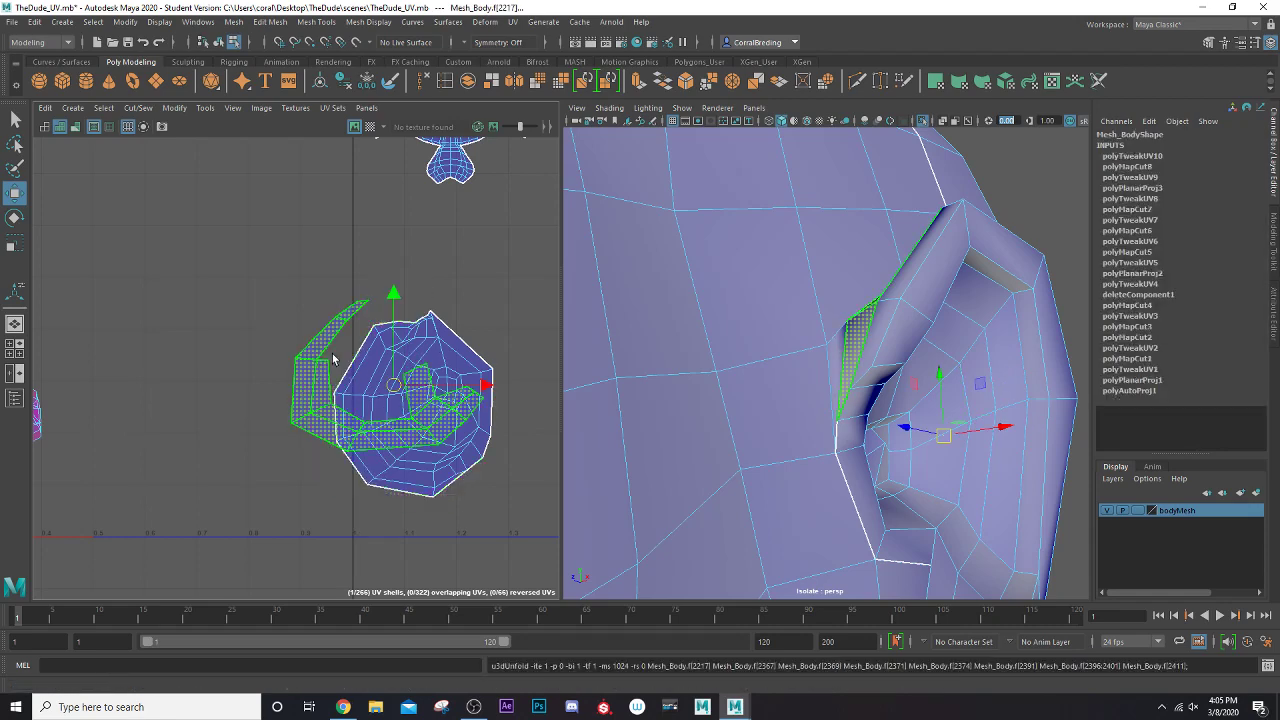
left_click_drag(403, 435, 345, 307)
- Unfold the front ear shell and move it across into the U2V1 tile
left_click(405, 377)
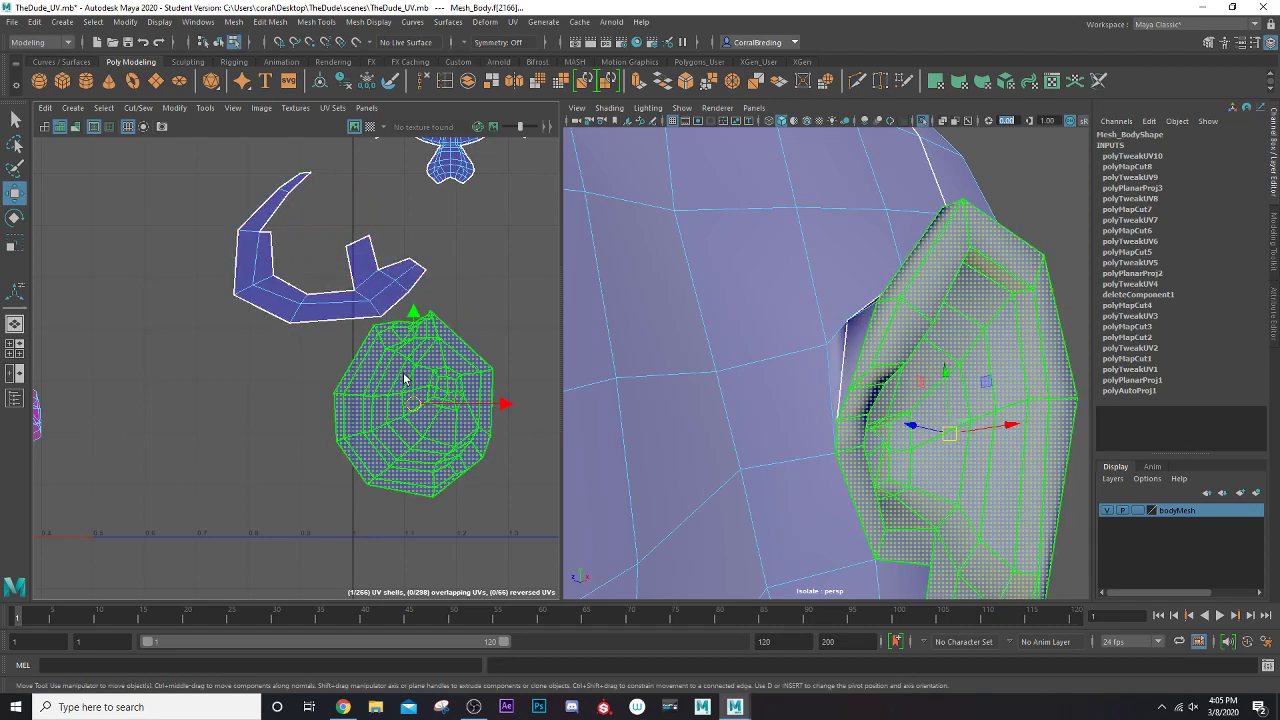
key("ctrl+u")
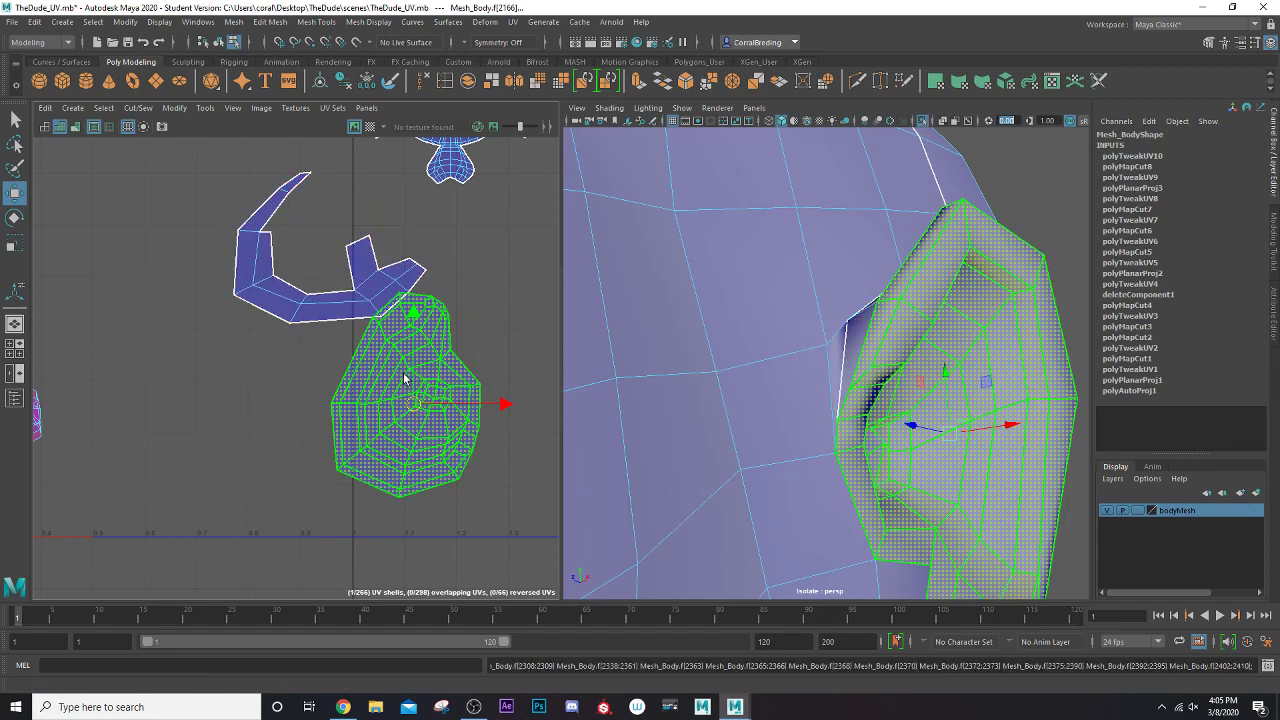
left_click_drag(414, 403, 486, 406)
scroll(486, 408, "down", 4)
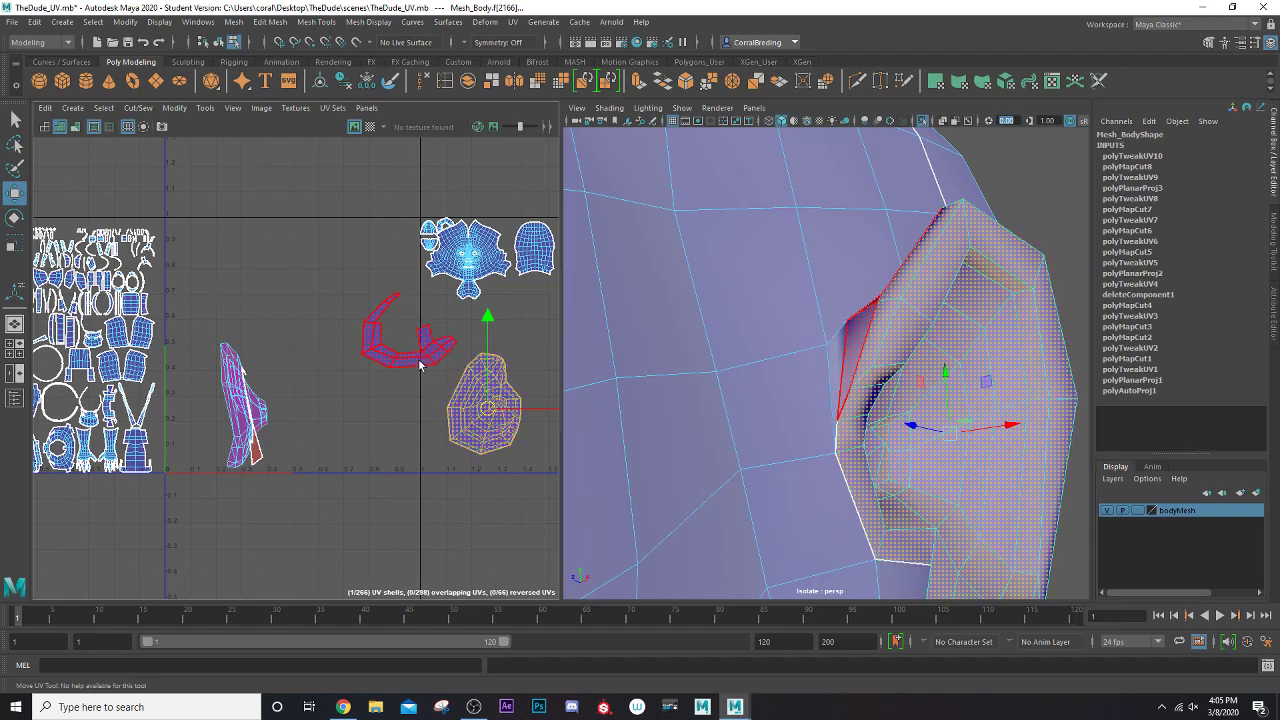
- Select the ear's back and front shells together and move them further across inside the U2V1 tile
left_click(370, 352)
key("w")
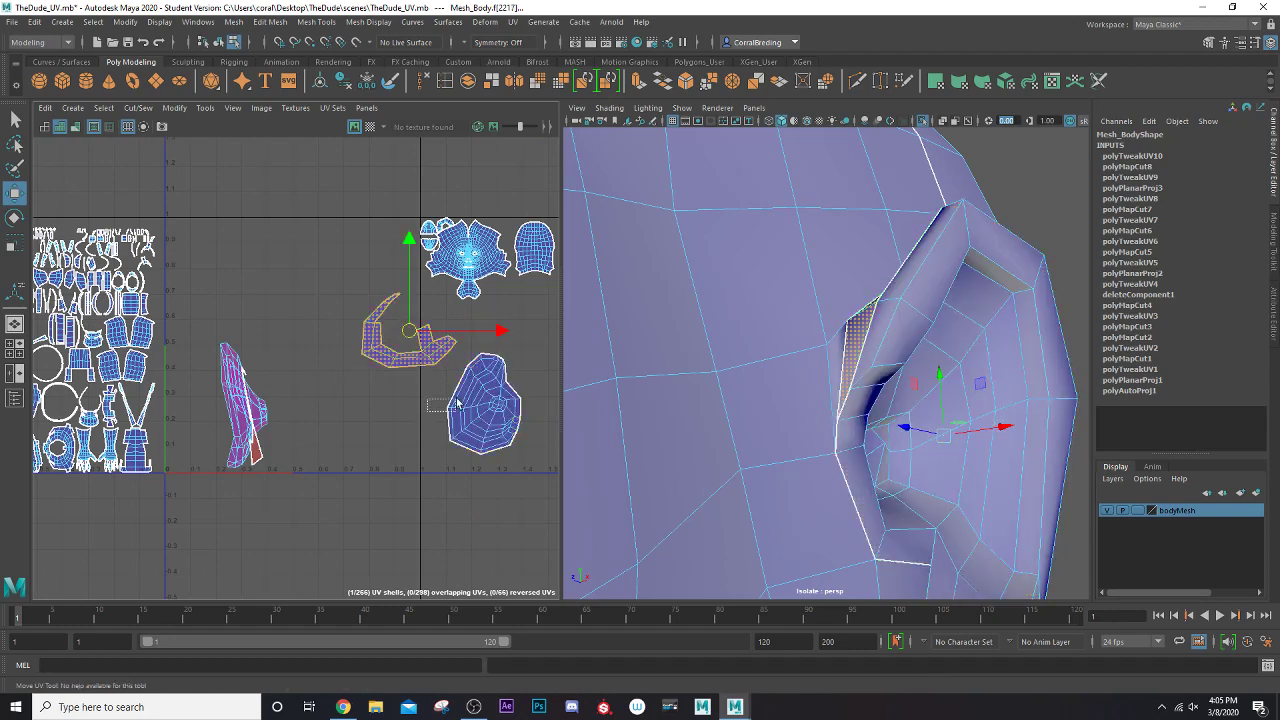
left_click(461, 386, "shift")
left_click_drag(461, 386, 555, 388)
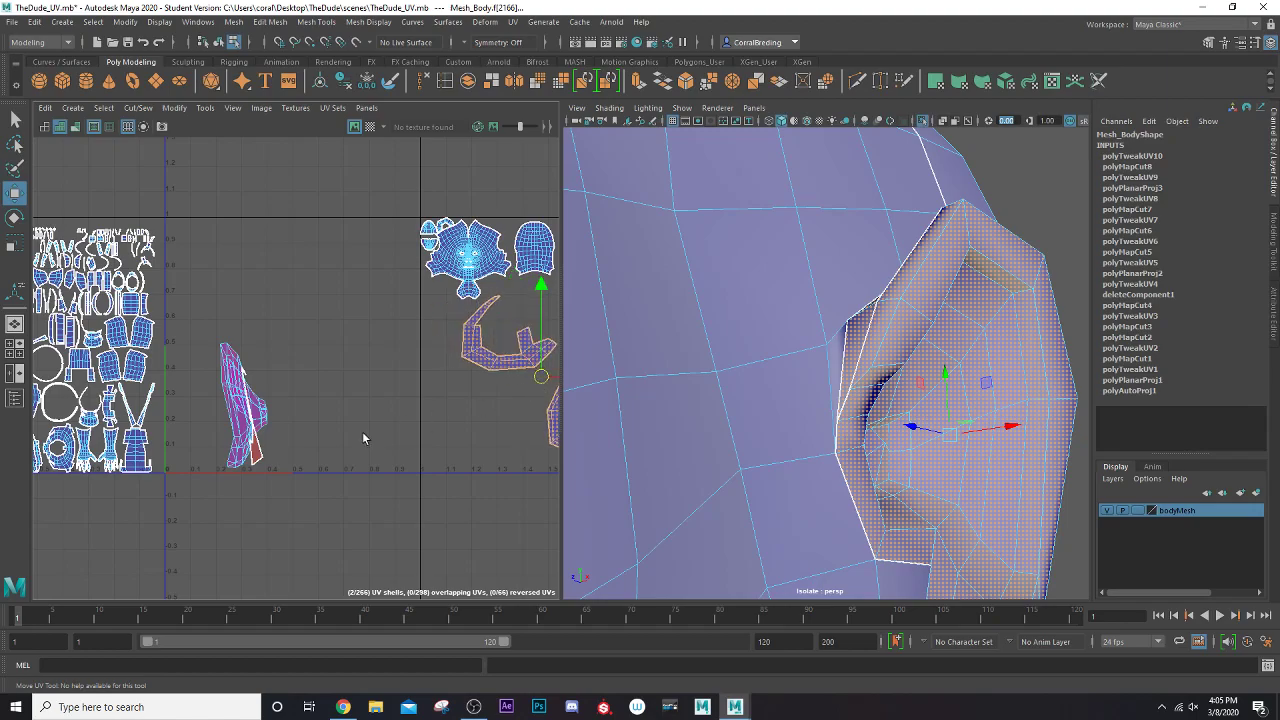
- Select the other ear's shell in U1V1, bring that ear into view on the head and switch to edge selection
left_click(262, 449)
left_click_drag(650, 433, 868, 434, "alt")
scroll(860, 440, "down", 5)
scroll(857, 440, "up", 4)
scroll(698, 398, "up", 5)
scroll(708, 400, "down", 4)
left_click_drag(777, 454, 812, 396, "alt")
right_click_drag(812, 397, 812, 378)
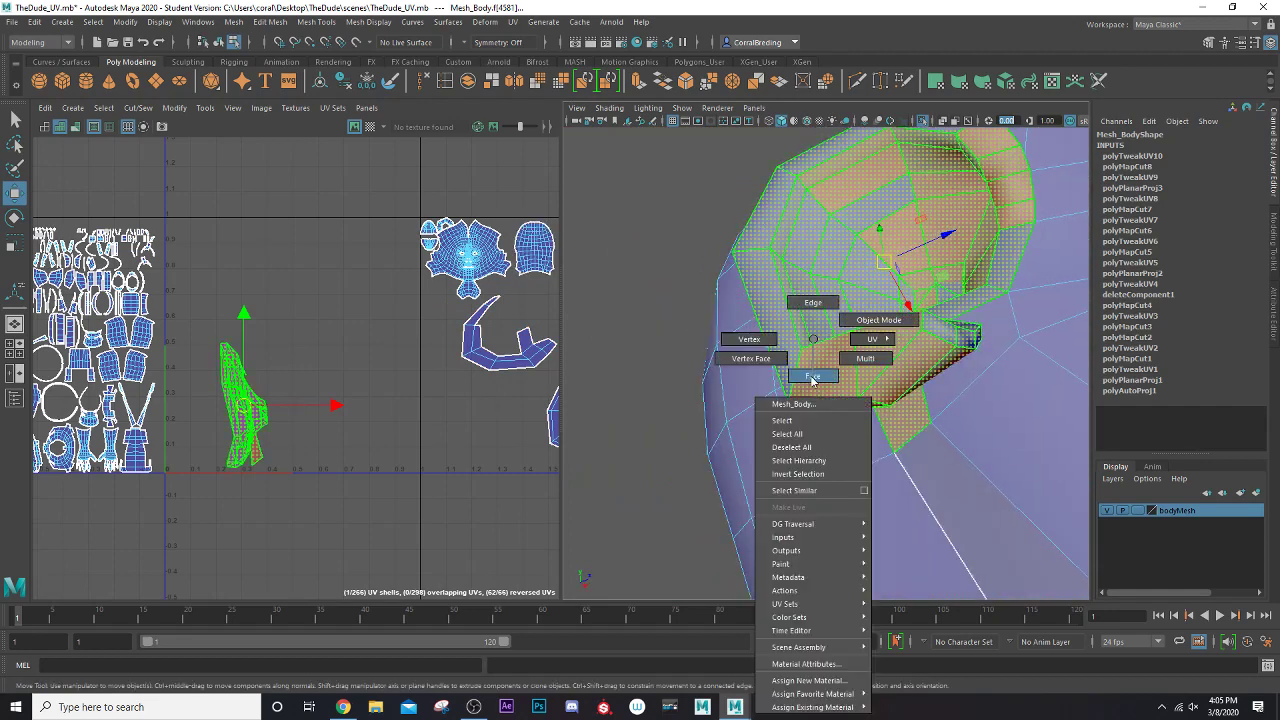
right_click_drag(814, 328, 814, 328)
- Select the edges around the second ear's outer rim, matching the first ear, and cut the UVs along them
left_click(829, 407)
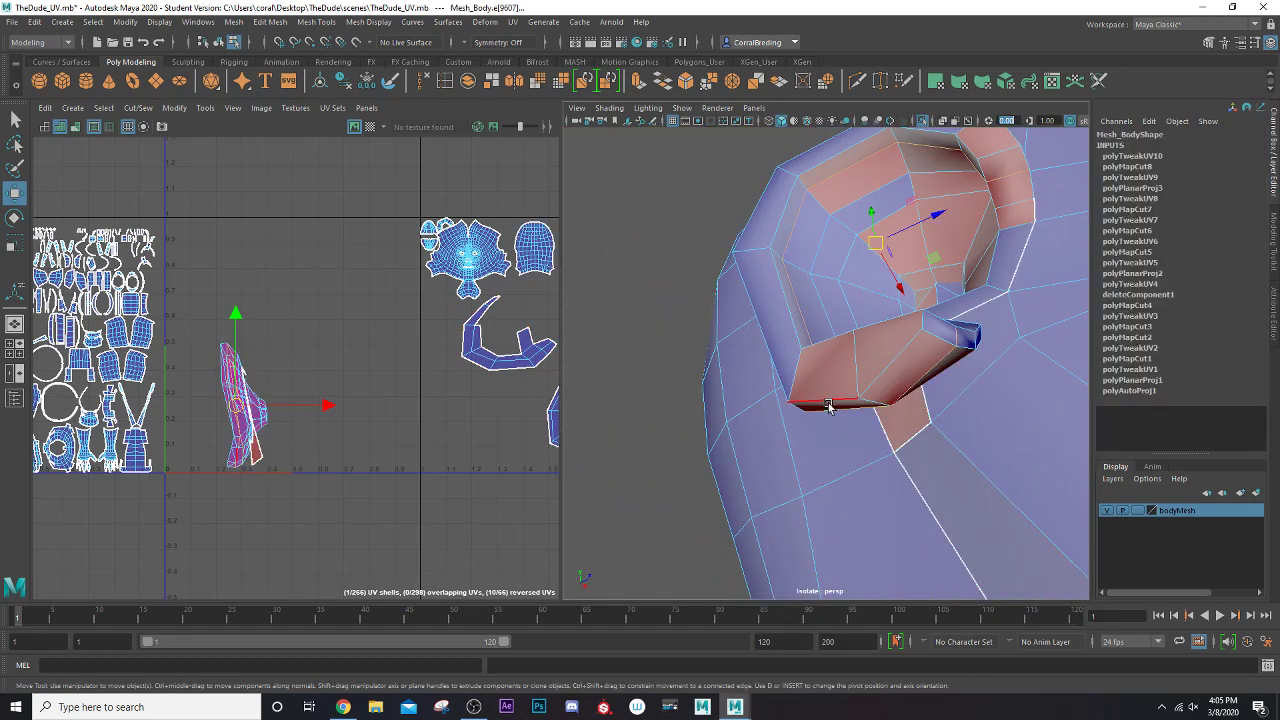
left_click_drag(829, 407, 717, 551, "alt")
left_click(668, 532, "shift")
middle_click_drag(705, 521, 638, 402, "alt")
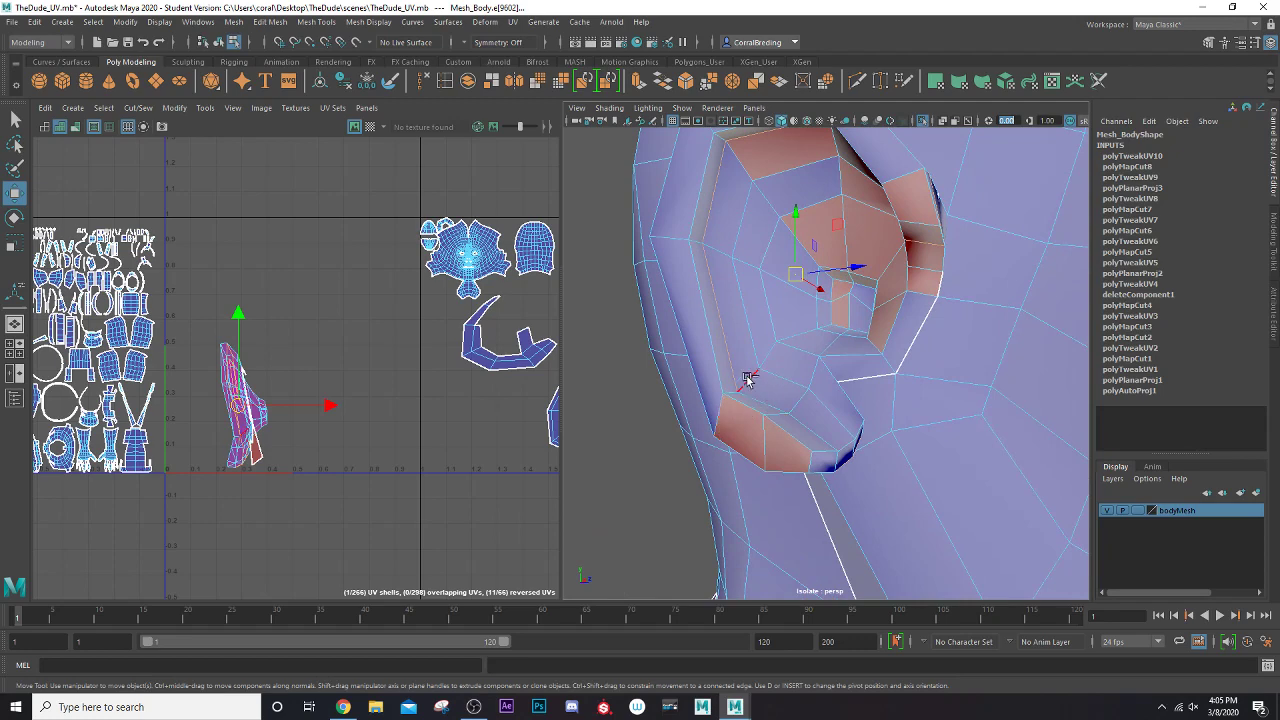
left_click_drag(737, 376, 727, 348, "alt")
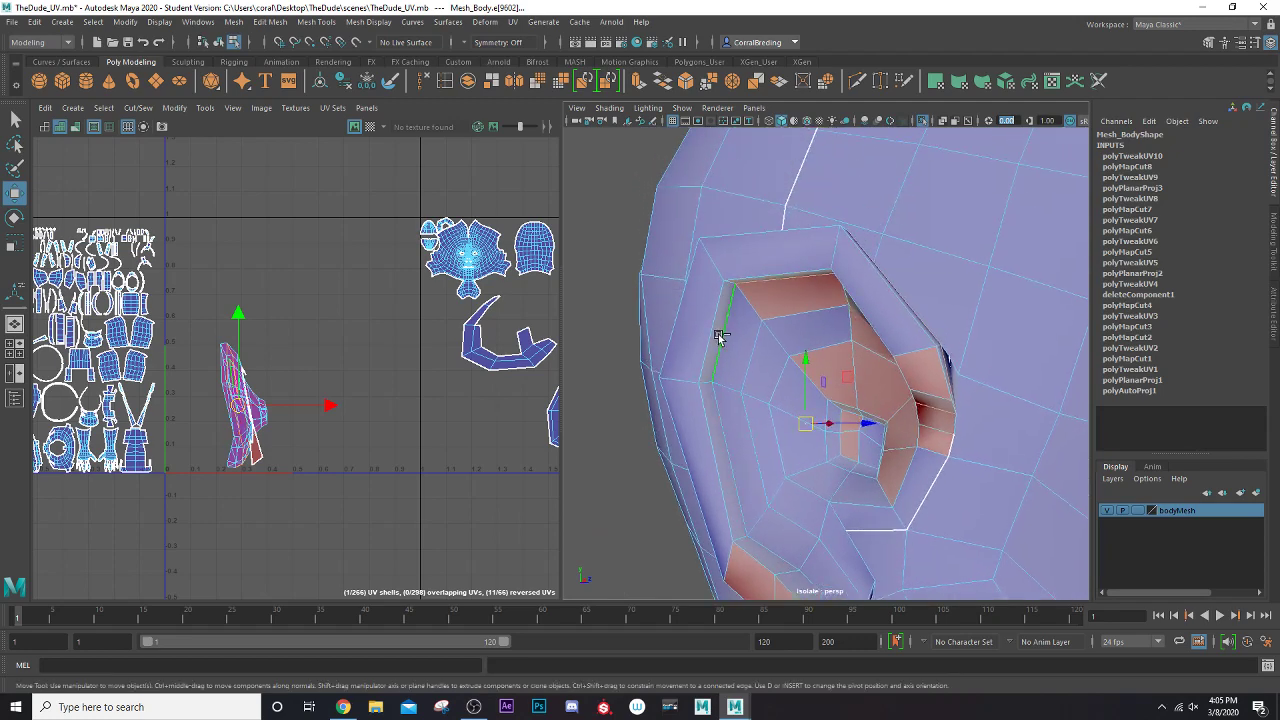
left_click_drag(803, 278, 1025, 219, "alt")
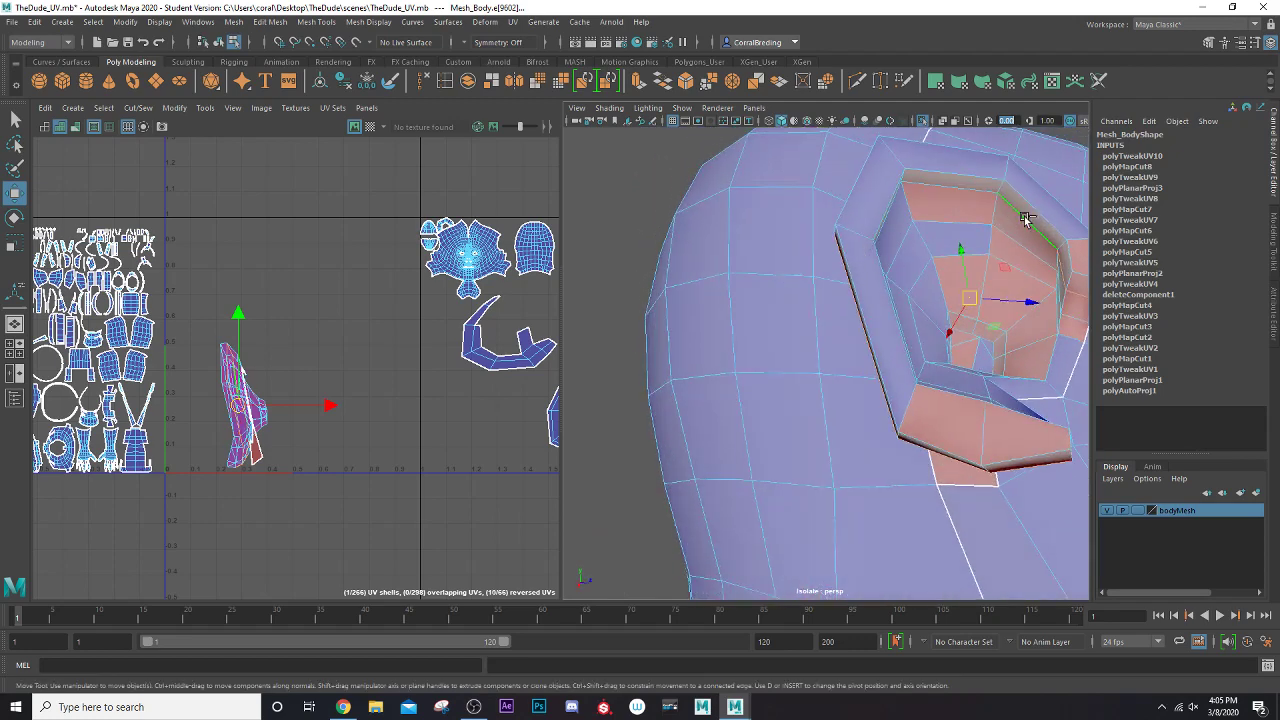
left_click_drag(1058, 268, 869, 279, "alt")
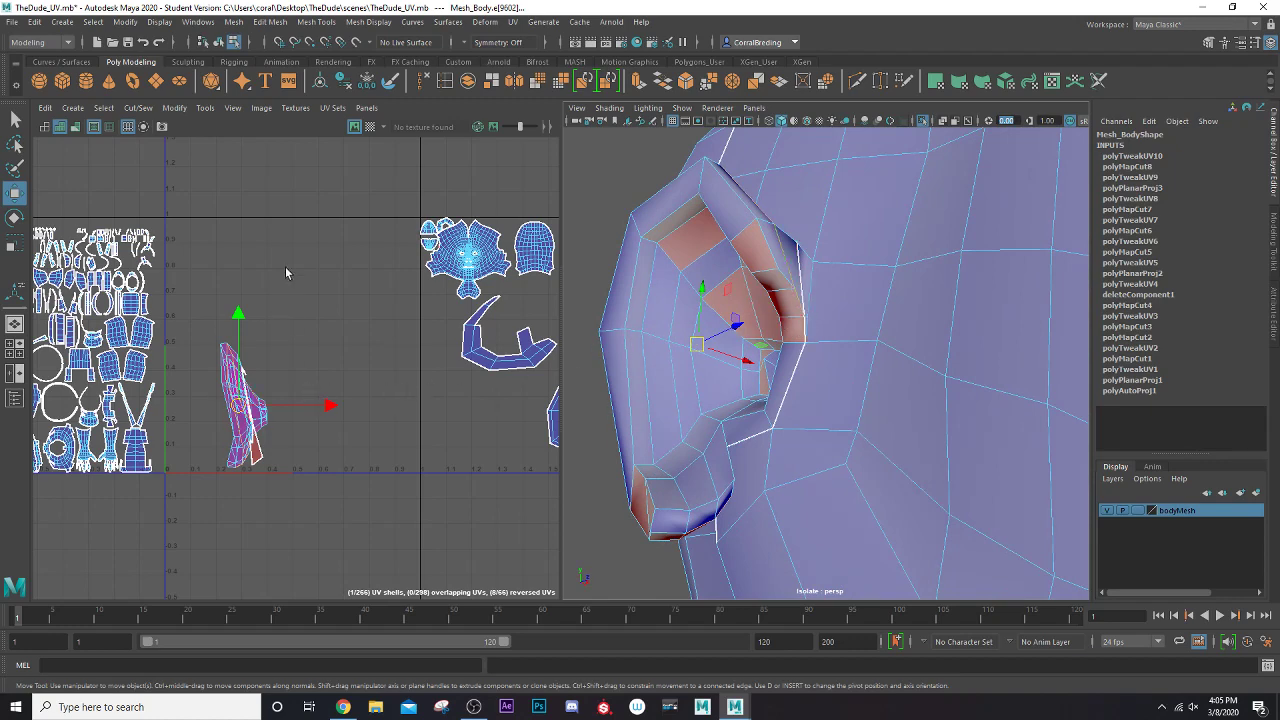
left_click(138, 107)
left_click(170, 180)
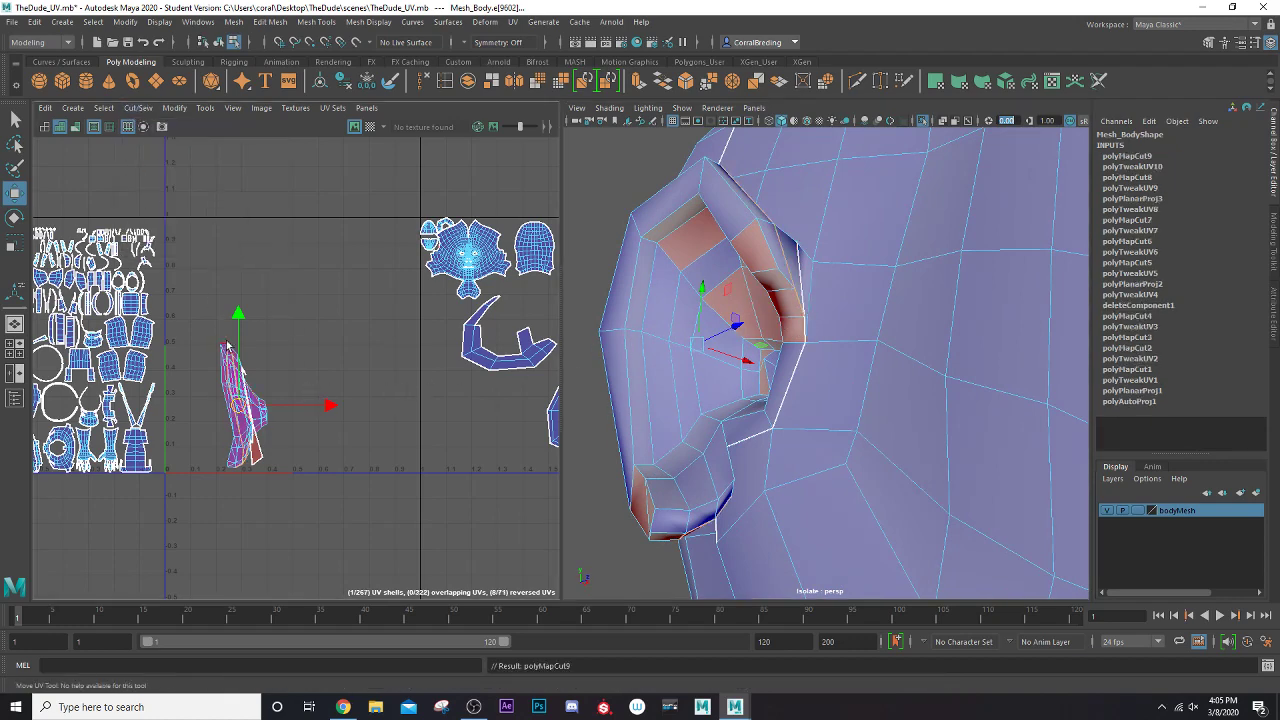
- Select the second ear's front shell, unfold it and move it into the empty upper area of U1V1
right_click_drag(295, 241, 238, 220)
left_click(242, 376)
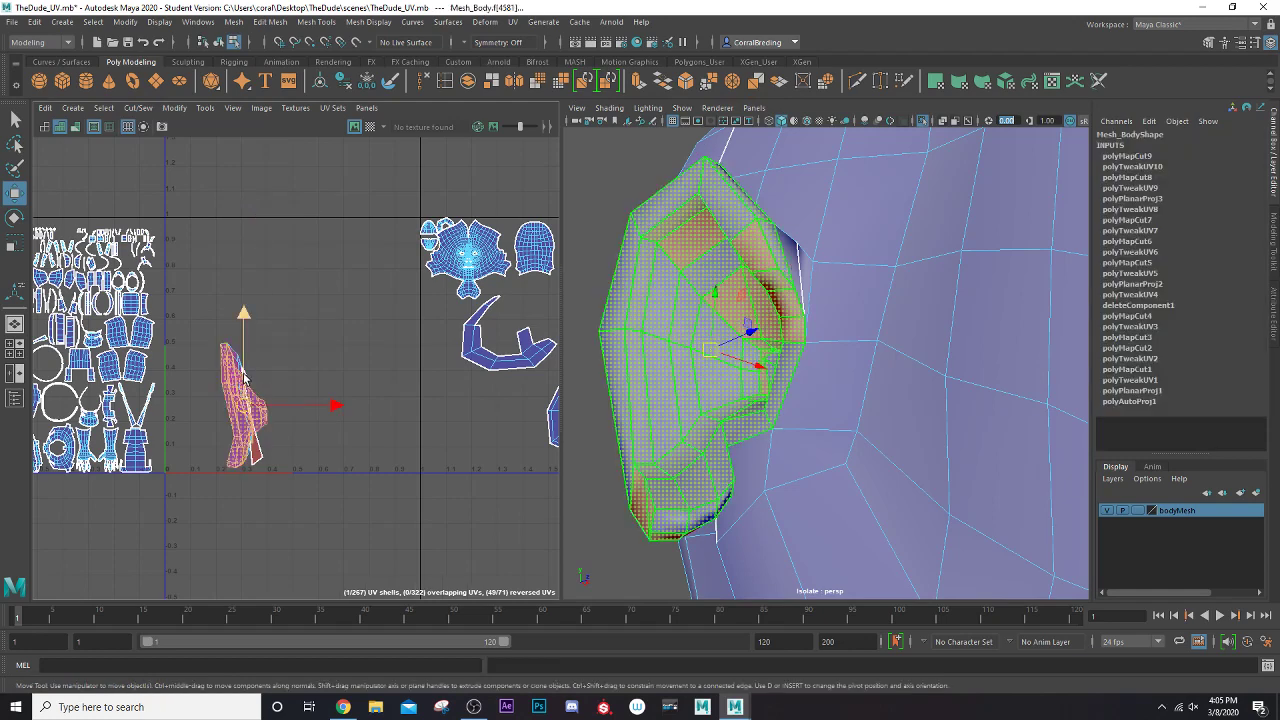
key("ctrl+u")
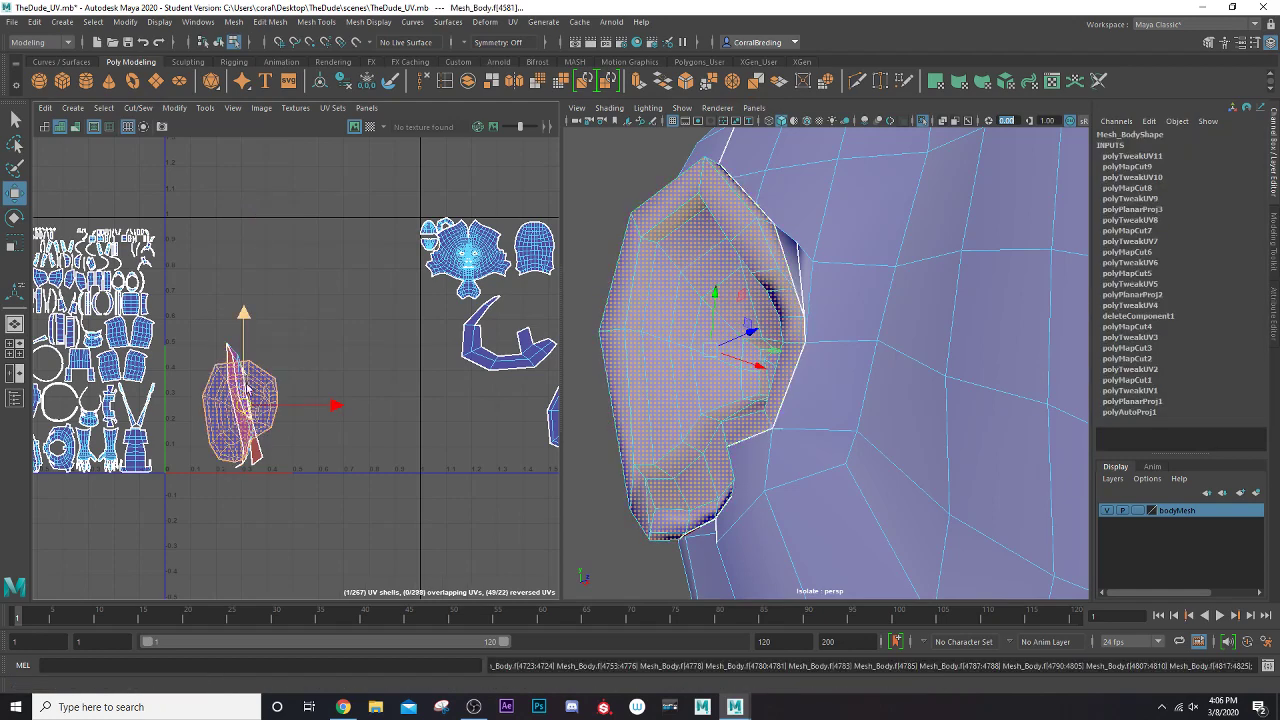
left_click_drag(243, 408, 319, 275)
- Unfold the second ear's back shell, move it toward the U2V1 tile and rotate it to lie roughly horizontal
left_click(255, 397)
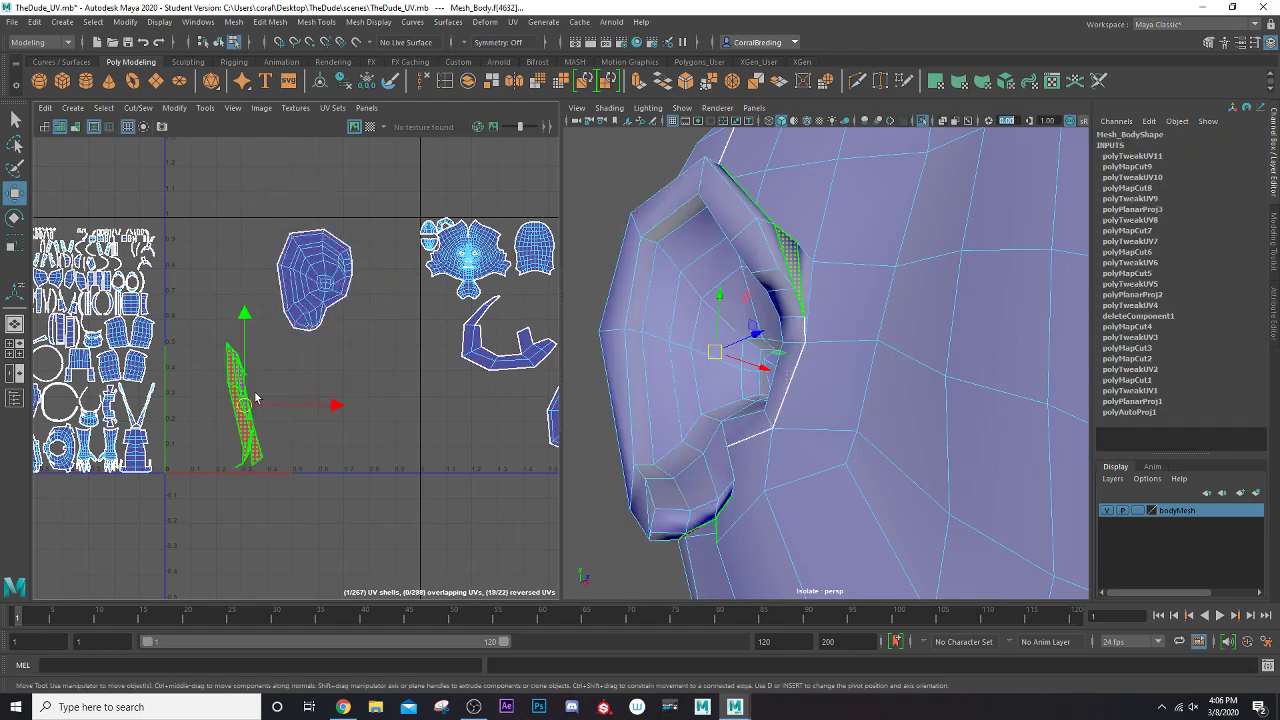
key("ctrl+u")
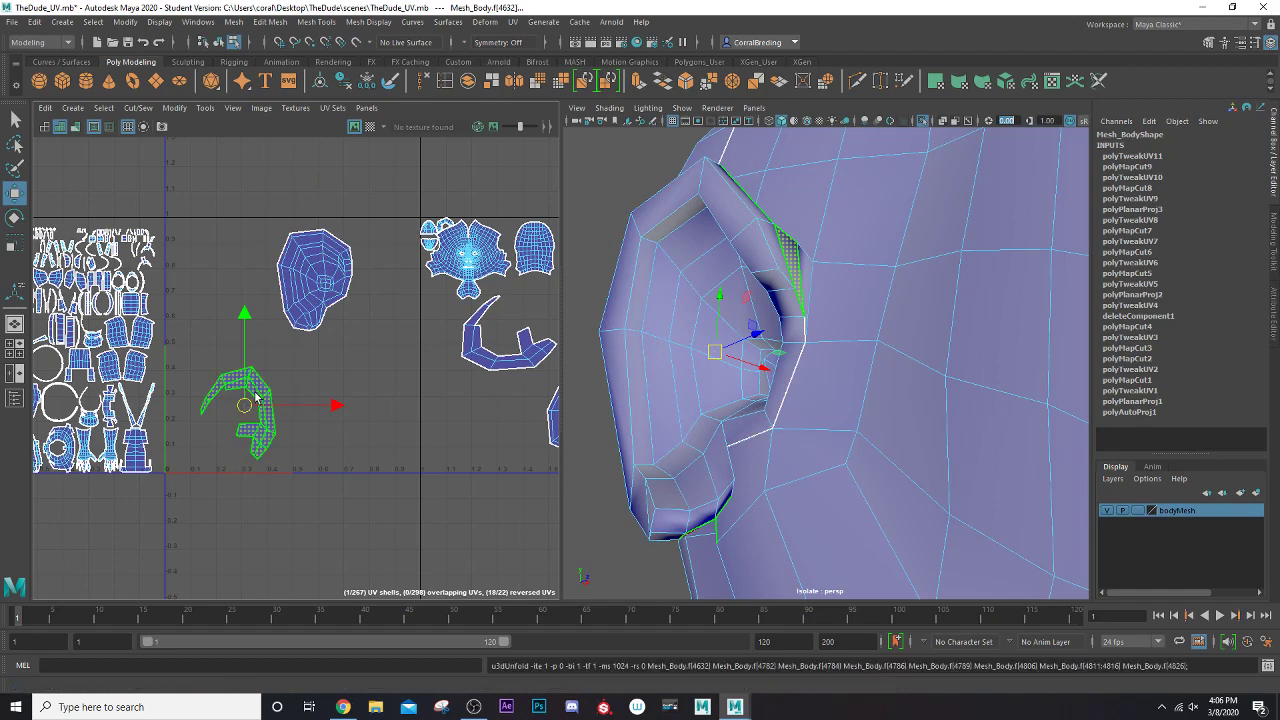
middle_click_drag(320, 391, 251, 406, "alt")
left_click_drag(179, 415, 310, 392)
key("e")
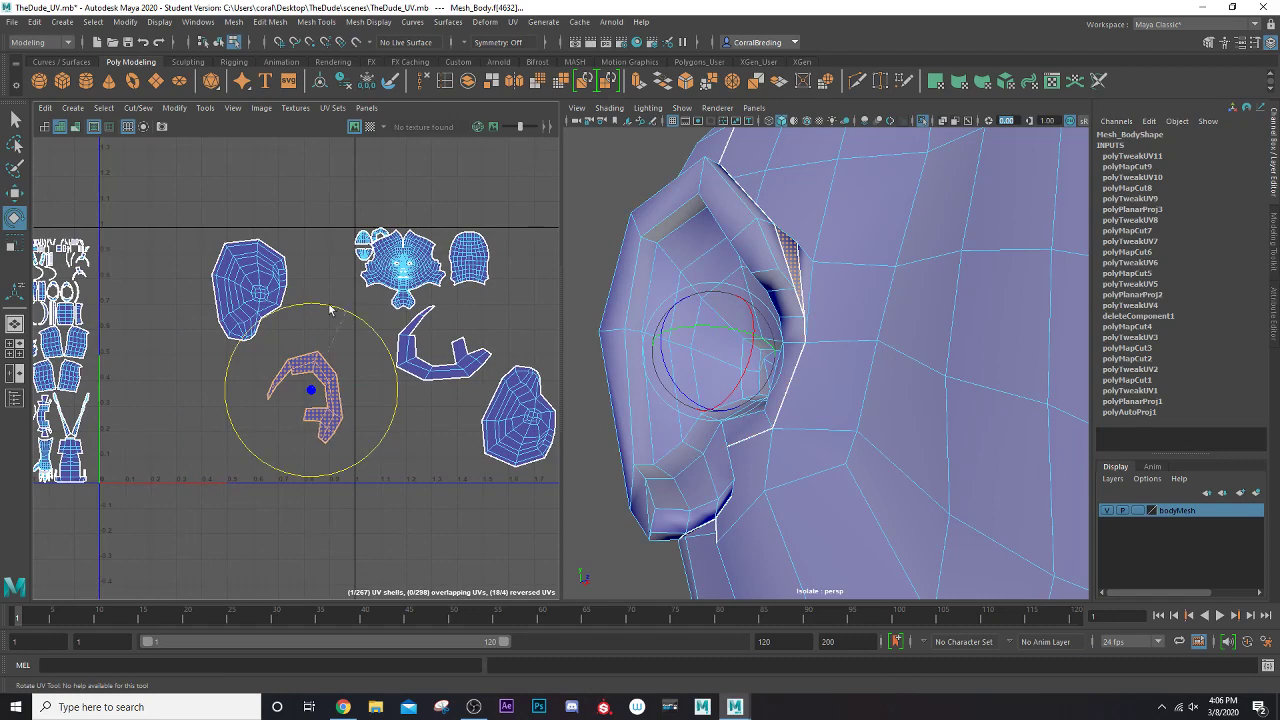
left_click_drag(330, 310, 539, 487)
- Select all four ear shells, show the checker pattern and scale them down so their checkers match the head's
left_click(220, 291)
key("w")
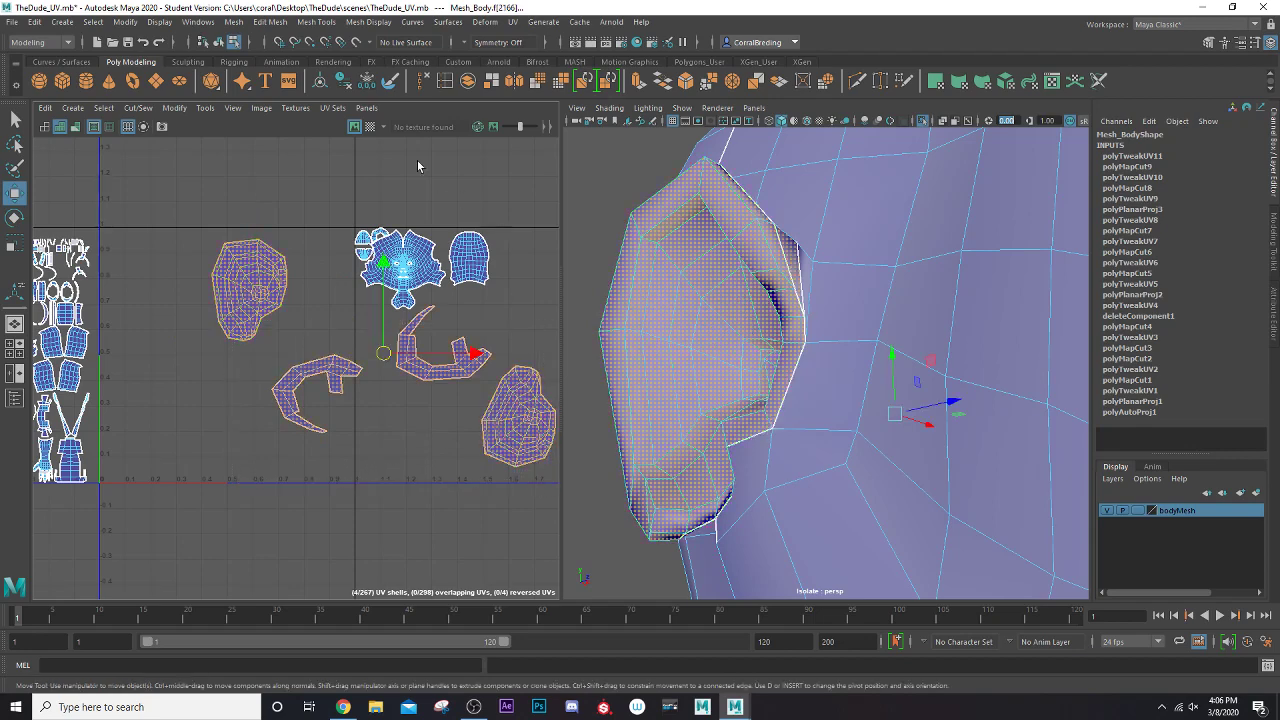
left_click(370, 127)
key("r")
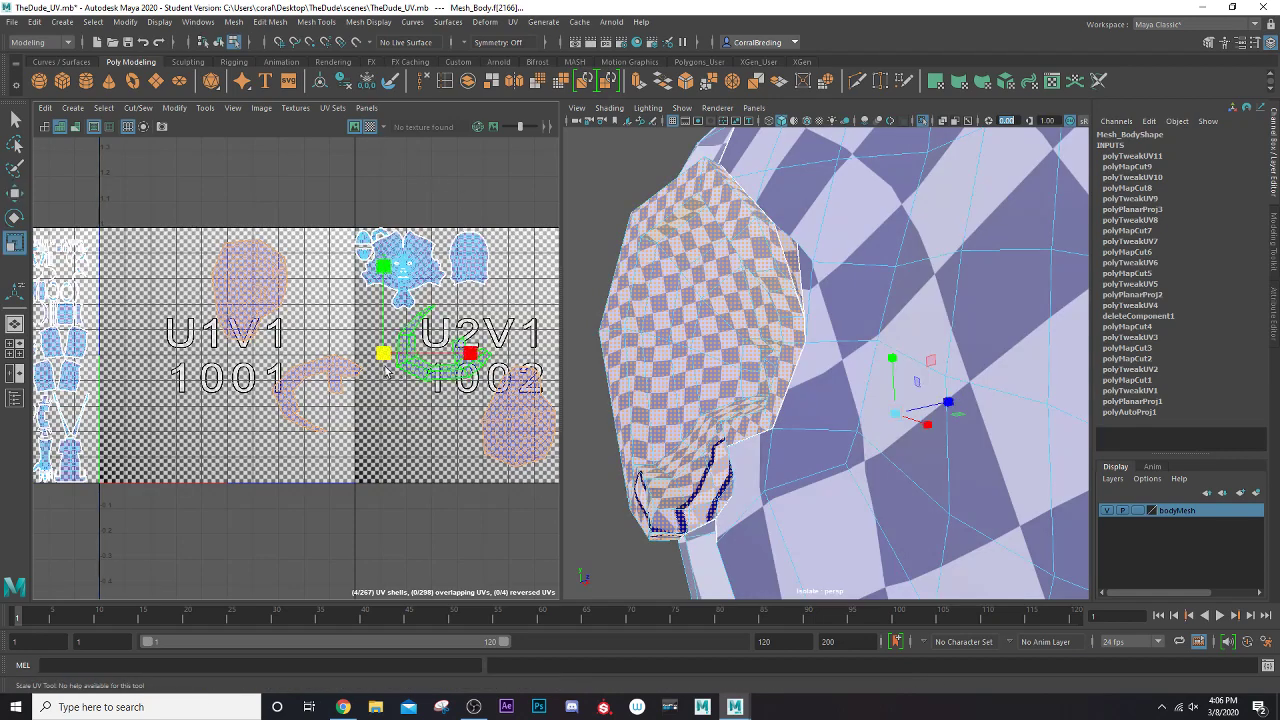
left_click_drag(383, 355, 310, 382)
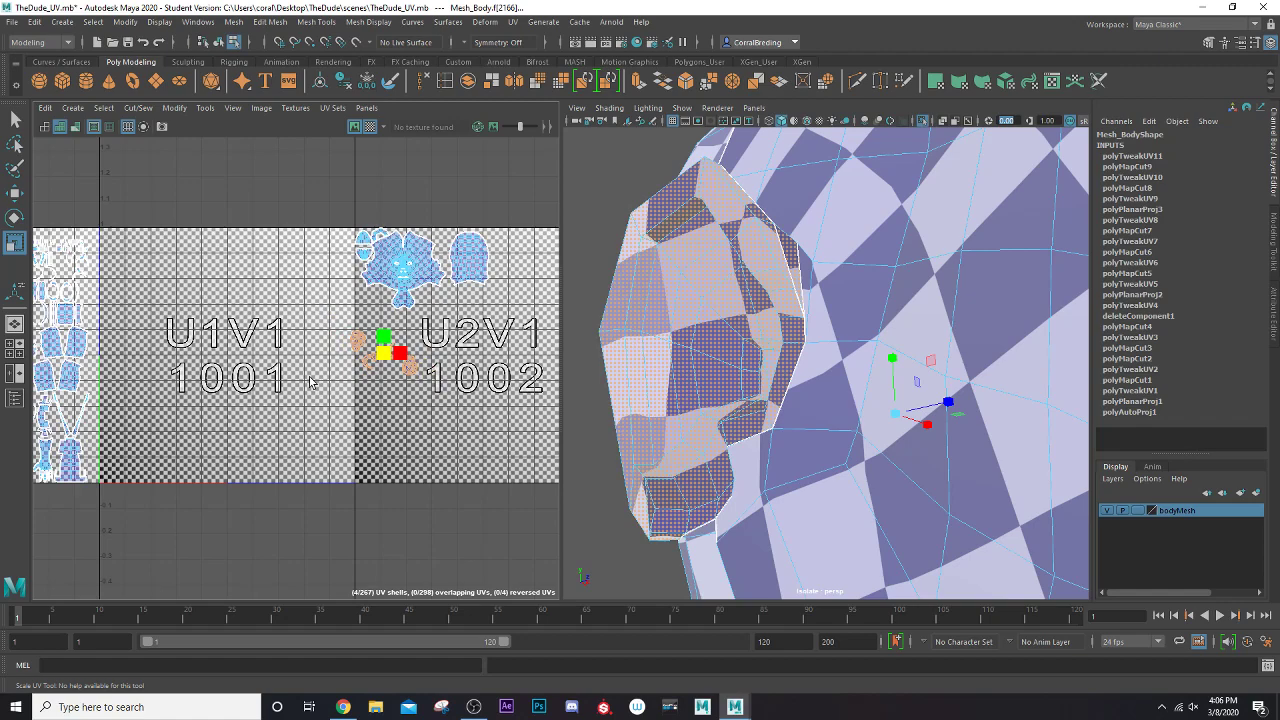
- Move the four scaled ear shells into U2V1 below the face shell and turn off the checker display
scroll(319, 377, "up", 3)
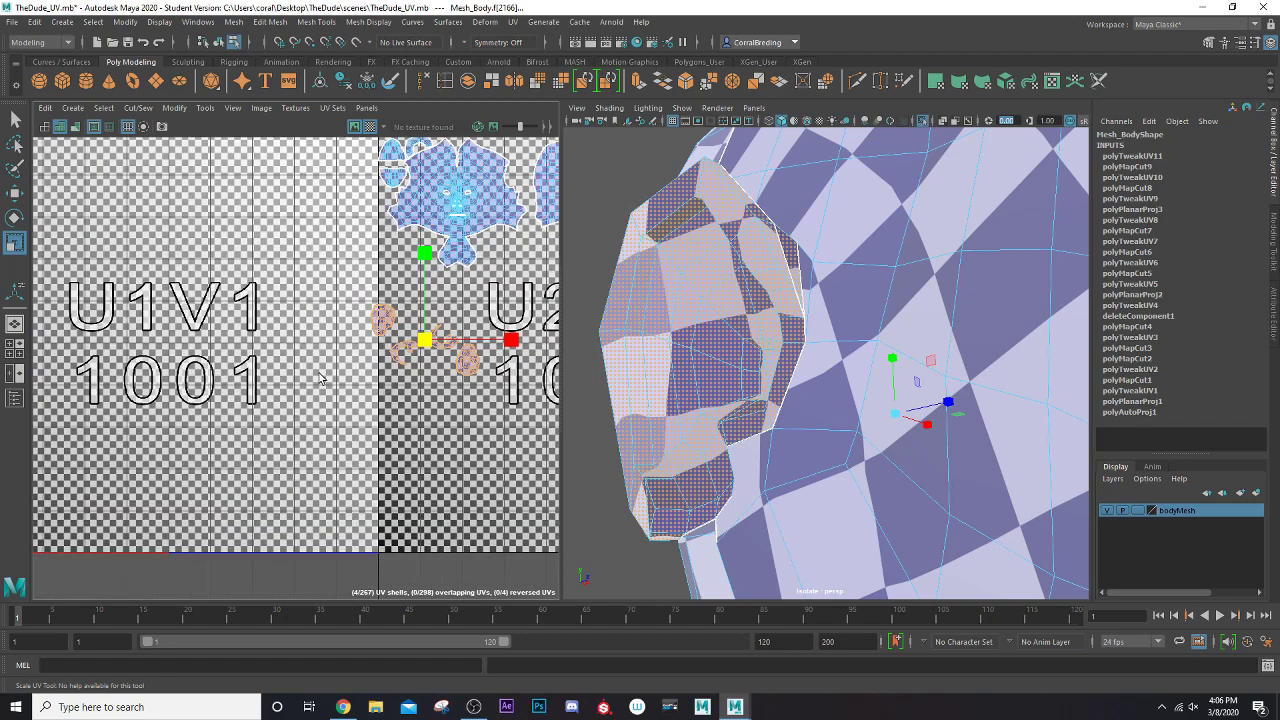
middle_click_drag(328, 309, 189, 471, "alt")
key("w")
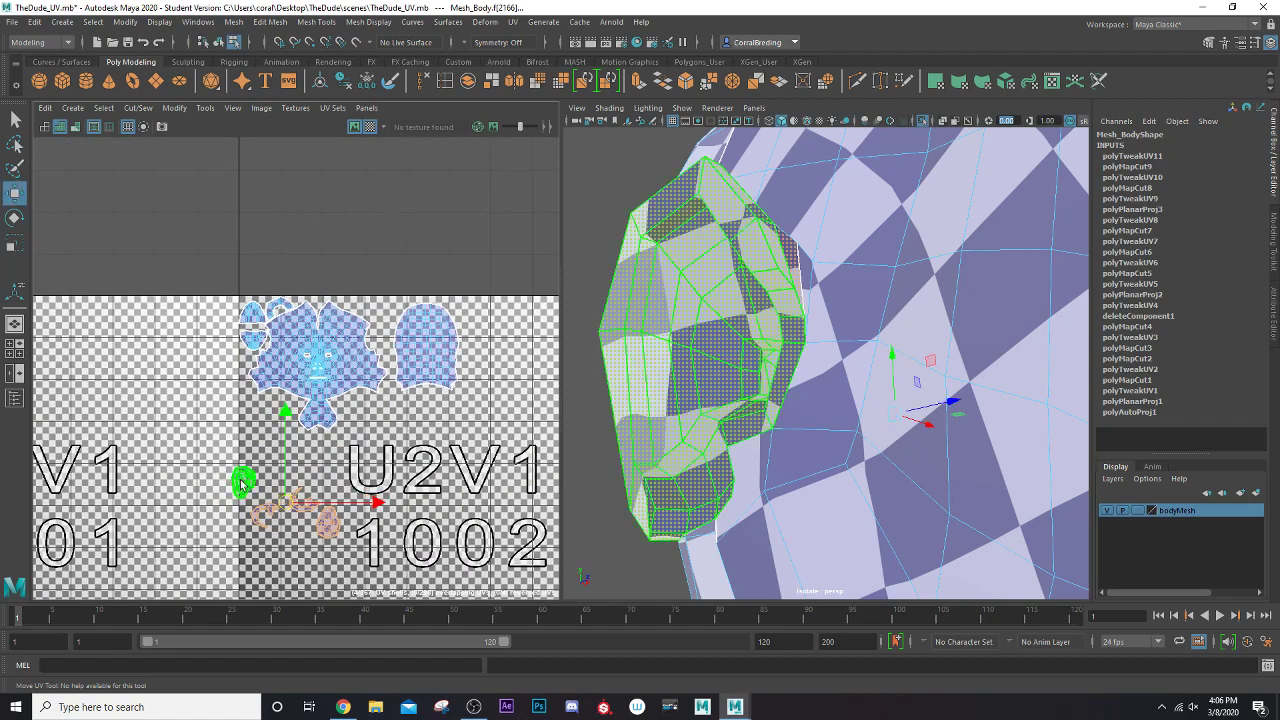
left_click_drag(287, 506, 295, 461)
left_click(369, 127)
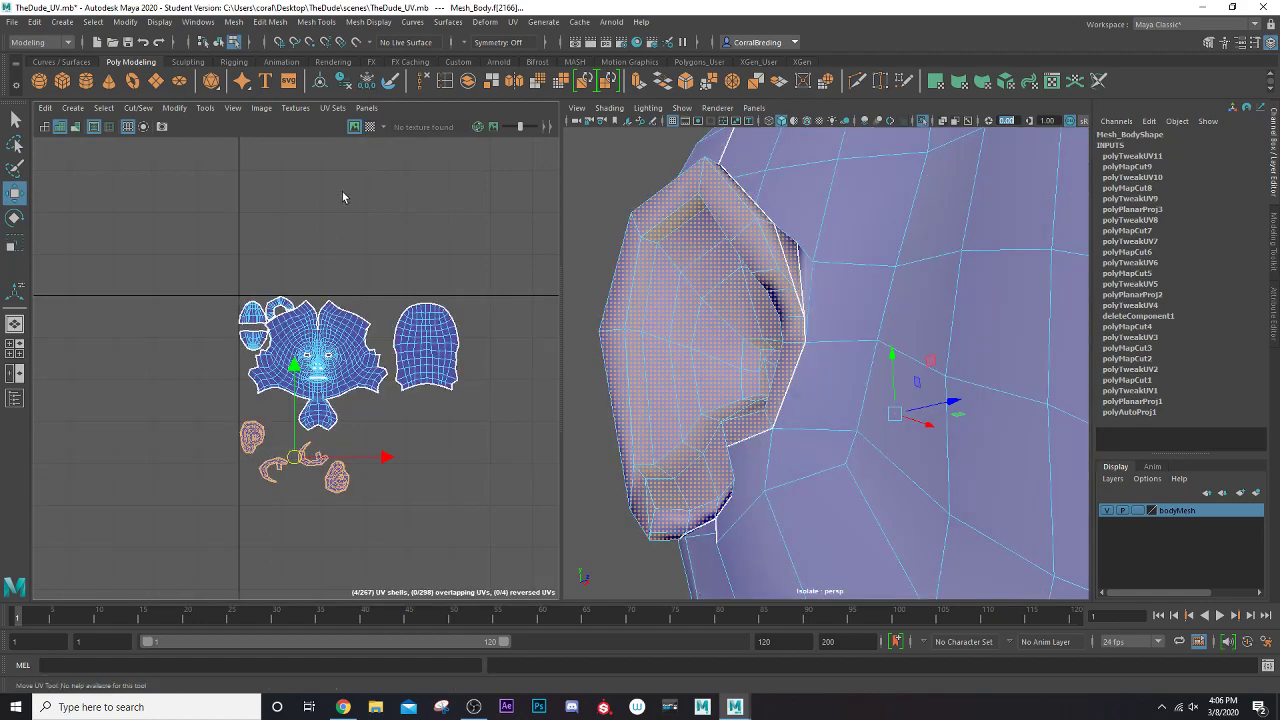
- Move the four ear shells up and pack the two ear front shells side by side below the face shell, beside the neck flap
scroll(354, 337, "up", 5)
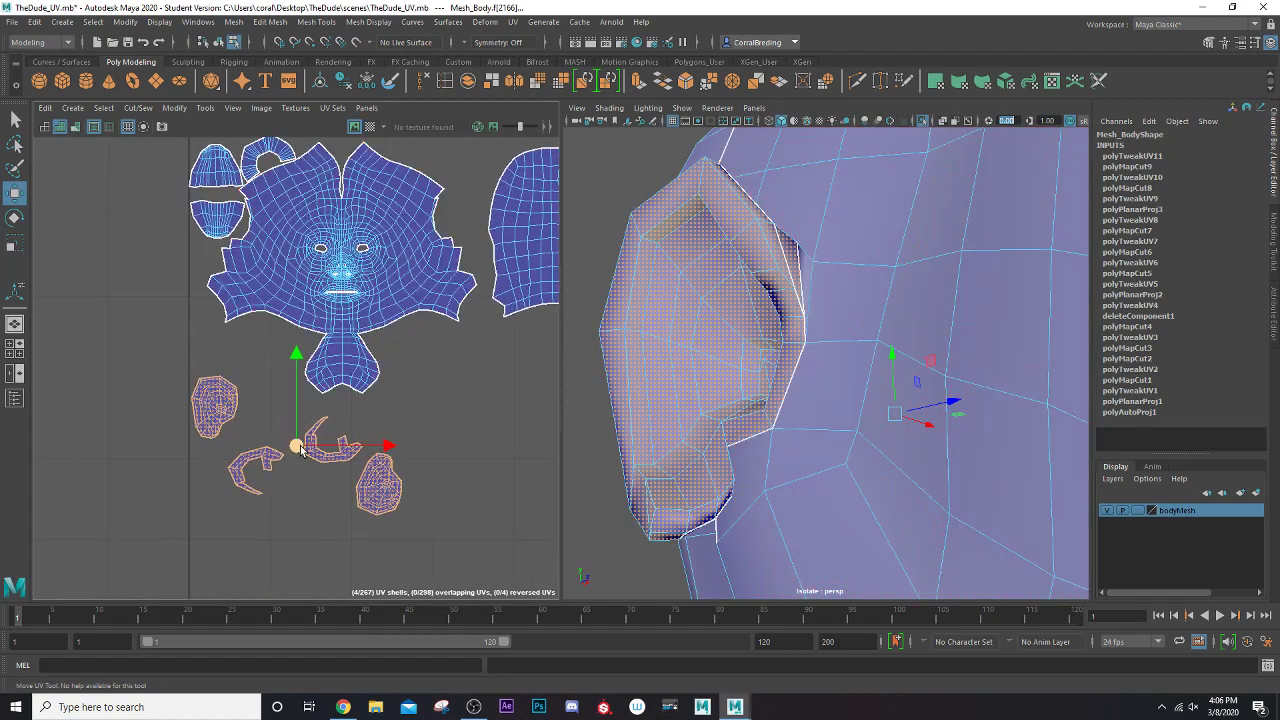
left_click_drag(300, 449, 302, 414)
left_click(228, 376)
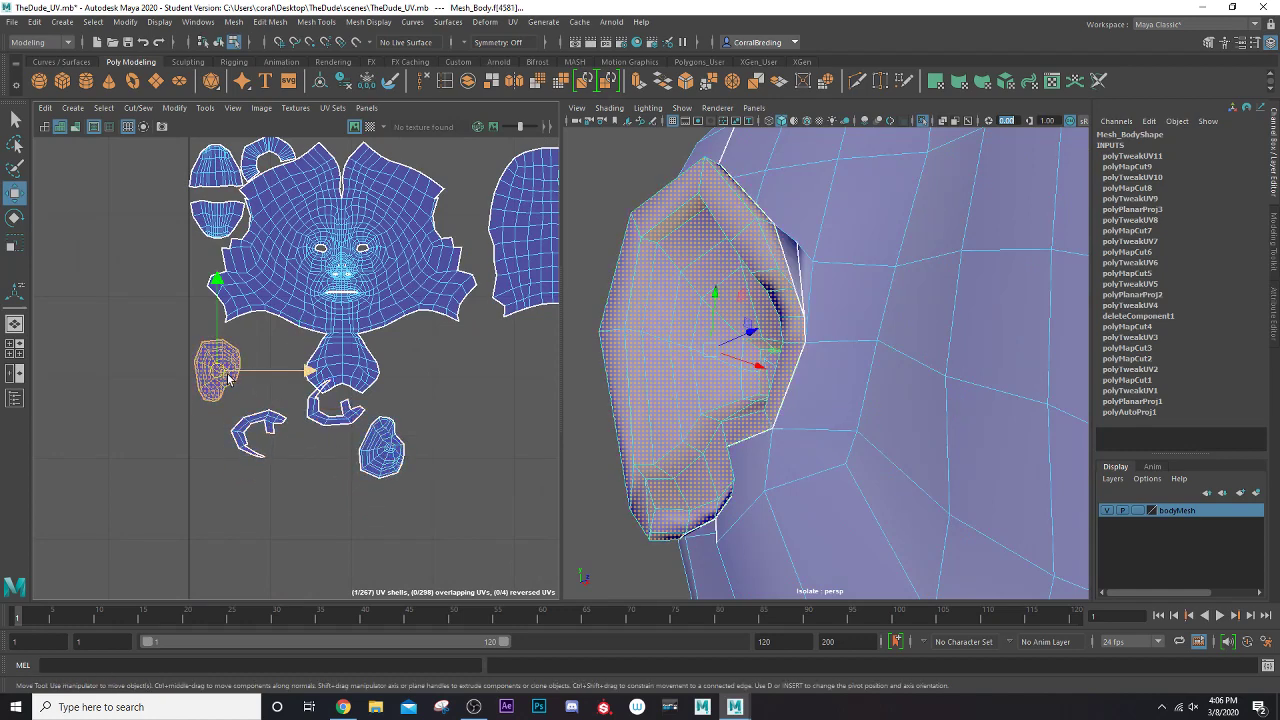
left_click_drag(228, 376, 283, 357)
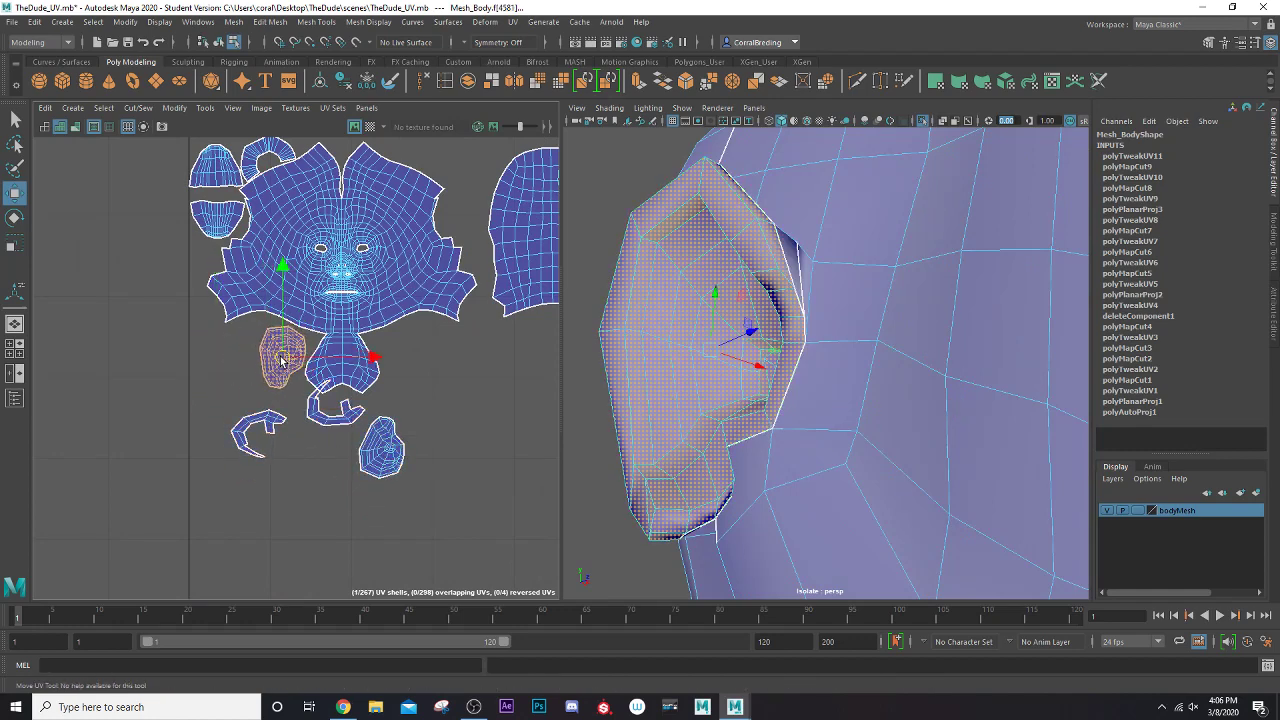
left_click(362, 450)
left_click_drag(362, 450, 237, 355)
- Move one ear's back shell beside the packed front shells and rotate it to stand roughly upright
left_click(252, 447)
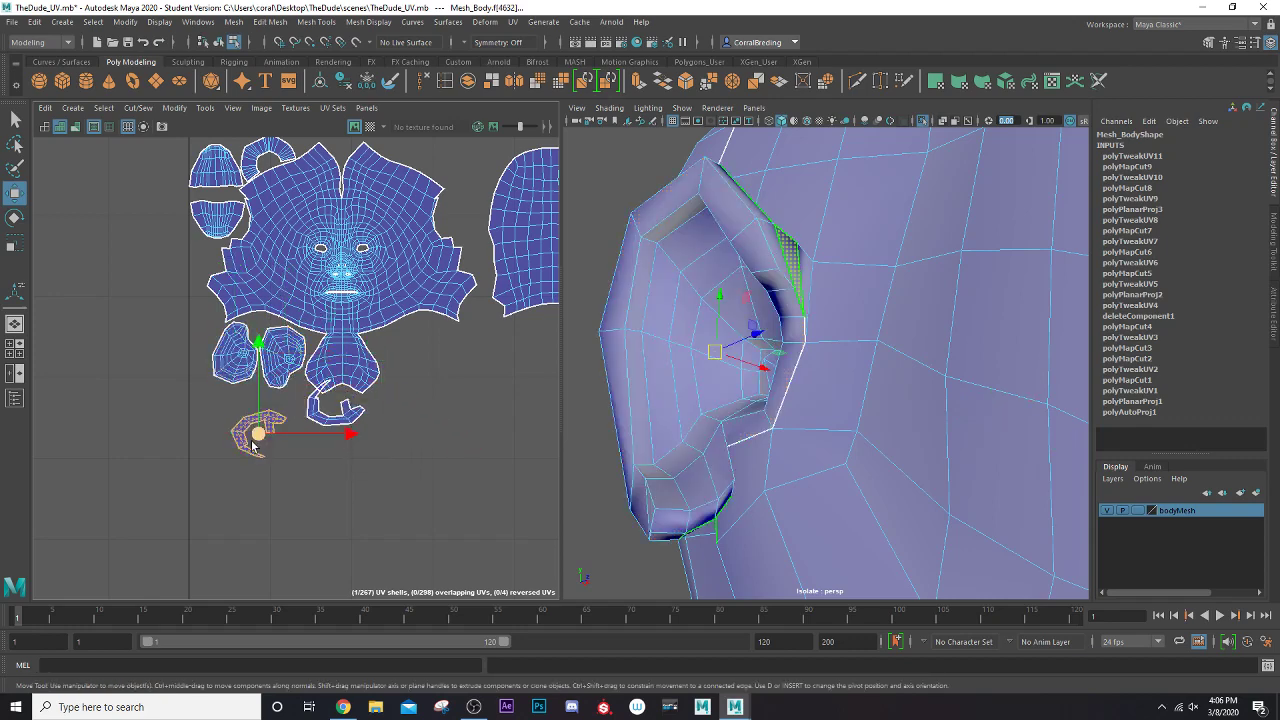
left_click_drag(258, 433, 212, 343)
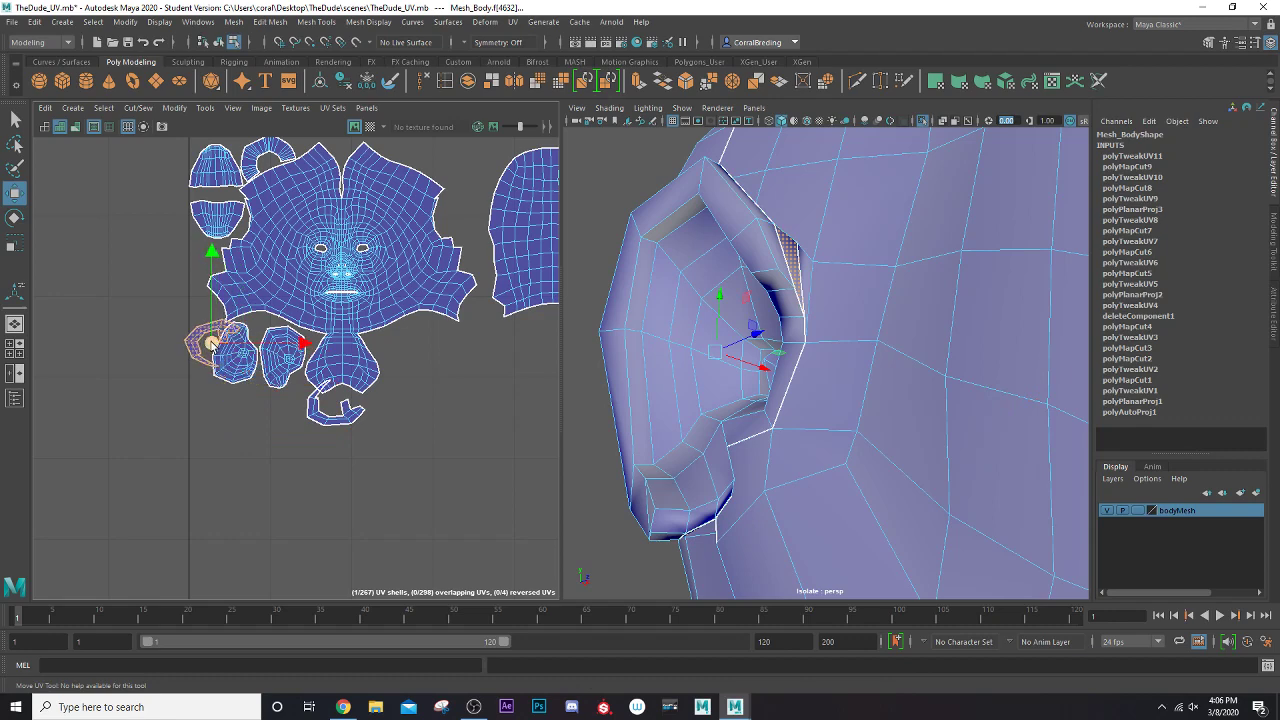
key("e")
left_click_drag(254, 280, 242, 402)
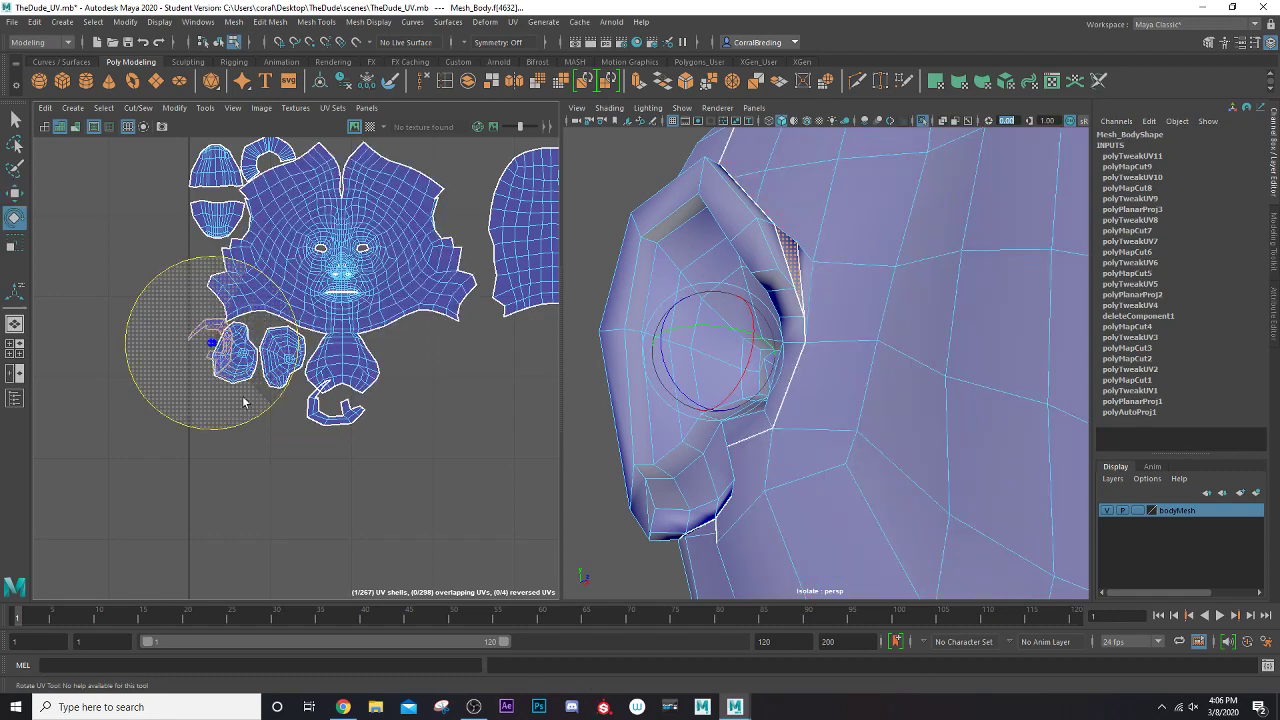
key("w")
left_click_drag(212, 338, 190, 330)
- Fine-tune that back shell's rotation and position so it fits inside the U2V1 tile edge beneath the face shell
scroll(200, 325, "up", 2)
key("r")
key("w")
key("e")
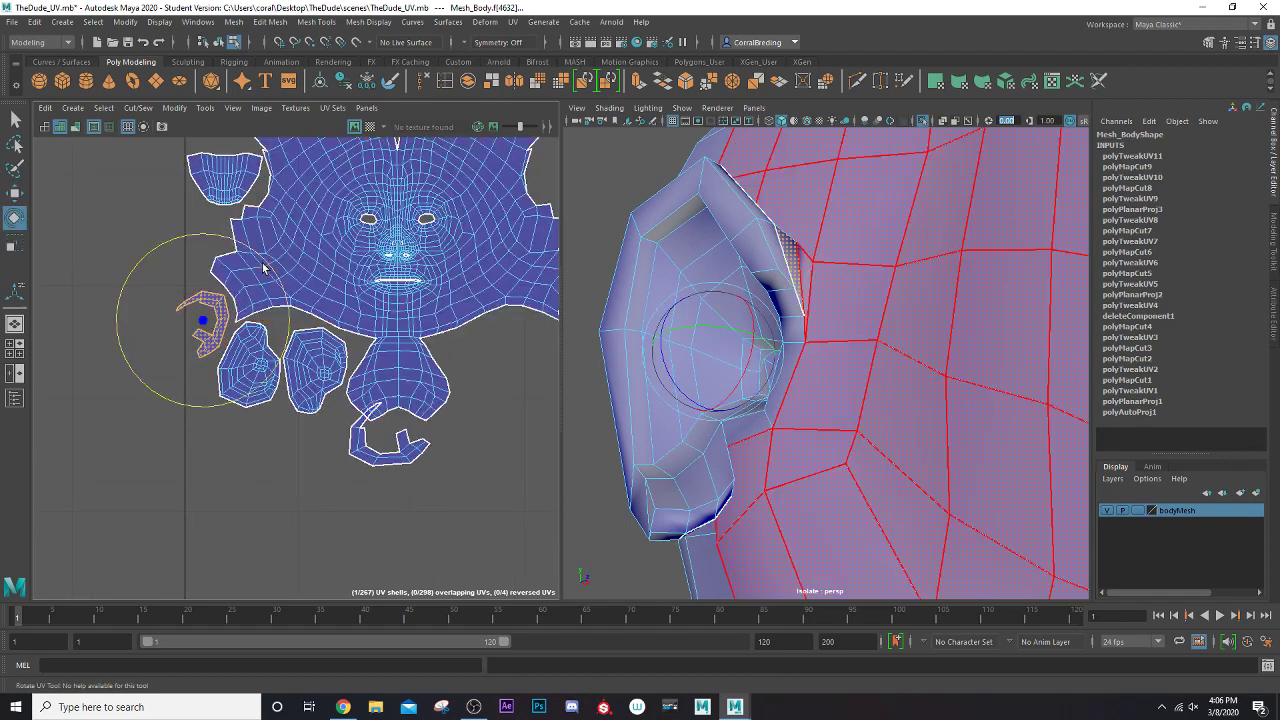
left_click_drag(268, 264, 207, 328)
key("w")
key("r")
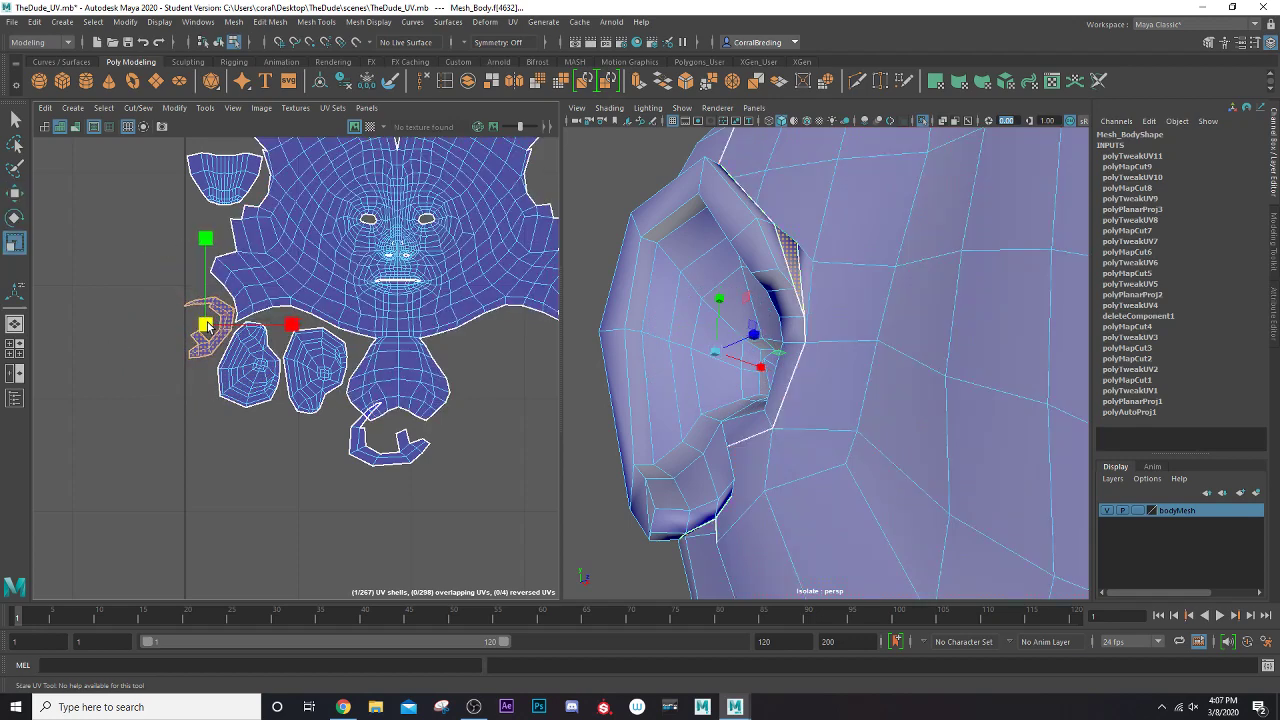
key("w")
key("e")
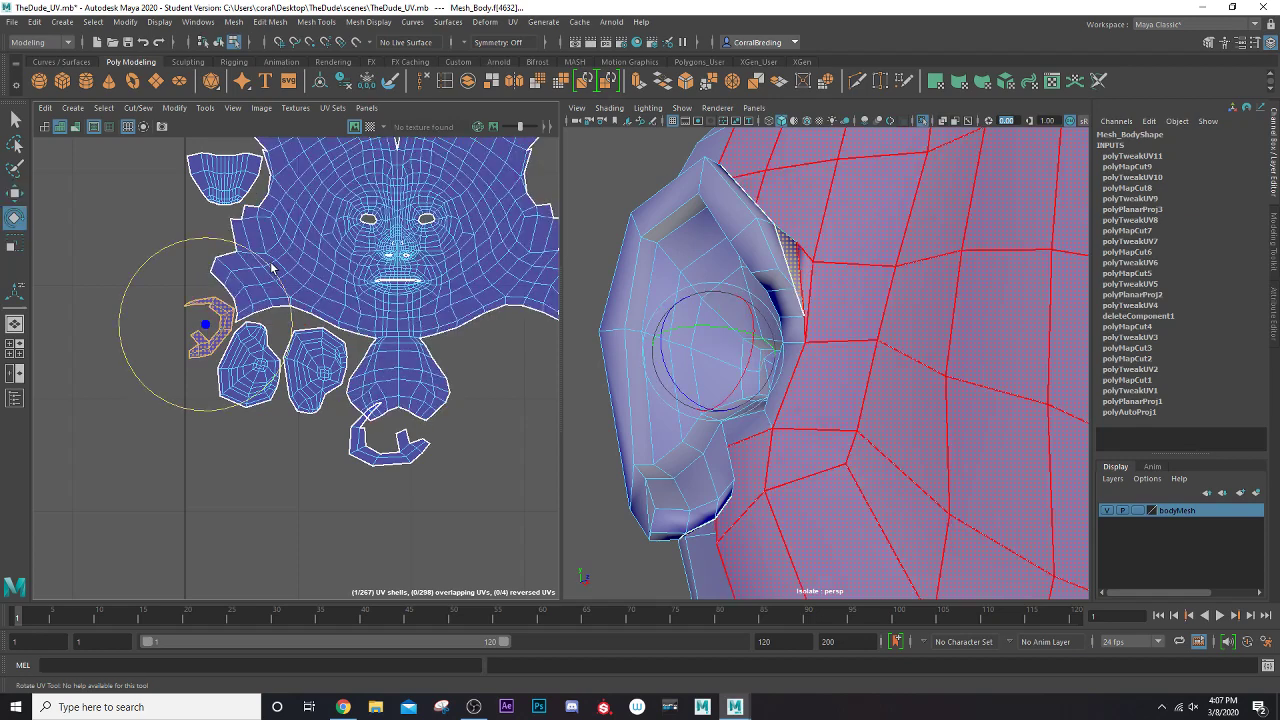
key("r")
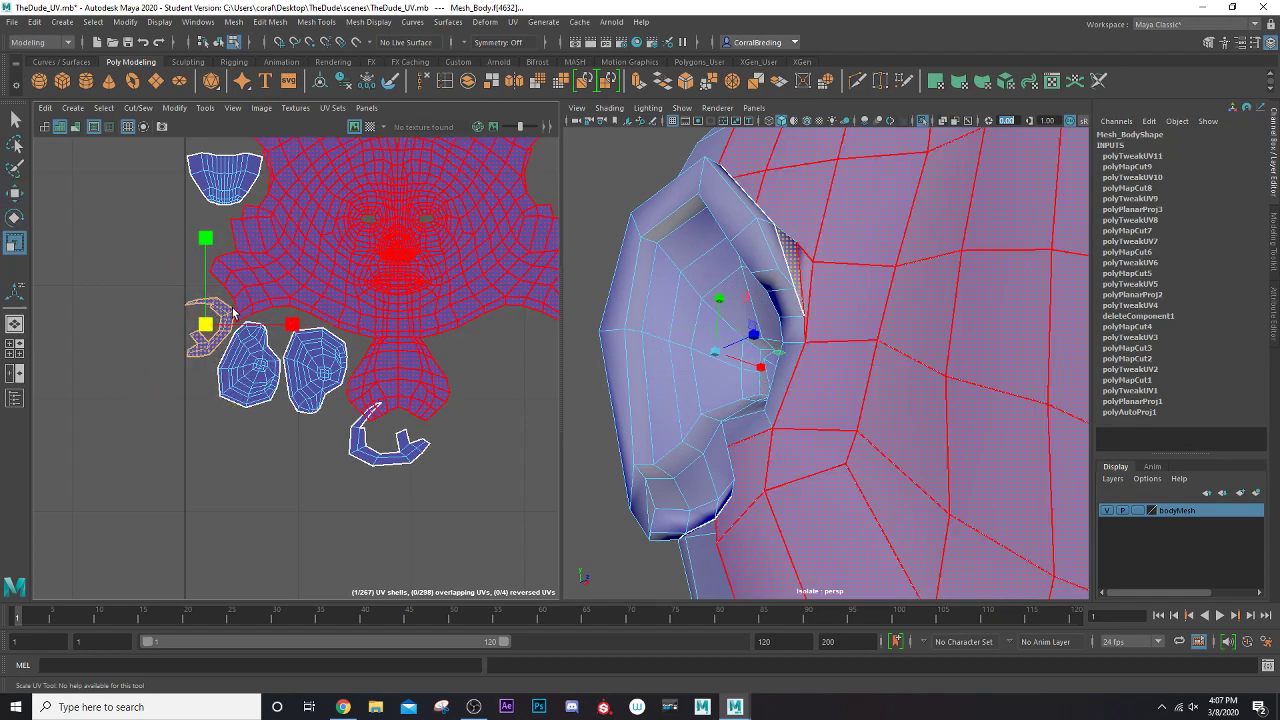
- Select the other ear's back shell and move it into the gap between the face shell and the back-of-head shell
left_click(362, 455)
scroll(356, 452, "down", 3)
key("w")
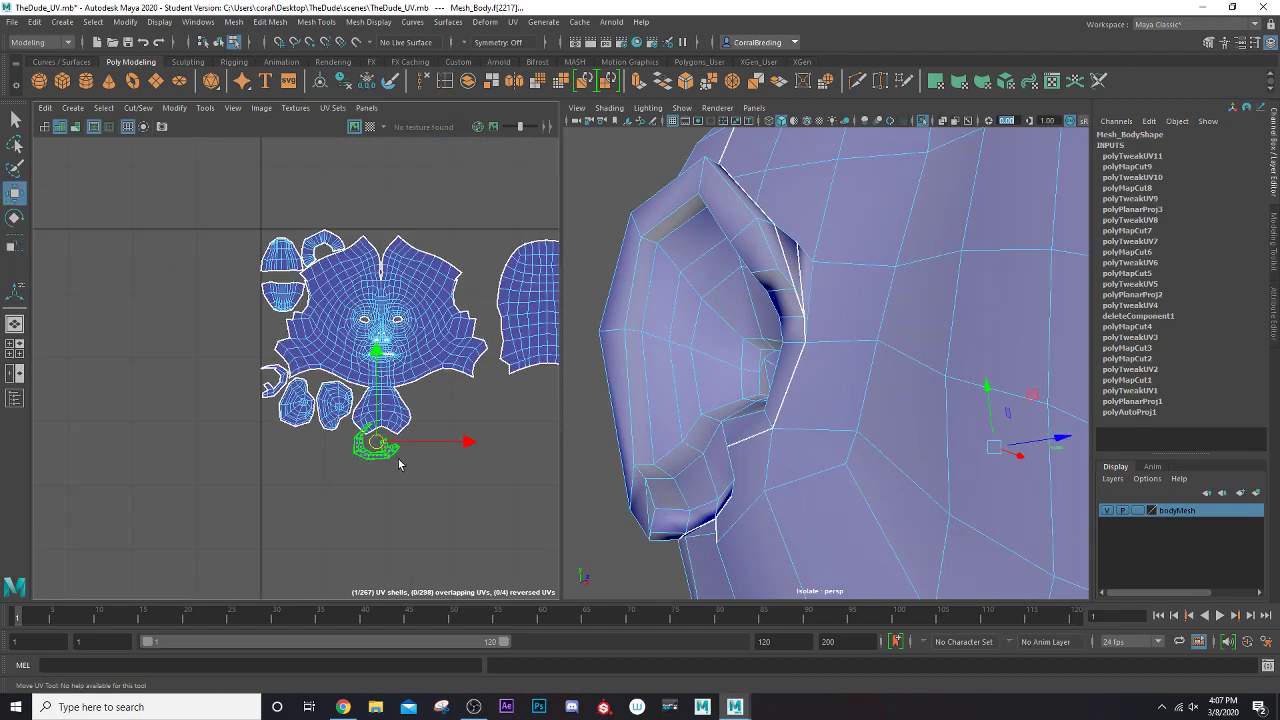
left_click_drag(376, 443, 470, 287)
scroll(470, 287, "up", 5)
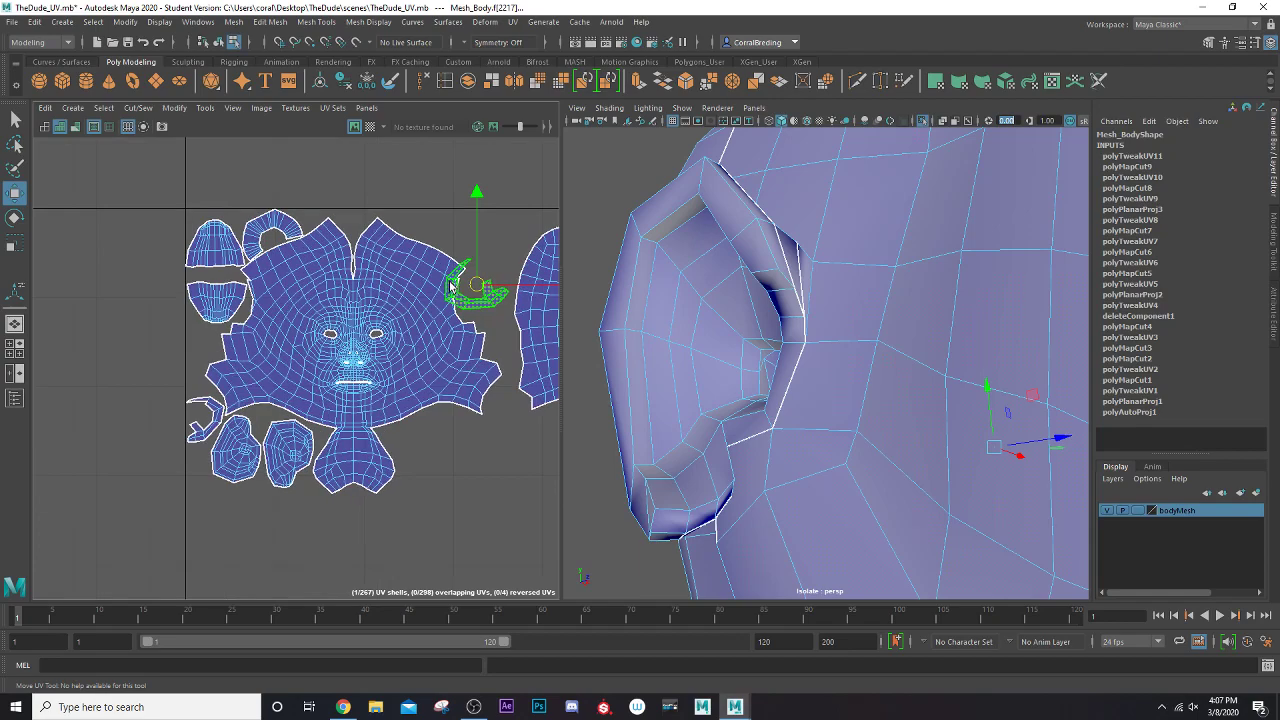
middle_click_drag(395, 287, 343, 286, "alt")
- Rotate the other ear's back shell and nestle it into the notch along the face shell's edge
key("e")
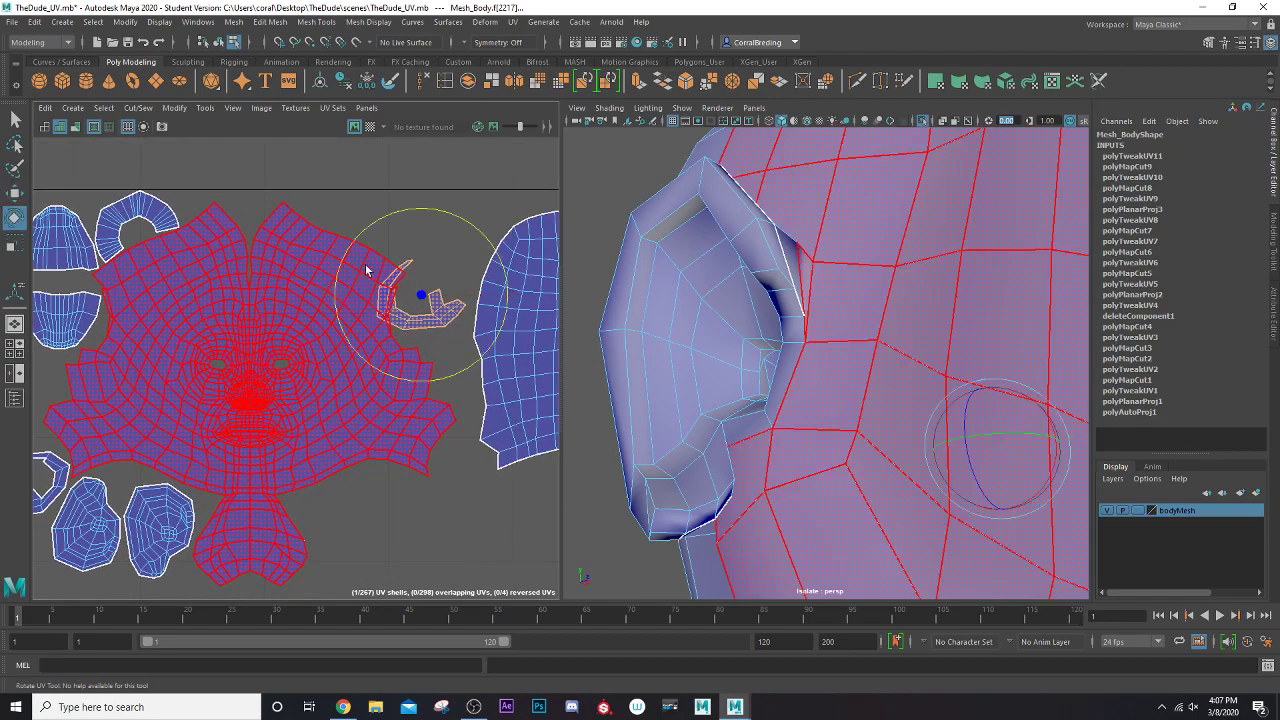
left_click_drag(455, 237, 417, 318)
key("w")
key("r")
key("w")
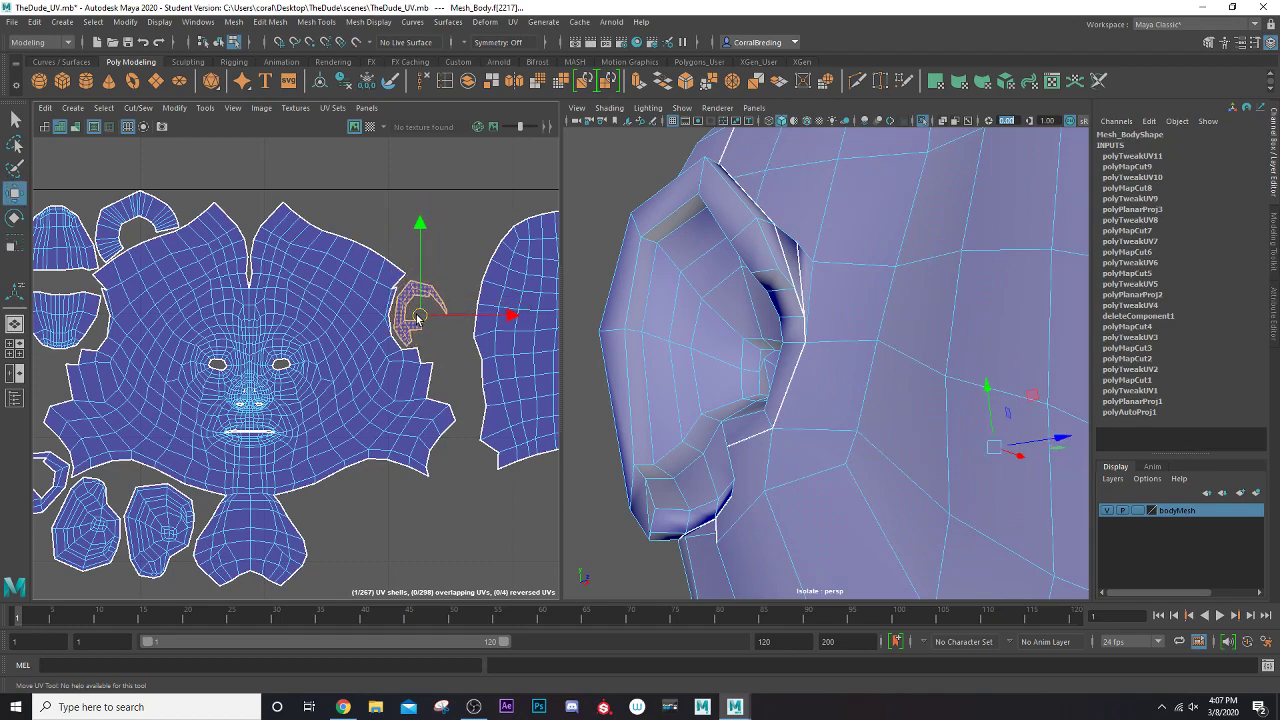
- Move the back-of-head shell horizontally closer to the face shell
scroll(305, 385, "down", 3)
left_click(453, 403)
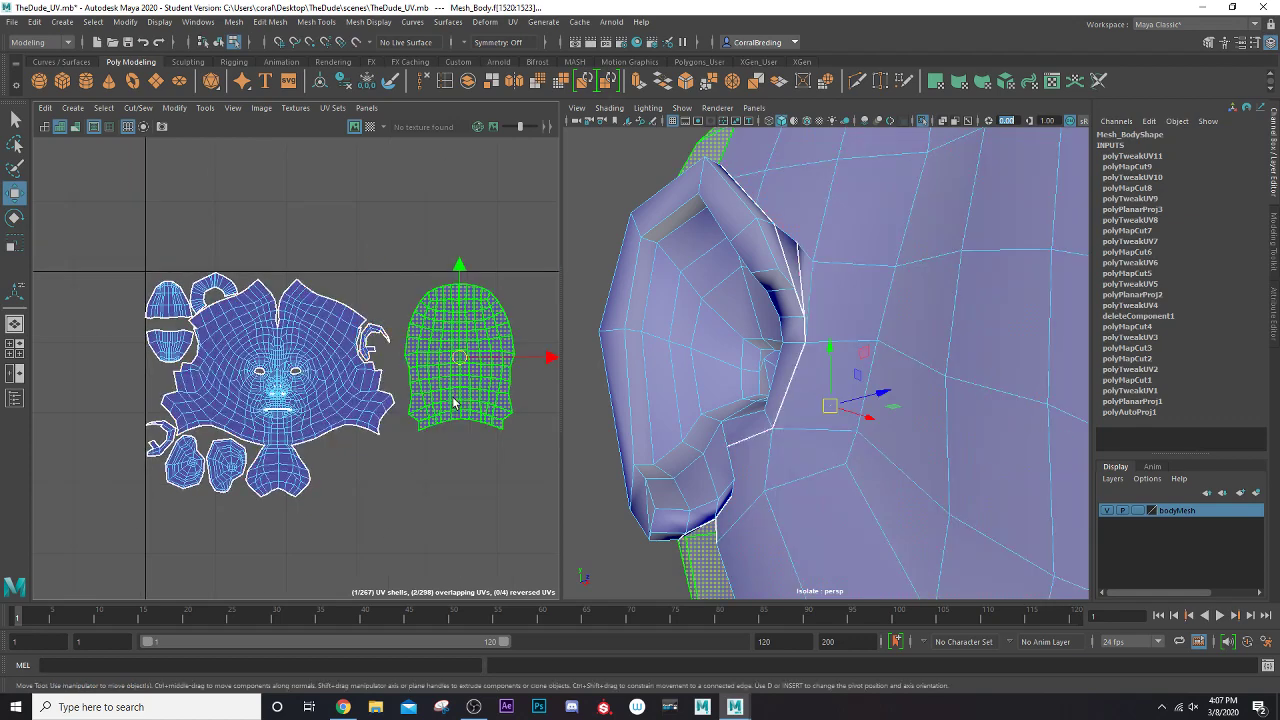
left_click_drag(492, 358, 481, 368)
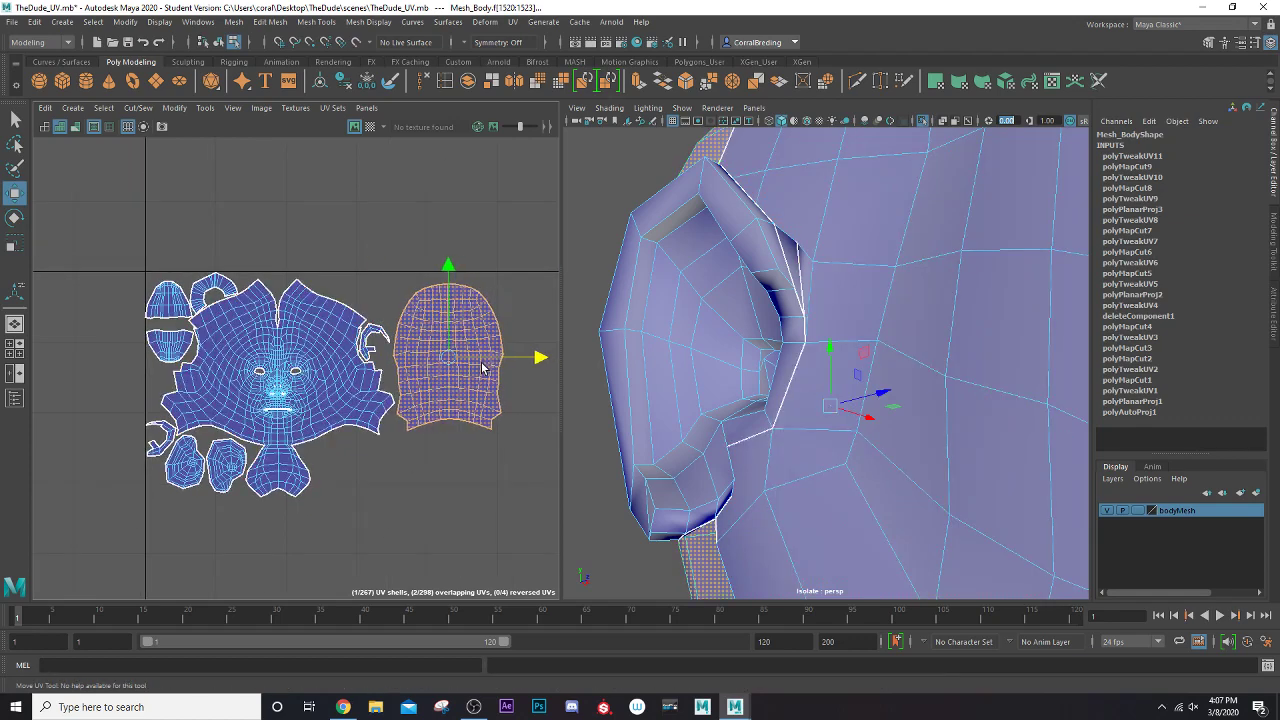
- Select all the packed head, mouth and ear shells in U2V1 and check which areas they cover on the model
scroll(352, 446, "down", 5)
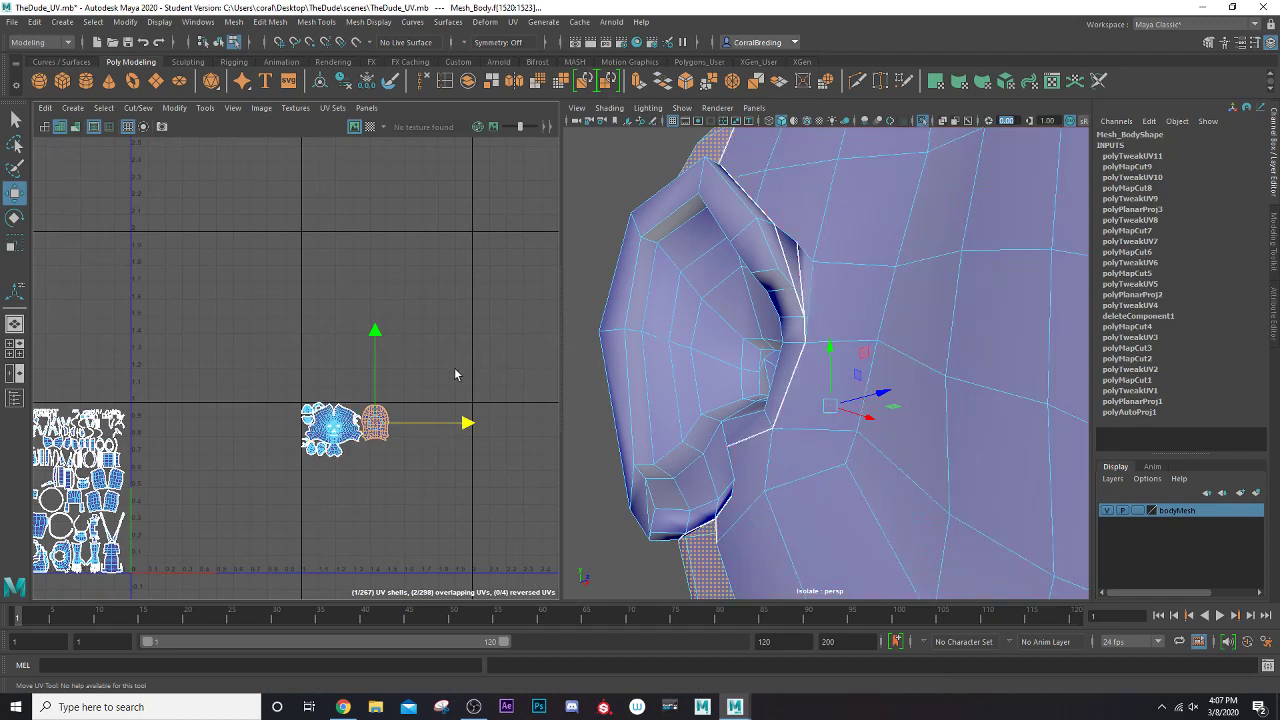
scroll(453, 370, "down", 2)
scroll(811, 337, "down", 6)
left_click_drag(854, 351, 817, 377, "alt")
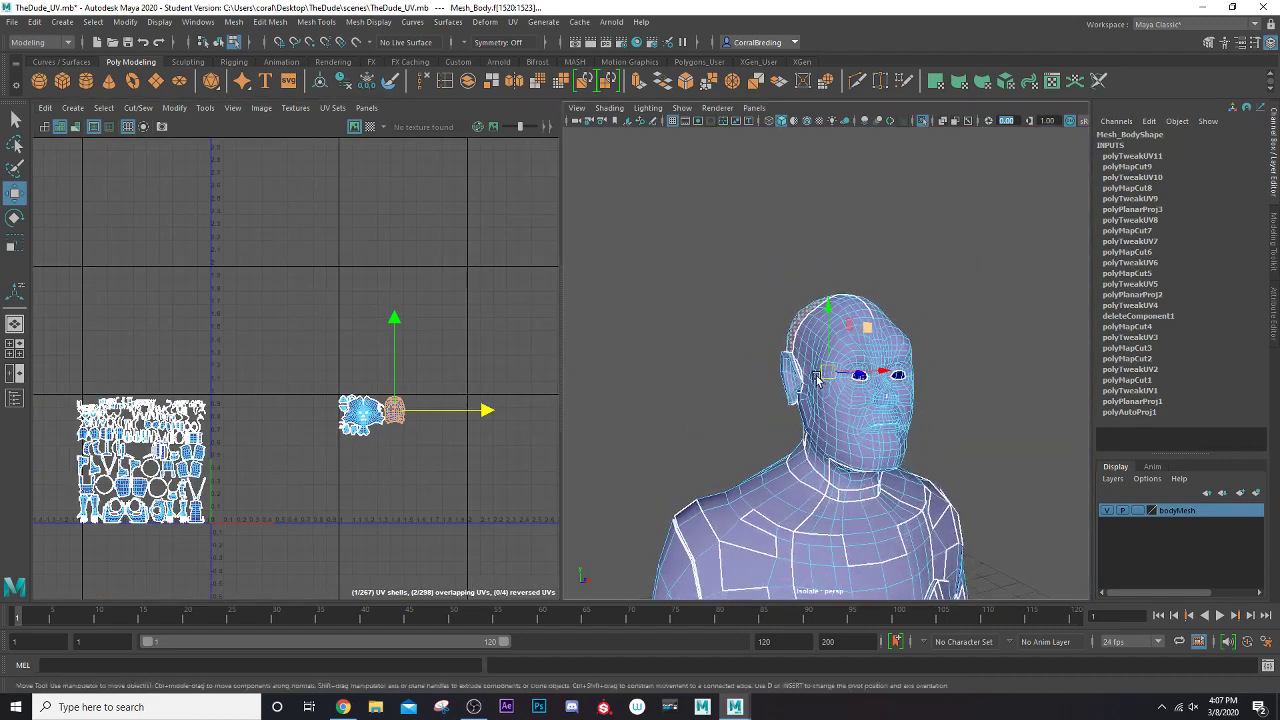
left_click_drag(286, 356, 455, 455)
scroll(783, 413, "up", 2)
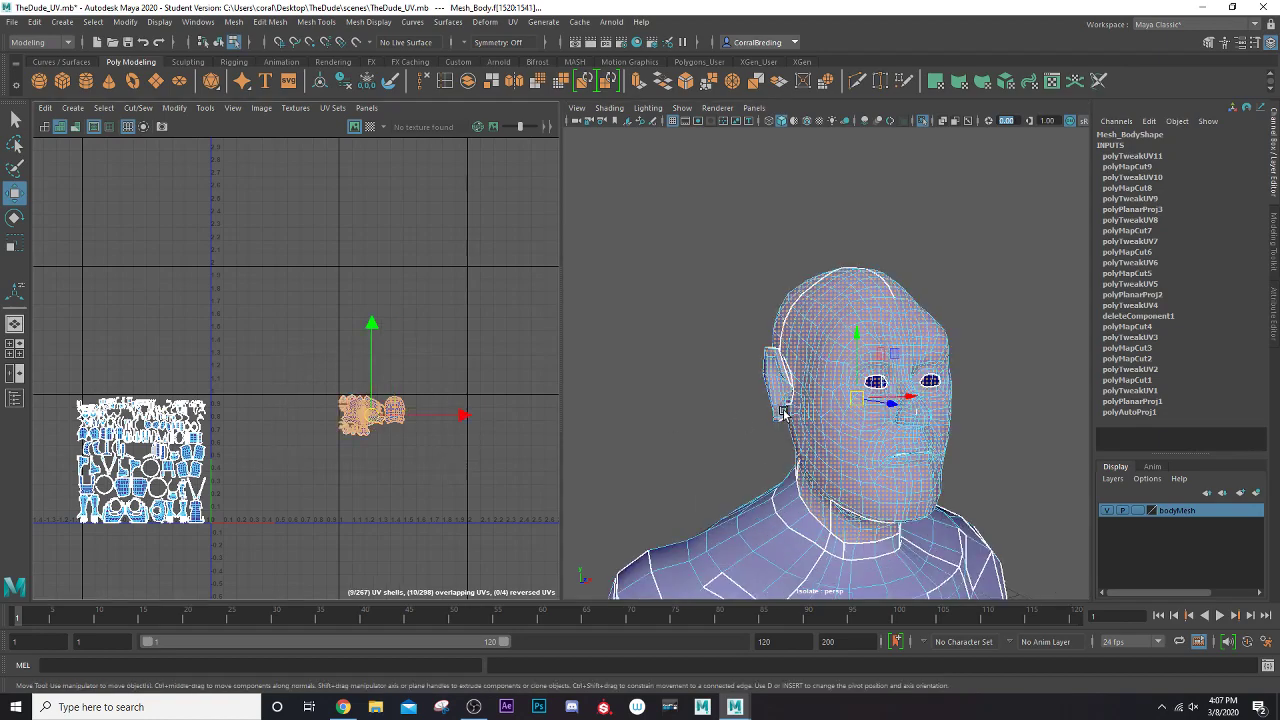
left_click_drag(783, 413, 750, 395, "alt")
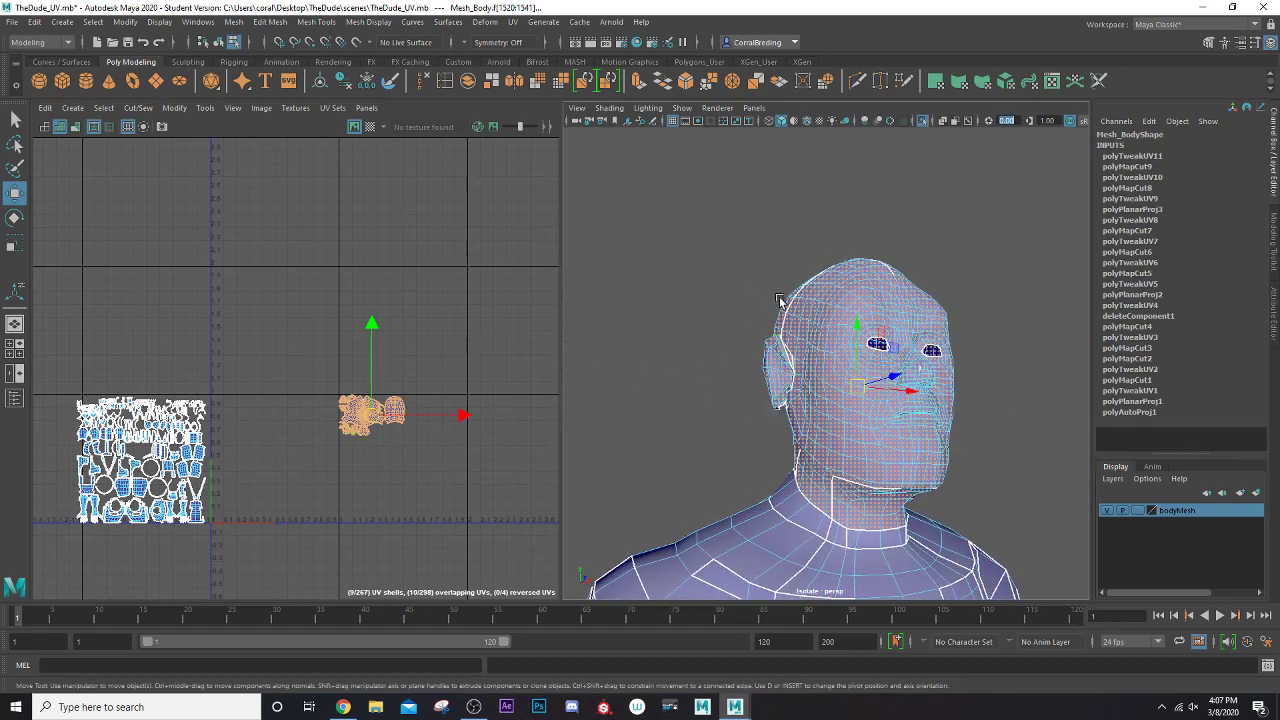
- Return to object mode, select the body mesh and delete its construction history
right_click_drag(846, 297, 891, 278)
left_click(831, 257)
left_click(852, 303)
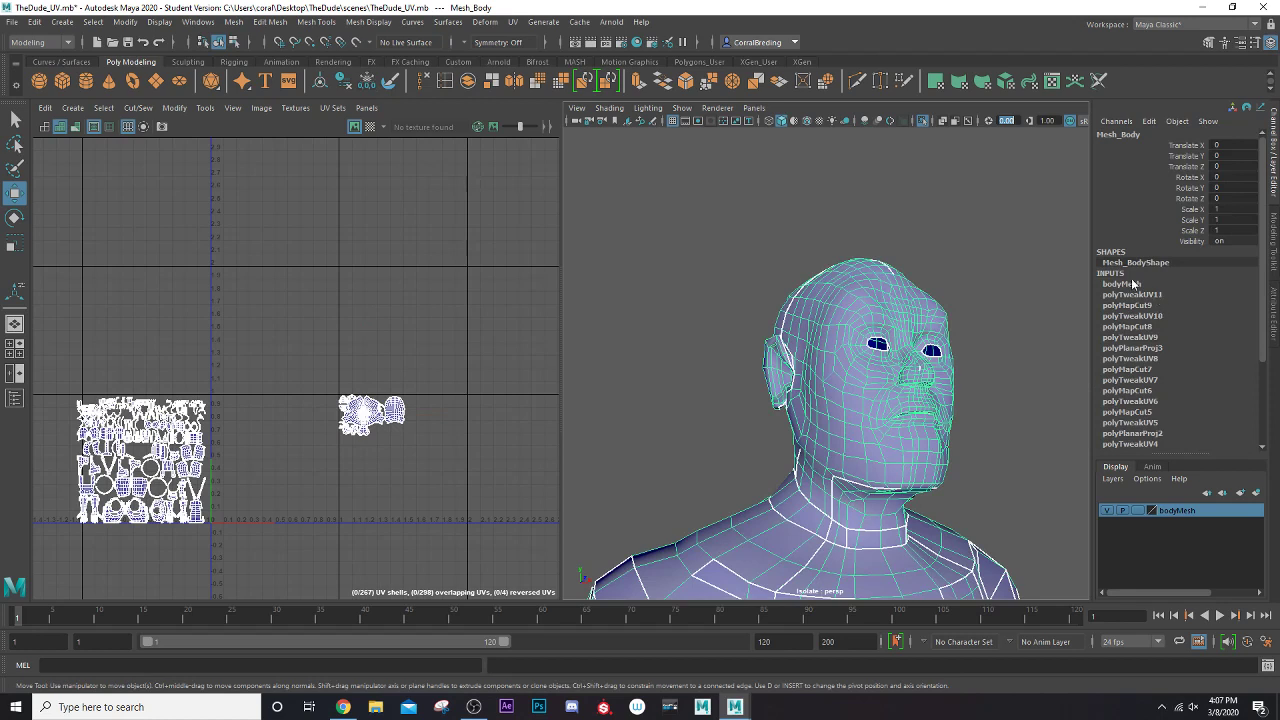
mouse_move(1268, 335)
left_mouse_down()
mouse_move(1270, 432)
mouse_move(1274, 314)
left_mouse_up()
left_click(343, 84)
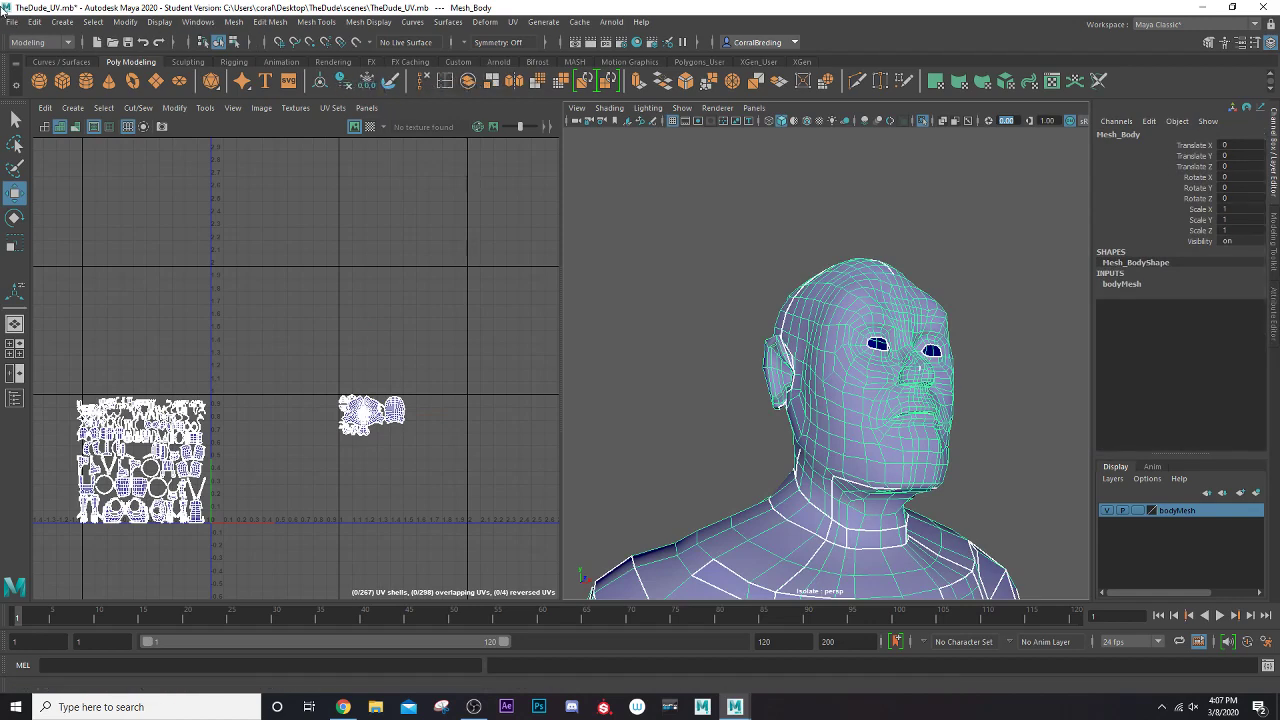
- Save the scene, accepting the student version notice
left_click(13, 22)
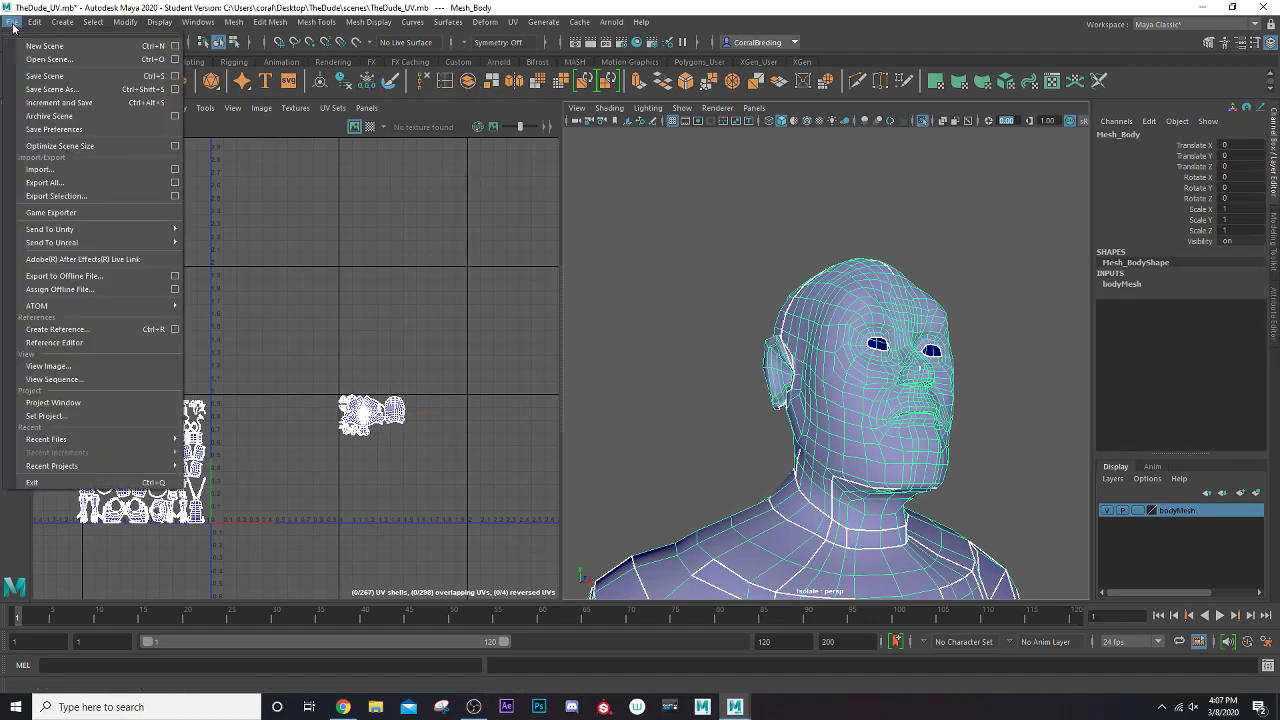
left_click(44, 76)
left_click(622, 364)
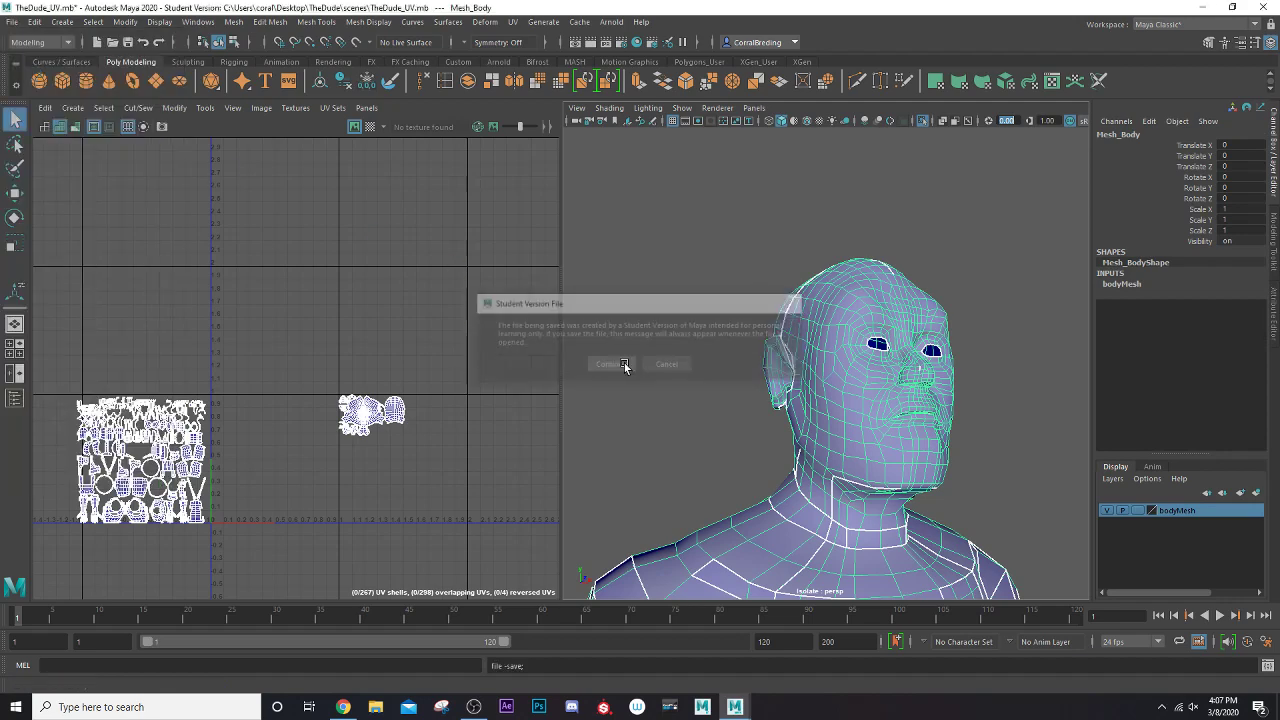
key("w")
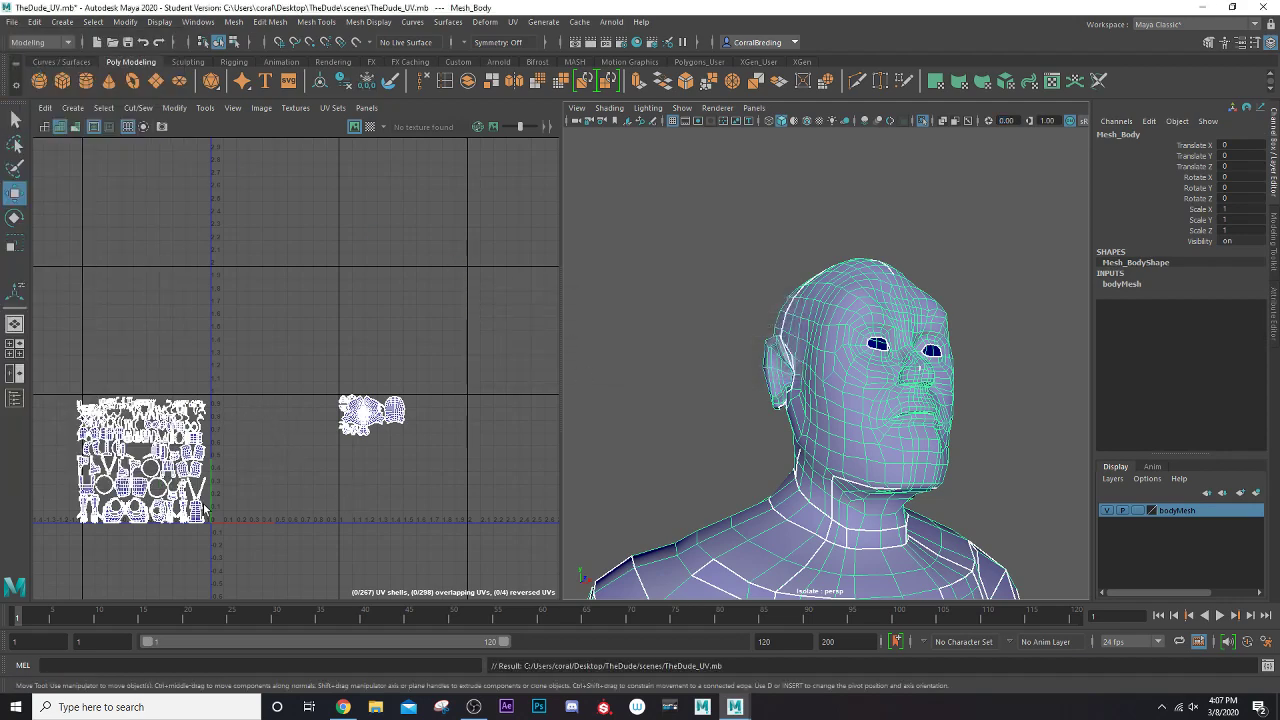